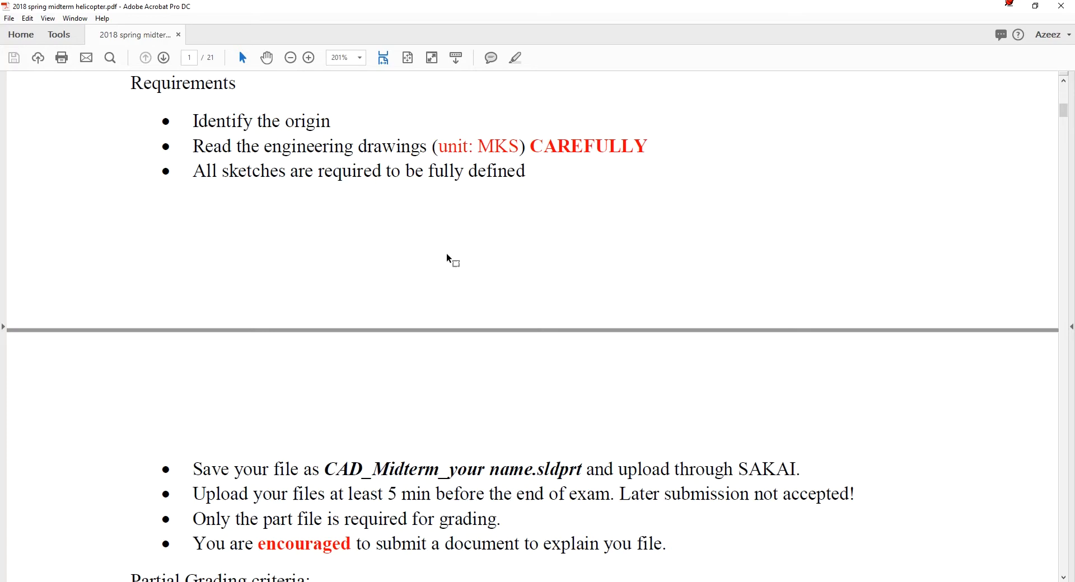
- Review the midterm requirements and grading criteria in the PDF, and restore its window beside the empty SOLIDWORKS workspace
{"action": "scroll", "coordinate": [449, 259], "scroll_direction": "down", "scroll_amount": 5}
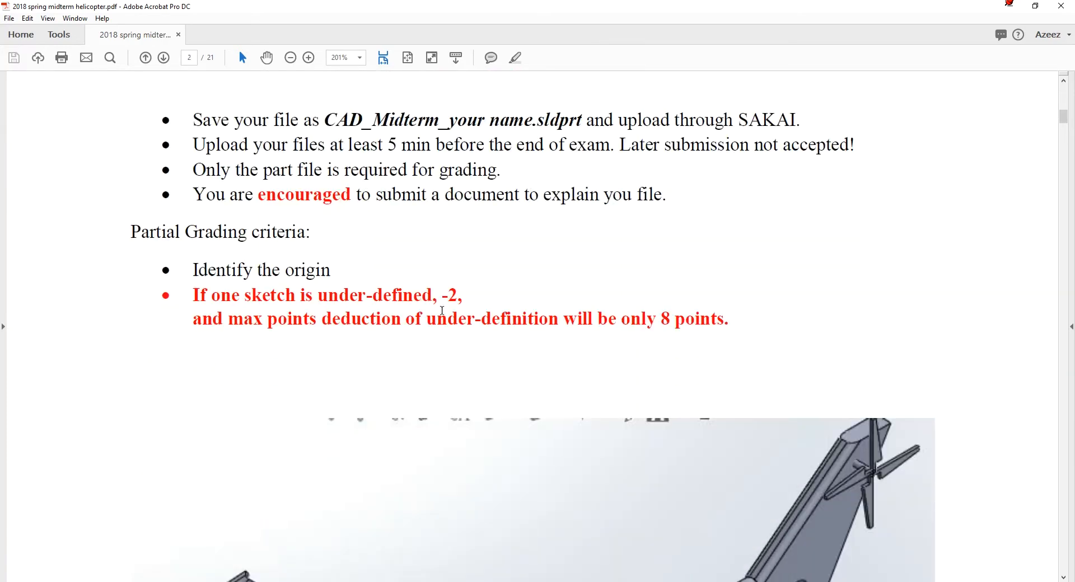
{"action": "scroll", "coordinate": [635, 307], "scroll_direction": "up", "scroll_amount": 2}
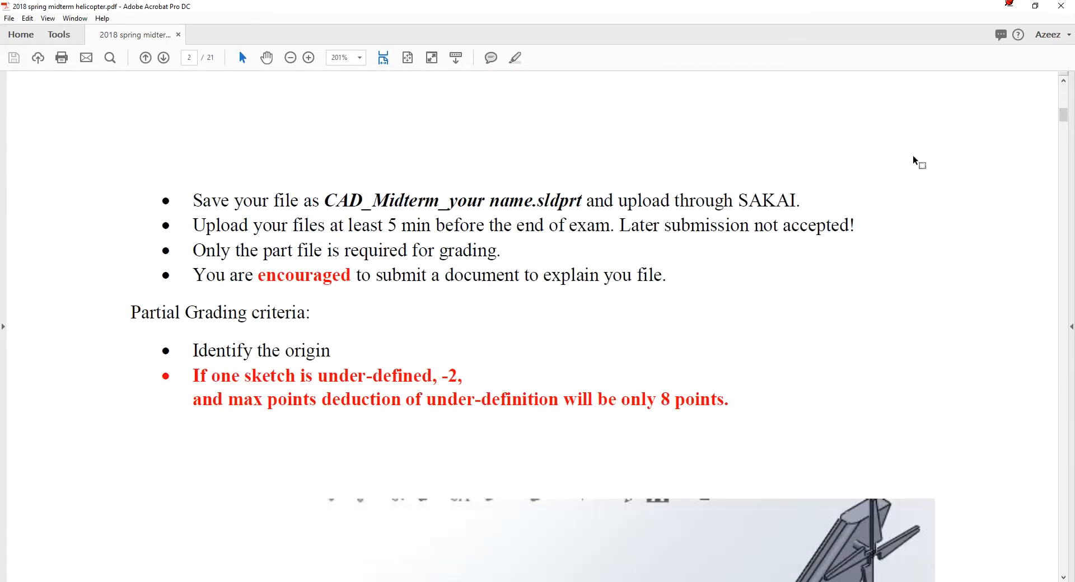
{"action": "left_click", "coordinate": [1036, 5]}
{"action": "scroll", "coordinate": [943, 302], "scroll_direction": "up", "scroll_amount": 4}
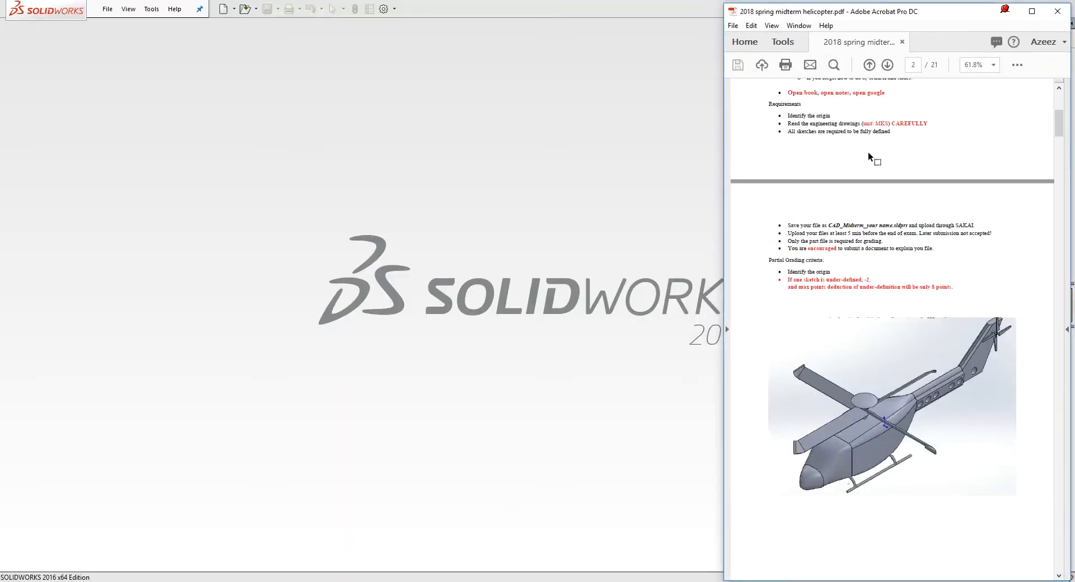
{"action": "scroll", "coordinate": [778, 291], "scroll_direction": "up", "scroll_amount": 1}
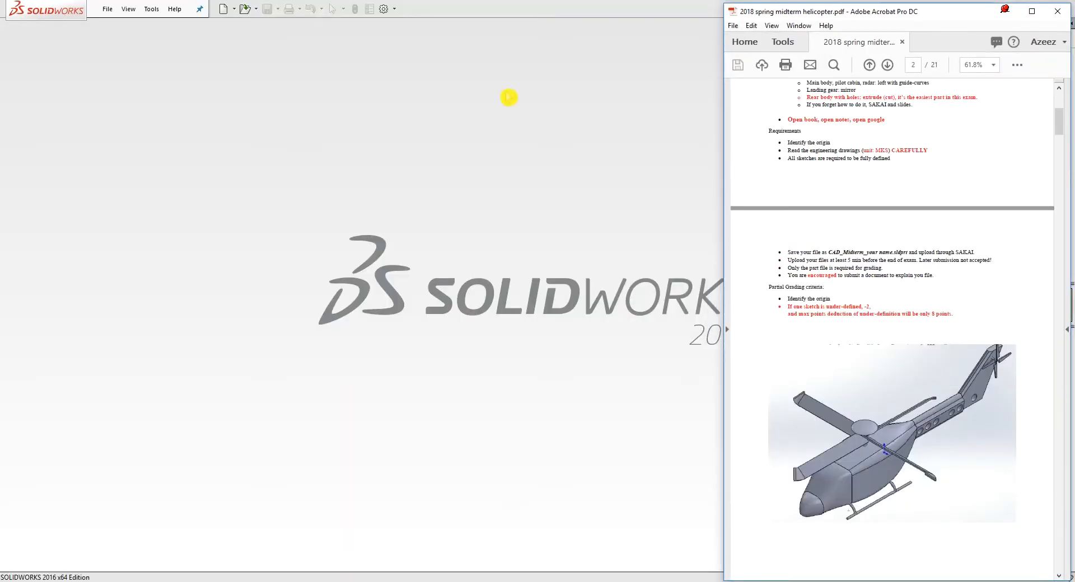
- Create a new part and set its unit system to MKS (meter, kilogram, second)
{"action": "left_click", "coordinate": [224, 10]}
{"action": "left_click", "coordinate": [518, 350]}
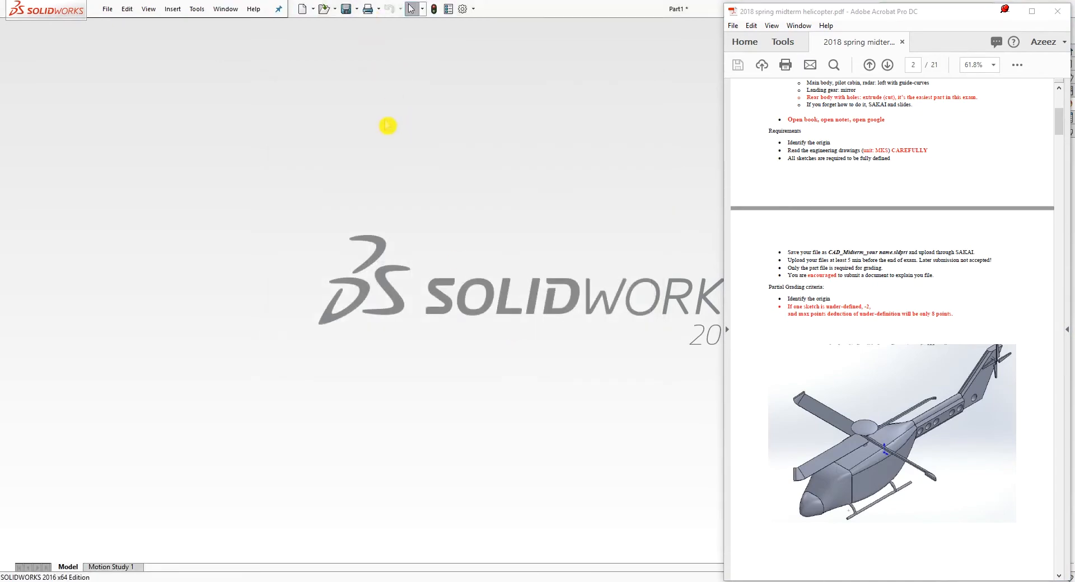
{"action": "left_click", "coordinate": [465, 12]}
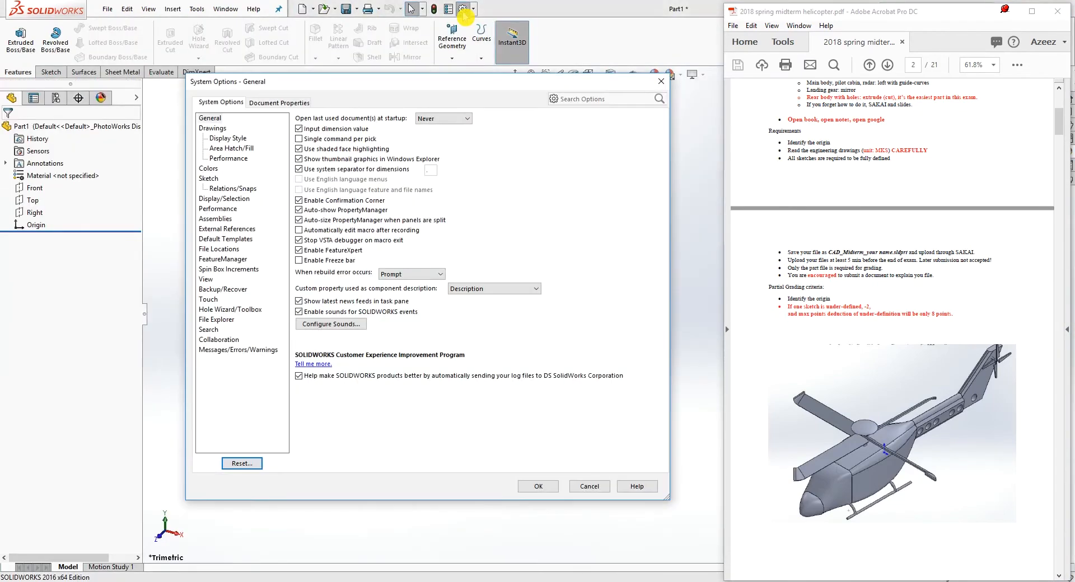
{"action": "left_click", "coordinate": [296, 104]}
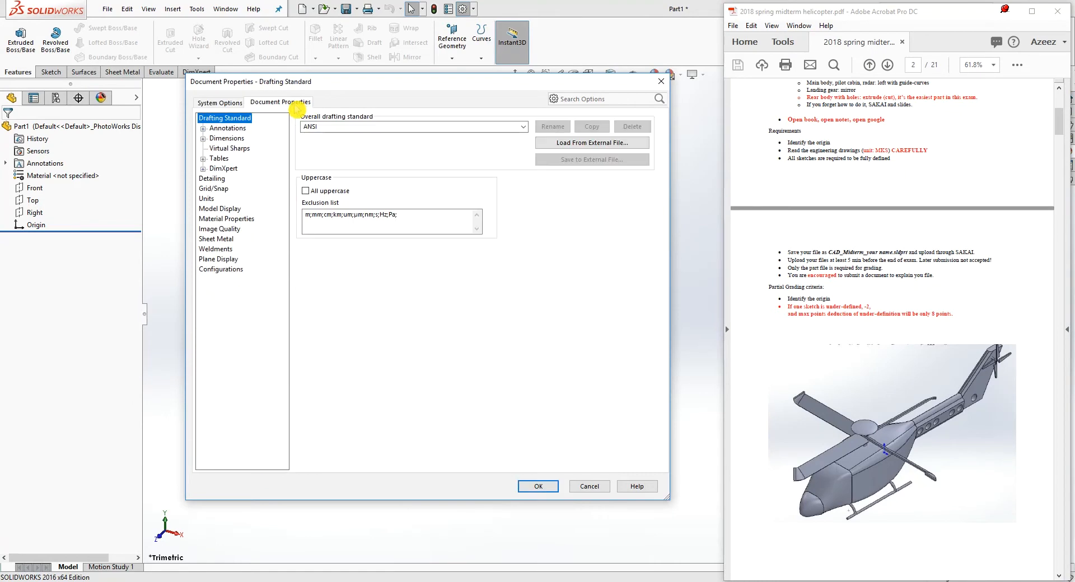
{"action": "left_click", "coordinate": [207, 200]}
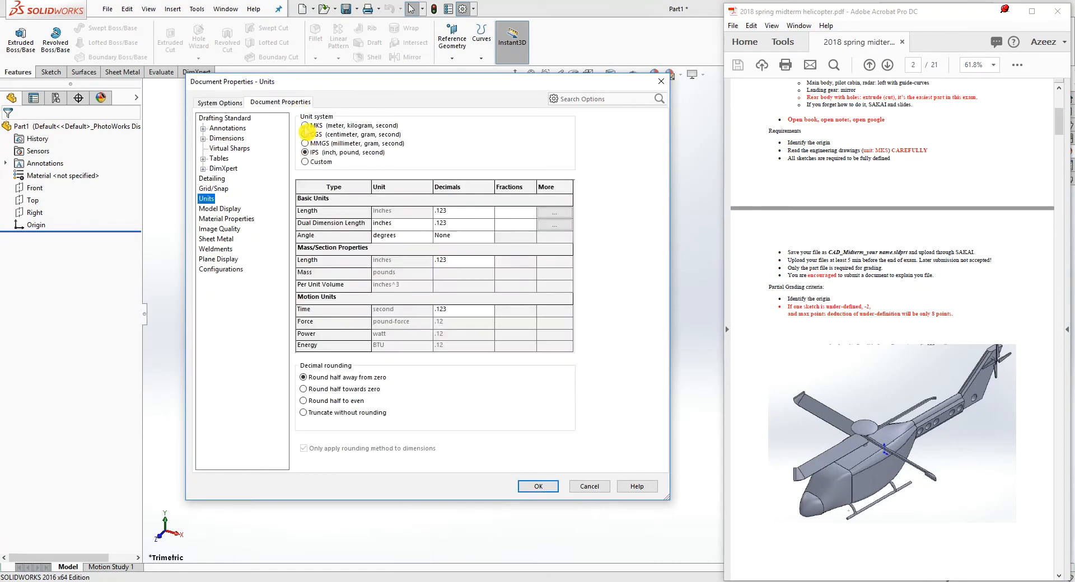
{"action": "left_click", "coordinate": [306, 127]}
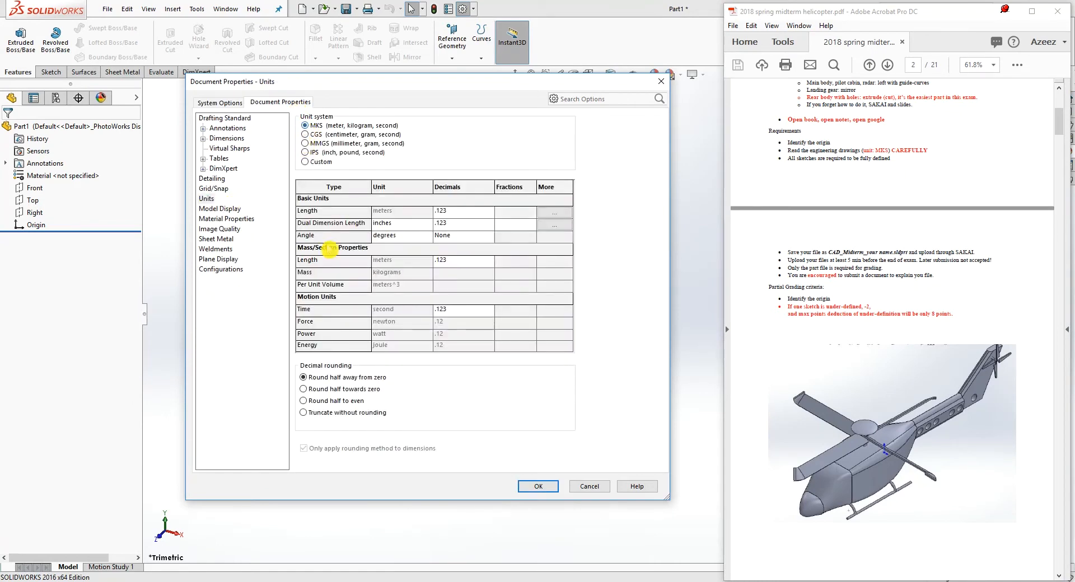
{"action": "left_click", "coordinate": [537, 487]}
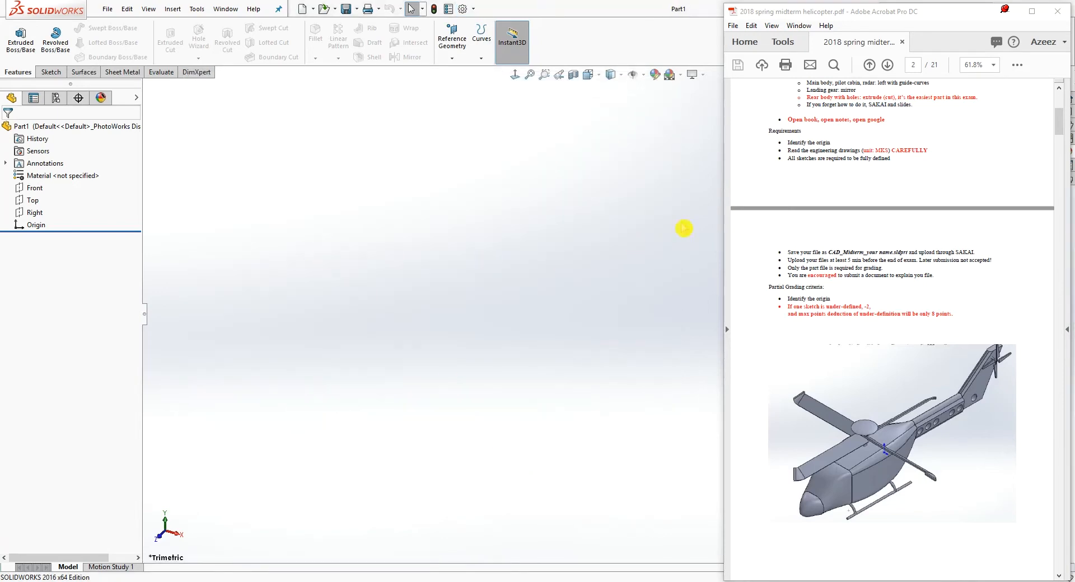
- Examine the helicopter views, overall dimensions, and the main body's guide curves and front and middle profile sketches in the PDF
{"action": "scroll", "coordinate": [845, 263], "scroll_direction": "down", "scroll_amount": 5}
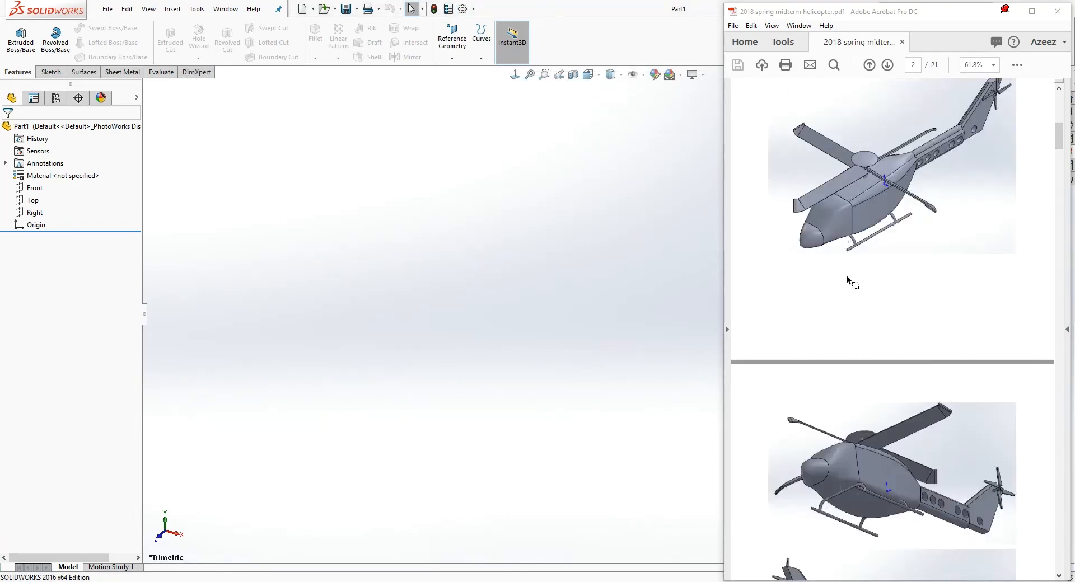
{"action": "scroll", "coordinate": [847, 276], "scroll_direction": "up", "scroll_amount": 1}
{"action": "scroll", "coordinate": [873, 263], "scroll_direction": "down", "scroll_amount": 3}
{"action": "scroll", "coordinate": [873, 262], "scroll_direction": "down", "scroll_amount": 10}
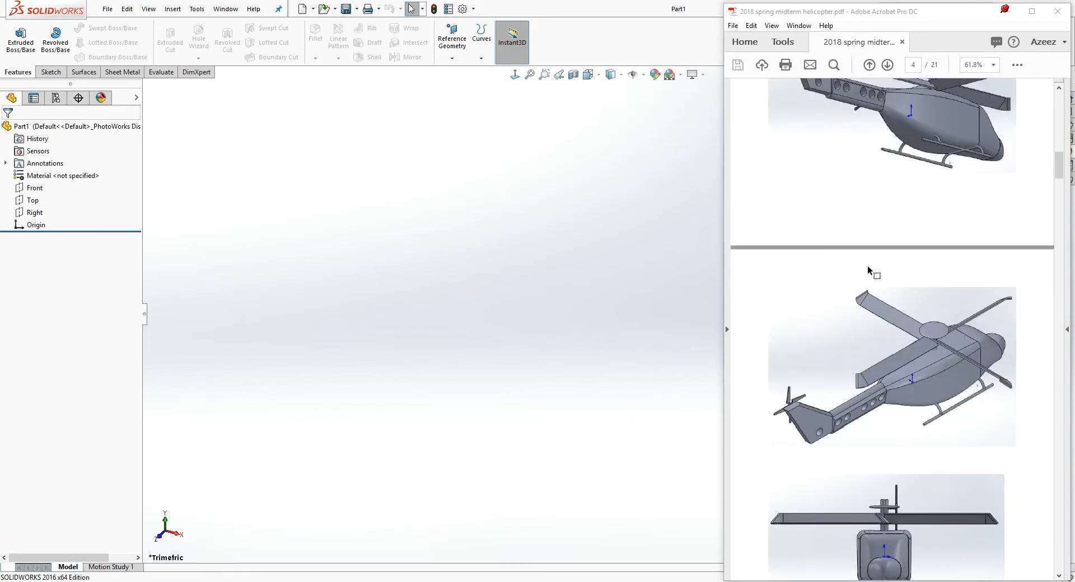
{"action": "scroll", "coordinate": [865, 276], "scroll_direction": "down", "scroll_amount": 6}
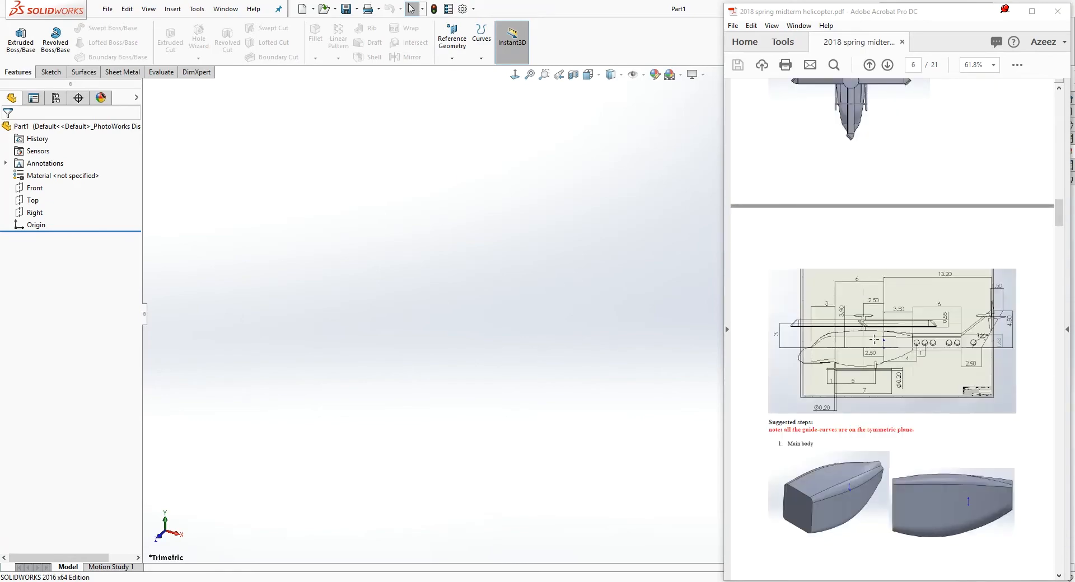
{"action": "scroll", "coordinate": [913, 318], "scroll_direction": "down", "scroll_amount": 6}
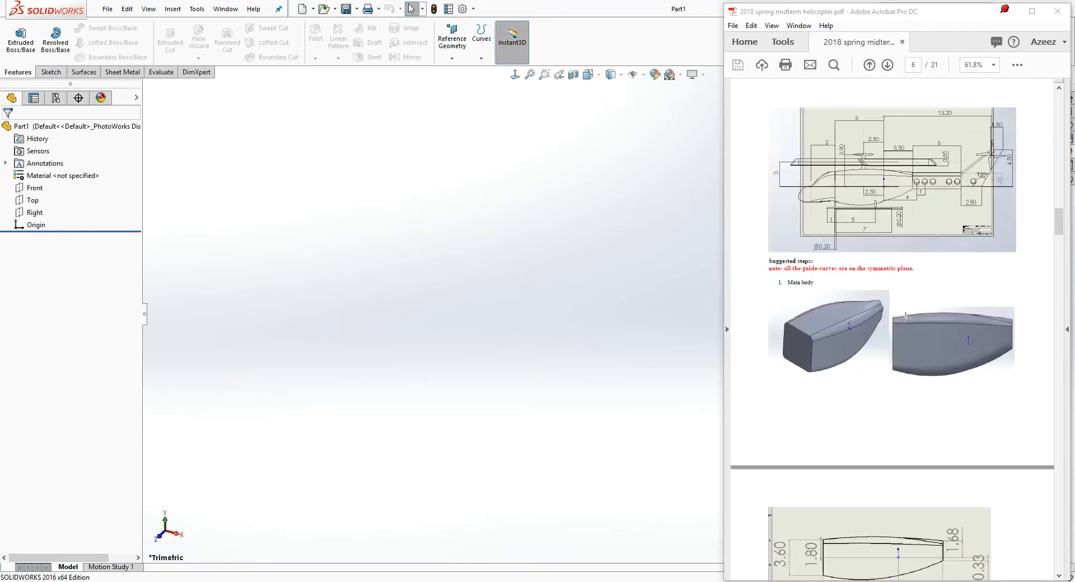
{"action": "scroll", "coordinate": [954, 449], "scroll_direction": "down", "scroll_amount": 3}
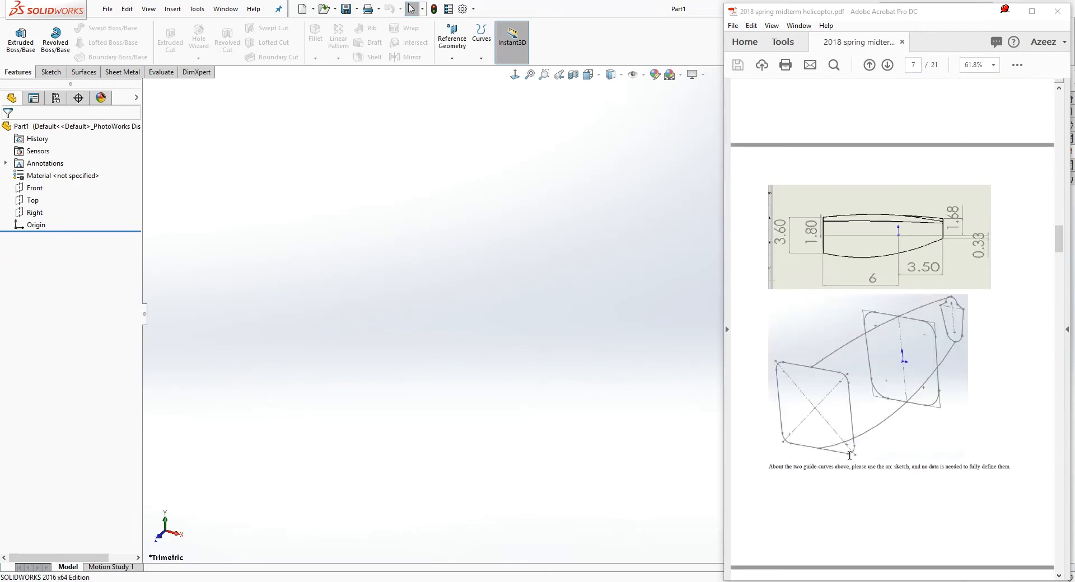
{"action": "scroll", "coordinate": [844, 388], "scroll_direction": "down", "scroll_amount": 7}
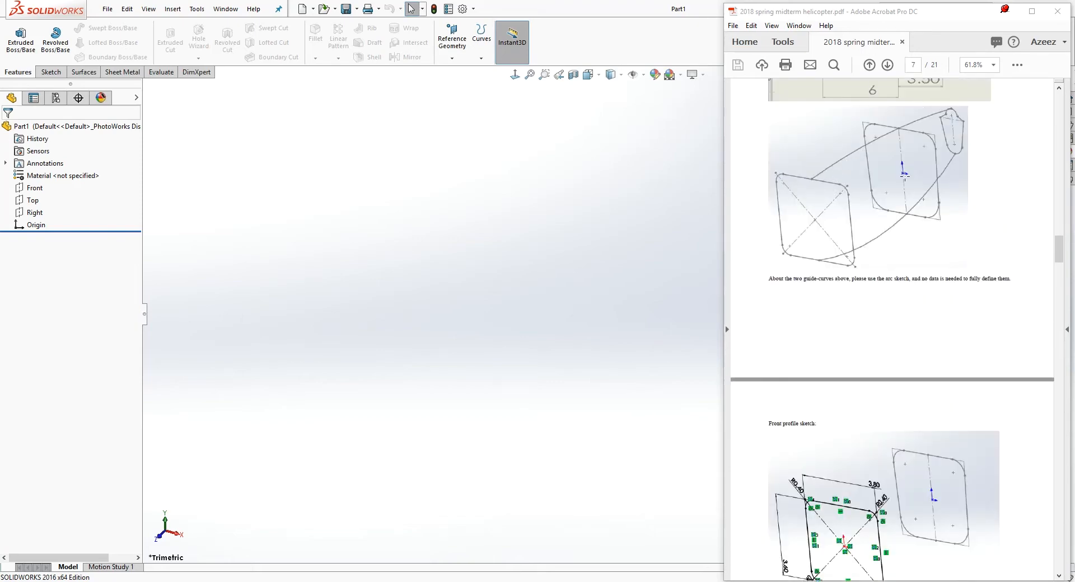
{"action": "scroll", "coordinate": [885, 377], "scroll_direction": "down", "scroll_amount": 14}
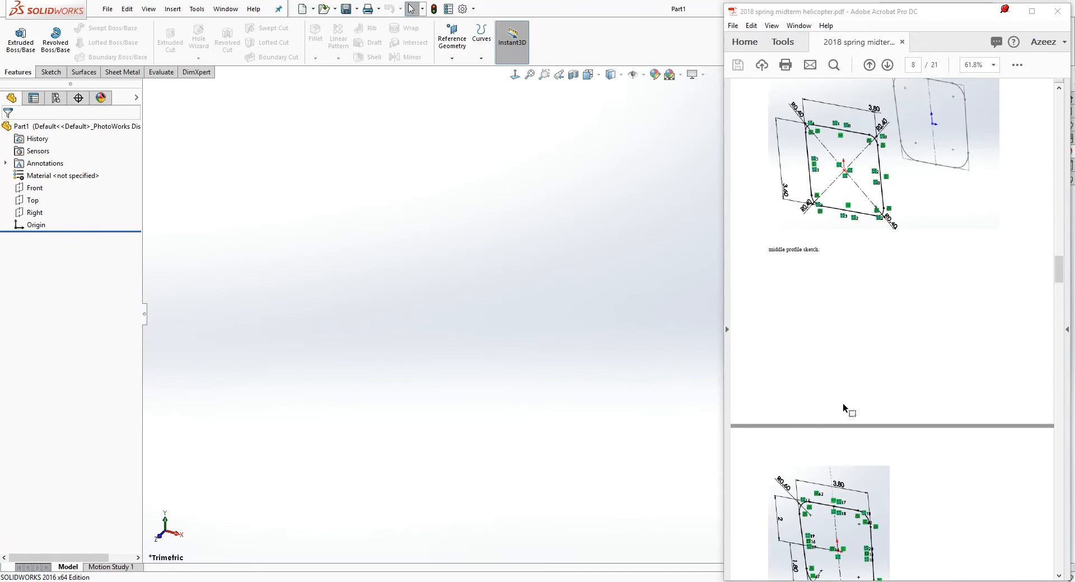
{"action": "scroll", "coordinate": [844, 405], "scroll_direction": "up", "scroll_amount": 11}
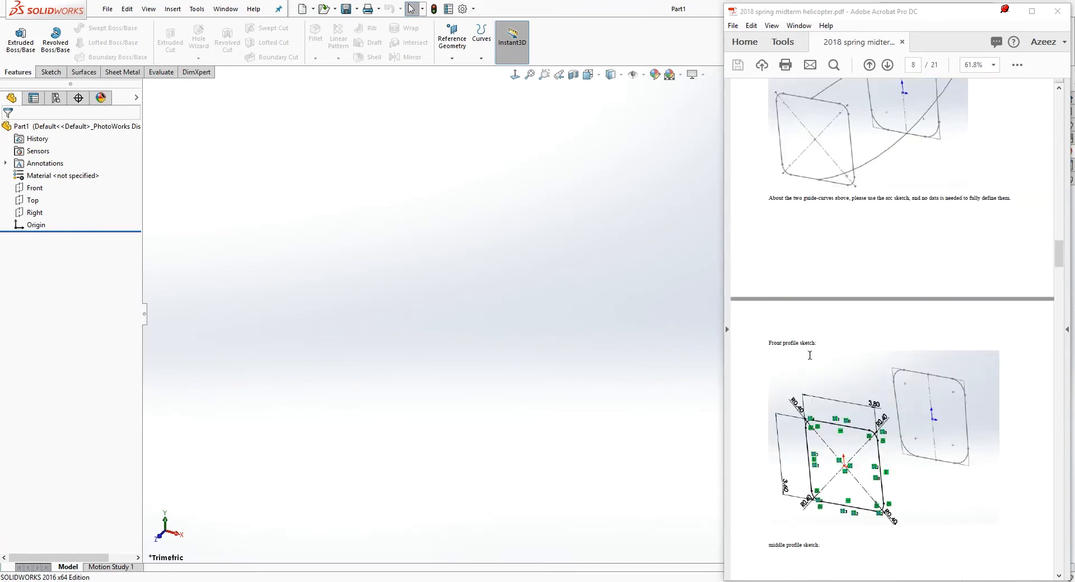
{"action": "scroll", "coordinate": [868, 436], "scroll_direction": "down", "scroll_amount": 16}
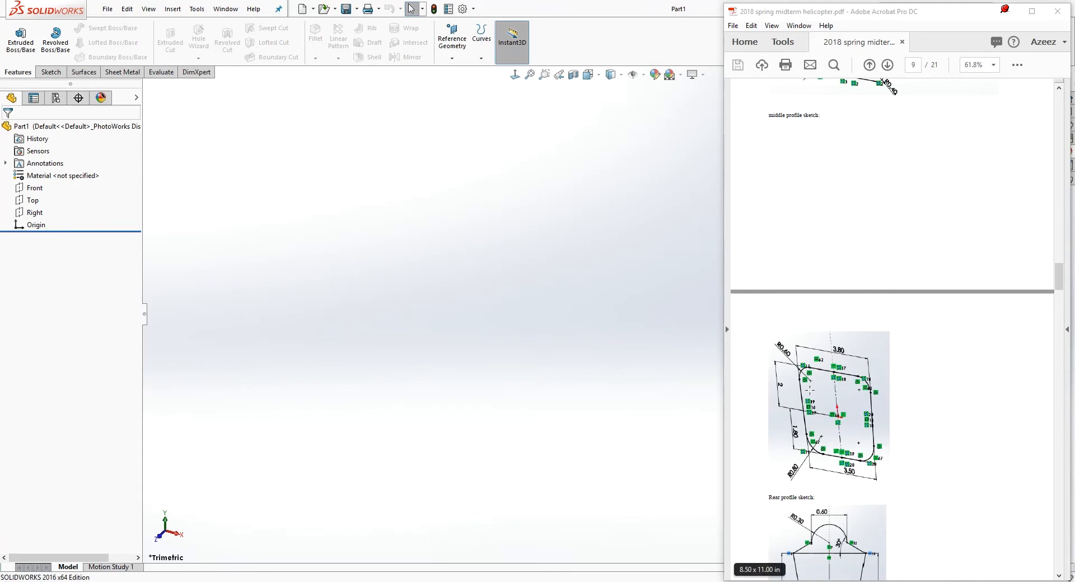
{"action": "scroll", "coordinate": [808, 347], "scroll_direction": "up", "scroll_amount": 3}
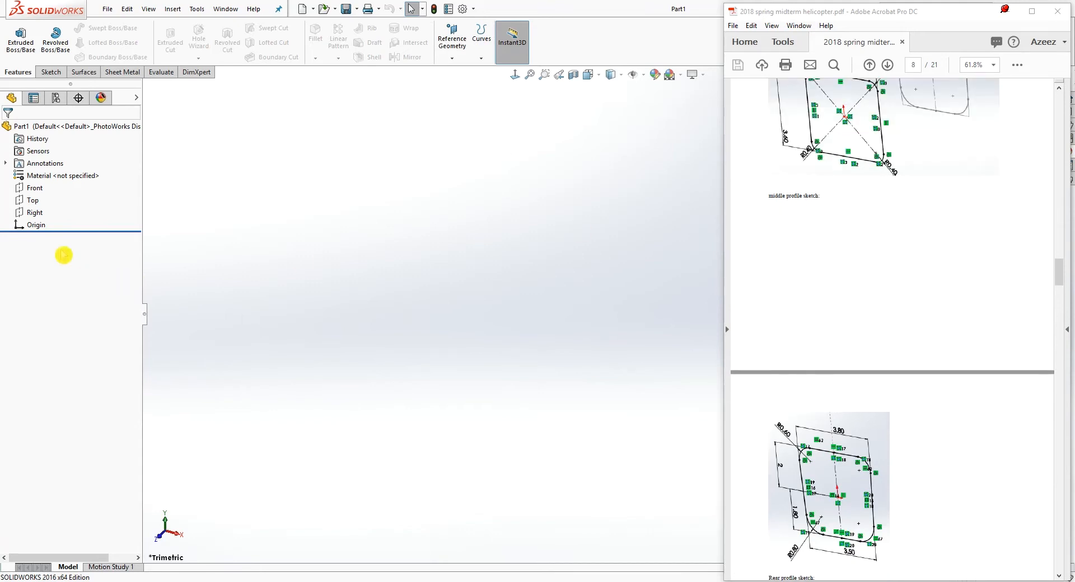
- Open a new sketch on the Front plane, with the middle profile drawing in view as reference
{"action": "left_click", "coordinate": [37, 189]}
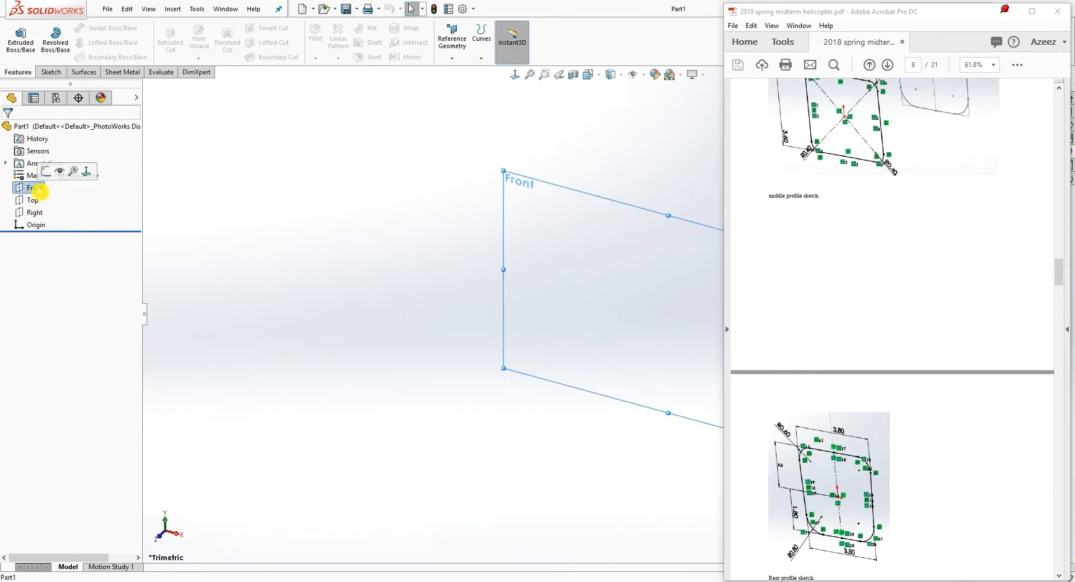
{"action": "left_click", "coordinate": [50, 73]}
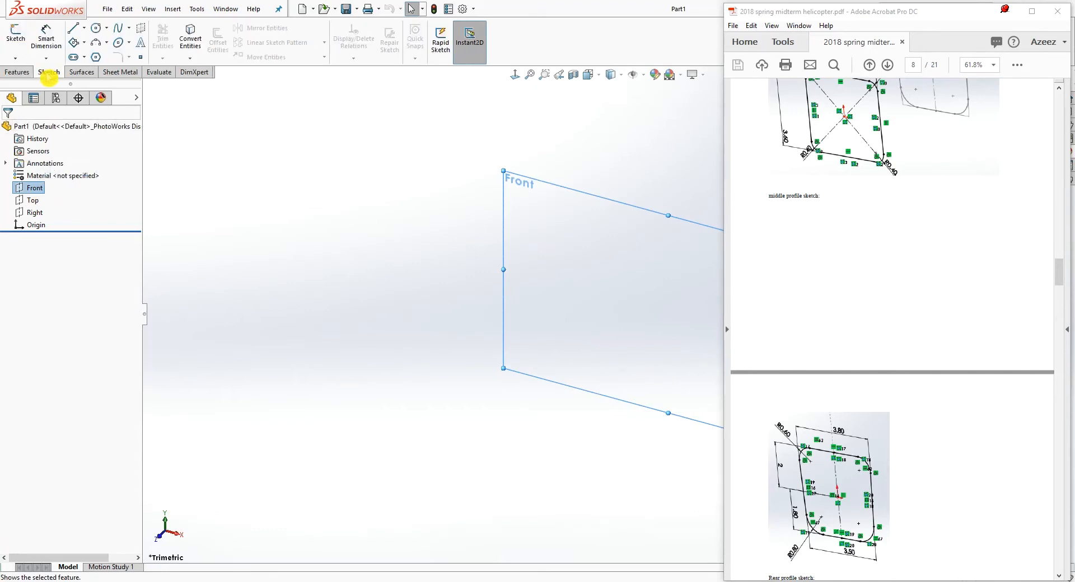
{"action": "left_click", "coordinate": [16, 35]}
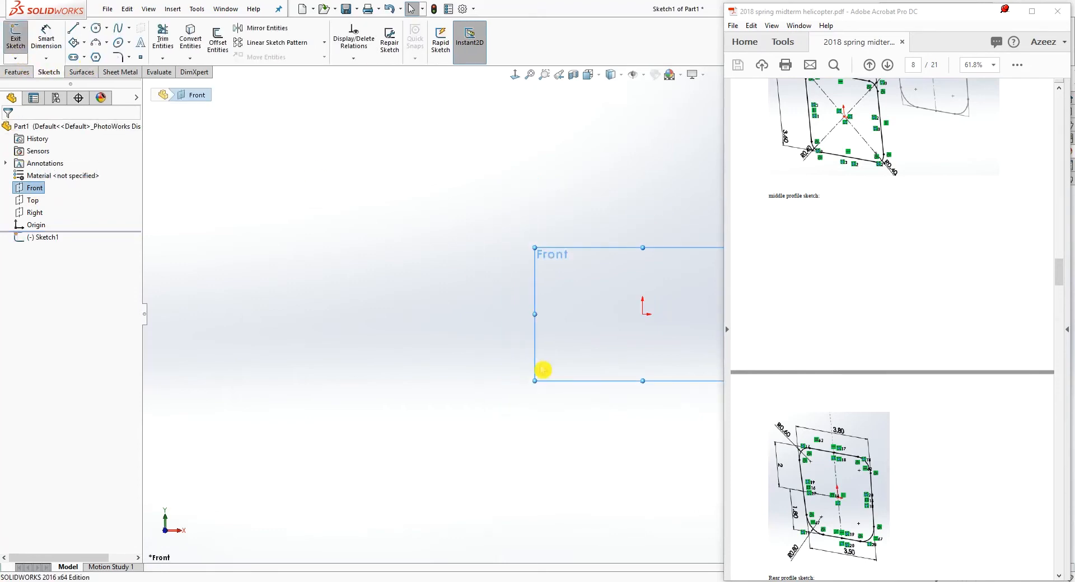
{"action": "scroll", "coordinate": [943, 286], "scroll_direction": "down", "scroll_amount": 3}
{"action": "scroll", "coordinate": [919, 290], "scroll_direction": "up", "scroll_amount": 3}
{"action": "scroll", "coordinate": [621, 343], "scroll_direction": "down", "scroll_amount": 1}
{"action": "scroll", "coordinate": [622, 342], "scroll_direction": "down", "scroll_amount": 1}
{"action": "scroll", "coordinate": [681, 329], "scroll_direction": "up", "scroll_amount": 5}
{"action": "scroll", "coordinate": [684, 322], "scroll_direction": "down", "scroll_amount": 6}
{"action": "scroll", "coordinate": [677, 291], "scroll_direction": "up", "scroll_amount": 1}
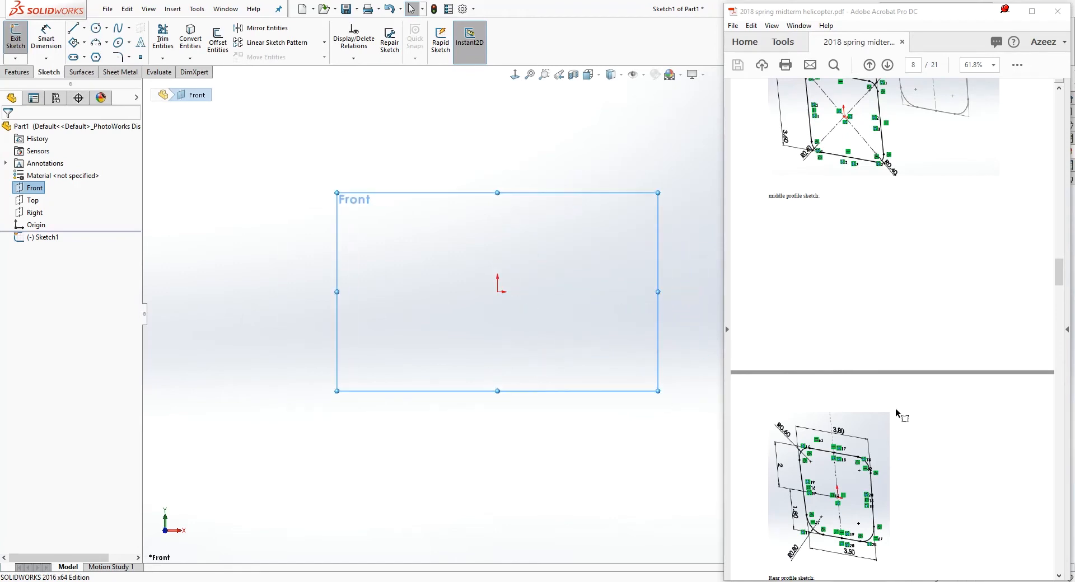
{"action": "scroll", "coordinate": [825, 383], "scroll_direction": "down", "scroll_amount": 2}
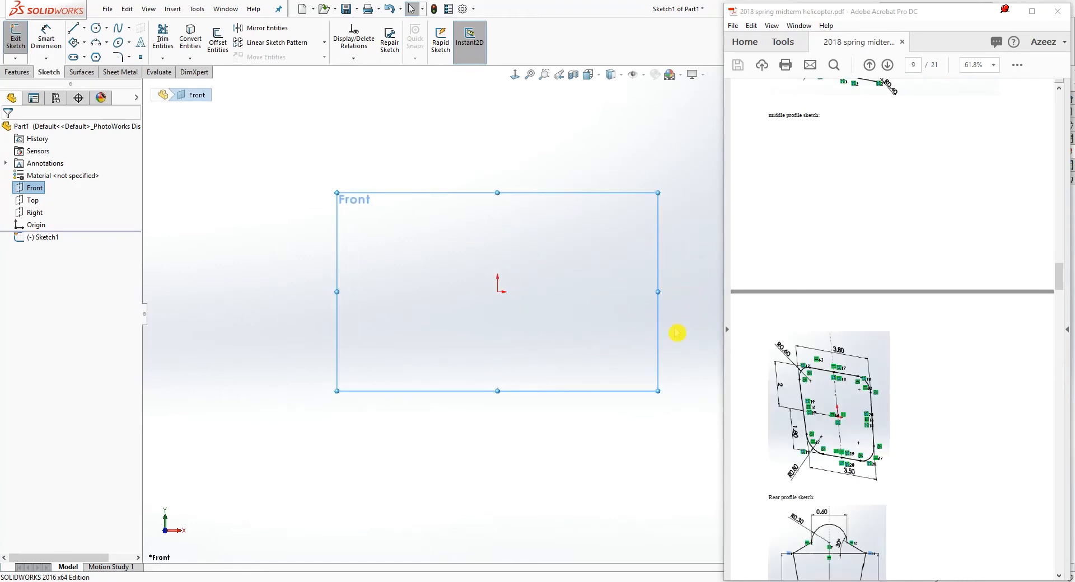
{"action": "left_click", "coordinate": [84, 28]}
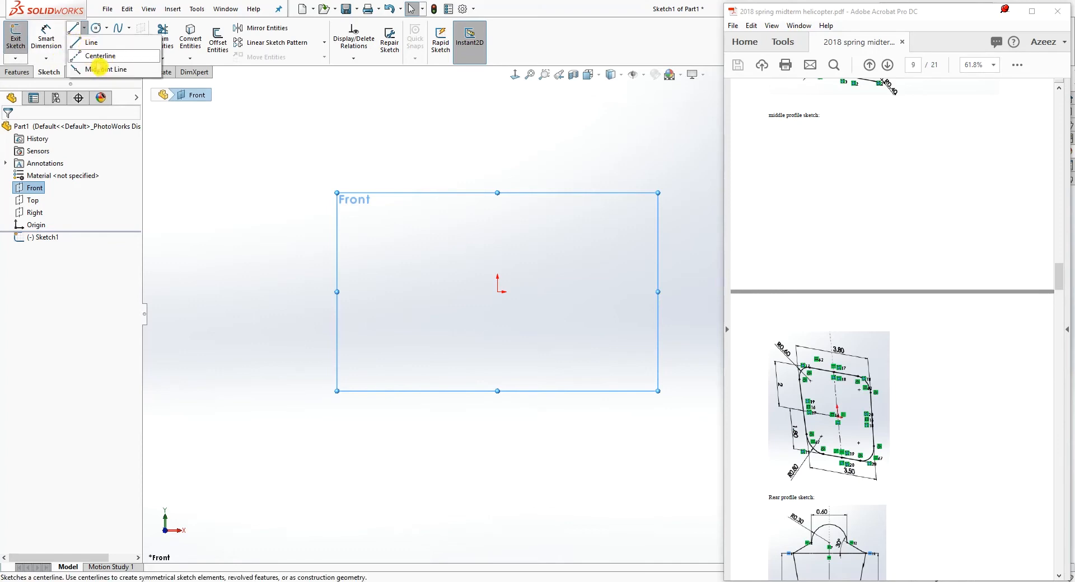
{"action": "left_click", "coordinate": [101, 69]}
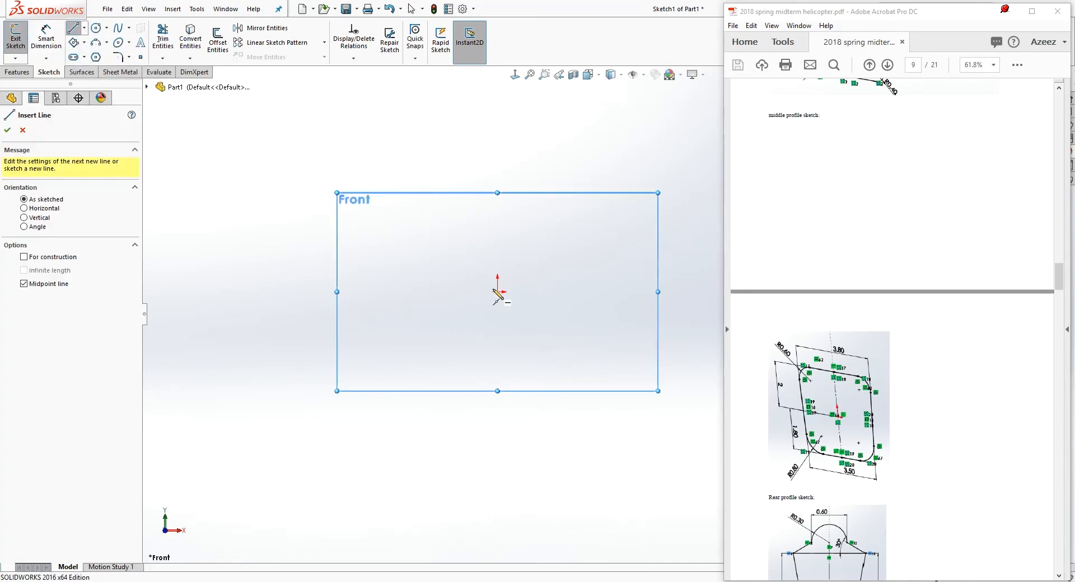
{"action": "left_click", "coordinate": [73, 28]}
{"action": "left_click", "coordinate": [503, 272]}
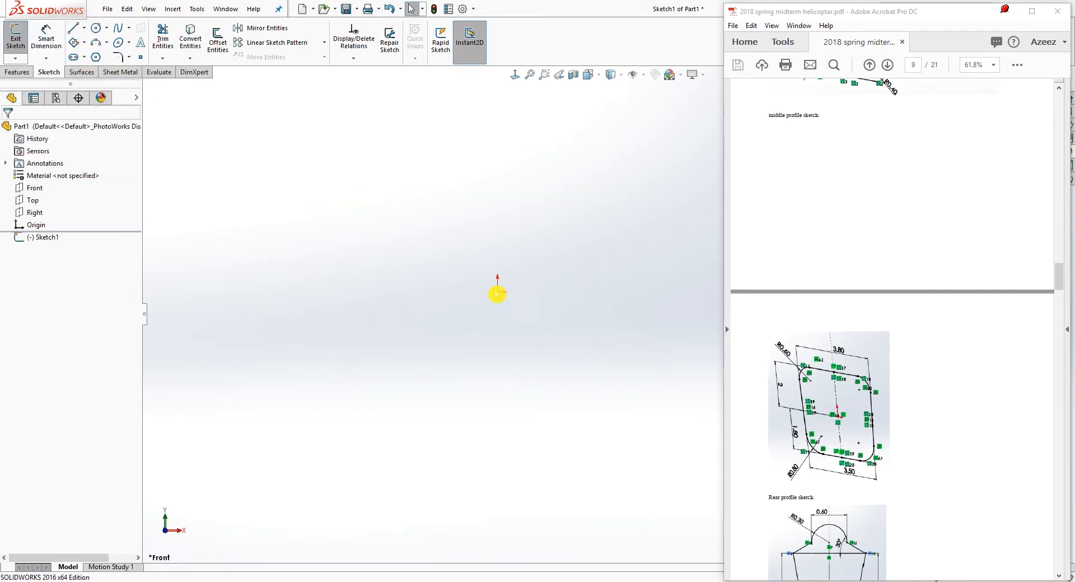
- Sketch a horizontal line extending from the origin in the negative X direction
{"action": "left_click", "coordinate": [73, 28]}
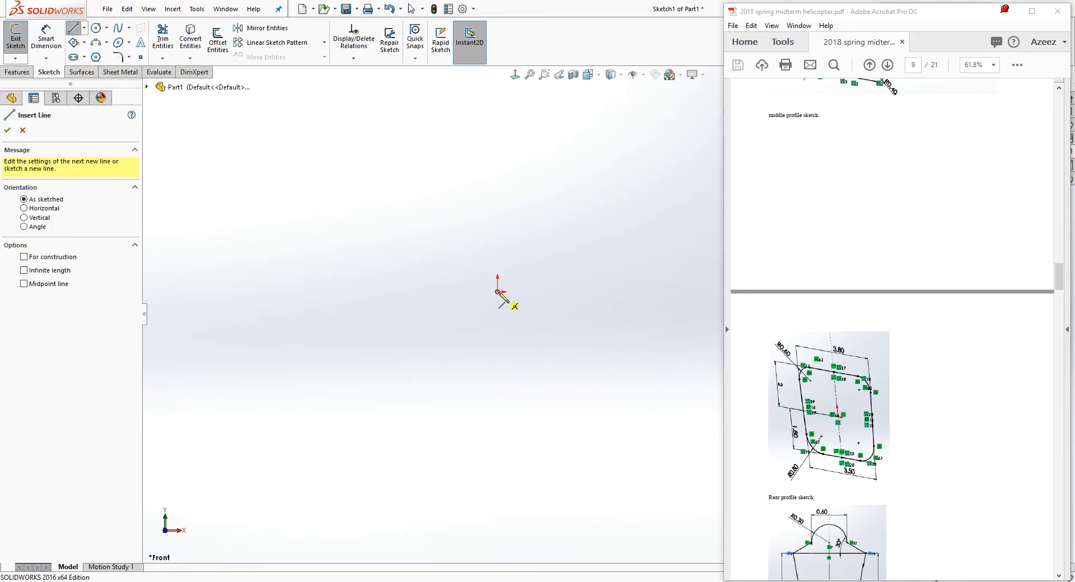
{"action": "left_click", "coordinate": [497, 292]}
{"action": "left_click", "coordinate": [326, 292]}
{"action": "key", "text": "Escape"}
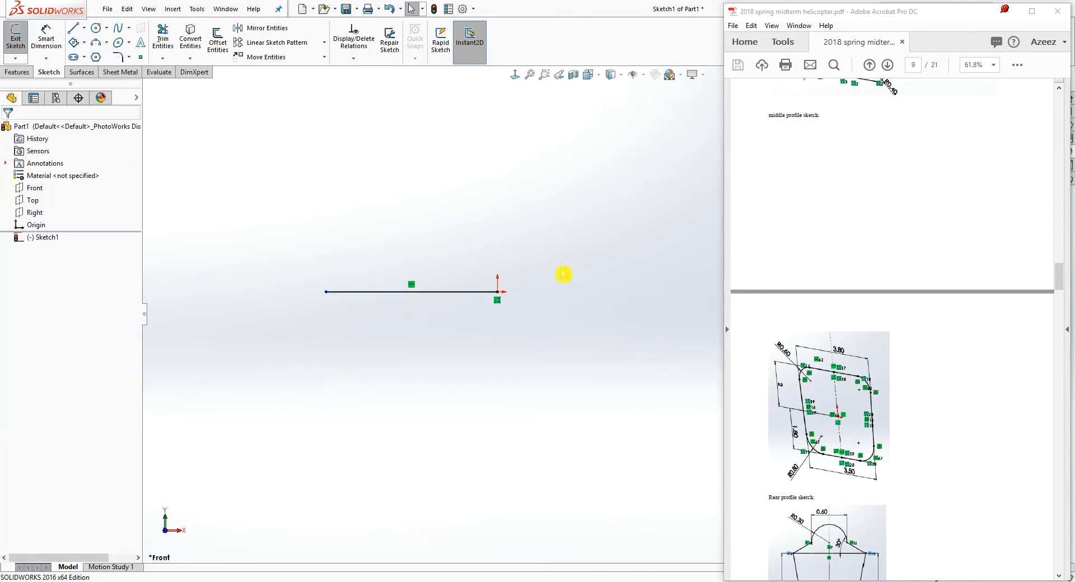
- Sketch a vertical line beside the origin that spans above and below it, and make it coincident with the origin
{"action": "left_click", "coordinate": [73, 28]}
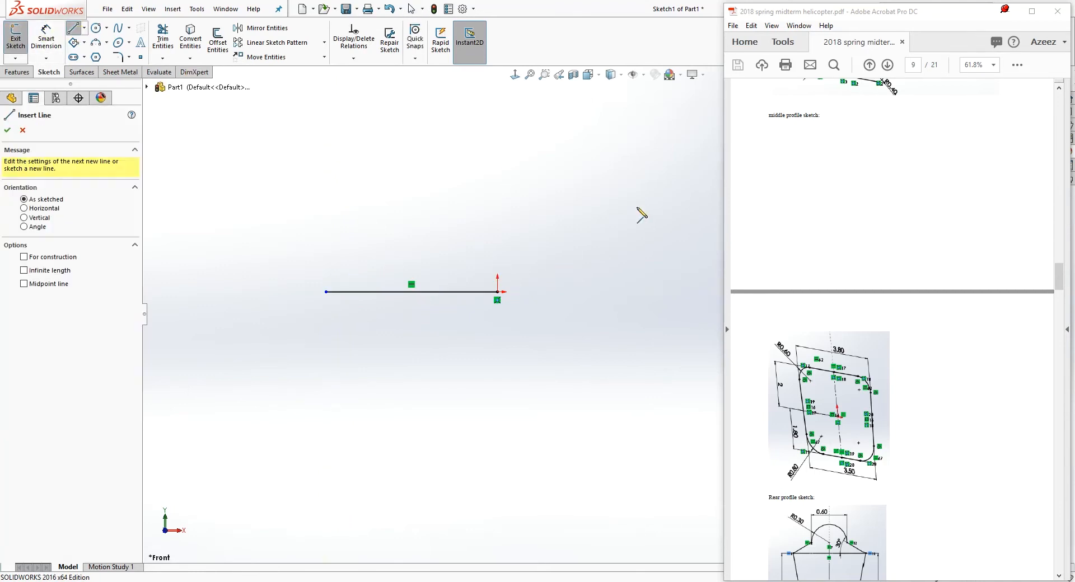
{"action": "left_click", "coordinate": [569, 195]}
{"action": "left_click", "coordinate": [568, 424]}
{"action": "key", "text": "Escape"}
{"action": "left_click", "coordinate": [576, 311]}
{"action": "left_click", "coordinate": [497, 293], "text": "ctrl"}
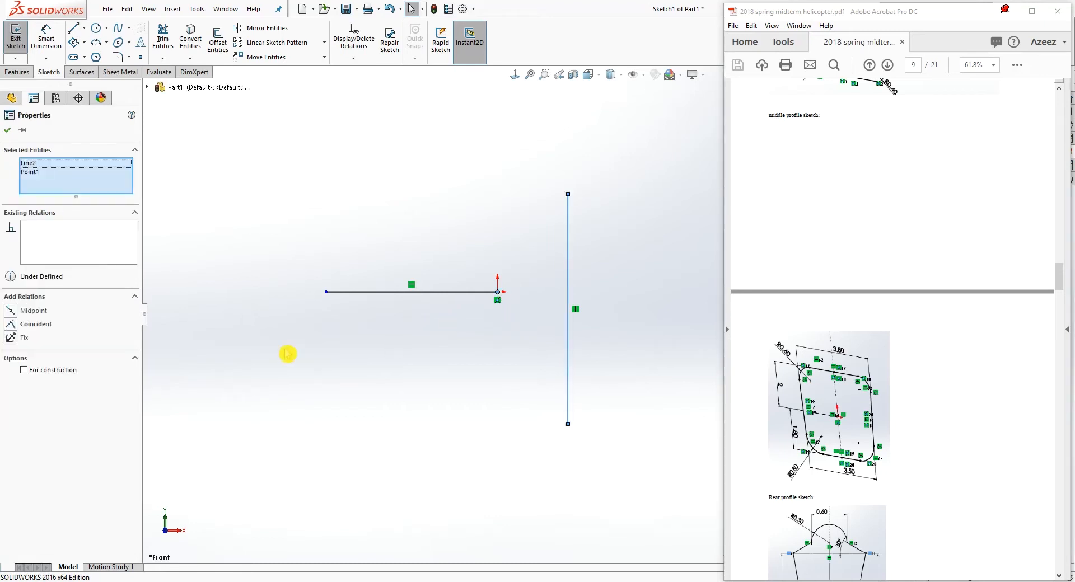
{"action": "left_click", "coordinate": [12, 325]}
- Convert both the horizontal and the vertical line to construction geometry
{"action": "left_click", "coordinate": [540, 300]}
{"action": "left_click_drag", "start_coordinate": [568, 348], "coordinate": [461, 244]}
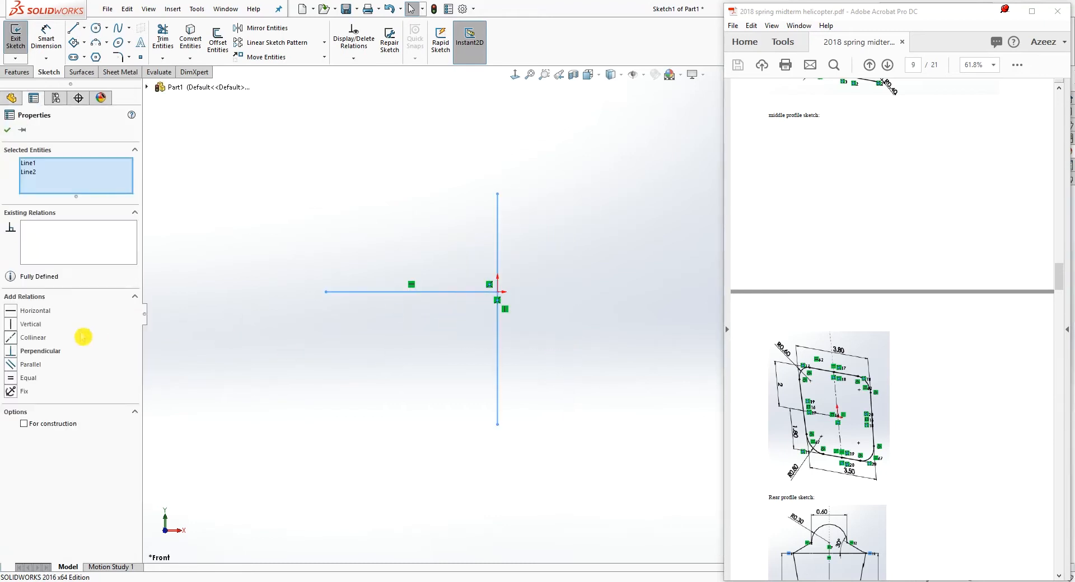
{"action": "left_click", "coordinate": [25, 426]}
{"action": "left_click", "coordinate": [287, 310]}
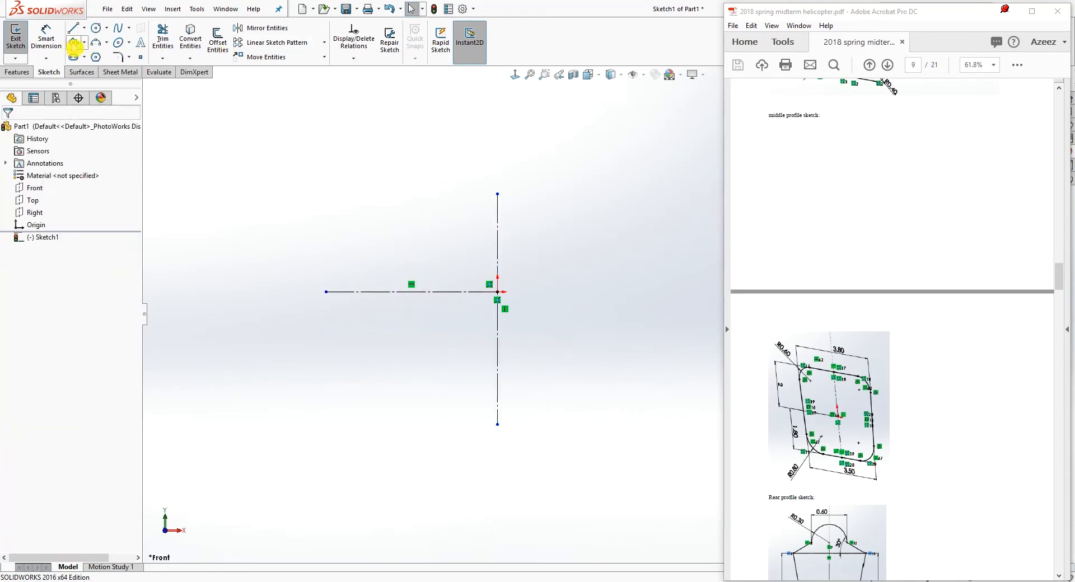
{"action": "left_click", "coordinate": [74, 45]}
{"action": "left_click", "coordinate": [311, 141]}
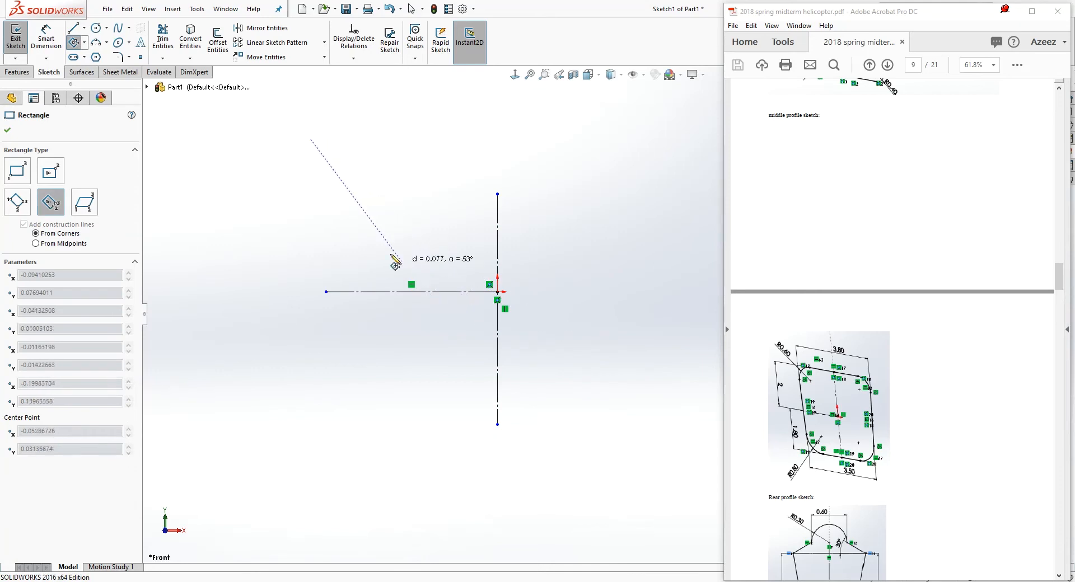
{"action": "key", "text": "Escape"}
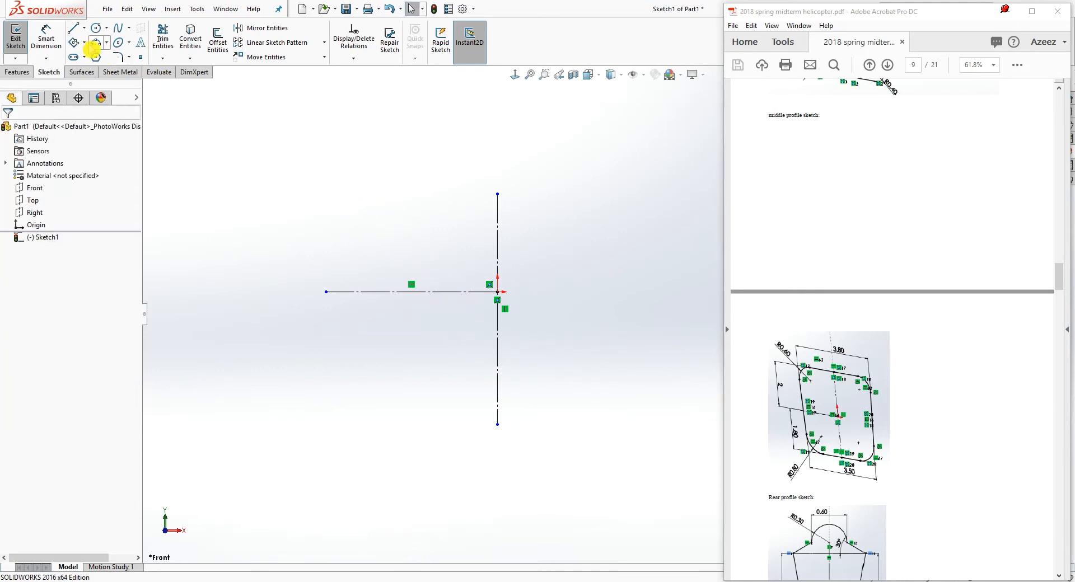
- Sketch a corner rectangle about 0.19 m wide that encloses both construction lines and the origin
{"action": "left_click", "coordinate": [84, 44]}
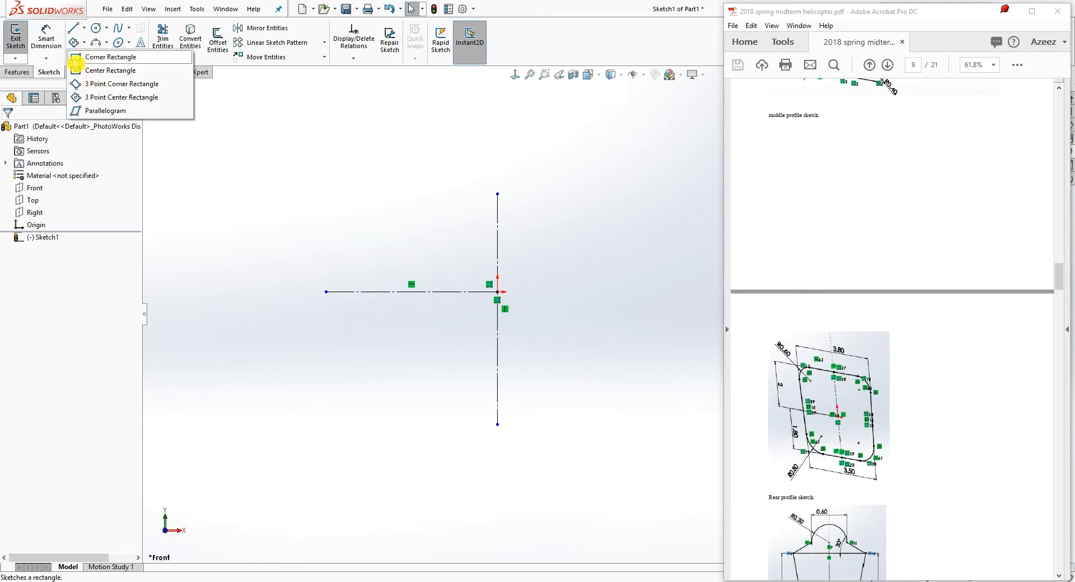
{"action": "left_click", "coordinate": [107, 57]}
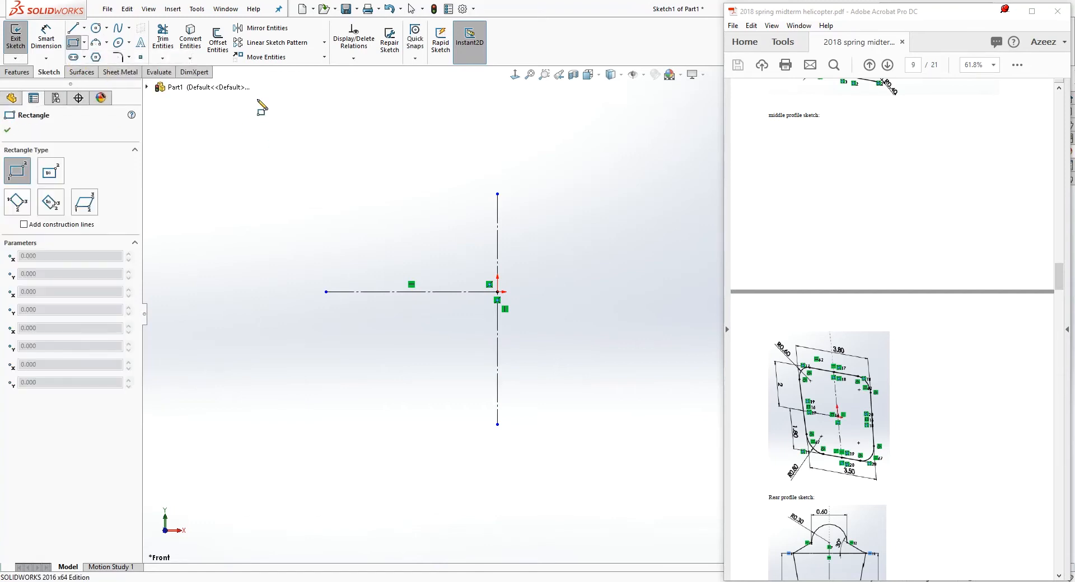
{"action": "mouse_move", "coordinate": [268, 121]}
{"action": "left_mouse_down"}
{"action": "mouse_move", "coordinate": [629, 413]}
{"action": "mouse_move", "coordinate": [660, 490]}
{"action": "mouse_move", "coordinate": [649, 476]}
{"action": "left_mouse_up"}
{"action": "key", "text": "Escape"}
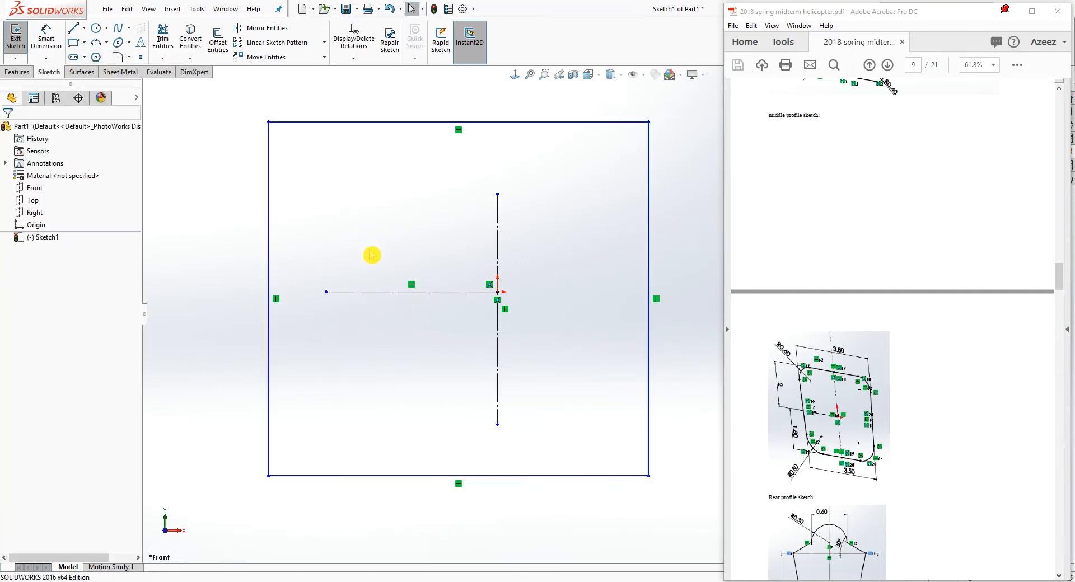
- Make the free end of the horizontal construction line coincident with the rectangle's left side
{"action": "left_click", "coordinate": [326, 291]}
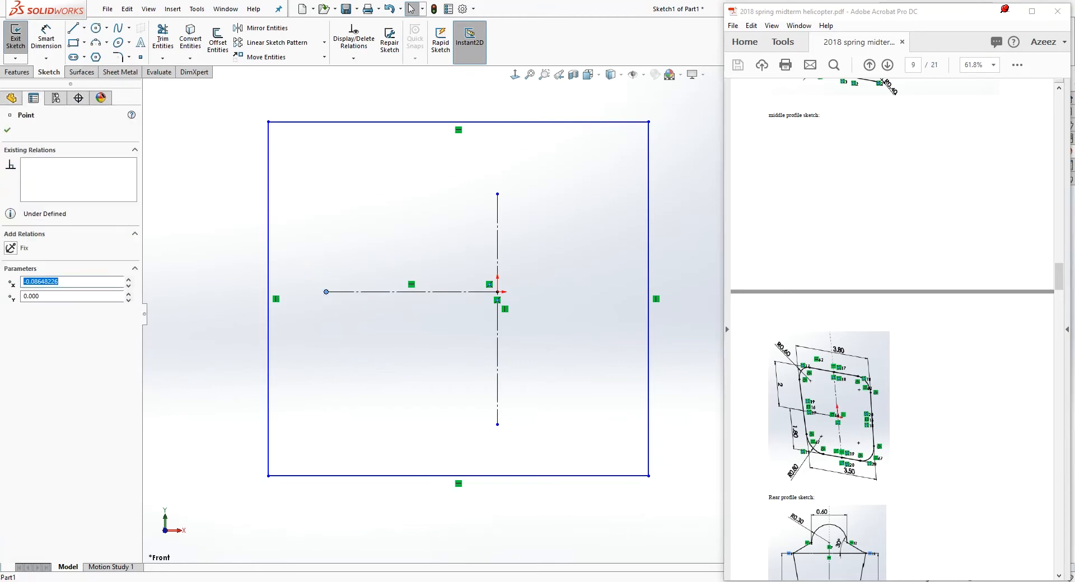
{"action": "left_click", "coordinate": [269, 291], "text": "ctrl"}
{"action": "left_click", "coordinate": [11, 324]}
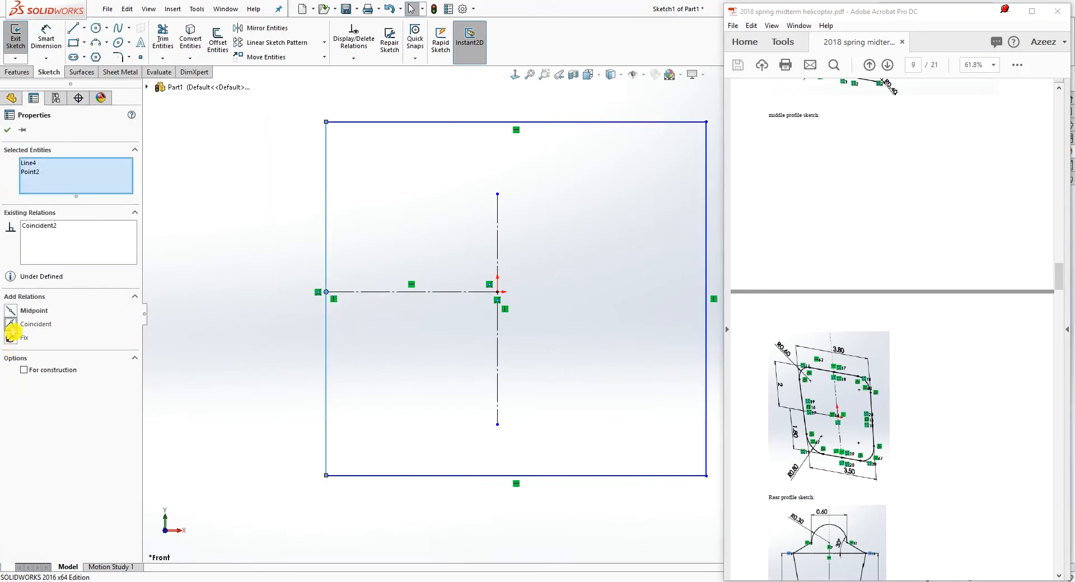
{"action": "key", "text": "Escape"}
- Make the upper and lower ends of the vertical construction line coincident with the rectangle's top and bottom edges
{"action": "left_click", "coordinate": [498, 194]}
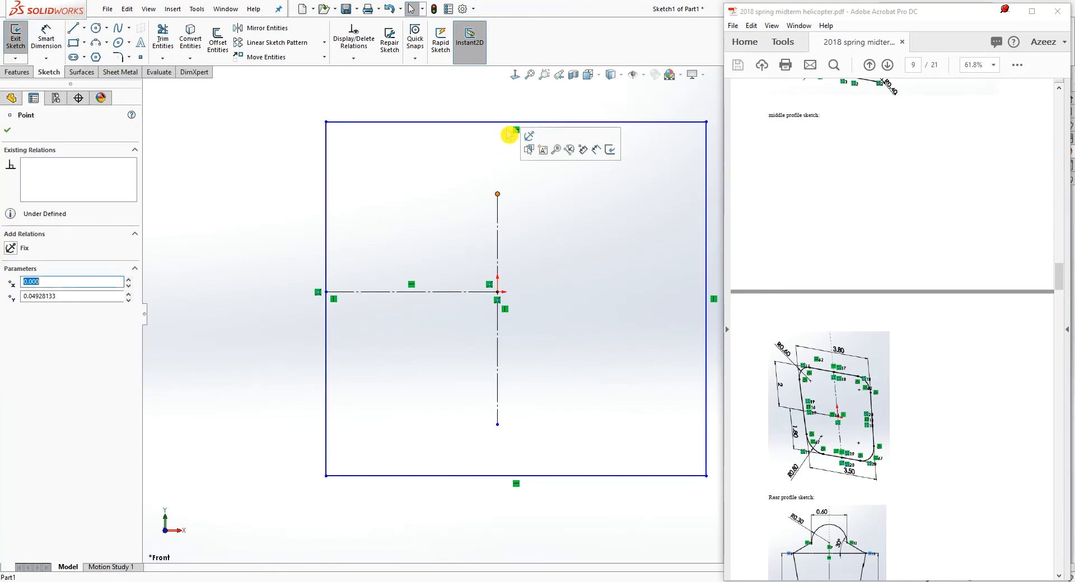
{"action": "left_click", "coordinate": [509, 122], "text": "ctrl"}
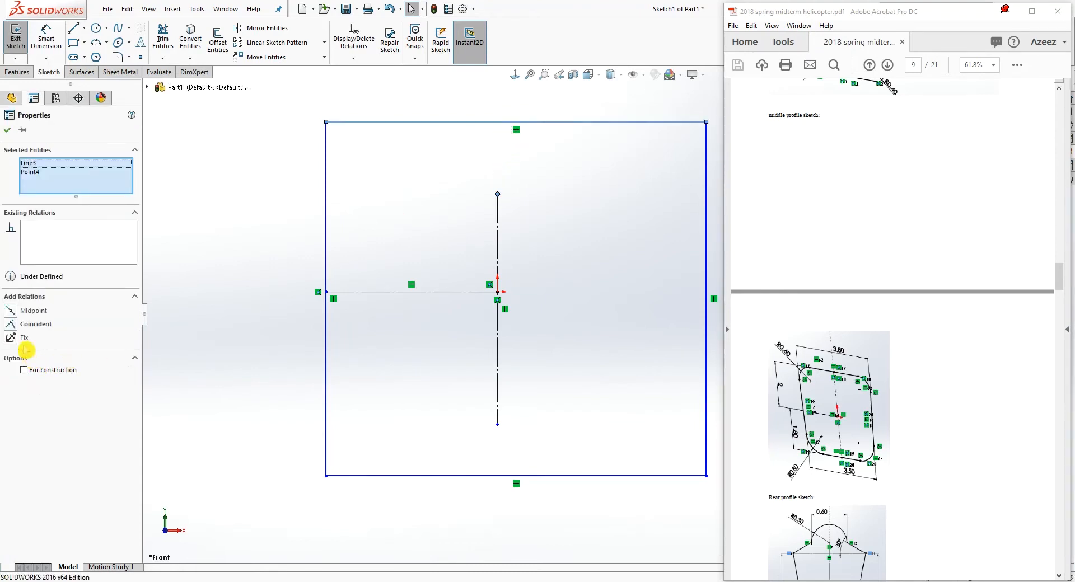
{"action": "left_click", "coordinate": [17, 324]}
{"action": "left_click", "coordinate": [511, 458]}
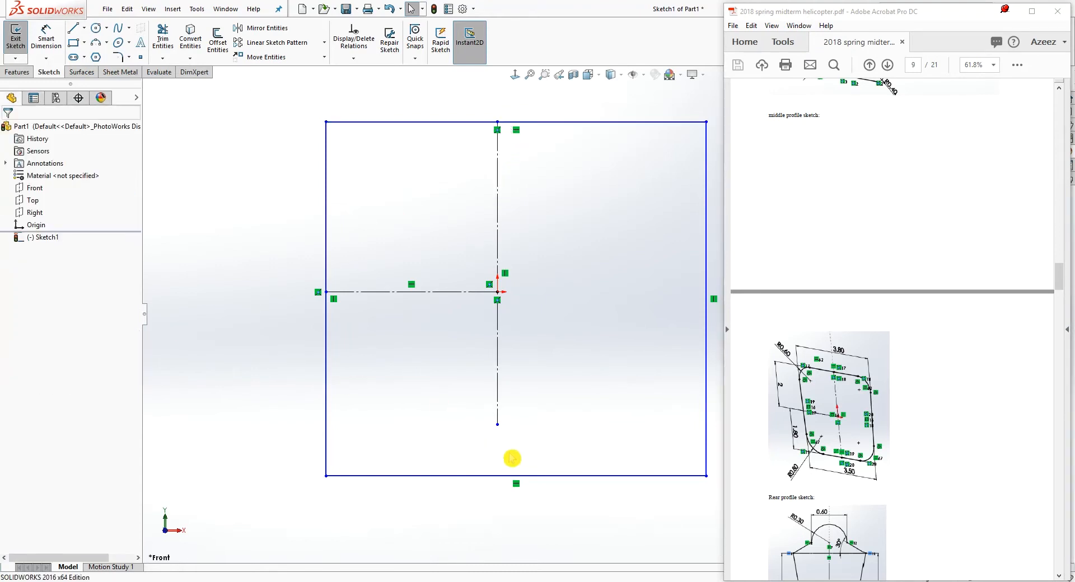
{"action": "left_click", "coordinate": [497, 424]}
{"action": "left_click", "coordinate": [532, 476], "text": "ctrl"}
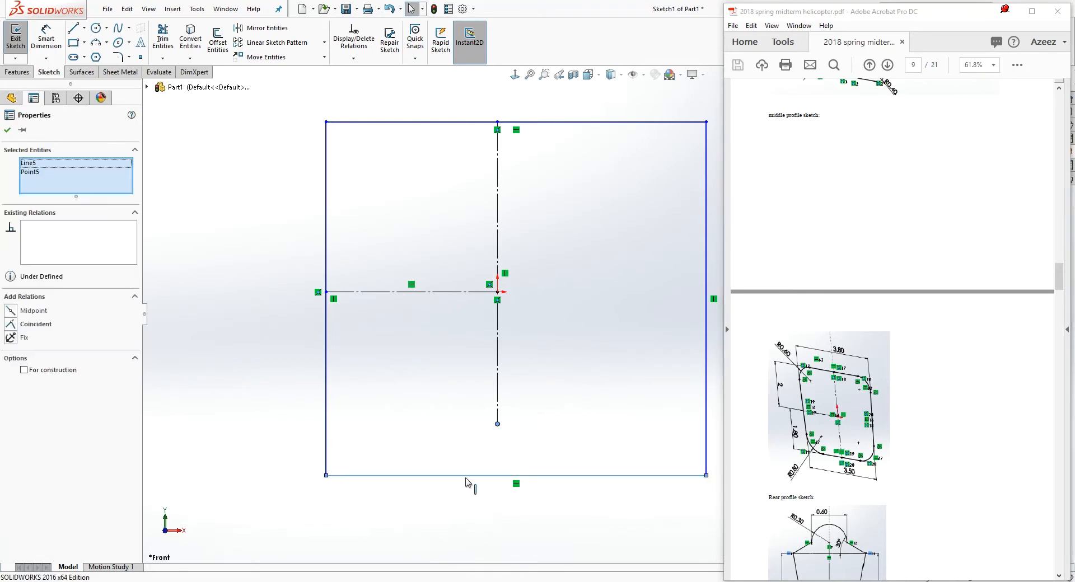
{"action": "left_click", "coordinate": [13, 326]}
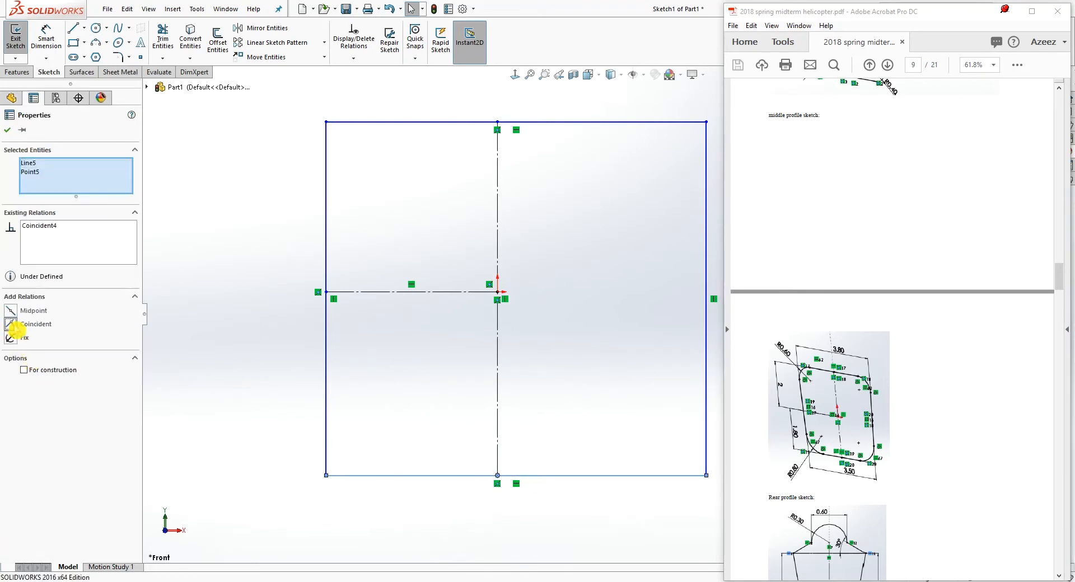
{"action": "left_click", "coordinate": [540, 383]}
- Delete the vertical relations from the rectangle's right and left sides
{"action": "scroll", "coordinate": [601, 382], "scroll_direction": "up", "scroll_amount": 4}
{"action": "scroll", "coordinate": [687, 317], "scroll_direction": "down", "scroll_amount": 2}
{"action": "left_click", "coordinate": [610, 305]}
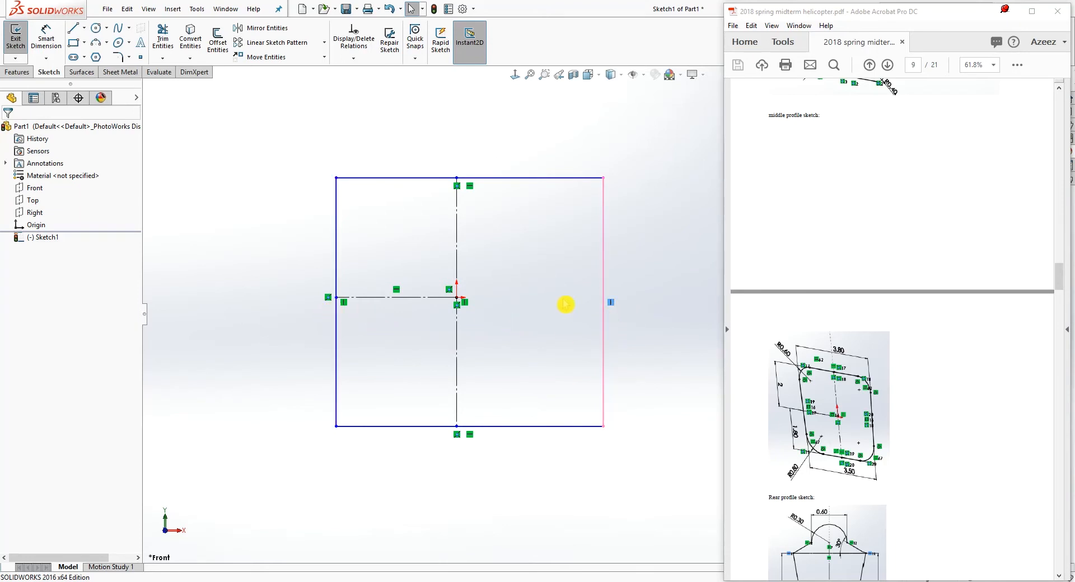
{"action": "key", "text": "Delete"}
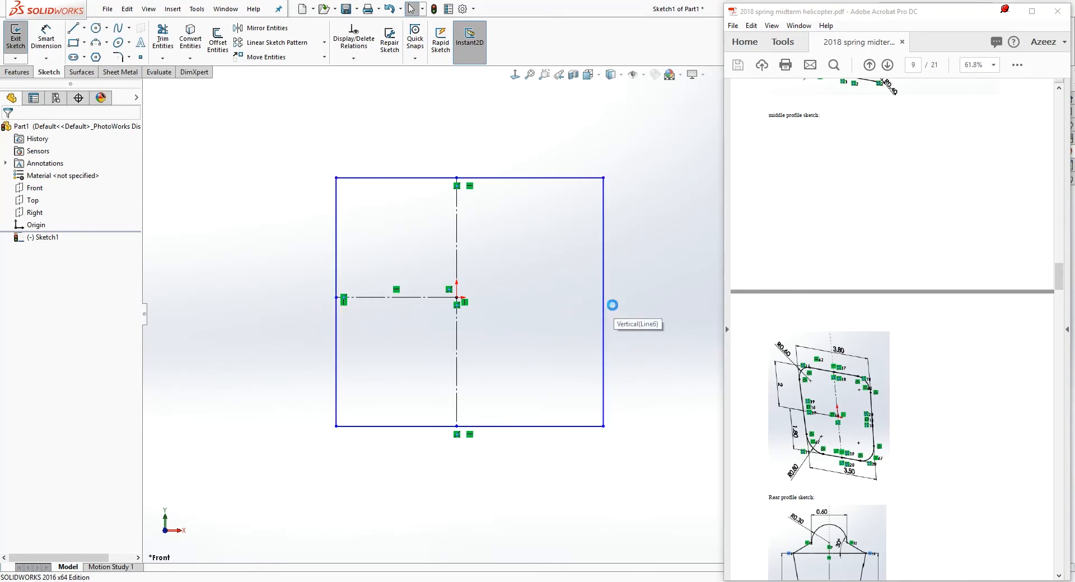
{"action": "left_click", "coordinate": [344, 300]}
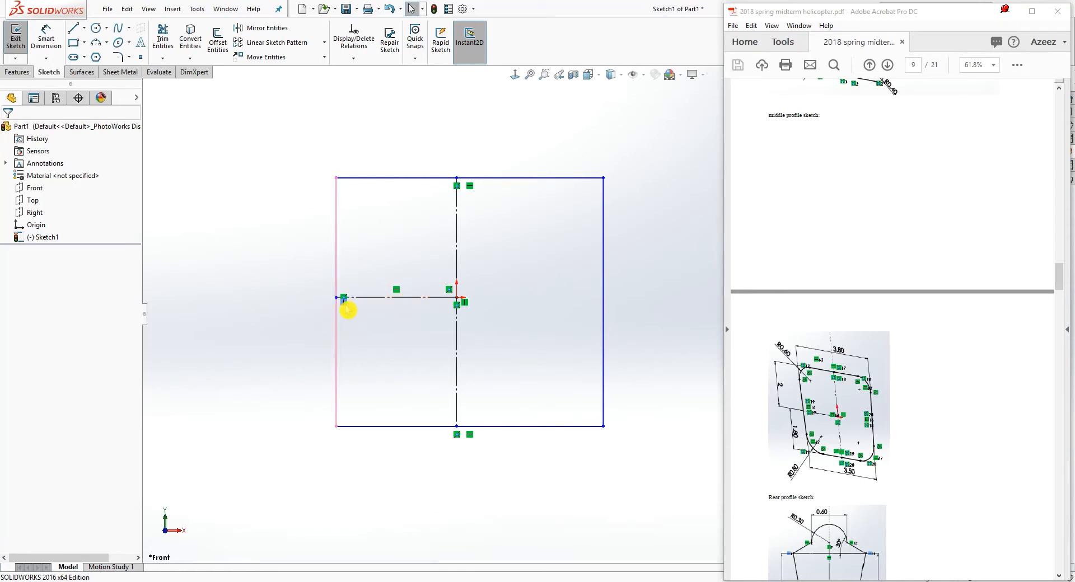
{"action": "key", "text": "Delete"}
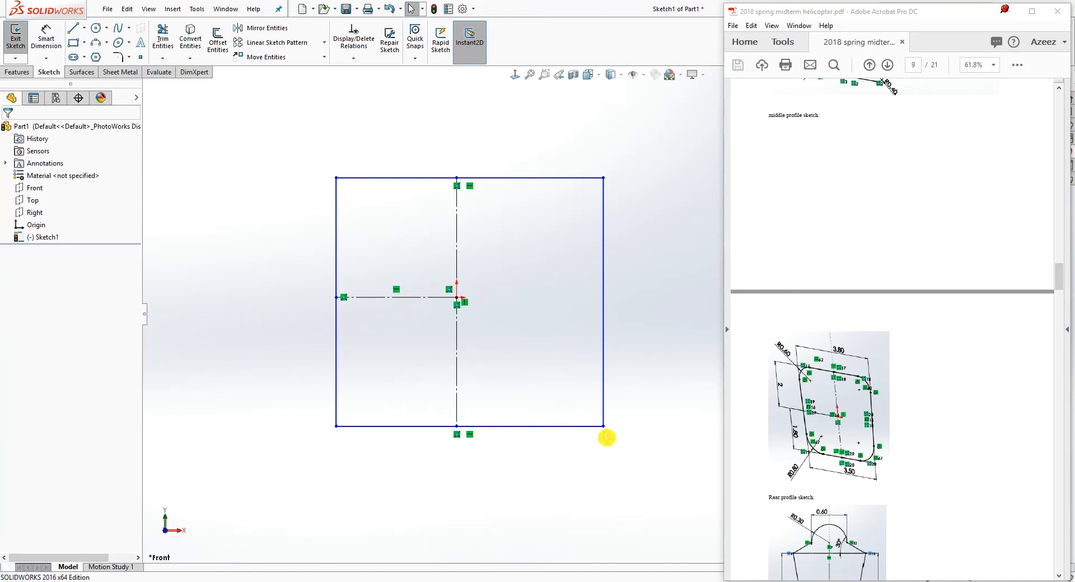
- Move the profile's two bottom corners inward to about X 0.085 m and X -0.069 m, tapering both sides
{"action": "left_click_drag", "start_coordinate": [603, 427], "coordinate": [576, 432]}
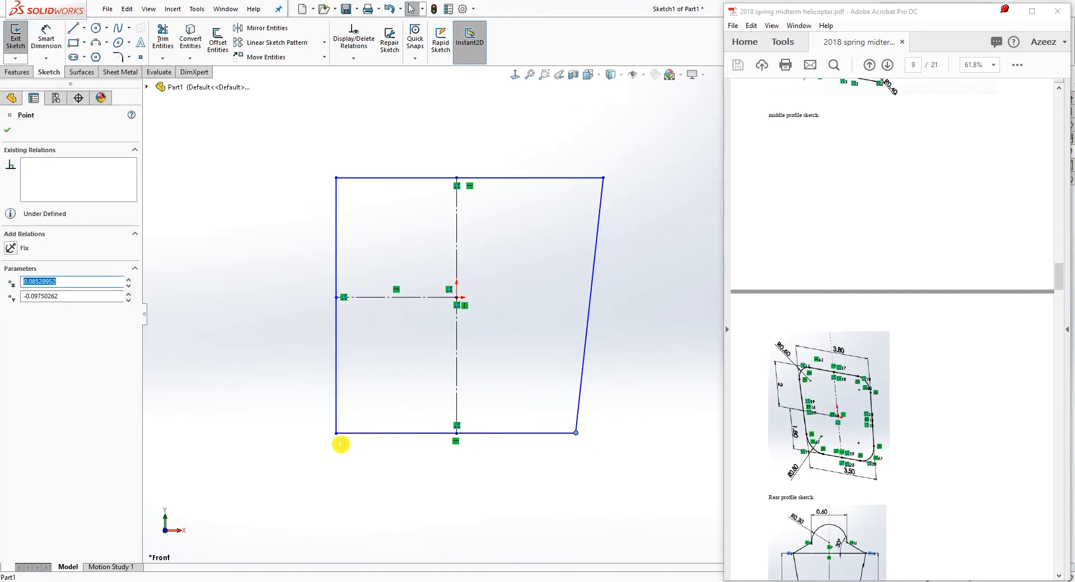
{"action": "left_click_drag", "start_coordinate": [336, 434], "coordinate": [361, 436]}
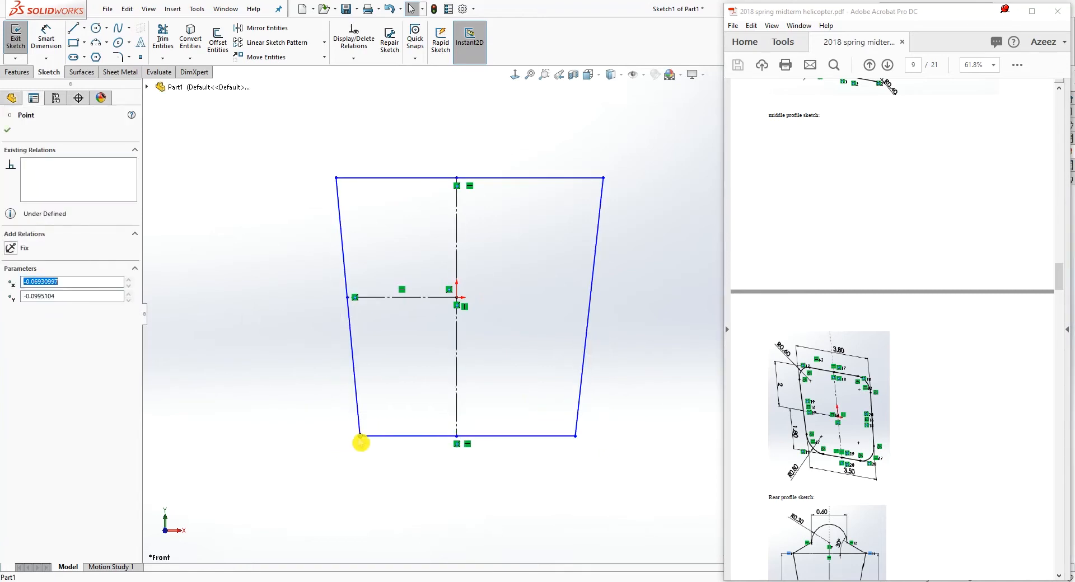
{"action": "left_click", "coordinate": [546, 426]}
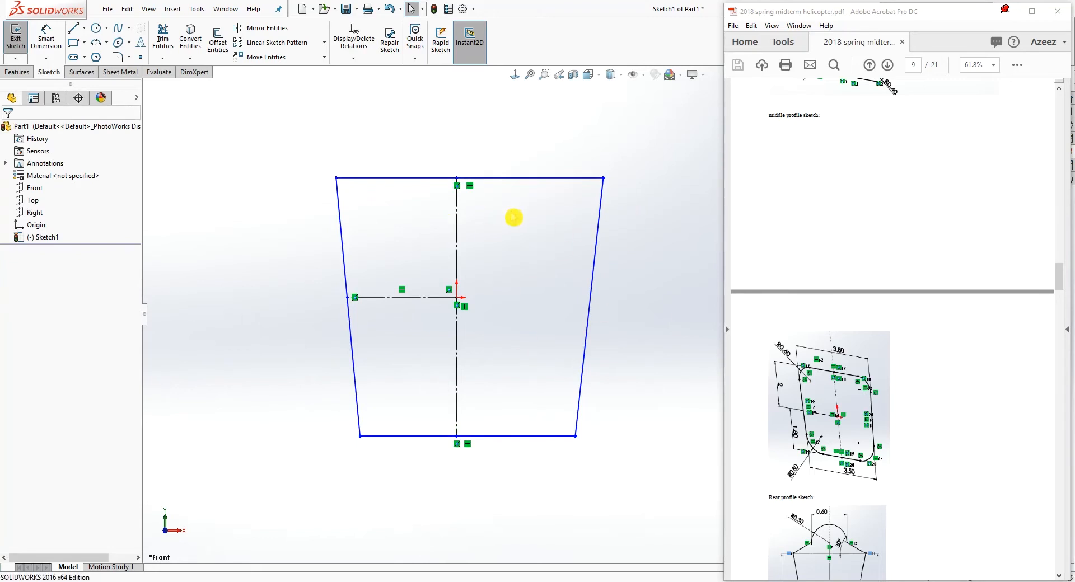
- Dimension the profile's top edge to a length of 3.8 m
{"action": "key", "text": "d"}
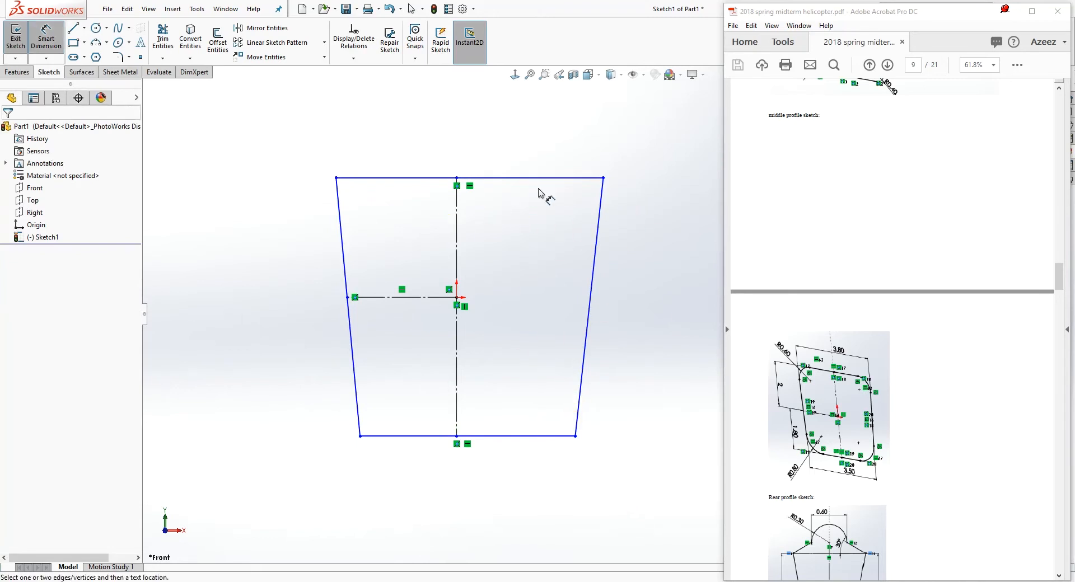
{"action": "left_click", "coordinate": [542, 178]}
{"action": "left_click", "coordinate": [511, 109]}
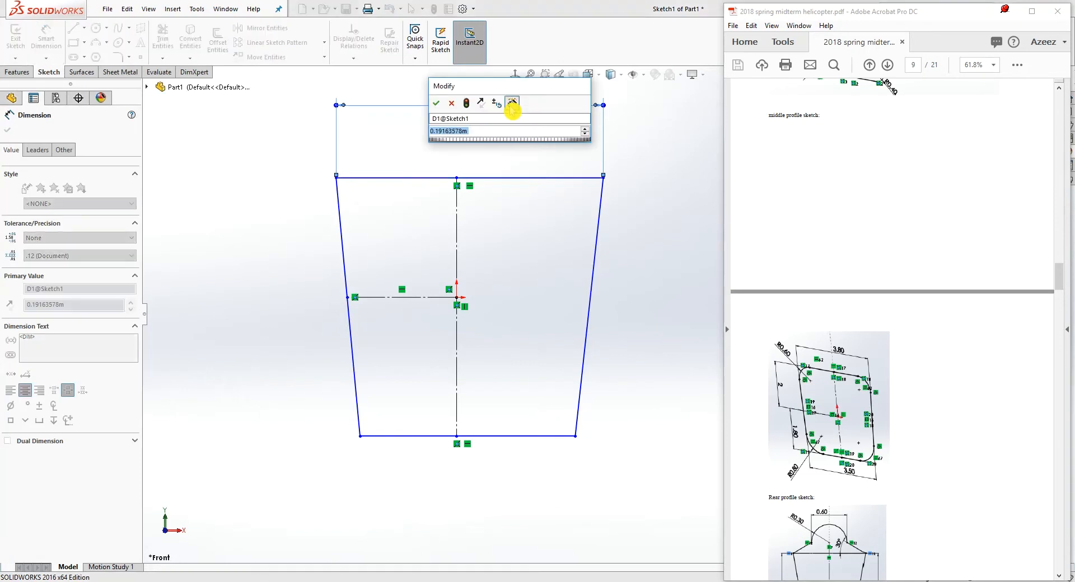
{"action": "type", "text": "3.8"}
{"action": "key", "text": "Return"}
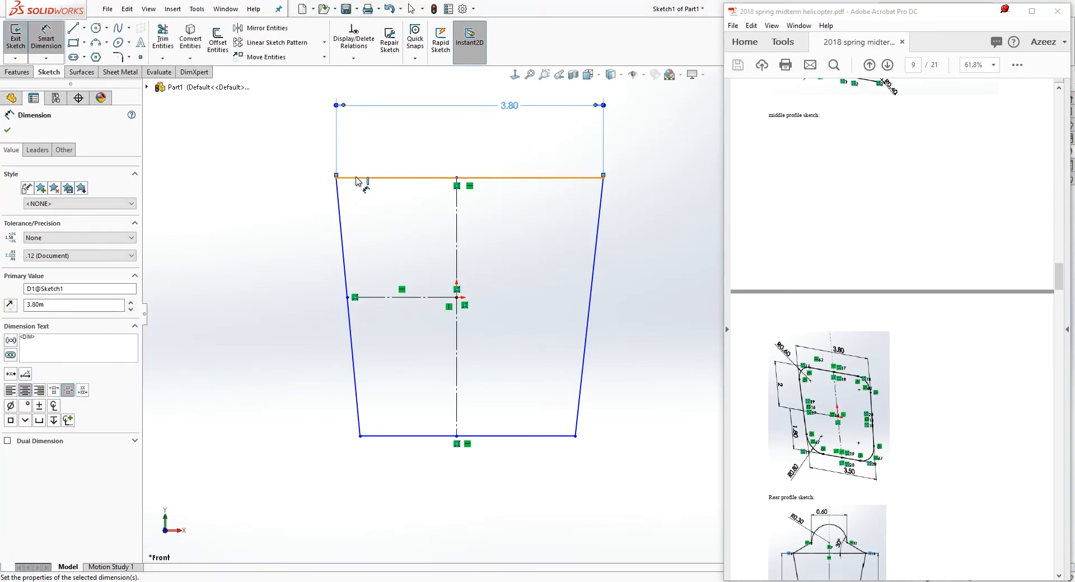
- Dimension the distance between the top edge and the horizontal construction line to 2 m
{"action": "left_click", "coordinate": [355, 178]}
{"action": "left_click", "coordinate": [372, 298]}
{"action": "left_click", "coordinate": [285, 278]}
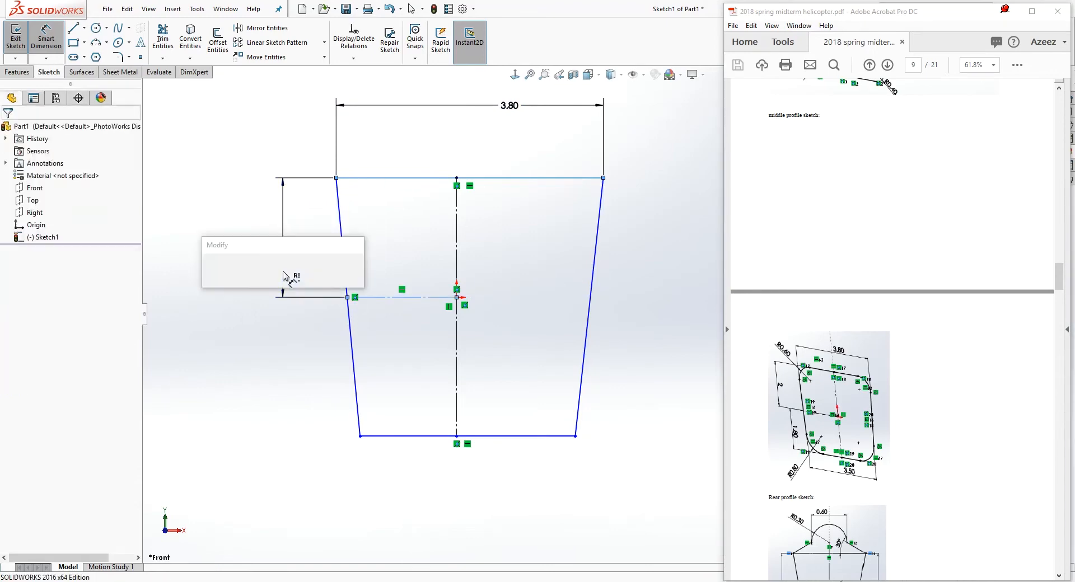
{"action": "type", "text": "2"}
{"action": "key", "text": "Return"}
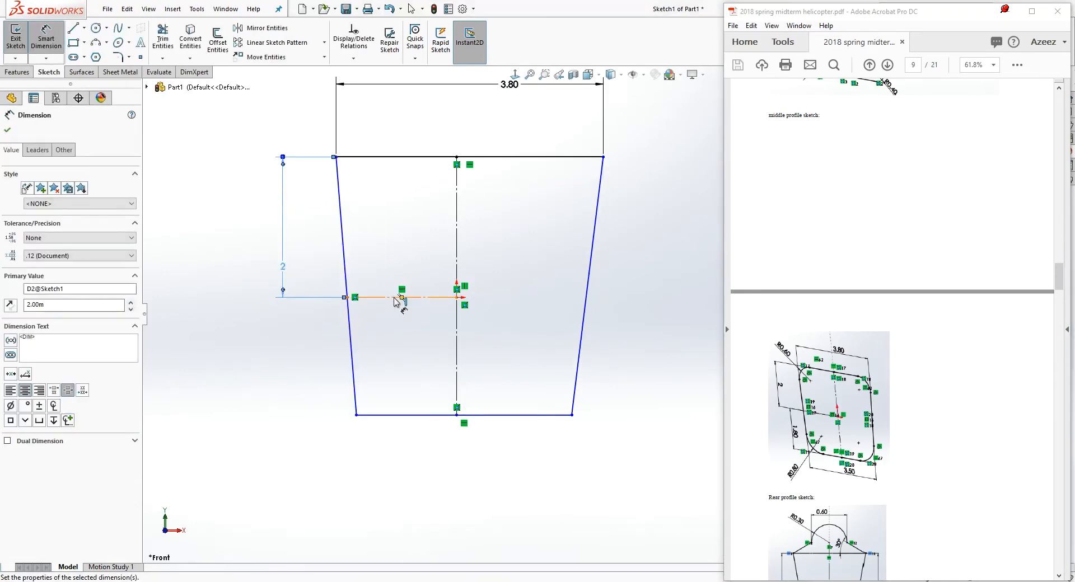
- Dimension the distance between the horizontal construction line and the bottom edge to 1.8 m
{"action": "left_click", "coordinate": [397, 298]}
{"action": "left_click", "coordinate": [396, 415]}
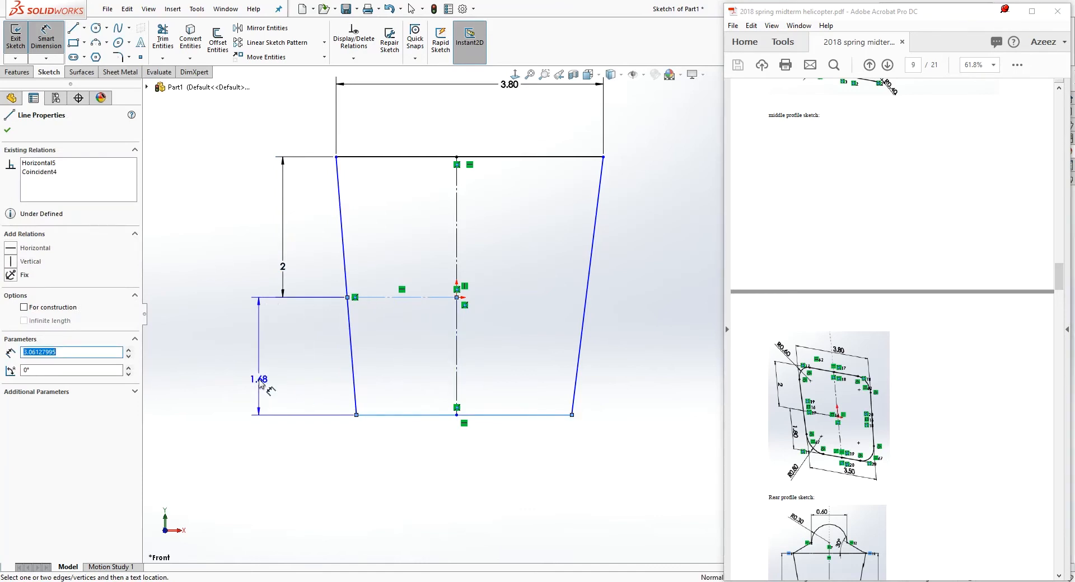
{"action": "left_click", "coordinate": [260, 383]}
{"action": "type", "text": "1.8"}
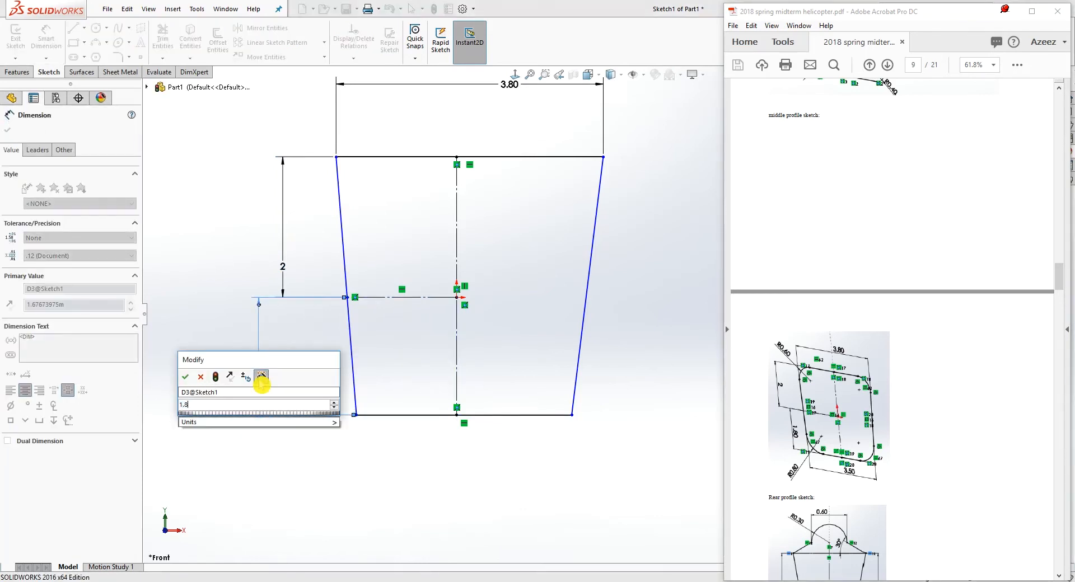
{"action": "key", "text": "Return"}
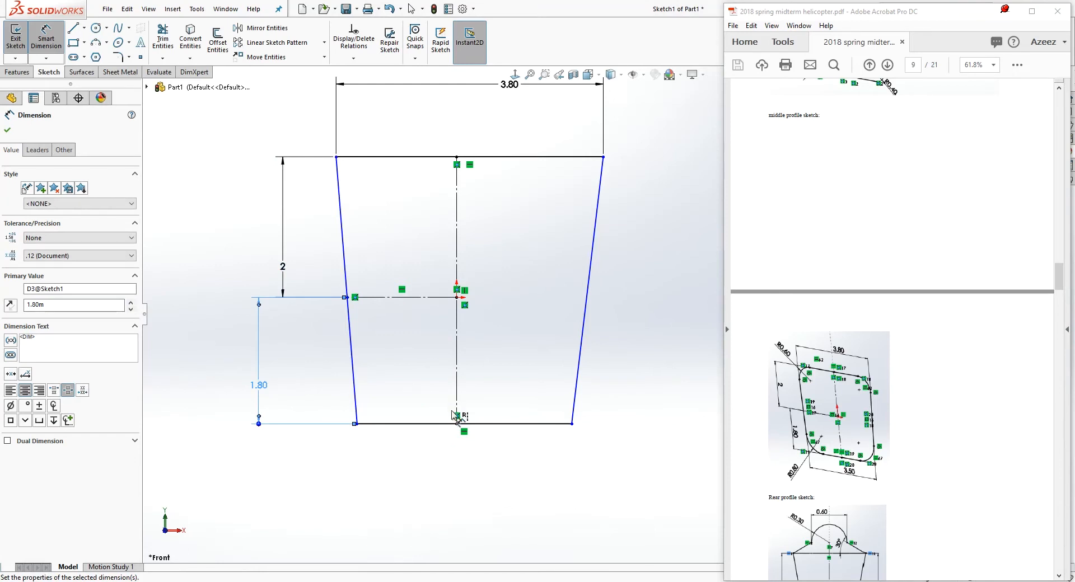
- Dimension the profile's bottom edge to a length of 3.5 m
{"action": "left_click", "coordinate": [495, 427]}
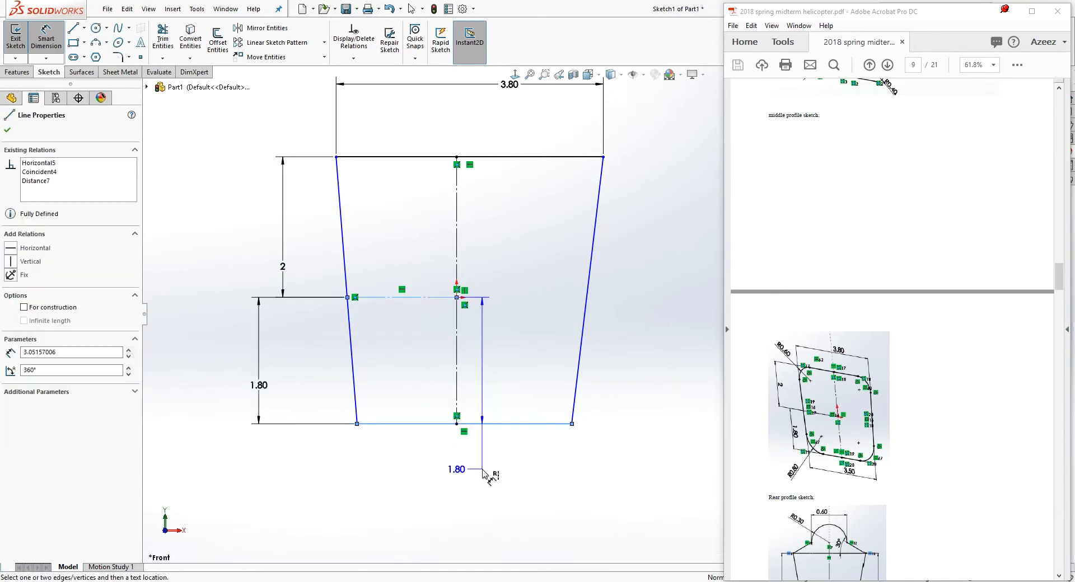
{"action": "left_click", "coordinate": [491, 482]}
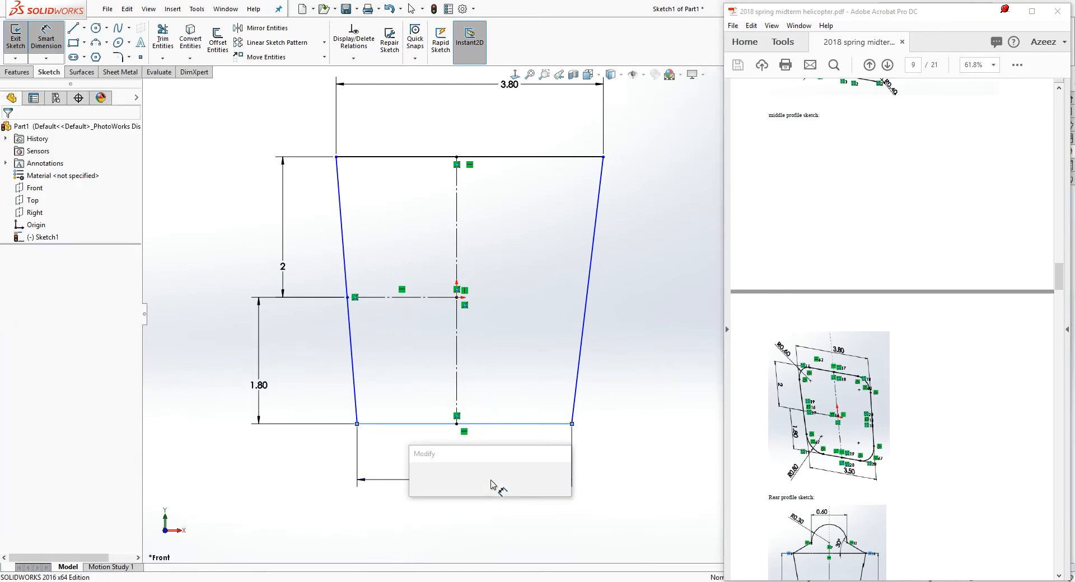
{"action": "type", "text": "3.5"}
{"action": "key", "text": "Return"}
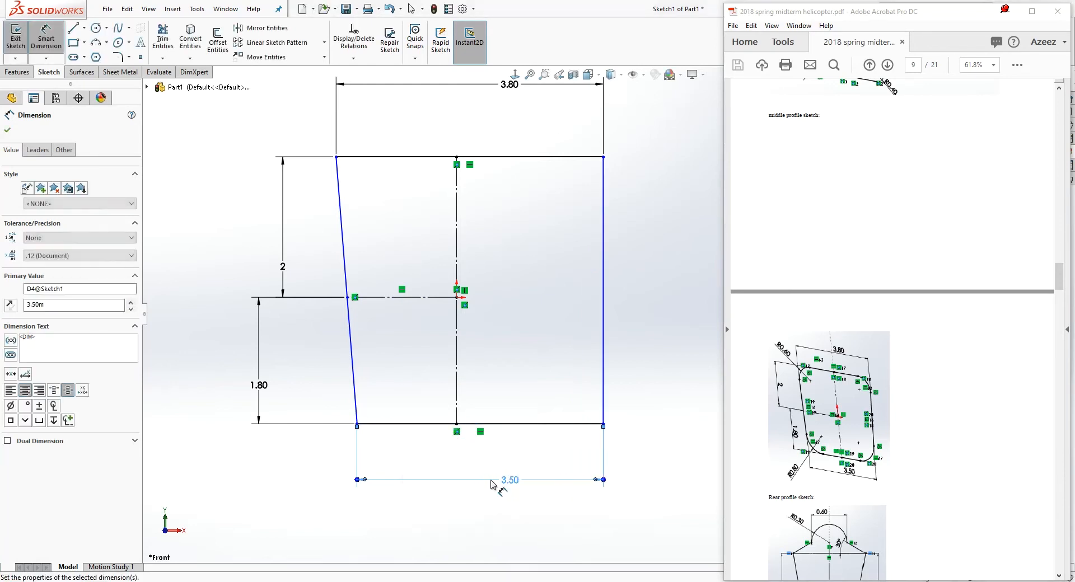
{"action": "key", "text": "Escape"}
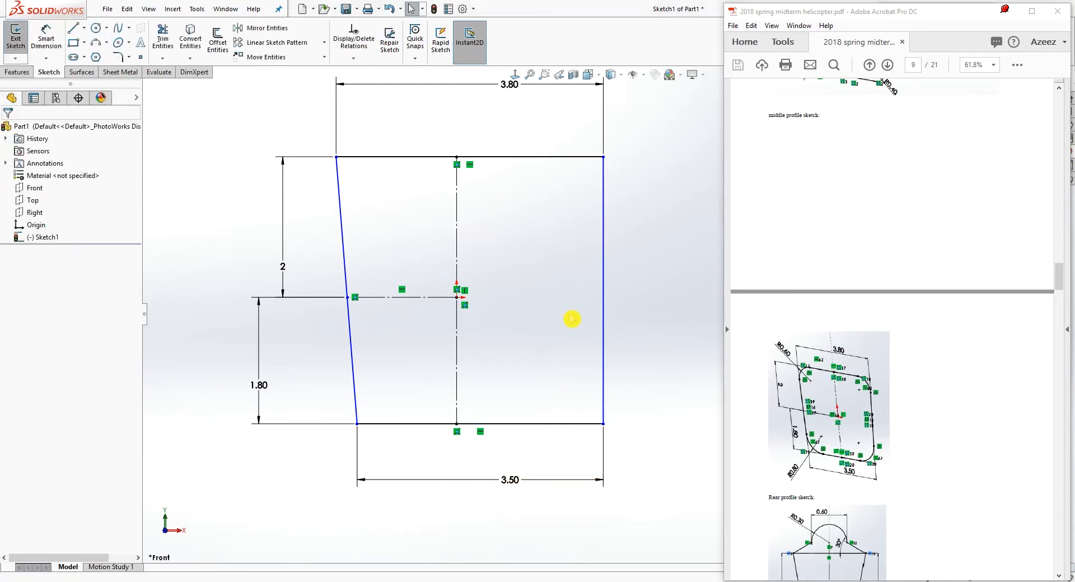
- Pull the bottom right corner slightly inward and make both slanted sides symmetric about the vertical construction line
{"action": "mouse_move", "coordinate": [604, 429]}
{"action": "left_mouse_down"}
{"action": "mouse_move", "coordinate": [587, 433]}
{"action": "mouse_move", "coordinate": [596, 432]}
{"action": "left_mouse_up"}
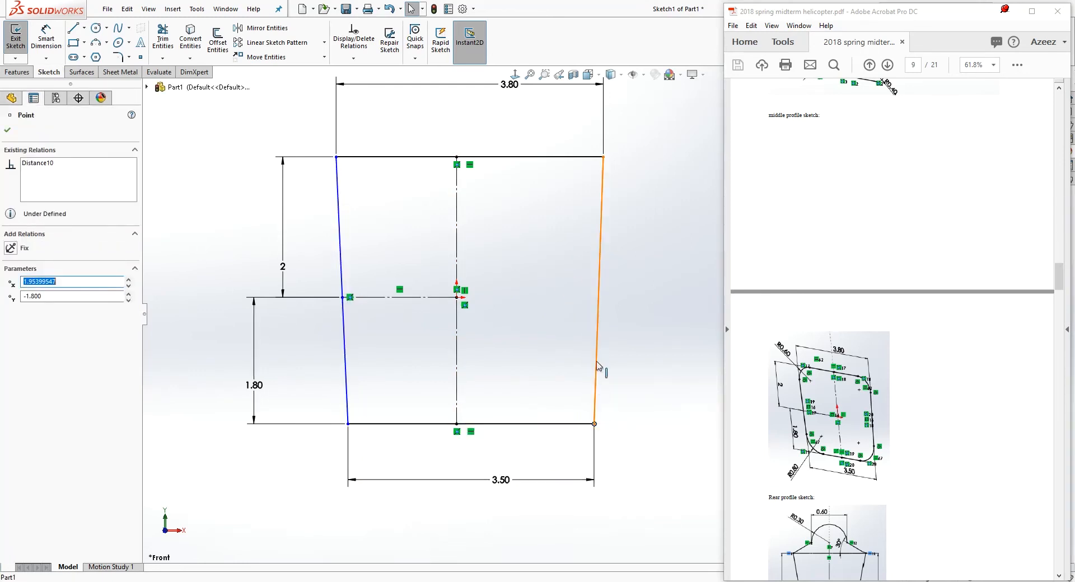
{"action": "left_click", "coordinate": [601, 304]}
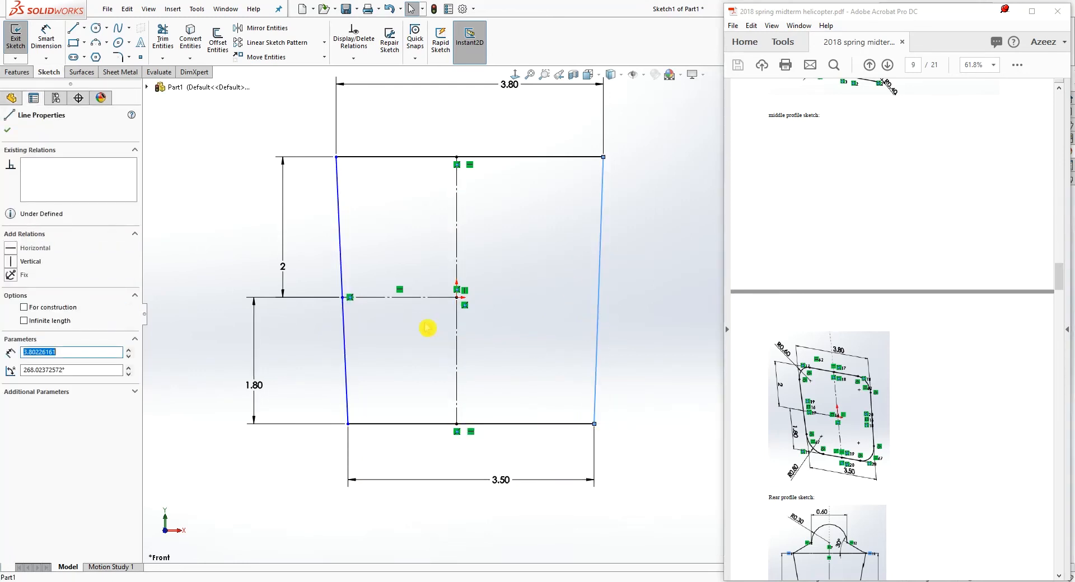
{"action": "left_click", "coordinate": [459, 264], "text": "ctrl"}
{"action": "left_click", "coordinate": [342, 249], "text": "ctrl"}
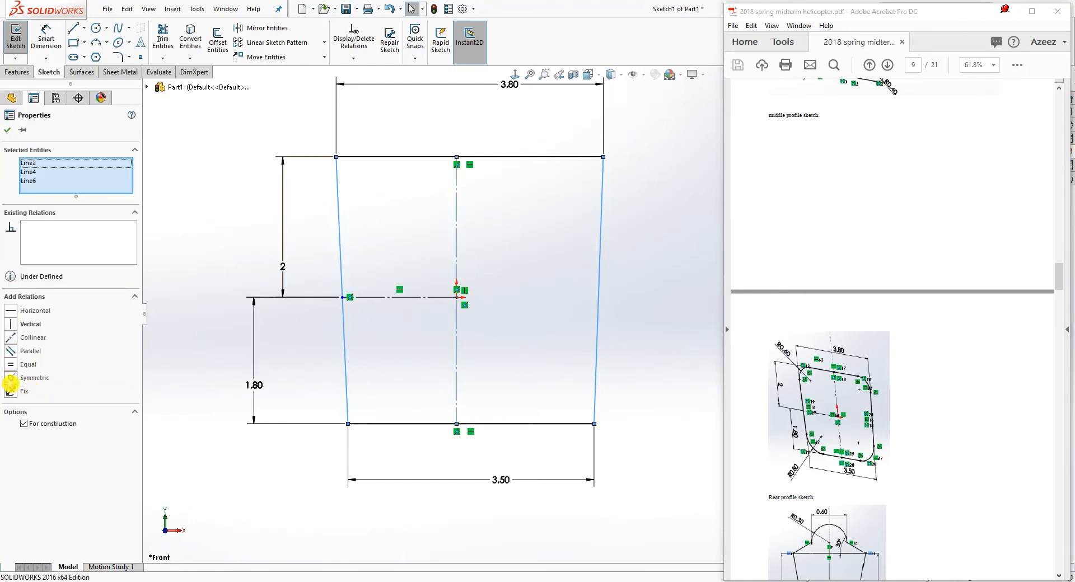
{"action": "left_click", "coordinate": [10, 382]}
{"action": "left_click", "coordinate": [521, 397]}
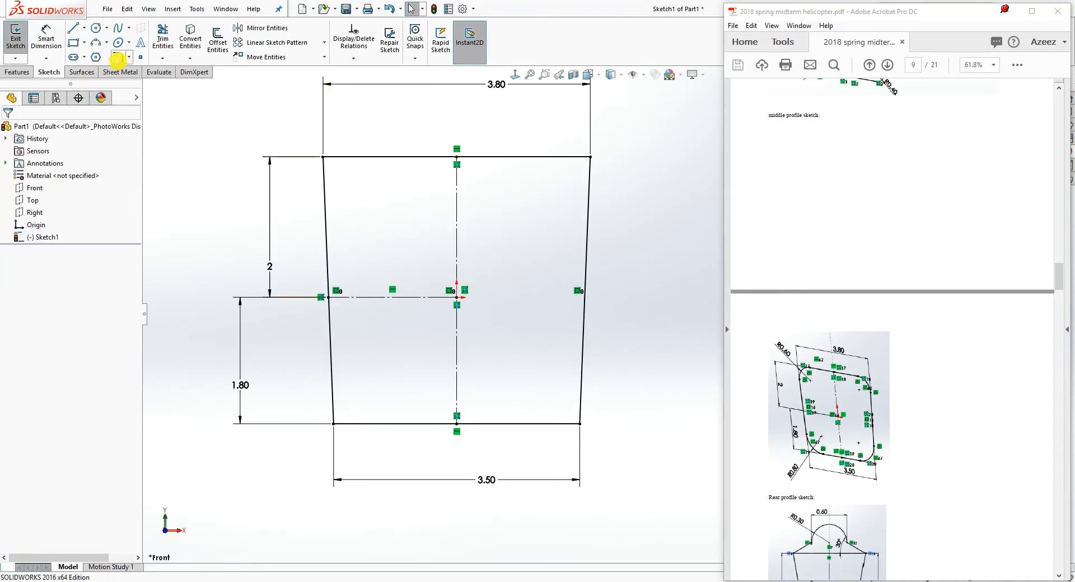
- Round the two top corners of the middle profile with 0.6 m sketch fillets
{"action": "left_click", "coordinate": [117, 56]}
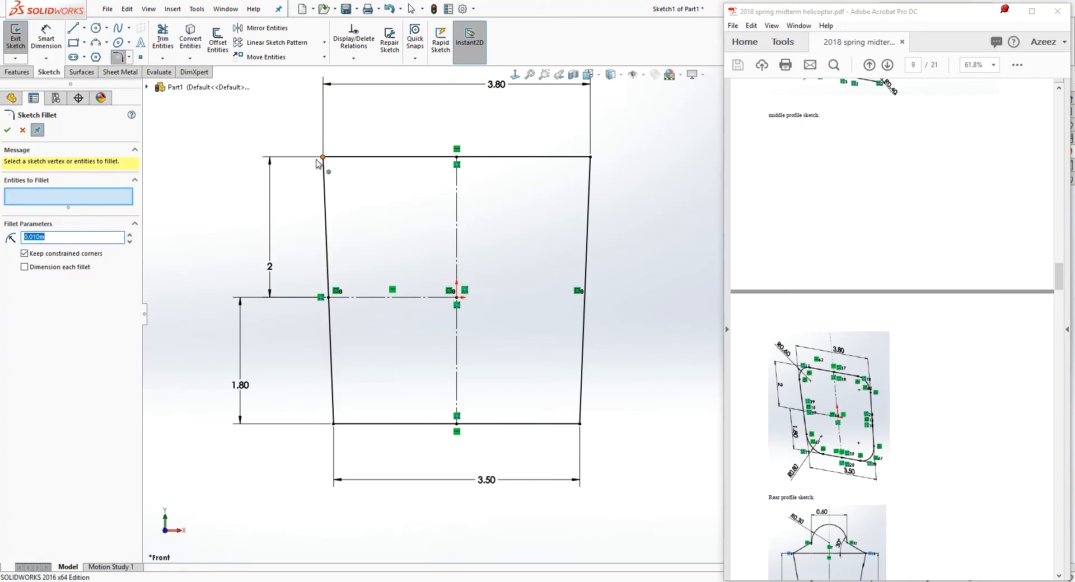
{"action": "type", "text": ".6"}
{"action": "left_click", "coordinate": [323, 158]}
{"action": "left_click", "coordinate": [592, 161]}
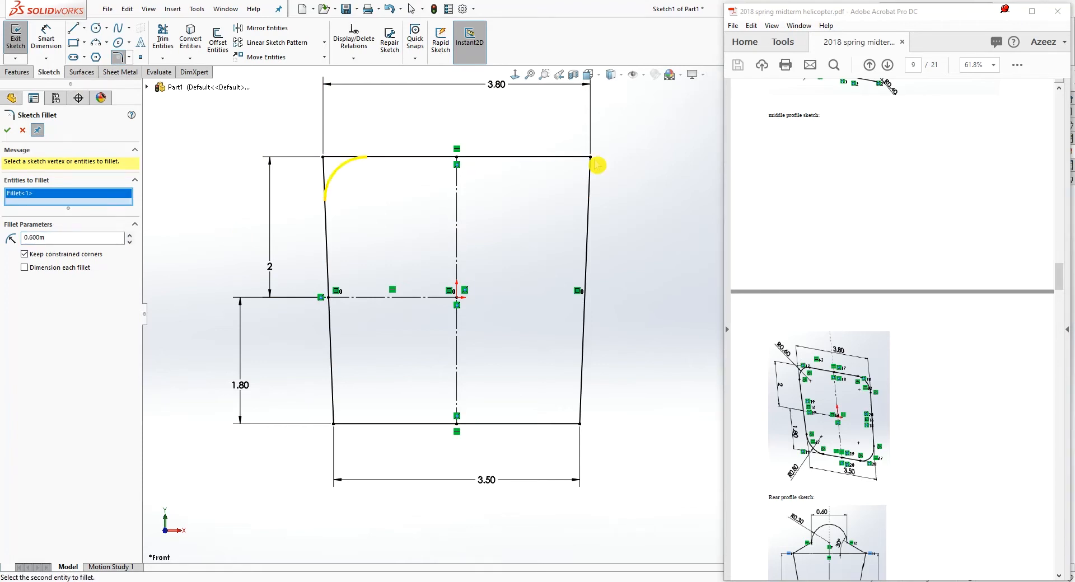
{"action": "left_click", "coordinate": [592, 159]}
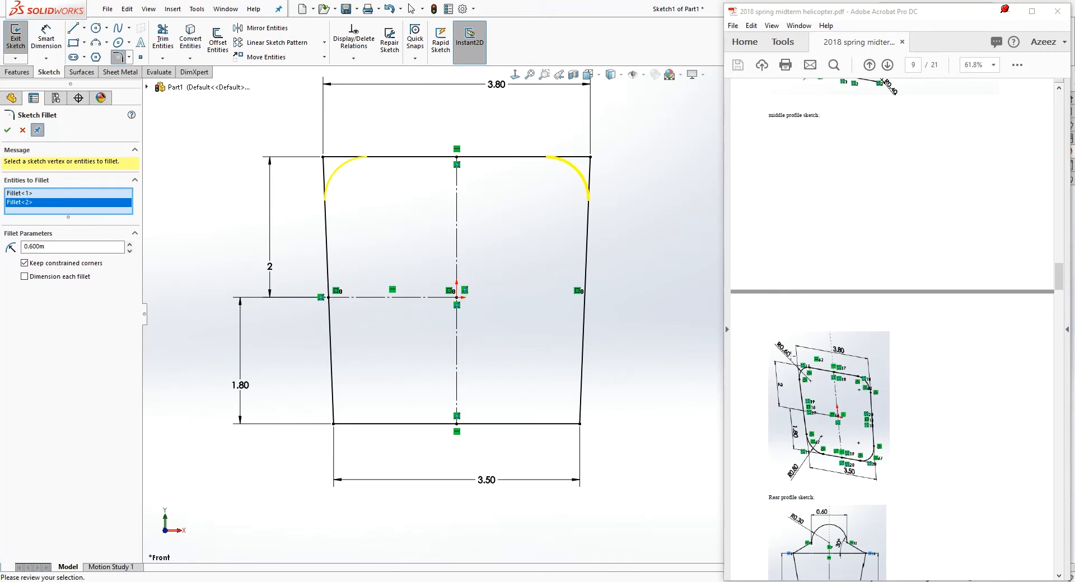
{"action": "left_click", "coordinate": [7, 133]}
- Round the two bottom corners of the middle profile with 0.8 m sketch fillets and finish the fillet command
{"action": "left_click_drag", "start_coordinate": [54, 237], "coordinate": [26, 234]}
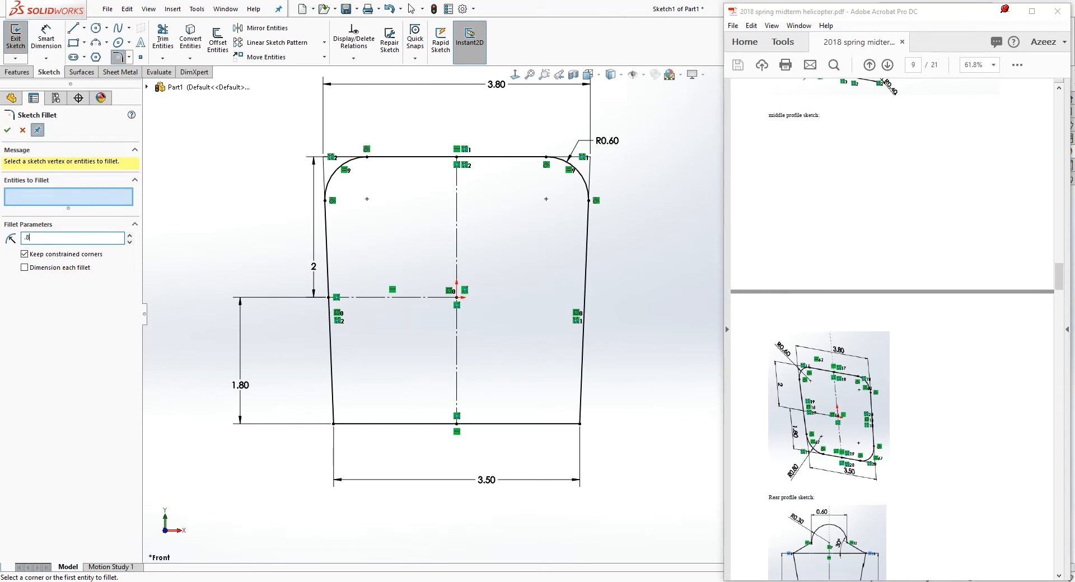
{"action": "left_click", "coordinate": [334, 424]}
{"action": "left_click", "coordinate": [579, 424]}
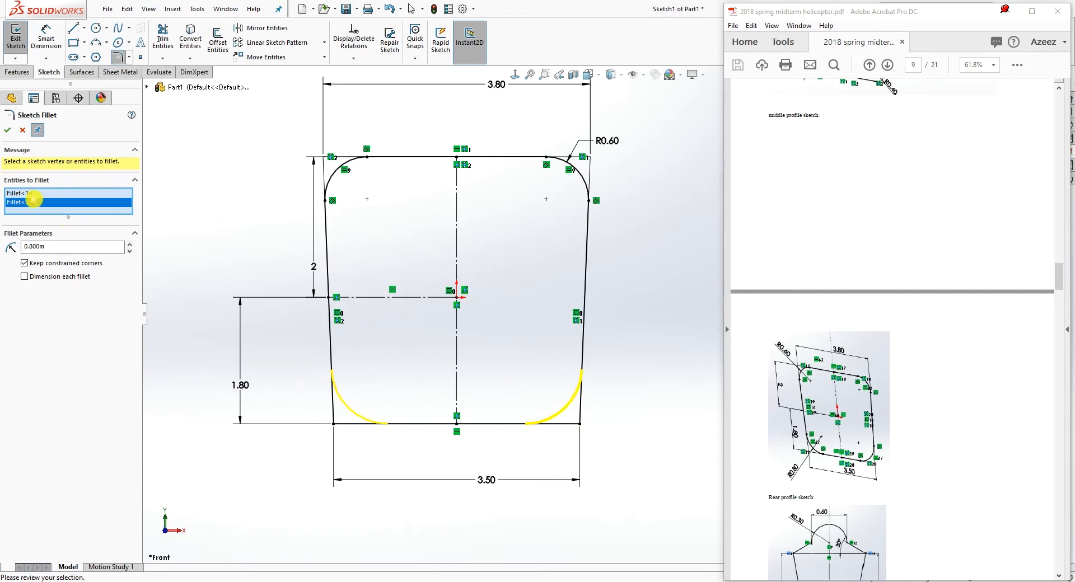
{"action": "left_click", "coordinate": [8, 132]}
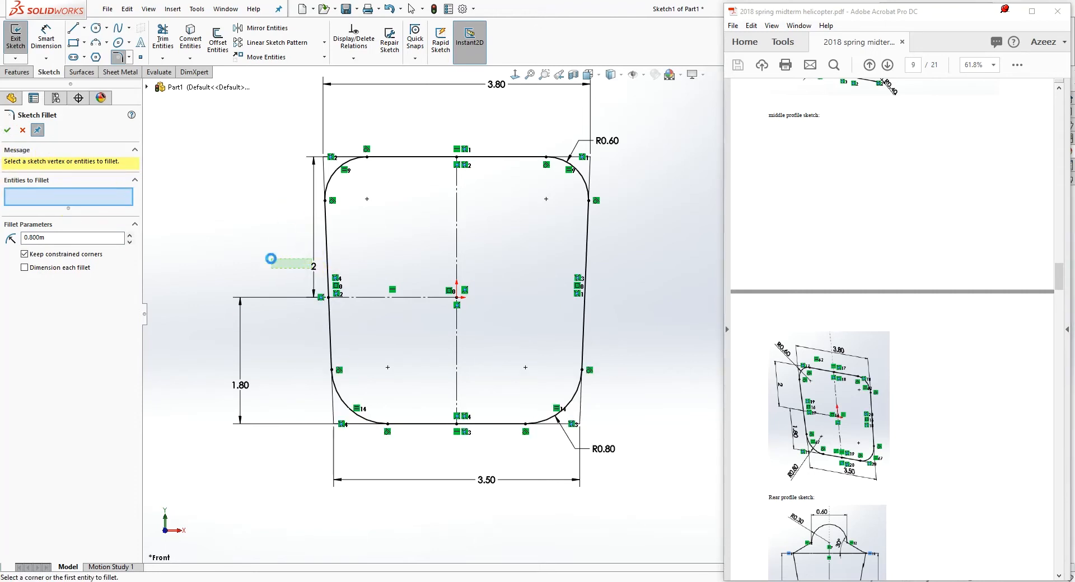
{"action": "left_click", "coordinate": [10, 132]}
- Move the 2 m height dimension farther outward from the profile's slanted side
{"action": "left_click_drag", "start_coordinate": [314, 268], "coordinate": [243, 259]}
{"action": "scroll", "coordinate": [541, 324], "scroll_direction": "up", "scroll_amount": 1}
{"action": "scroll", "coordinate": [632, 261], "scroll_direction": "up", "scroll_amount": 1}
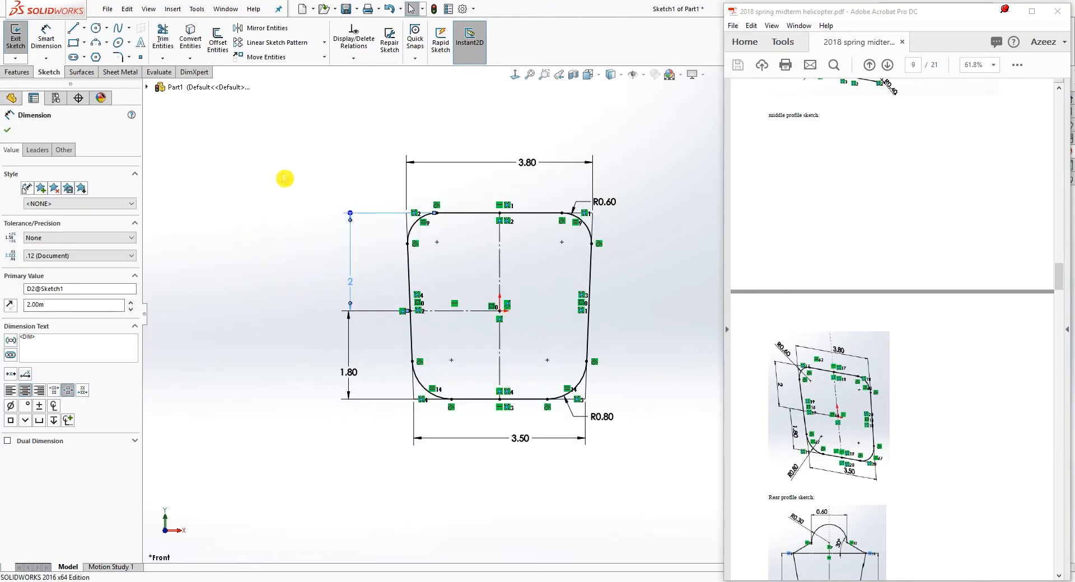
{"action": "left_click", "coordinate": [8, 131]}
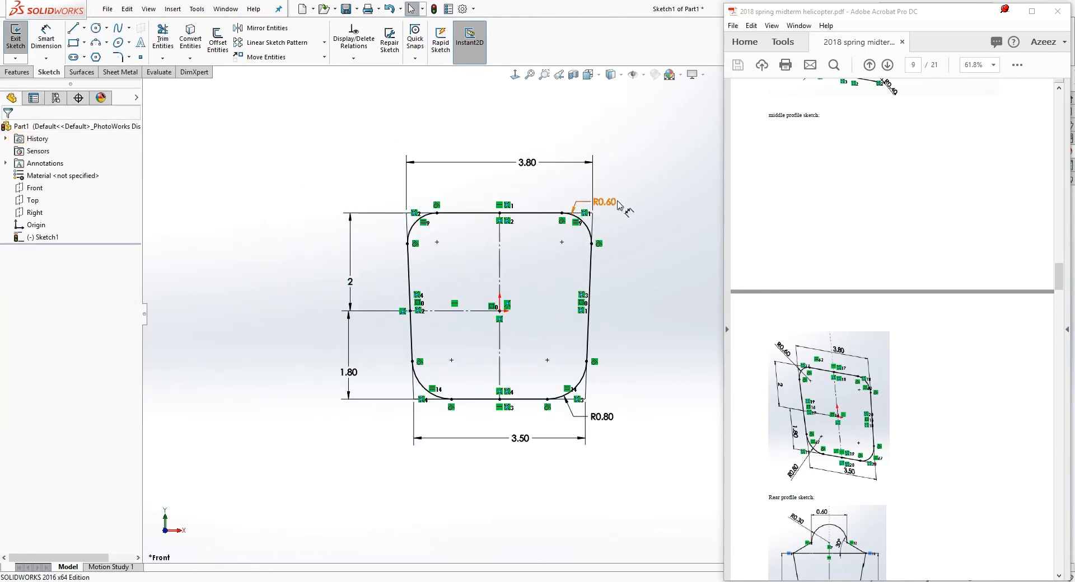
- Exit the finished middle profile sketch, shifting the PDF window out of the way and back, and show the profile at an angle
{"action": "right_click", "coordinate": [634, 206]}
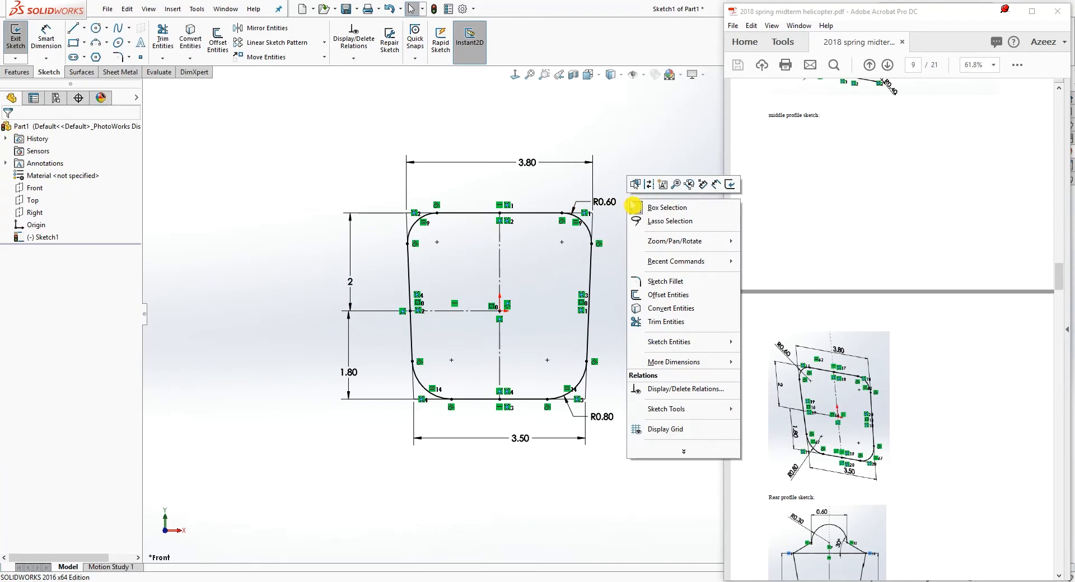
{"action": "left_click", "coordinate": [654, 511]}
{"action": "left_click_drag", "start_coordinate": [918, 22], "coordinate": [816, 48]}
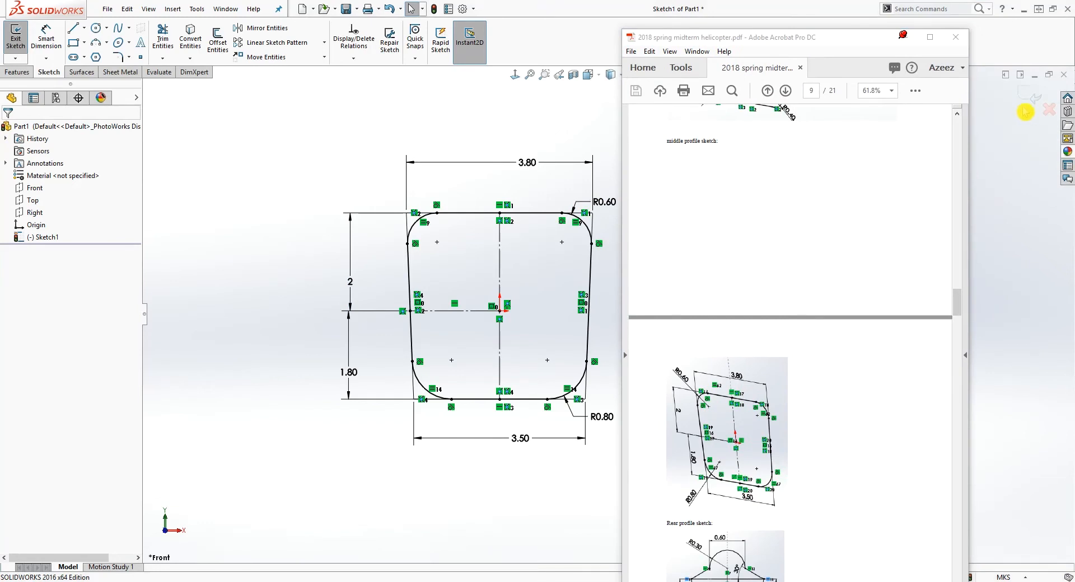
{"action": "left_click", "coordinate": [1022, 99]}
{"action": "left_click_drag", "start_coordinate": [821, 34], "coordinate": [916, 14]}
{"action": "left_click", "coordinate": [64, 274]}
{"action": "mouse_move", "coordinate": [492, 305]}
{"action": "middle_mouse_down"}
{"action": "mouse_move", "coordinate": [341, 328]}
{"action": "mouse_move", "coordinate": [421, 355]}
{"action": "middle_mouse_up"}
{"action": "scroll", "coordinate": [792, 429], "scroll_direction": "down", "scroll_amount": 1}
- Consult the PDF's side view and front profile drawings, and create a reference plane offset 6 m from the Front plane
{"action": "scroll", "coordinate": [778, 204], "scroll_direction": "up", "scroll_amount": 5}
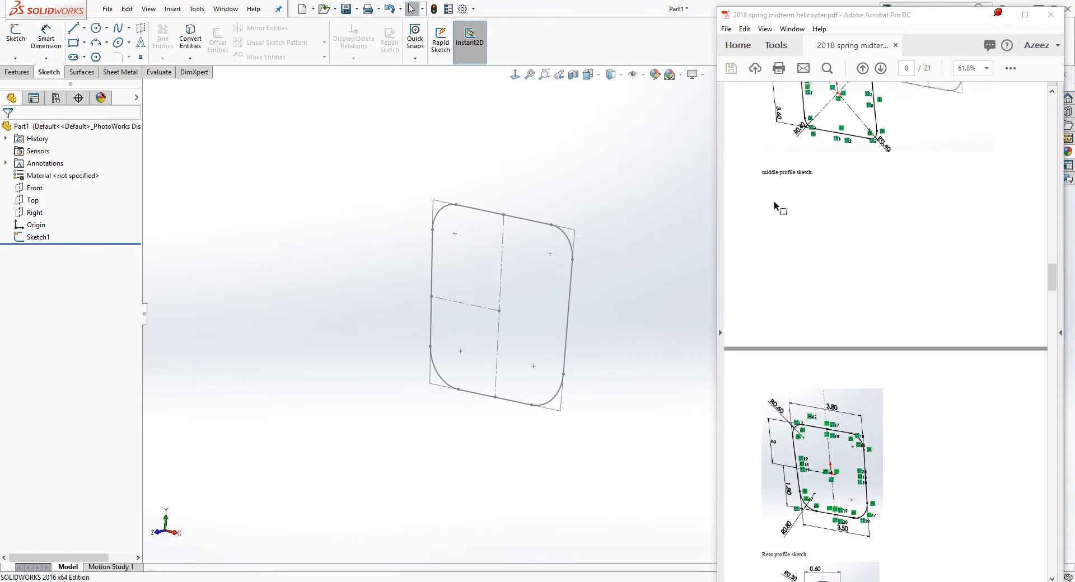
{"action": "scroll", "coordinate": [862, 225], "scroll_direction": "up", "scroll_amount": 1}
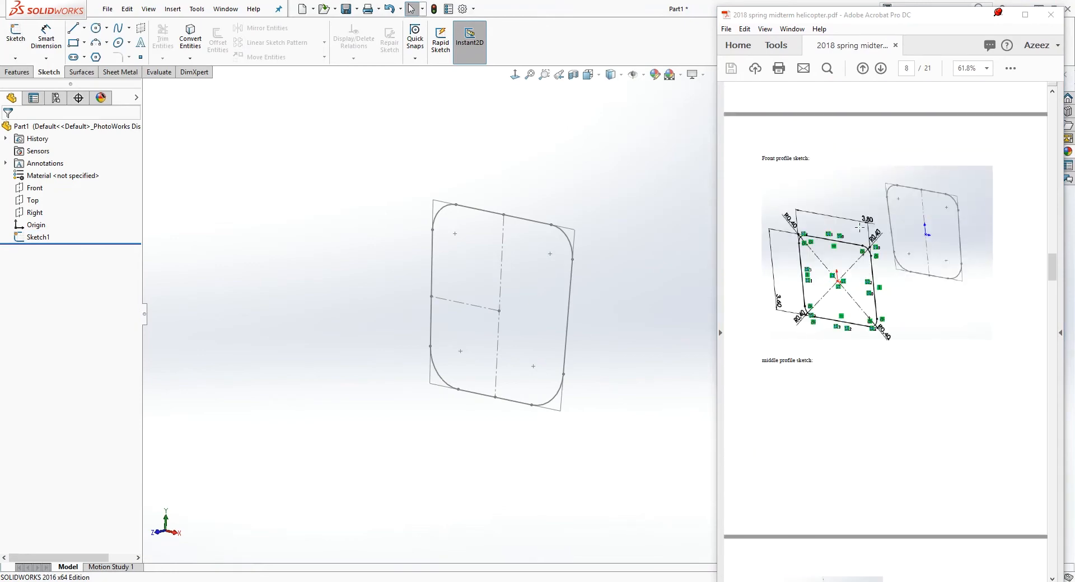
{"action": "scroll", "coordinate": [888, 306], "scroll_direction": "up", "scroll_amount": 10}
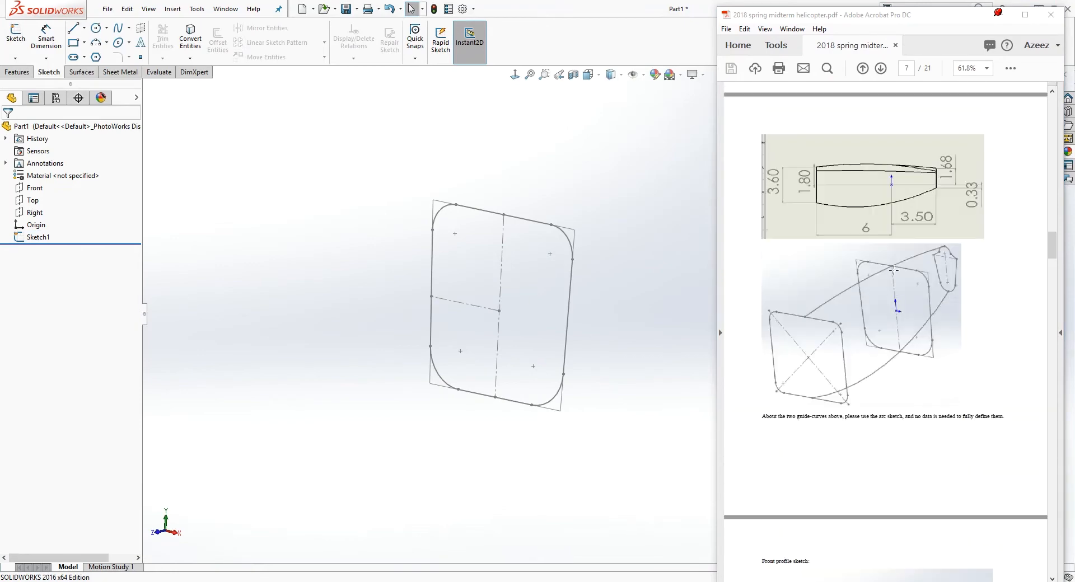
{"action": "scroll", "coordinate": [852, 427], "scroll_direction": "down", "scroll_amount": 12}
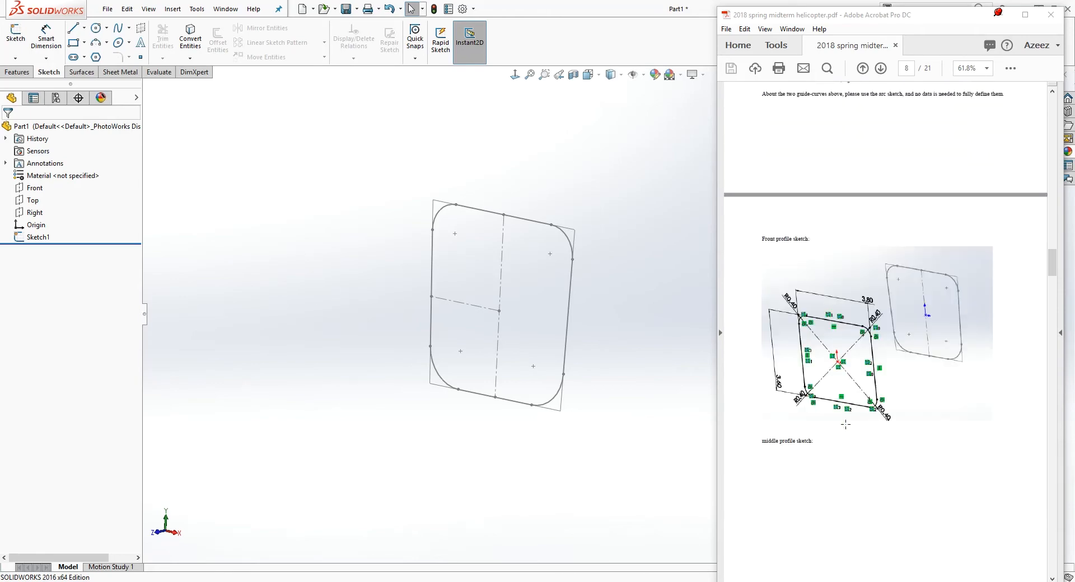
{"action": "left_click", "coordinate": [22, 78]}
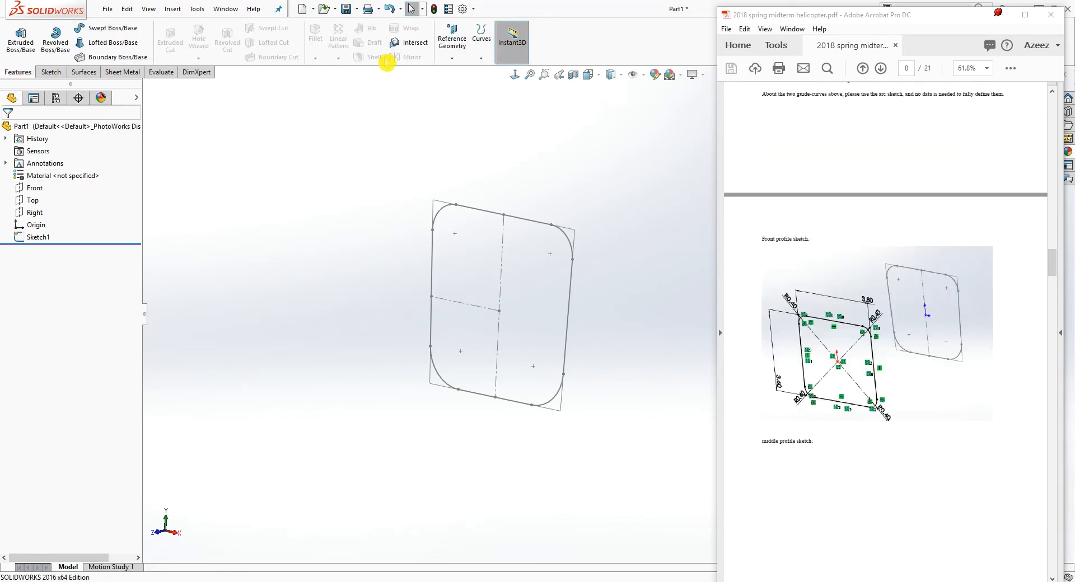
{"action": "left_click", "coordinate": [452, 49]}
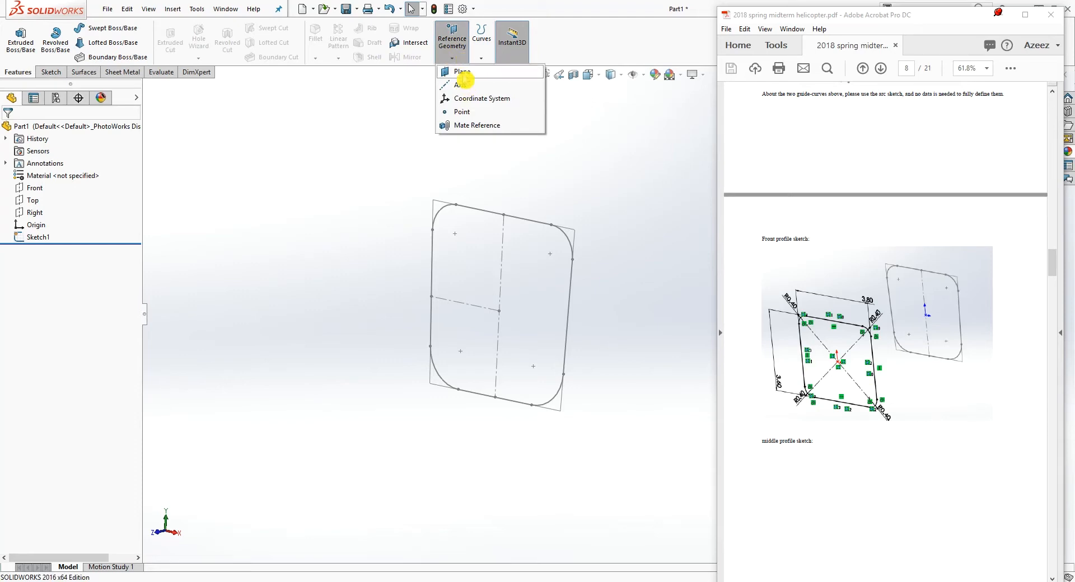
{"action": "left_click", "coordinate": [461, 72]}
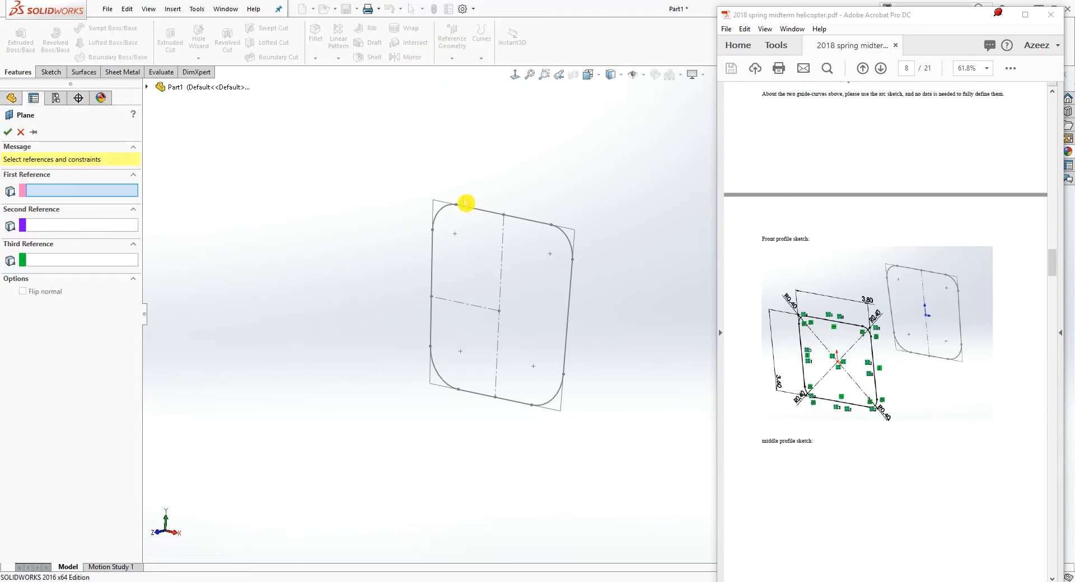
{"action": "left_click", "coordinate": [147, 87]}
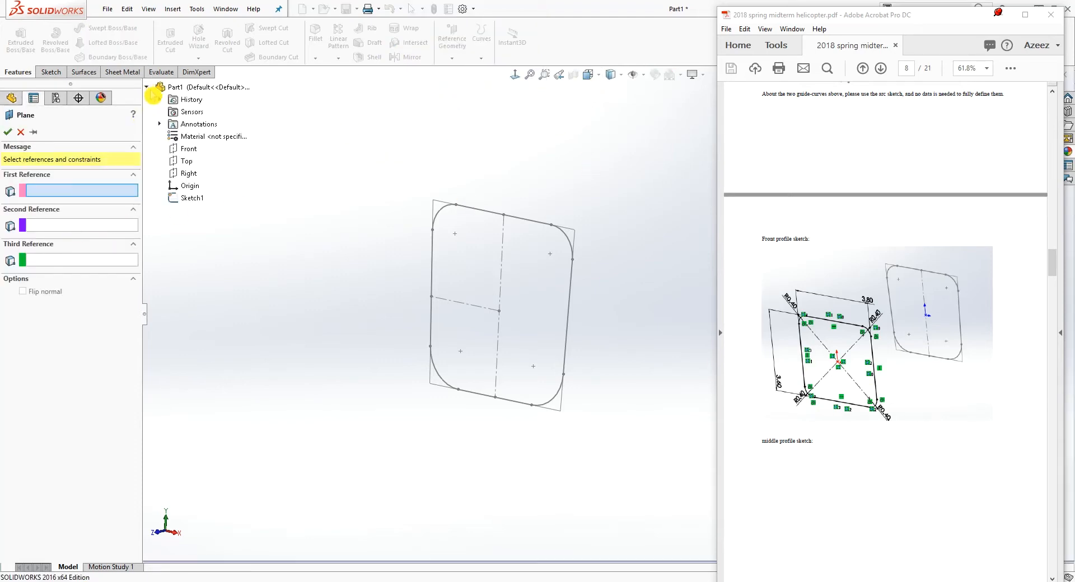
{"action": "left_click", "coordinate": [189, 150]}
{"action": "middle_click_drag", "start_coordinate": [518, 338], "coordinate": [459, 327]}
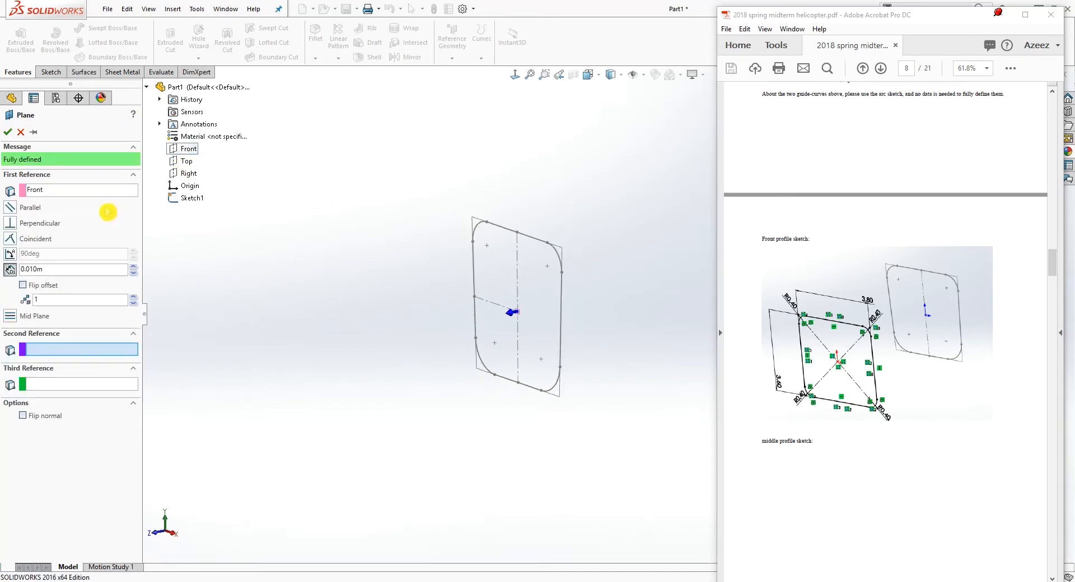
{"action": "left_click", "coordinate": [68, 270]}
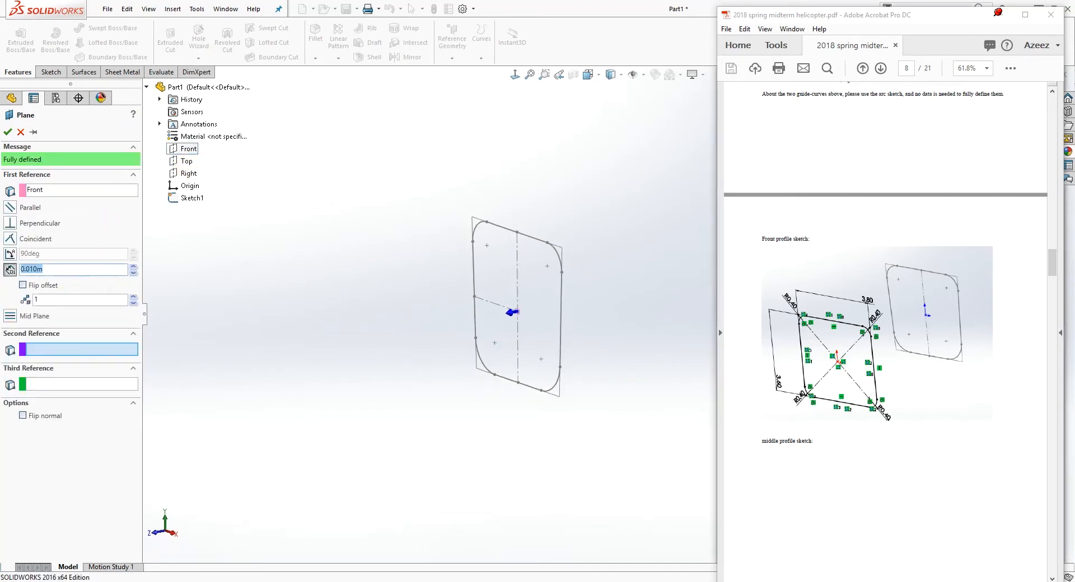
{"action": "key", "text": "Return"}
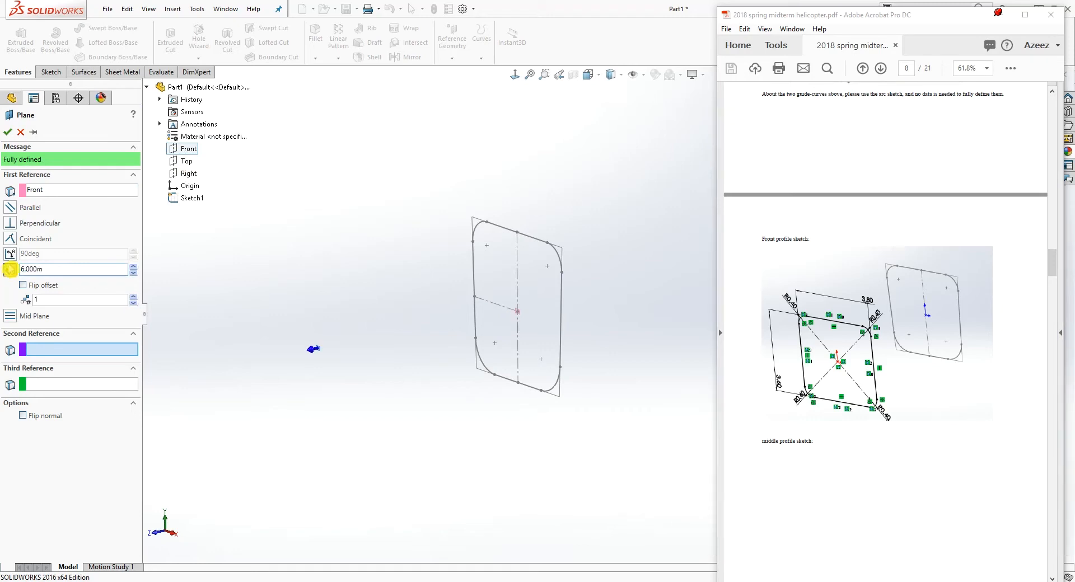
{"action": "left_click", "coordinate": [10, 134]}
- Autosize the Front plane to fit around the middle profile
{"action": "scroll", "coordinate": [581, 295], "scroll_direction": "down", "scroll_amount": 2}
{"action": "scroll", "coordinate": [581, 290], "scroll_direction": "up", "scroll_amount": 2}
{"action": "mouse_move", "coordinate": [580, 289]}
{"action": "middle_mouse_down"}
{"action": "mouse_move", "coordinate": [628, 247]}
{"action": "mouse_move", "coordinate": [602, 269]}
{"action": "mouse_move", "coordinate": [603, 249]}
{"action": "middle_mouse_up"}
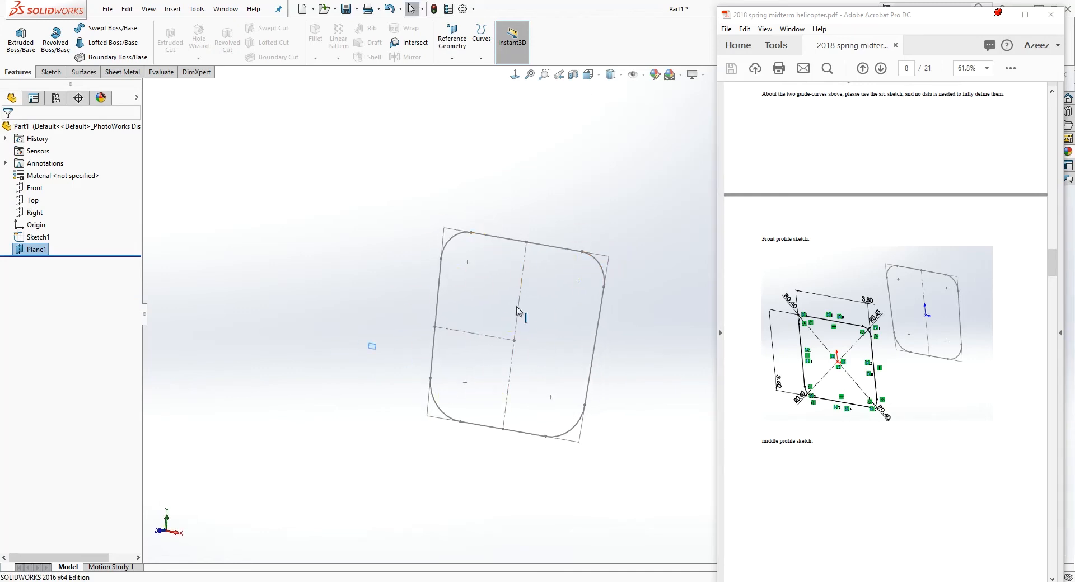
{"action": "scroll", "coordinate": [384, 371], "scroll_direction": "down", "scroll_amount": 5}
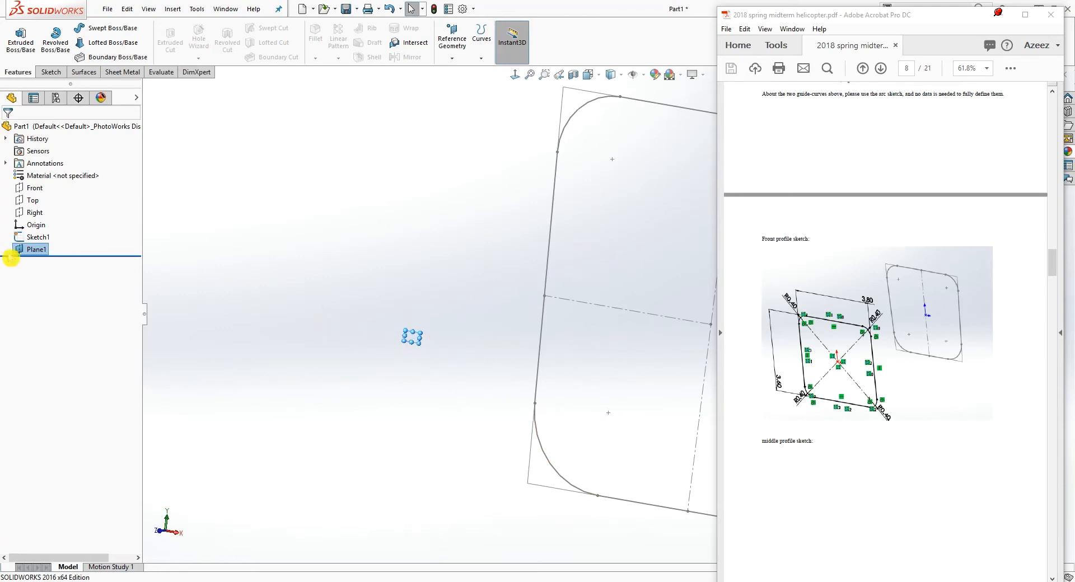
{"action": "right_click", "coordinate": [34, 188]}
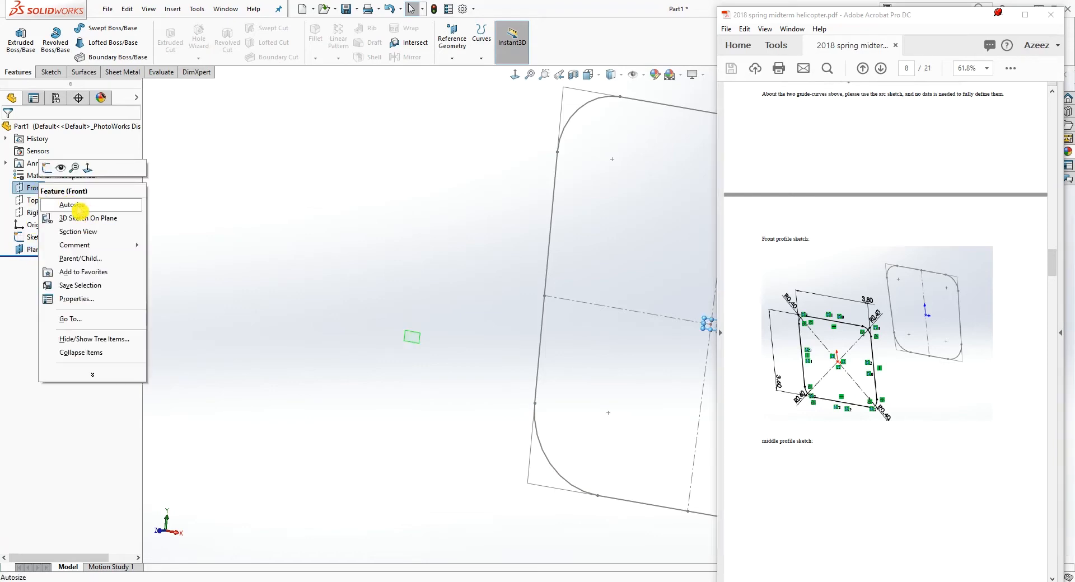
{"action": "left_click", "coordinate": [78, 206]}
{"action": "scroll", "coordinate": [634, 420], "scroll_direction": "up", "scroll_amount": 5}
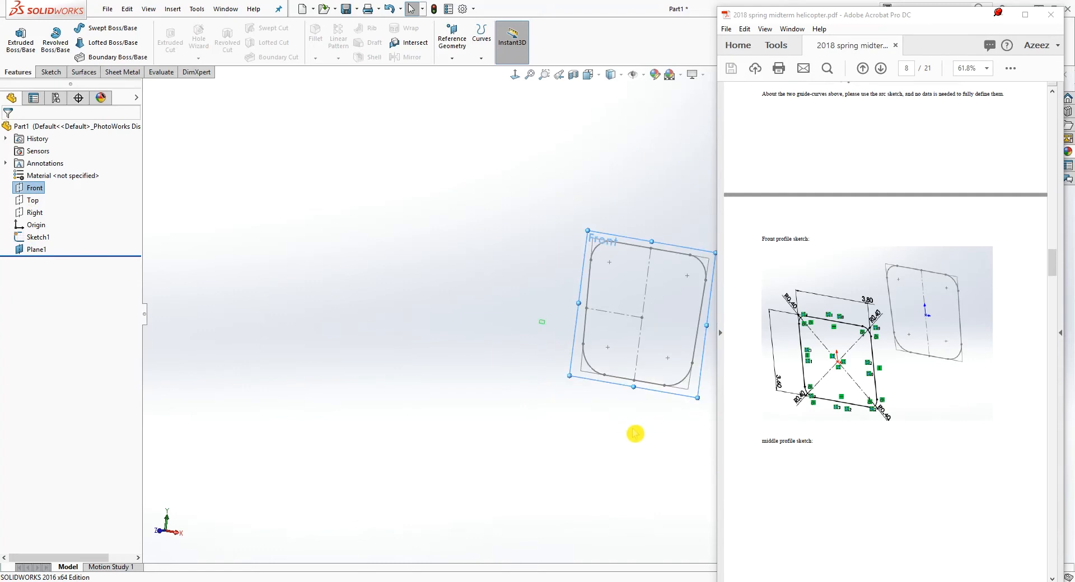
{"action": "scroll", "coordinate": [595, 277], "scroll_direction": "down", "scroll_amount": 3}
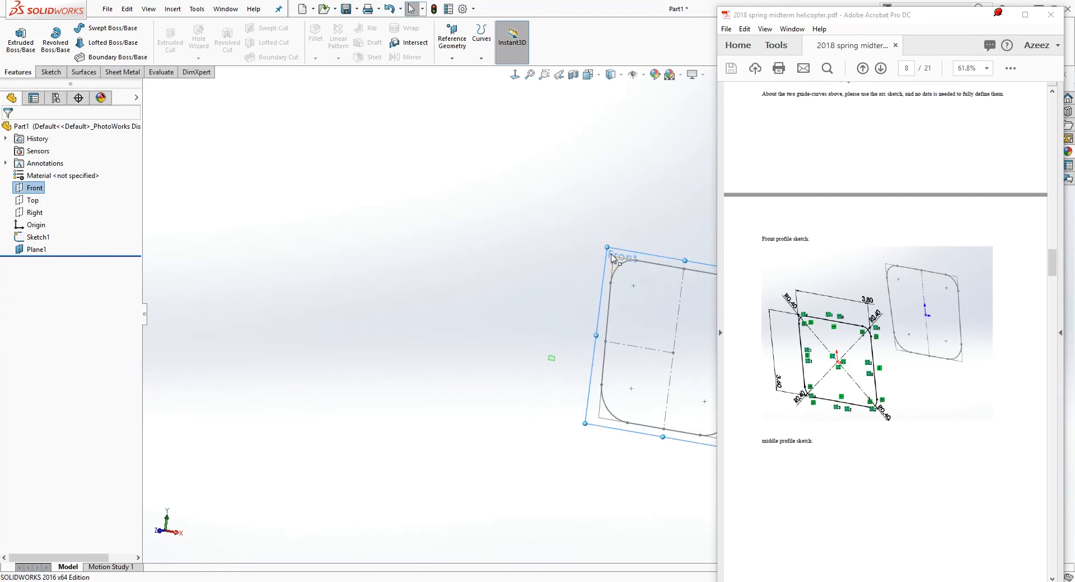
- Autosize the Top and Right planes
{"action": "right_click", "coordinate": [32, 201]}
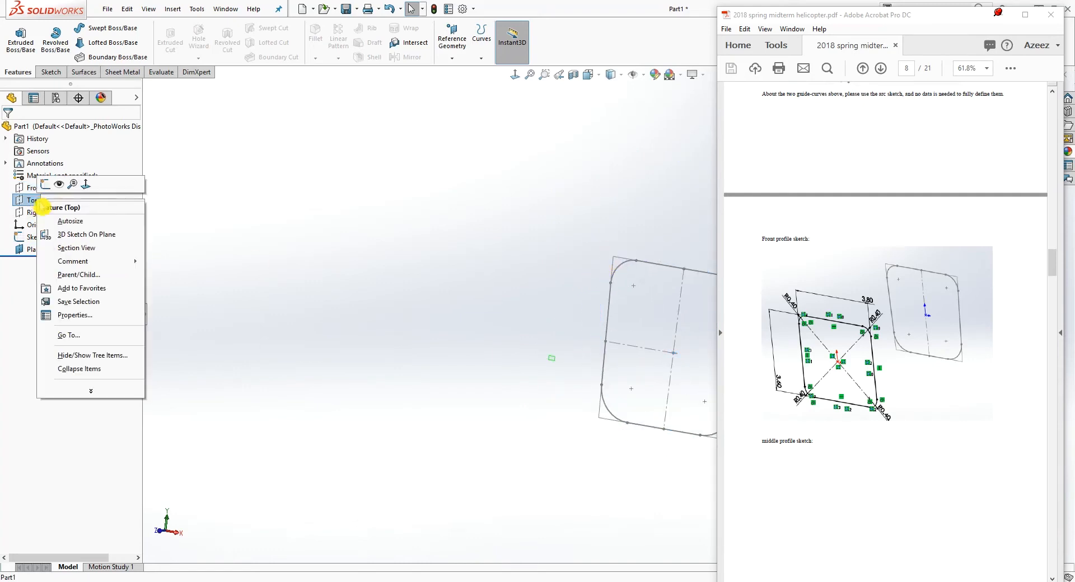
{"action": "left_click", "coordinate": [68, 223]}
{"action": "right_click", "coordinate": [34, 213]}
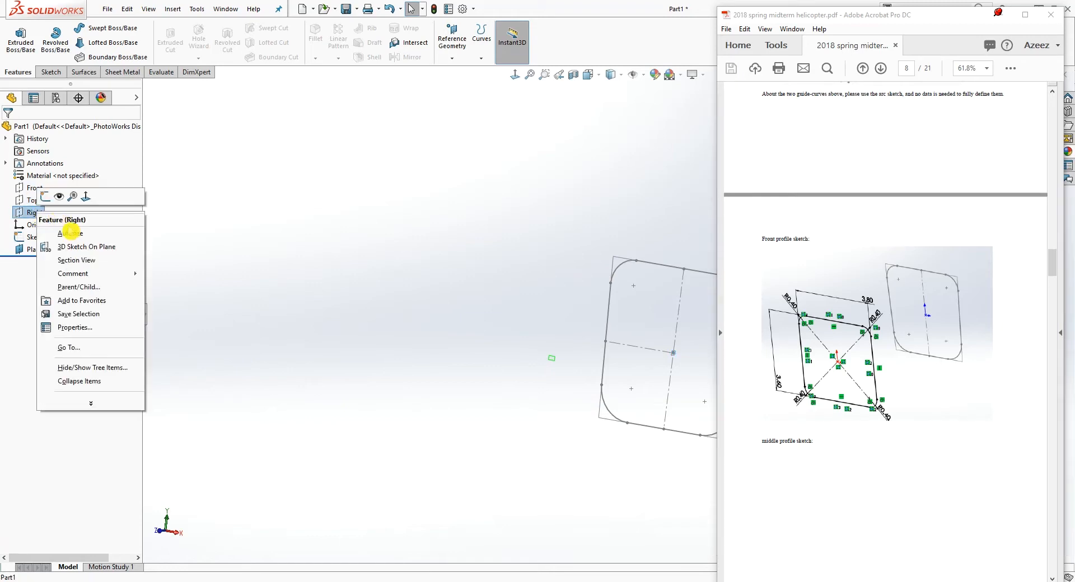
{"action": "left_click", "coordinate": [70, 234]}
{"action": "right_click", "coordinate": [33, 249]}
{"action": "left_click", "coordinate": [231, 273]}
{"action": "scroll", "coordinate": [661, 364], "scroll_direction": "down", "scroll_amount": 5}
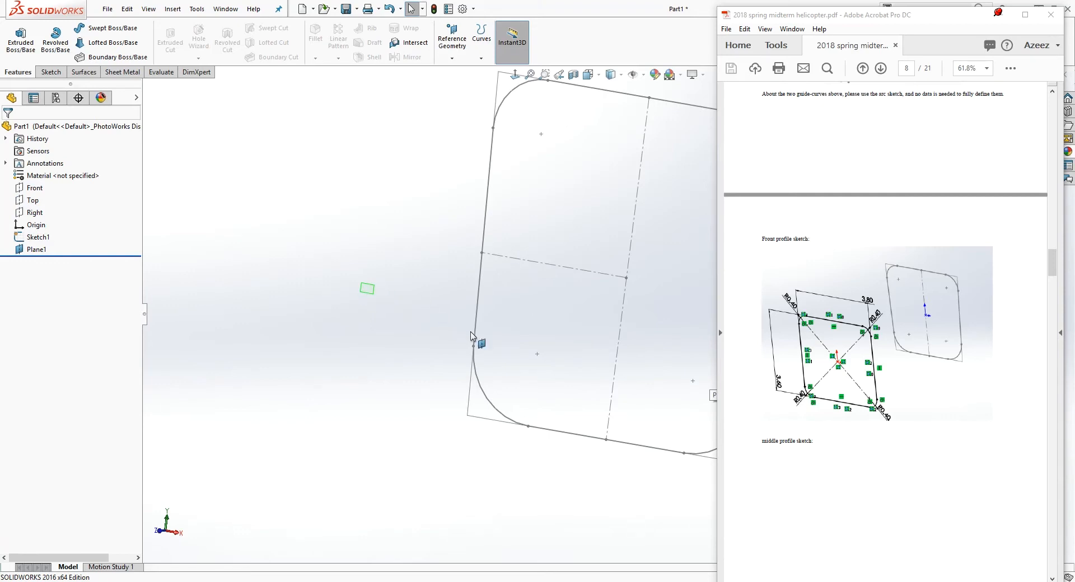
- Start a new sketch on the 6 m offset plane and view it face-on, fitted to the screen
{"action": "left_click", "coordinate": [36, 250]}
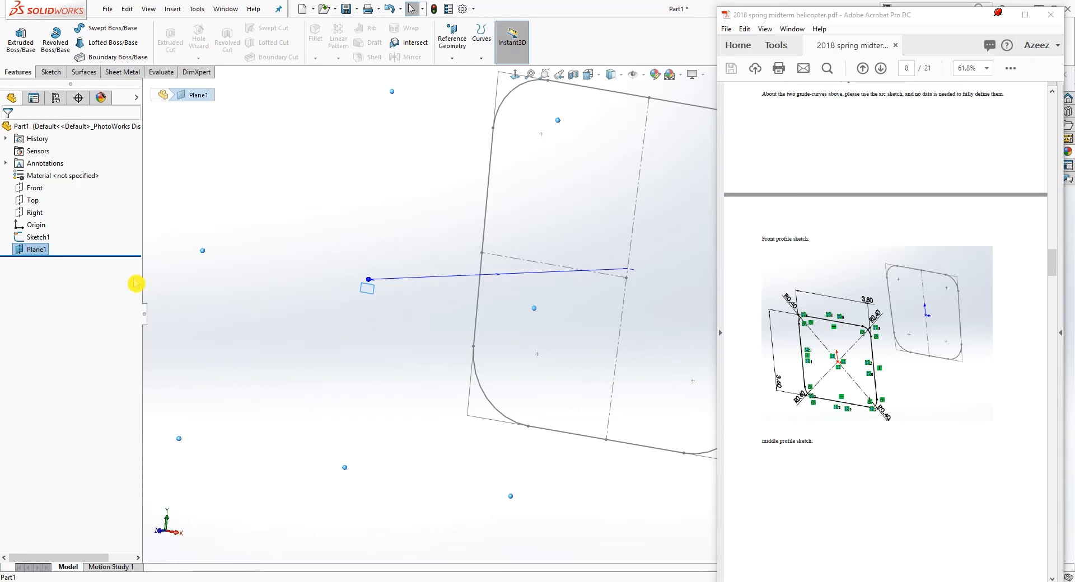
{"action": "left_click", "coordinate": [50, 72]}
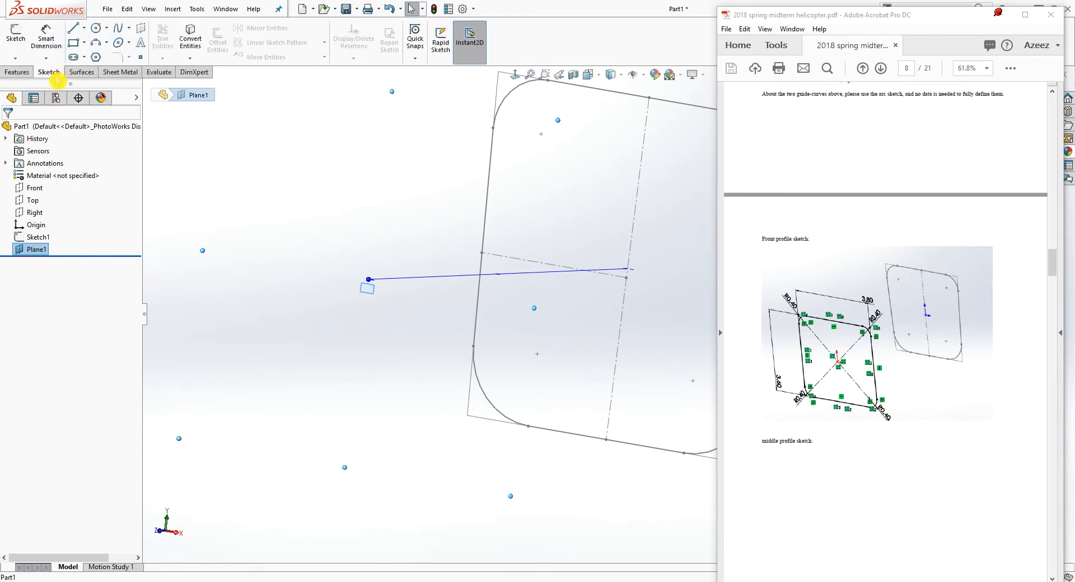
{"action": "left_click", "coordinate": [14, 35]}
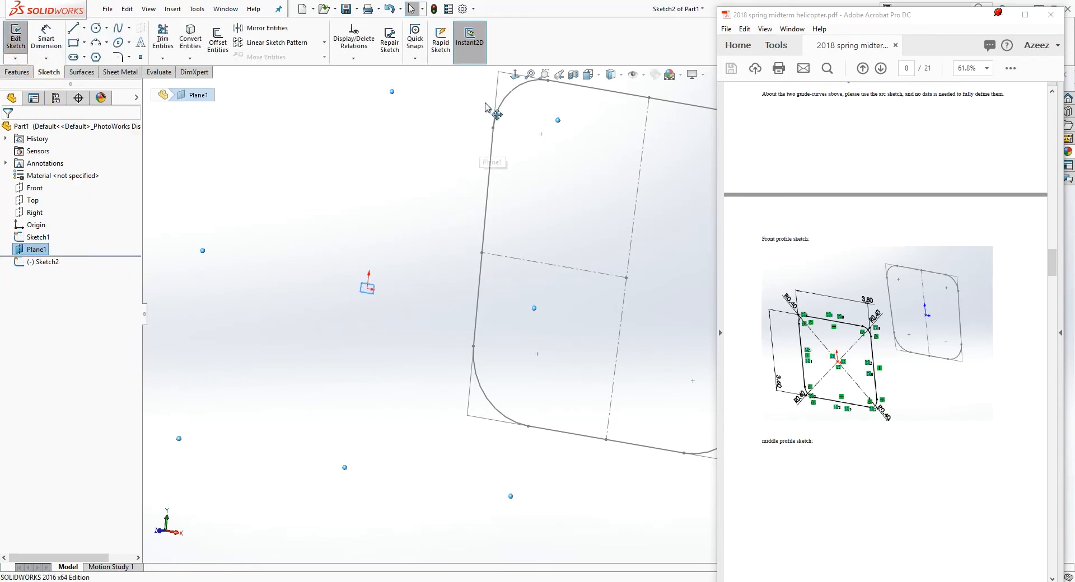
{"action": "scroll", "coordinate": [653, 354], "scroll_direction": "up", "scroll_amount": 6}
{"action": "scroll", "coordinate": [676, 304], "scroll_direction": "down", "scroll_amount": 6}
{"action": "scroll", "coordinate": [674, 328], "scroll_direction": "up", "scroll_amount": 1}
{"action": "scroll", "coordinate": [674, 330], "scroll_direction": "down", "scroll_amount": 3}
{"action": "key", "text": "f"}
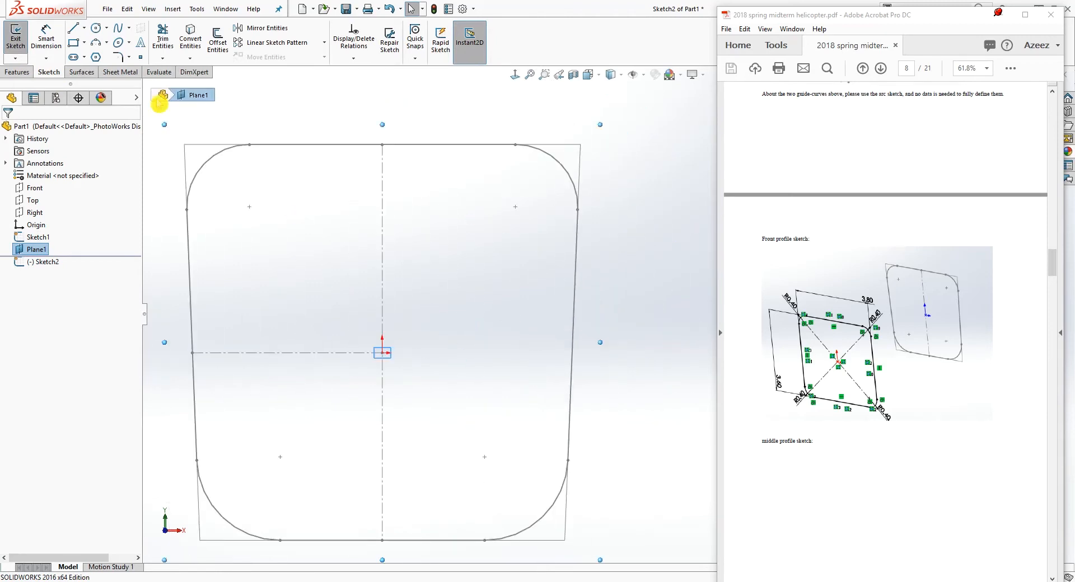
- Sketch a center rectangle about 2.86 m wide, centred on the origin, for the front profile
{"action": "left_click", "coordinate": [84, 43]}
{"action": "left_click", "coordinate": [84, 70]}
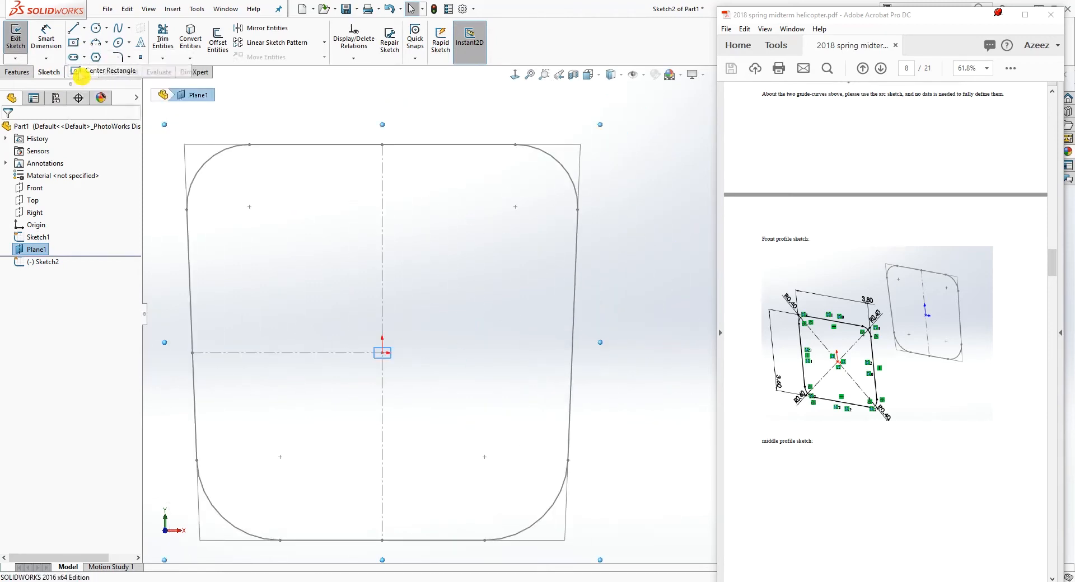
{"action": "left_click", "coordinate": [383, 352]}
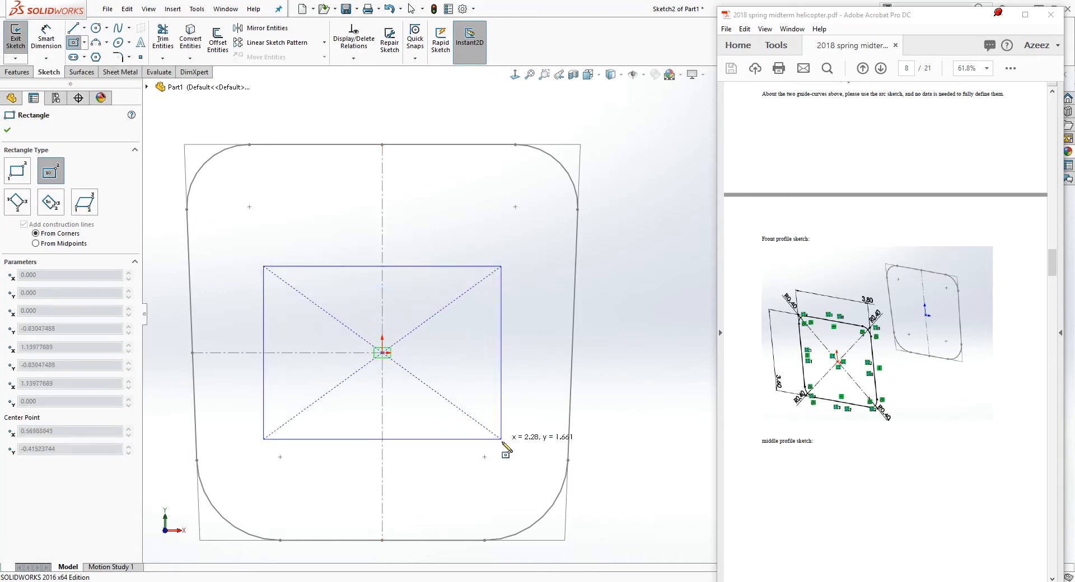
{"action": "left_click", "coordinate": [532, 500]}
{"action": "key", "text": "Escape"}
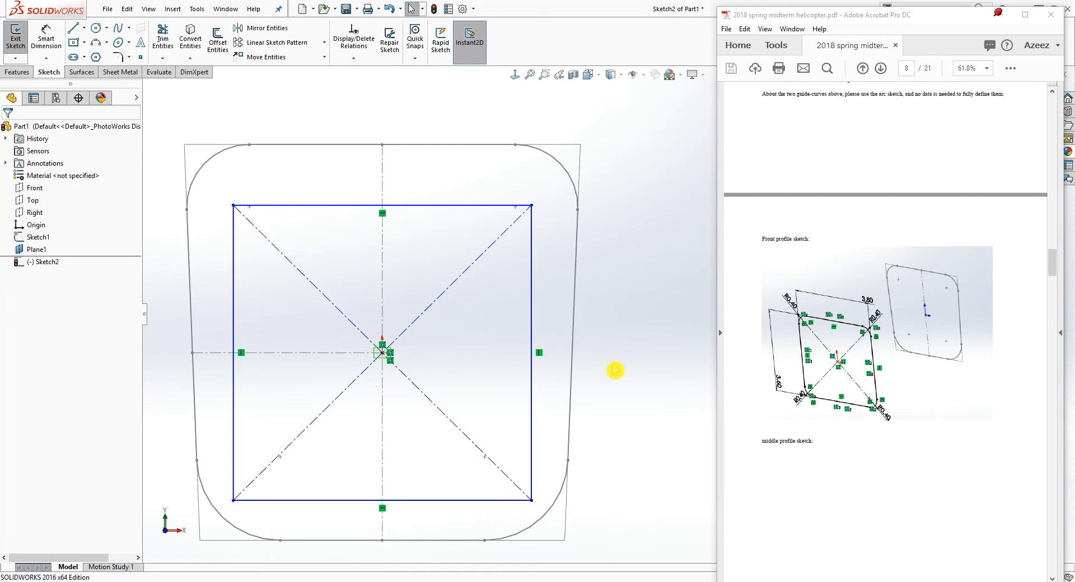
- Dimension the rectangle 3.8 m wide and 3.6 m high
{"action": "right_click_drag", "start_coordinate": [621, 485], "coordinate": [616, 440]}
{"action": "left_click", "coordinate": [475, 206]}
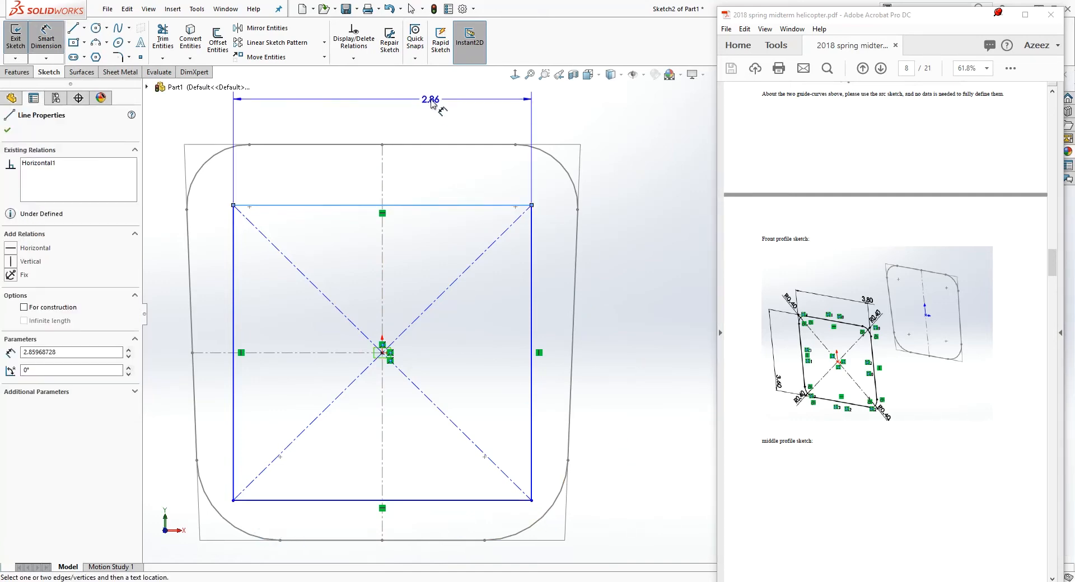
{"action": "left_click", "coordinate": [429, 99]}
{"action": "type", "text": "3.8"}
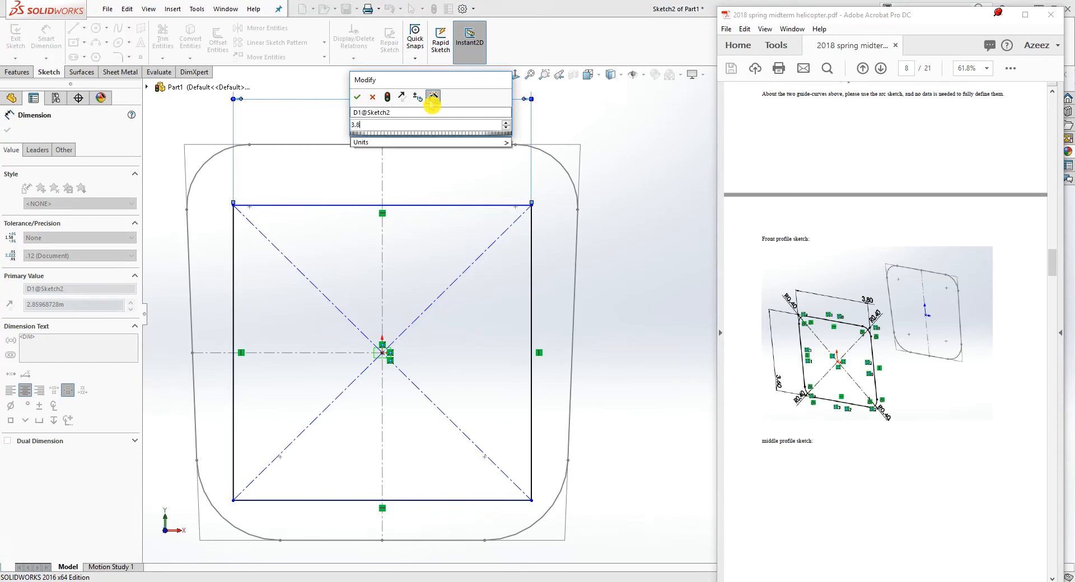
{"action": "key", "text": "Return"}
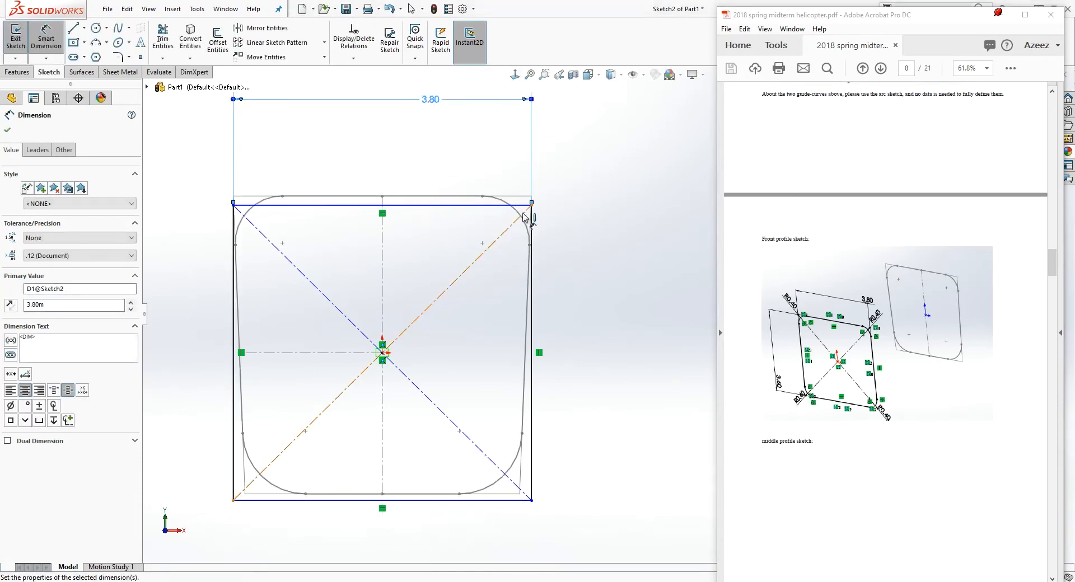
{"action": "left_click", "coordinate": [533, 281]}
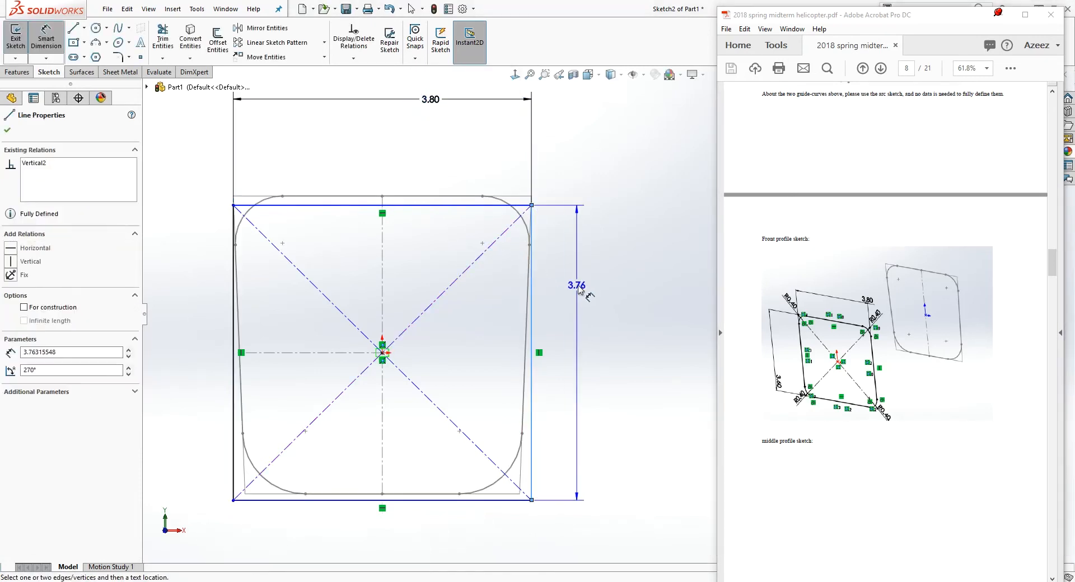
{"action": "left_click", "coordinate": [588, 292]}
{"action": "type", "text": "3.6"}
{"action": "key", "text": "Return"}
{"action": "key", "text": "Escape"}
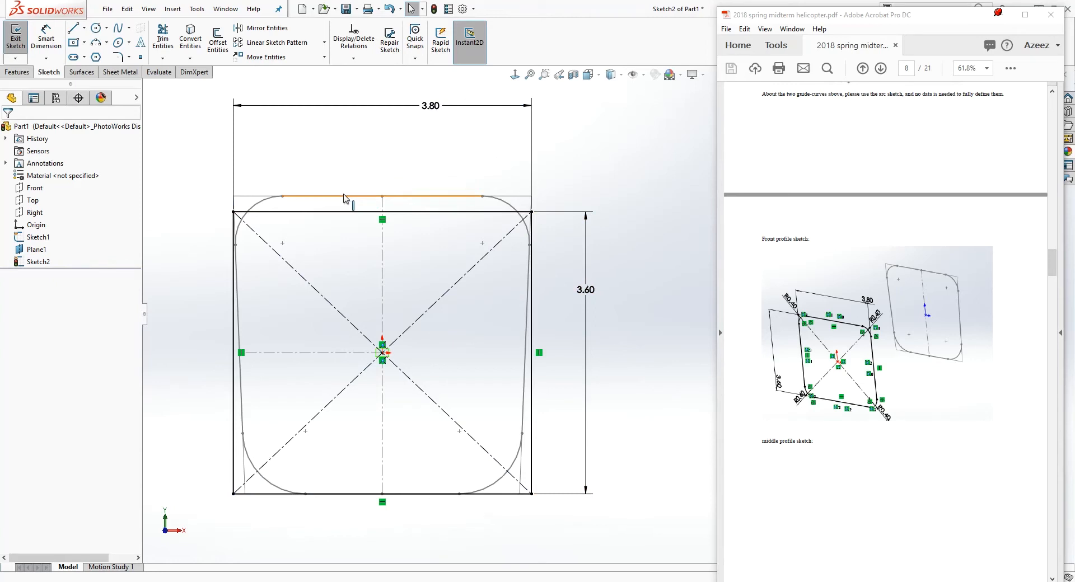
- Hide the middle profile sketch and fillet all four corners of the rectangle with a 0.4 m radius
{"action": "right_click", "coordinate": [34, 237]}
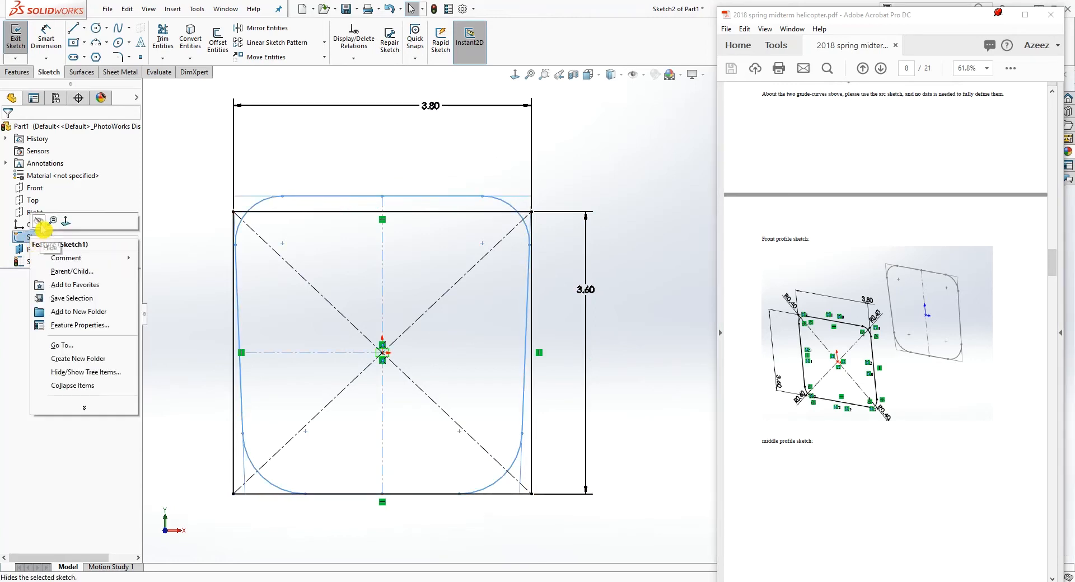
{"action": "left_click", "coordinate": [39, 221]}
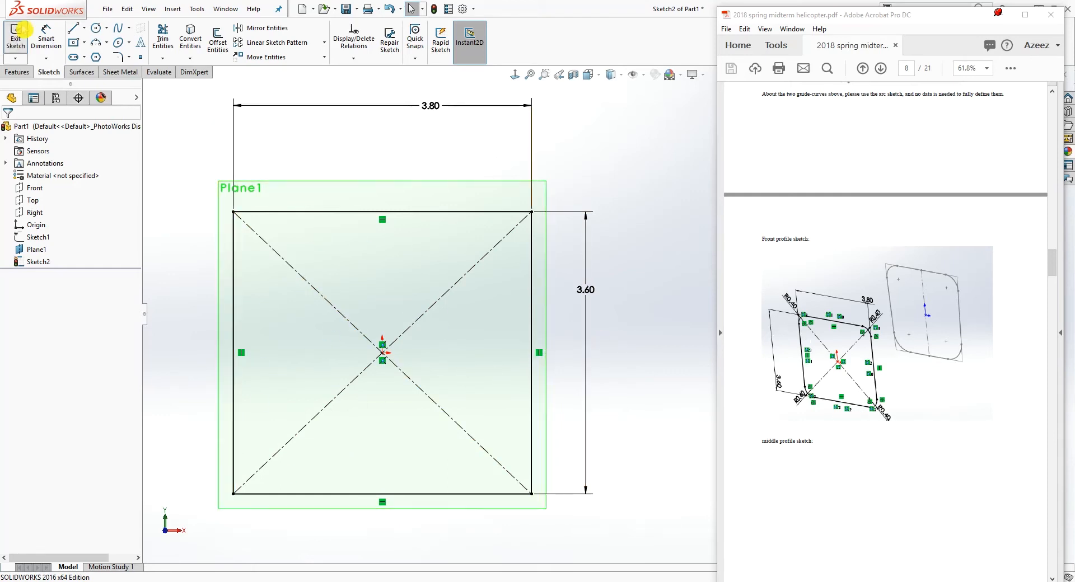
{"action": "left_click", "coordinate": [117, 57]}
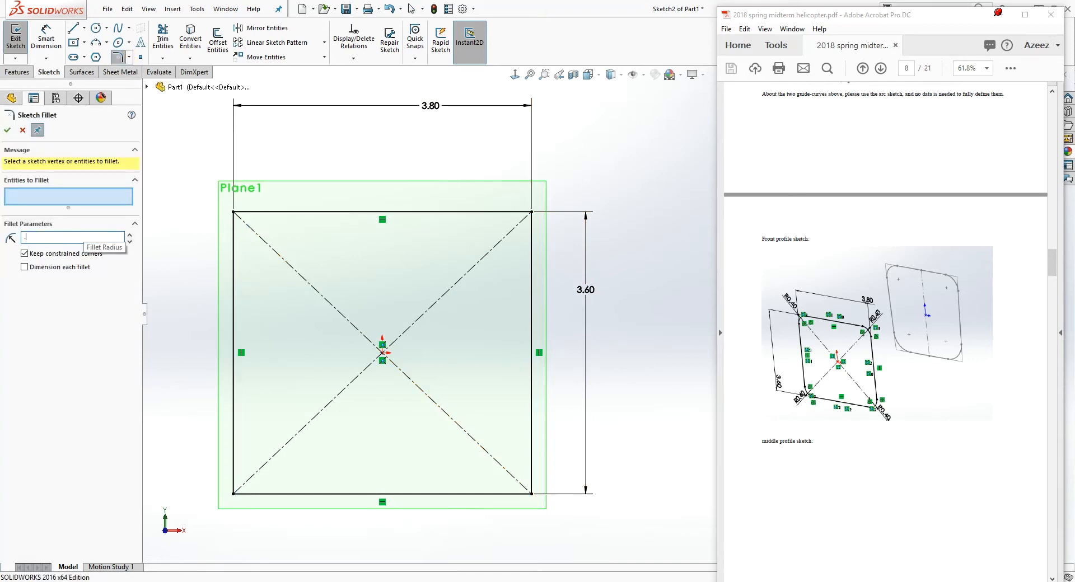
{"action": "left_click", "coordinate": [234, 214]}
{"action": "left_click", "coordinate": [533, 212]}
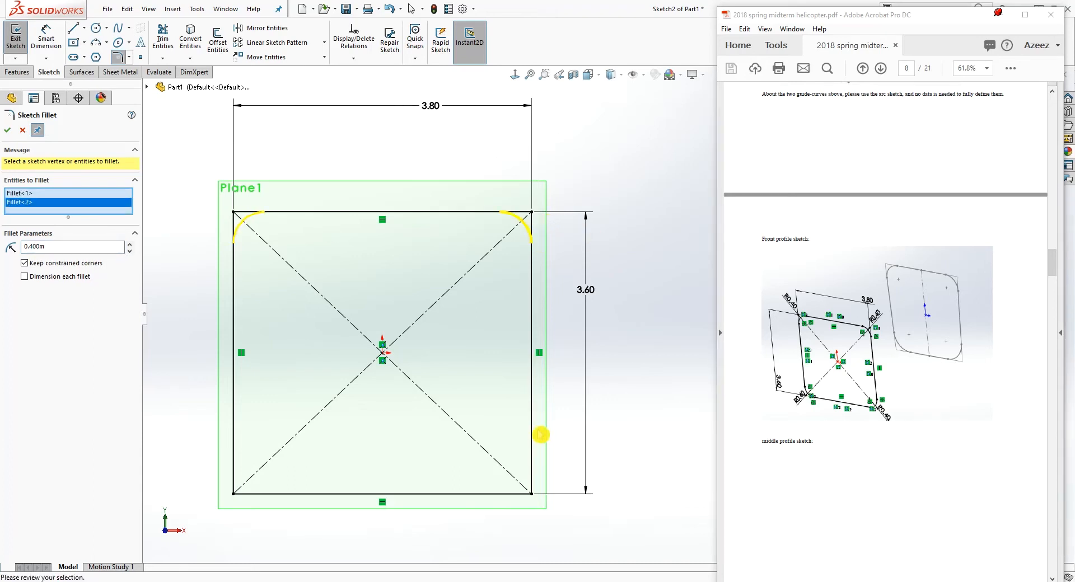
{"action": "left_click", "coordinate": [533, 494]}
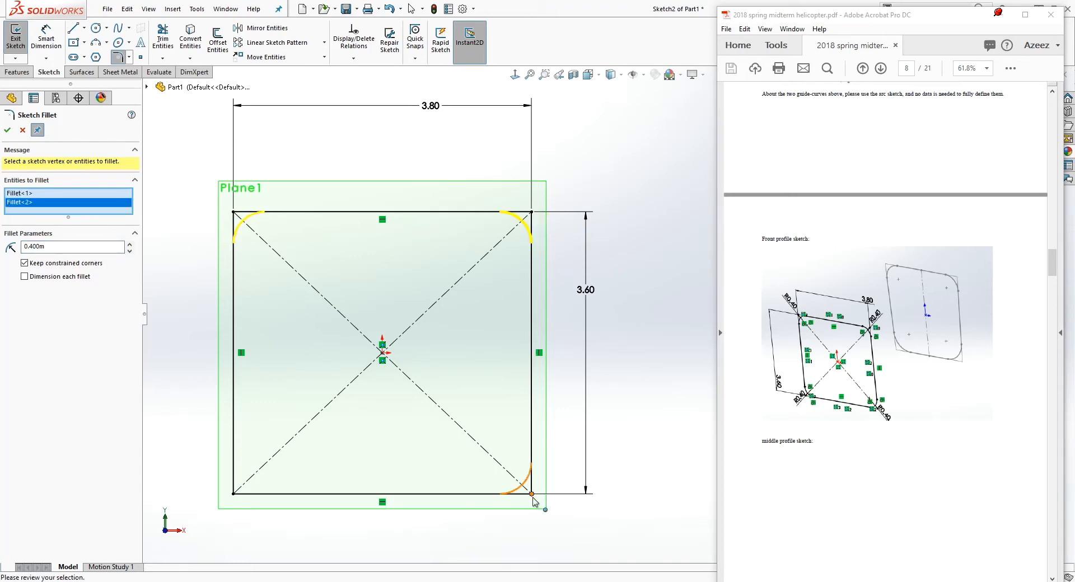
{"action": "left_click", "coordinate": [233, 494]}
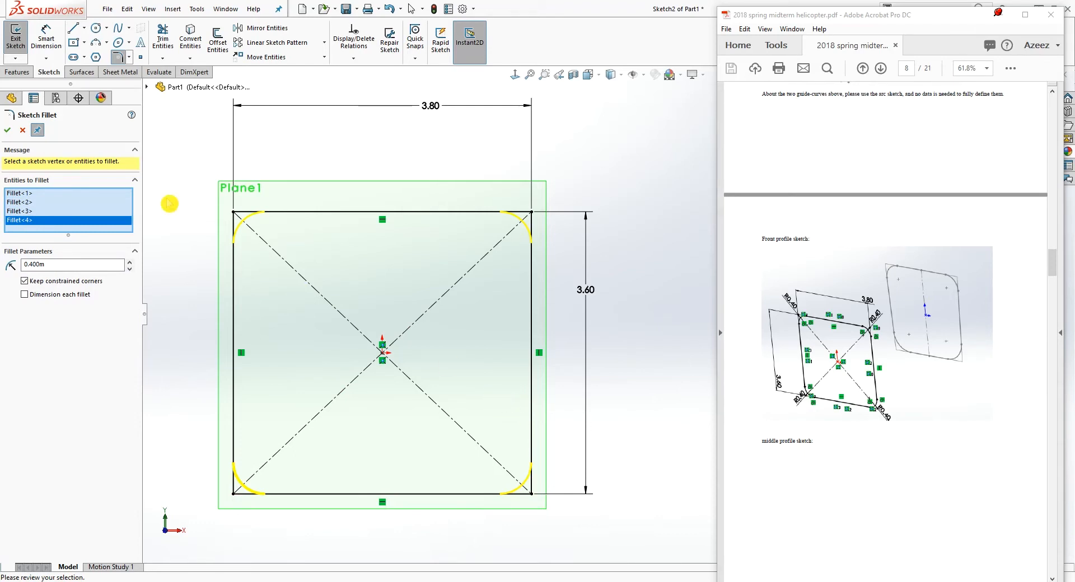
{"action": "left_click", "coordinate": [7, 130]}
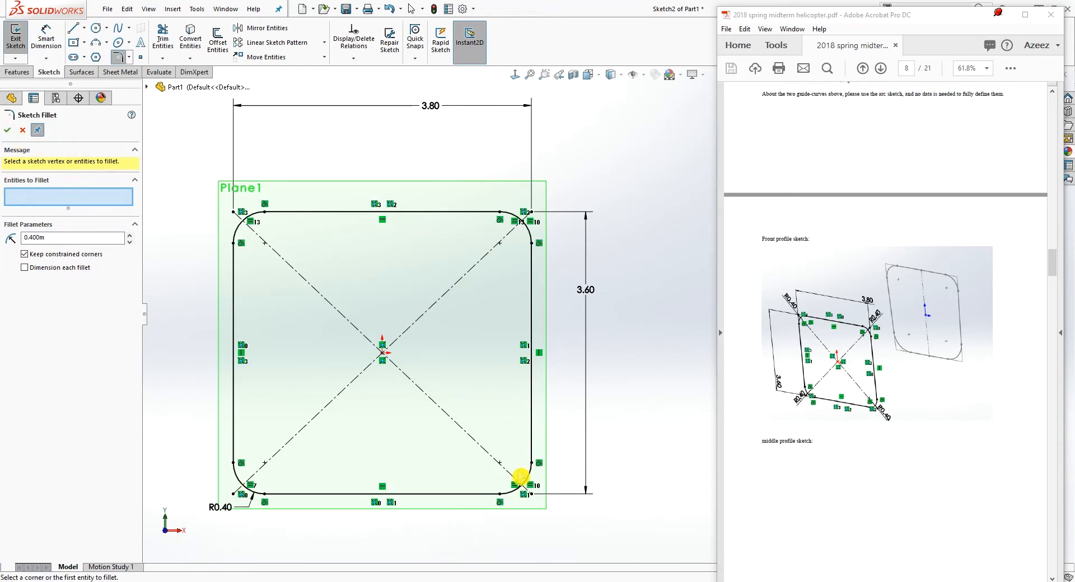
{"action": "left_click", "coordinate": [7, 132]}
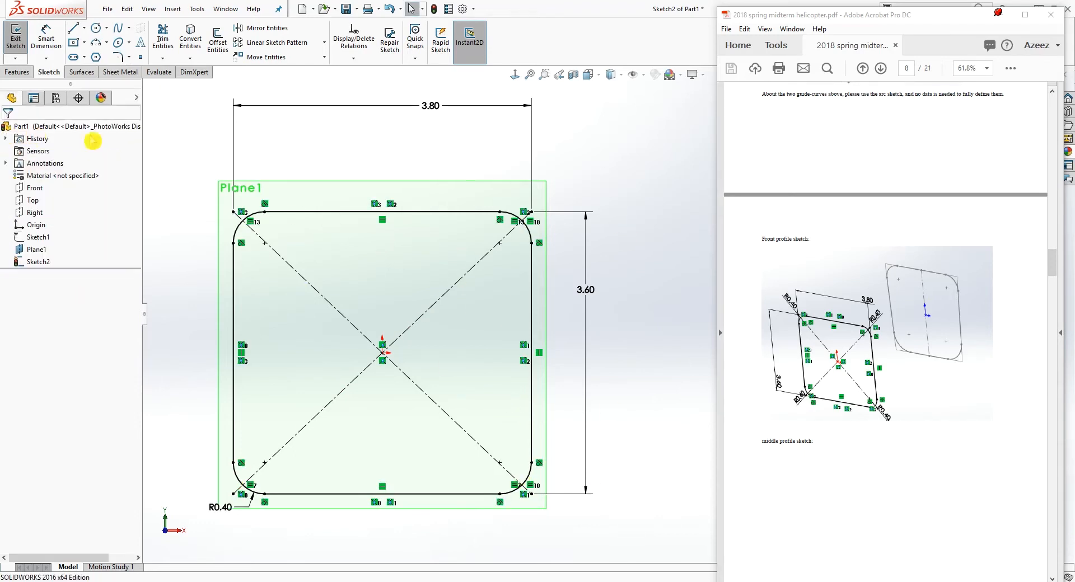
- Move the PDF window aside to exit the front profile sketch, and hide its 6 m offset plane
{"action": "left_click_drag", "start_coordinate": [961, 18], "coordinate": [899, 25]}
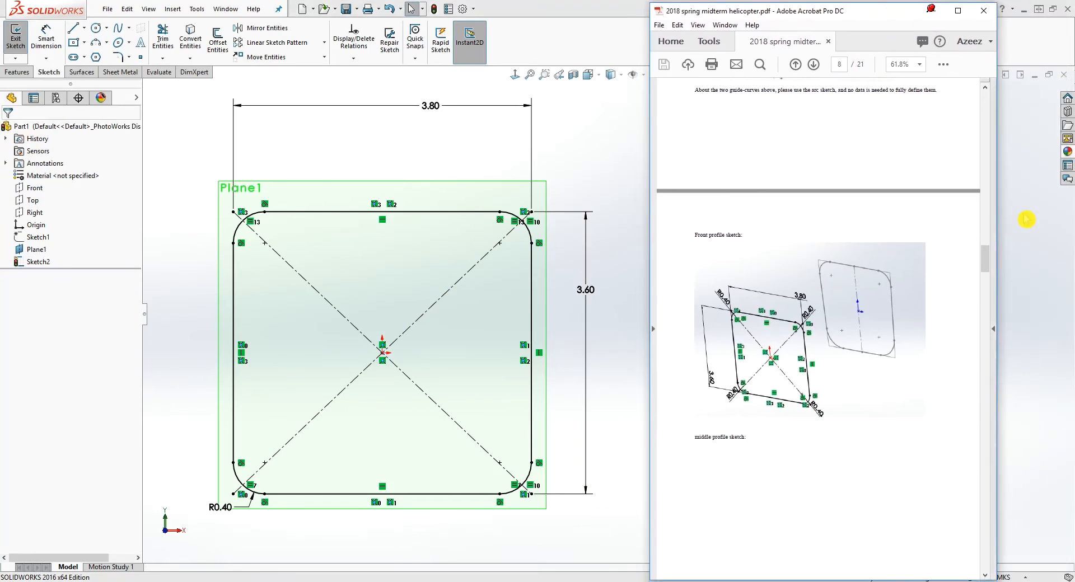
{"action": "left_click", "coordinate": [1033, 101]}
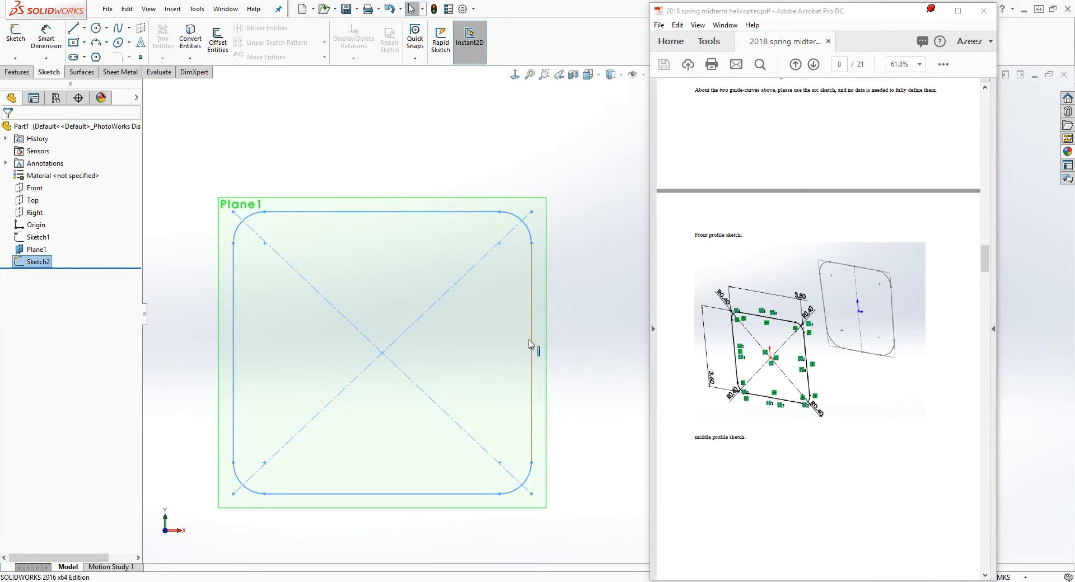
{"action": "left_click", "coordinate": [579, 317]}
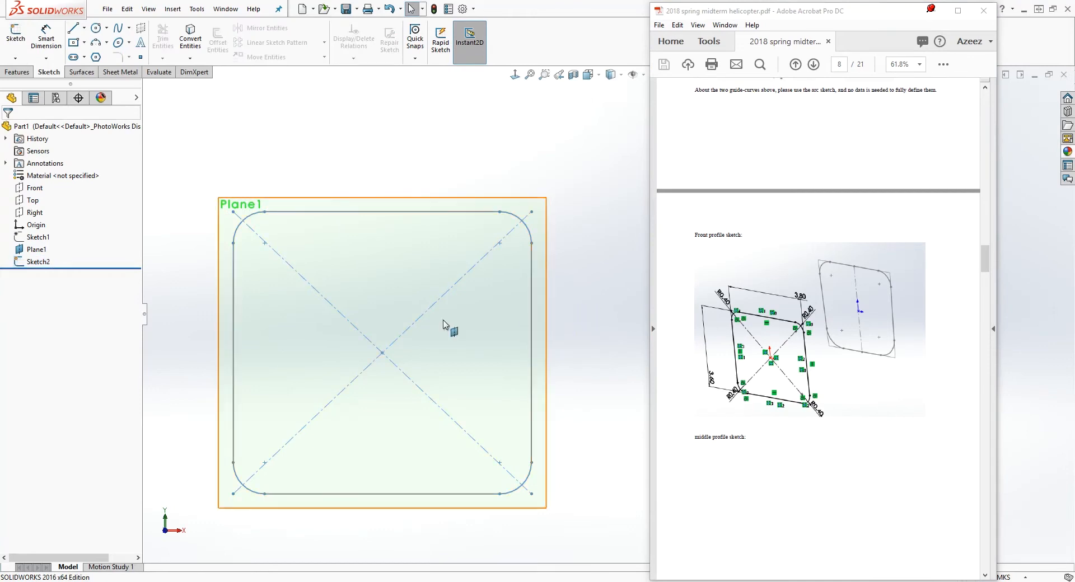
{"action": "right_click", "coordinate": [34, 255]}
{"action": "left_click", "coordinate": [41, 234]}
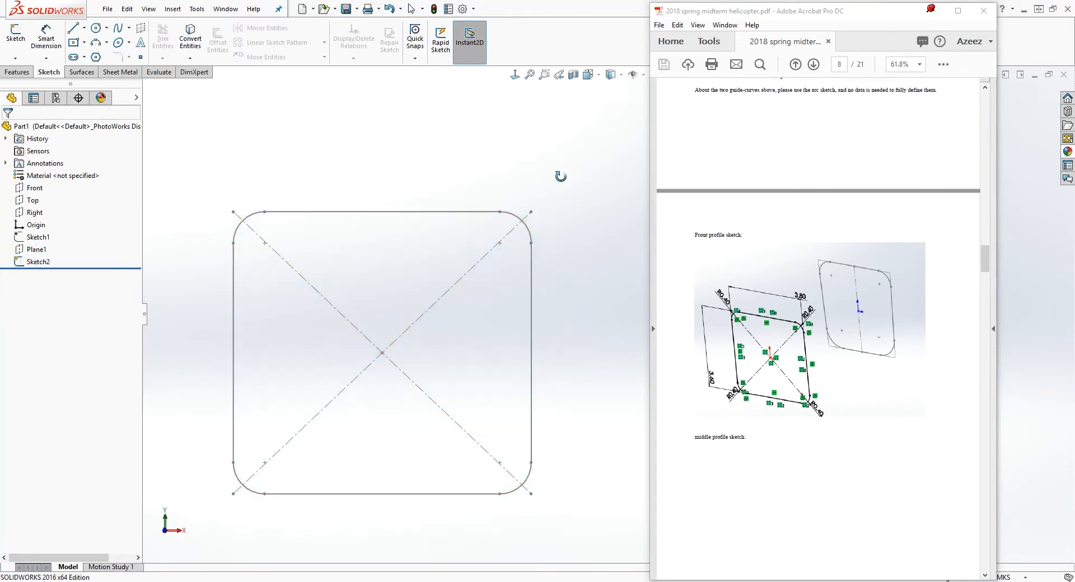
- Show the middle profile sketch alongside the front profile and compare their arrangement with the PDF drawing
{"action": "middle_click_drag", "start_coordinate": [561, 176], "coordinate": [492, 204]}
{"action": "right_click", "coordinate": [34, 237]}
{"action": "left_click", "coordinate": [55, 223]}
{"action": "scroll", "coordinate": [461, 336], "scroll_direction": "up", "scroll_amount": 5}
{"action": "scroll", "coordinate": [1020, 329], "scroll_direction": "down", "scroll_amount": 2}
{"action": "mouse_move", "coordinate": [558, 366]}
{"action": "middle_mouse_down"}
{"action": "mouse_move", "coordinate": [581, 350]}
{"action": "mouse_move", "coordinate": [583, 379]}
{"action": "mouse_move", "coordinate": [564, 328]}
{"action": "middle_mouse_up"}
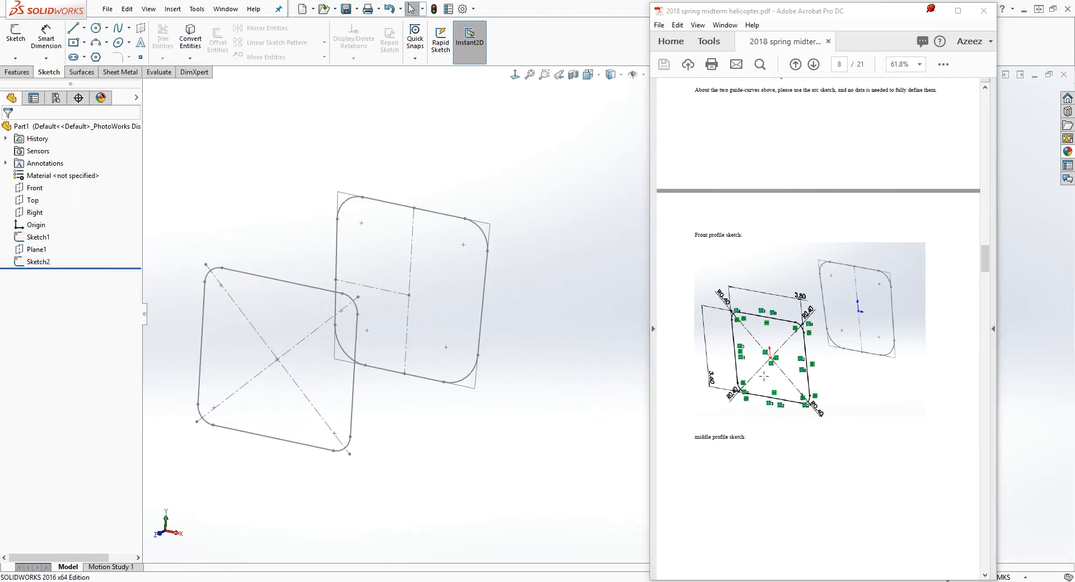
{"action": "mouse_move", "coordinate": [392, 367]}
{"action": "middle_mouse_down"}
{"action": "mouse_move", "coordinate": [312, 338]}
{"action": "mouse_move", "coordinate": [328, 347]}
{"action": "middle_mouse_up"}
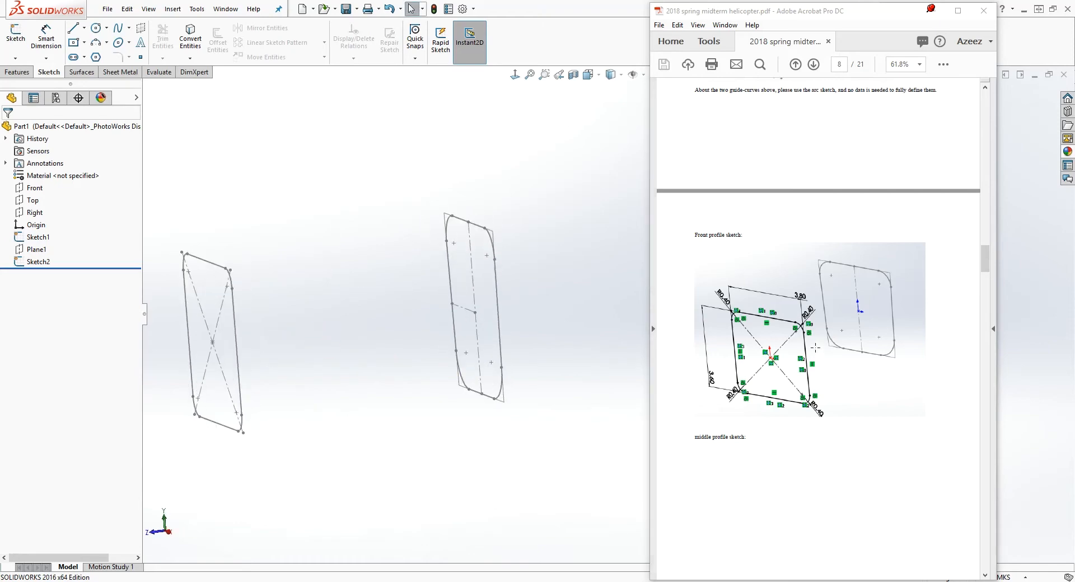
- Consult the PDF's side view and rear profile drawings, and create a reference plane offset 3.5 m behind the Front plane with the offset flipped
{"action": "scroll", "coordinate": [831, 368], "scroll_direction": "down", "scroll_amount": 10}
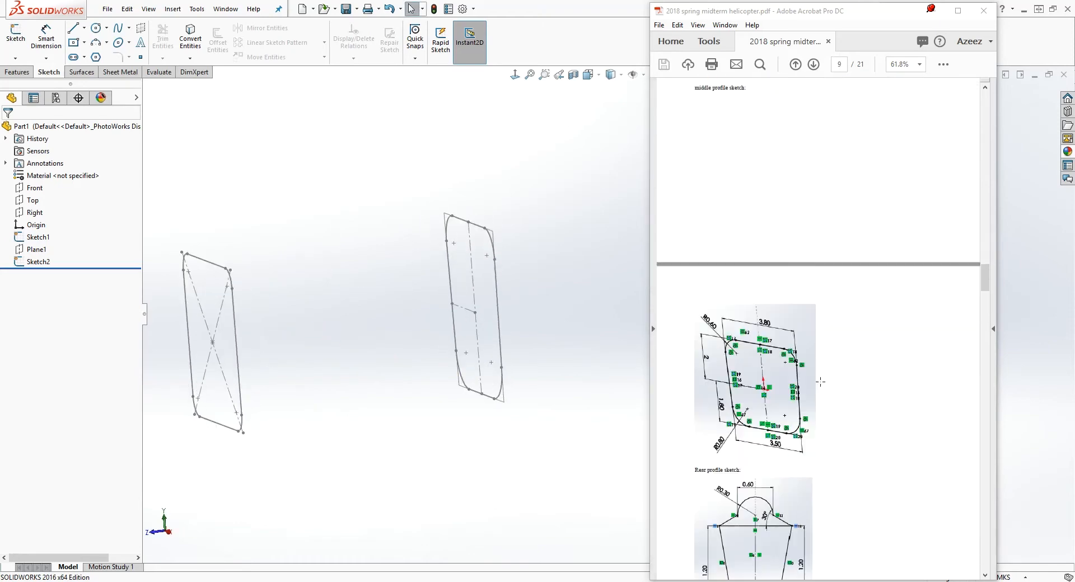
{"action": "scroll", "coordinate": [851, 361], "scroll_direction": "up", "scroll_amount": 15}
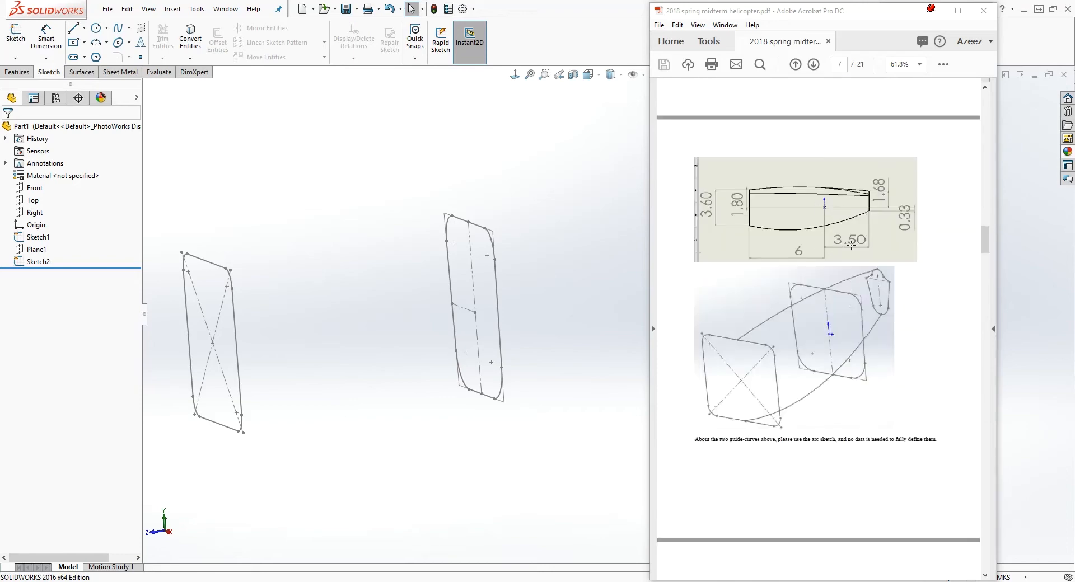
{"action": "scroll", "coordinate": [849, 469], "scroll_direction": "down", "scroll_amount": 12}
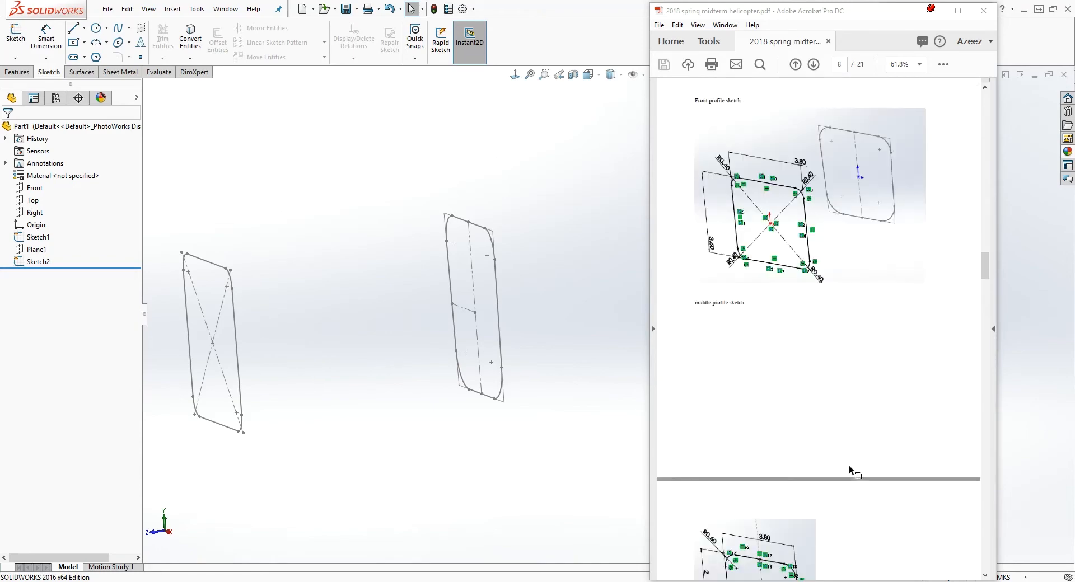
{"action": "scroll", "coordinate": [845, 466], "scroll_direction": "down", "scroll_amount": 5}
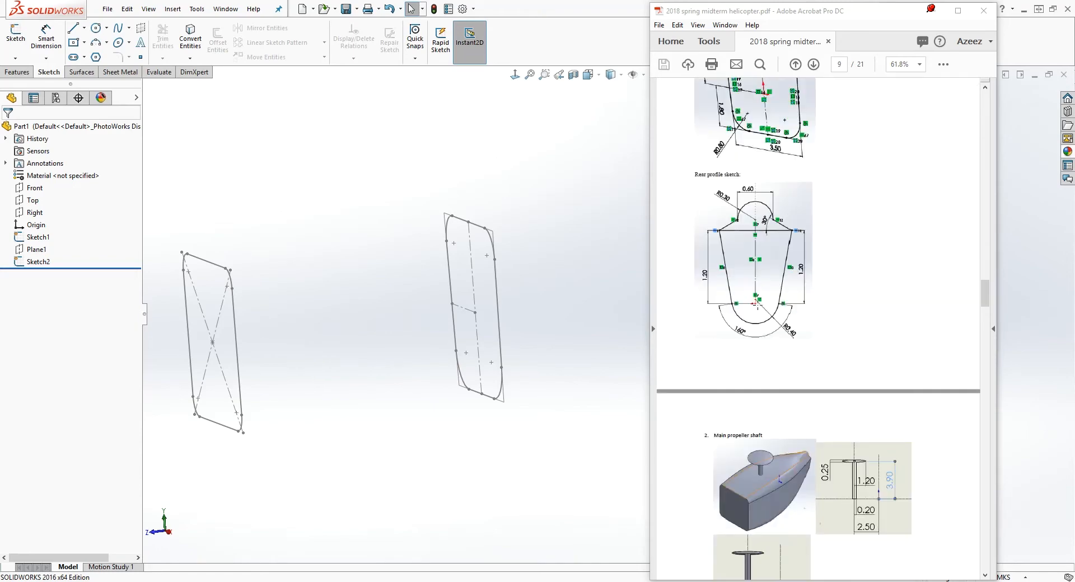
{"action": "left_click", "coordinate": [18, 71]}
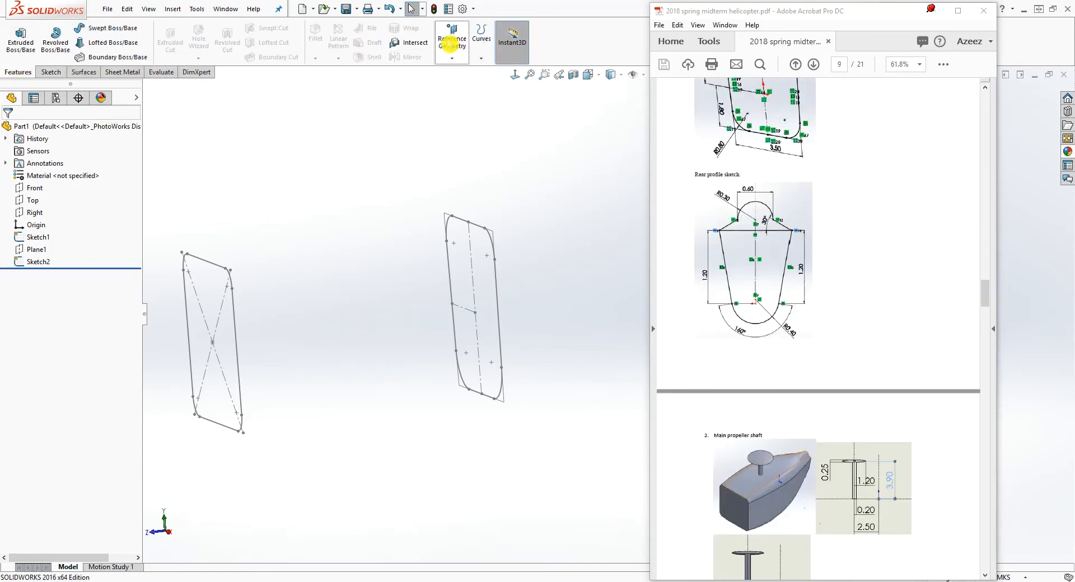
{"action": "left_click", "coordinate": [455, 56]}
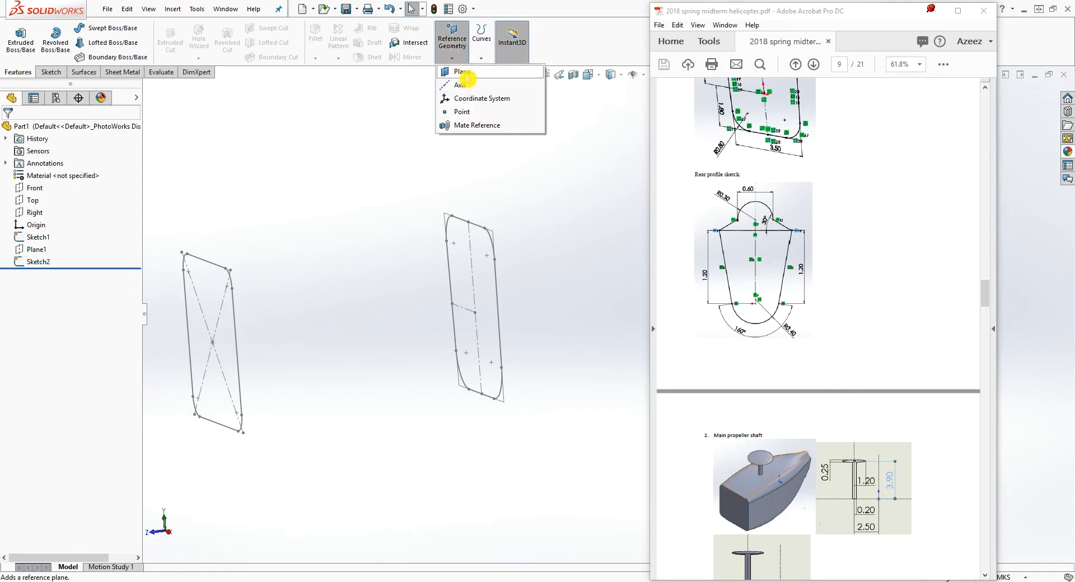
{"action": "left_click", "coordinate": [462, 72]}
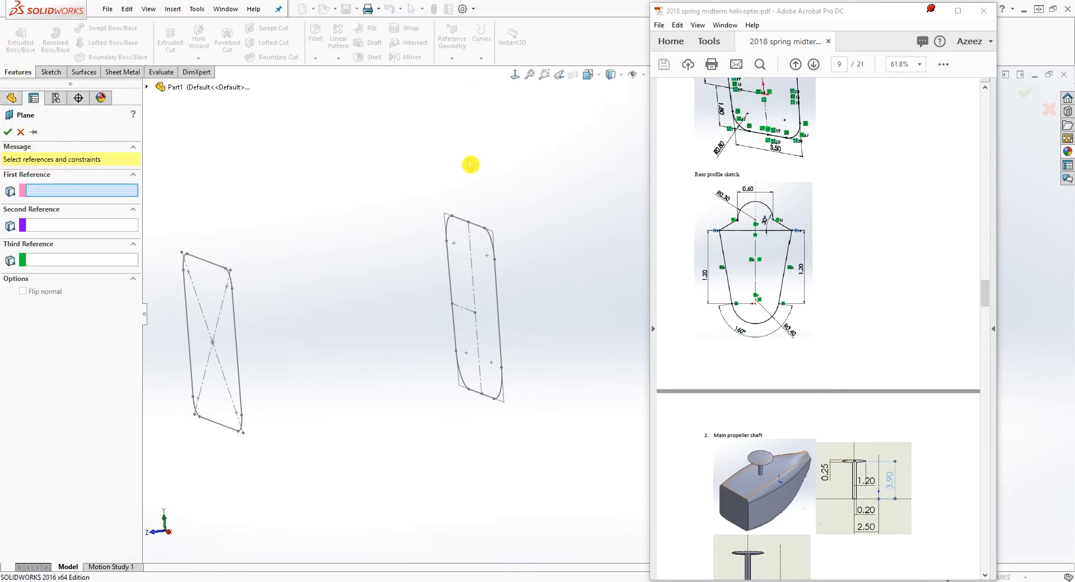
{"action": "left_click", "coordinate": [147, 87]}
{"action": "left_click", "coordinate": [187, 148]}
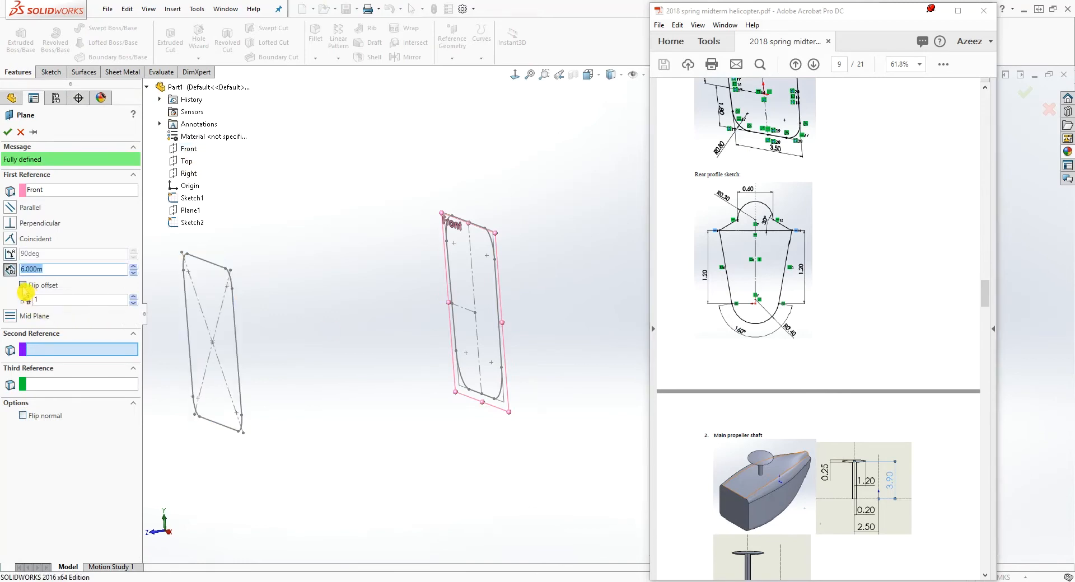
{"action": "scroll", "coordinate": [548, 379], "scroll_direction": "up", "scroll_amount": 10}
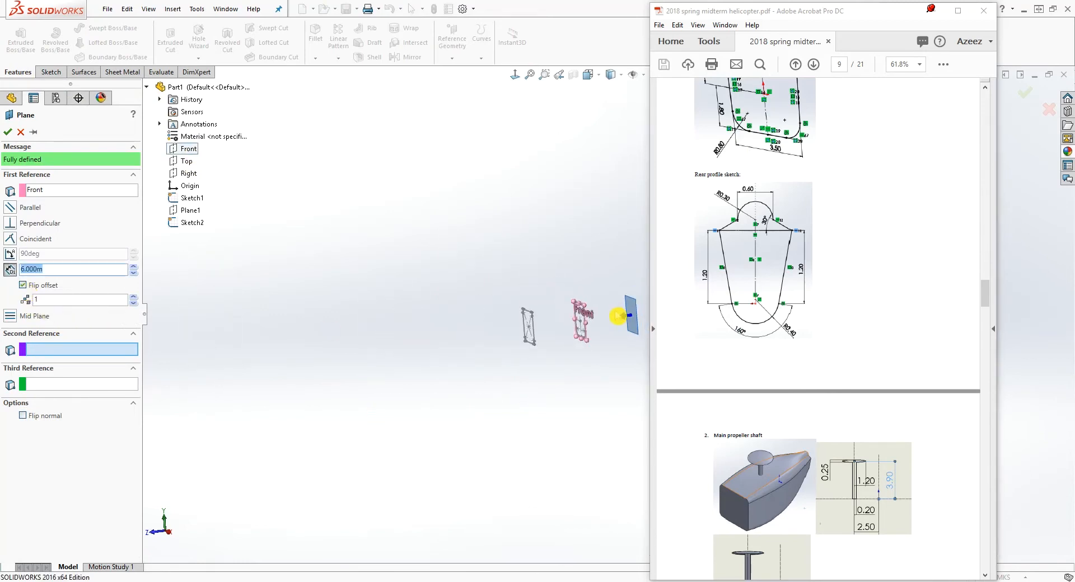
{"action": "scroll", "coordinate": [638, 323], "scroll_direction": "down", "scroll_amount": 10}
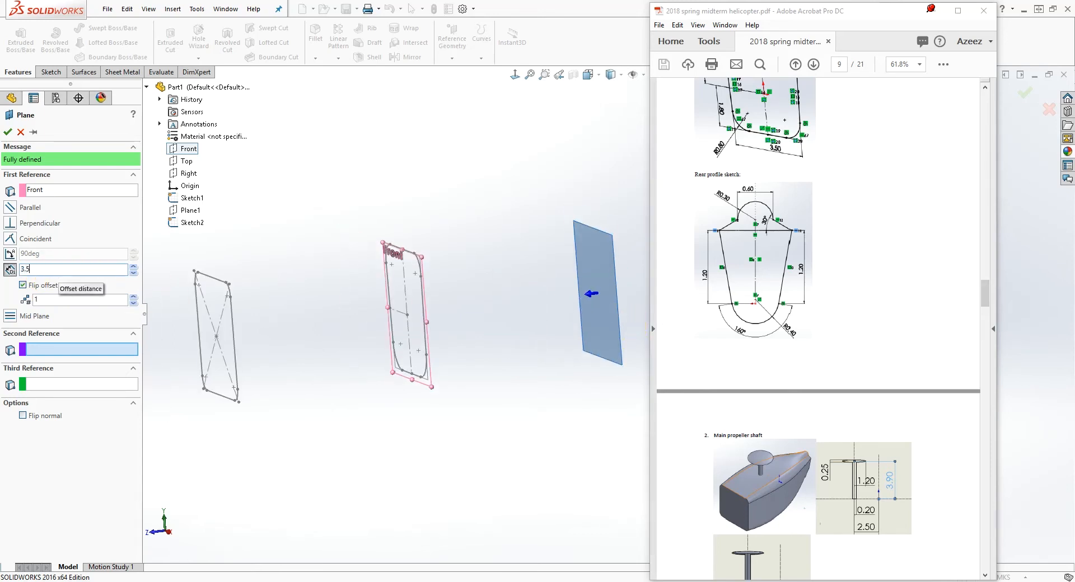
{"action": "key", "text": "Return"}
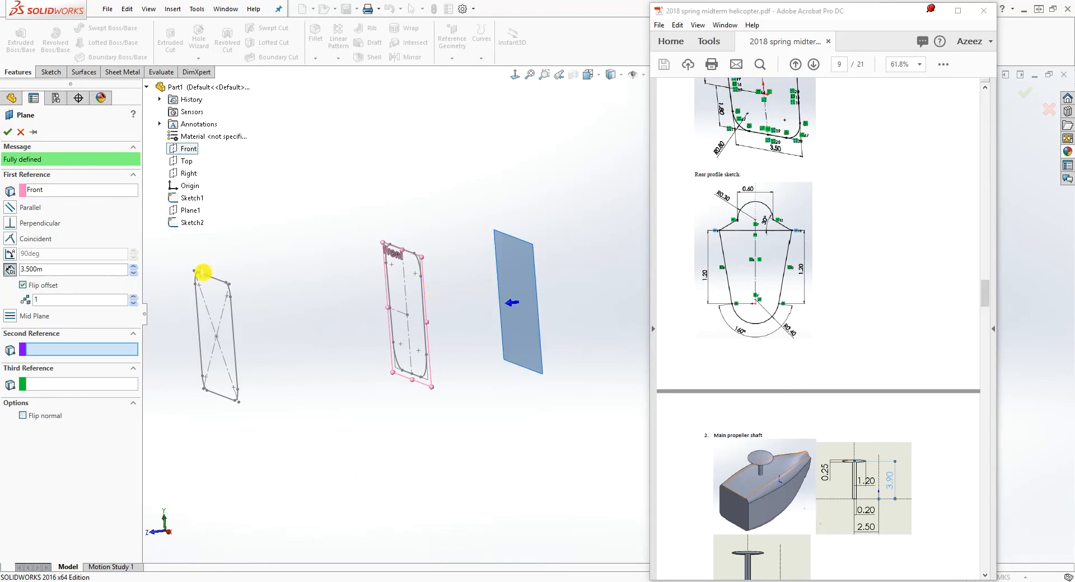
{"action": "left_click", "coordinate": [7, 132]}
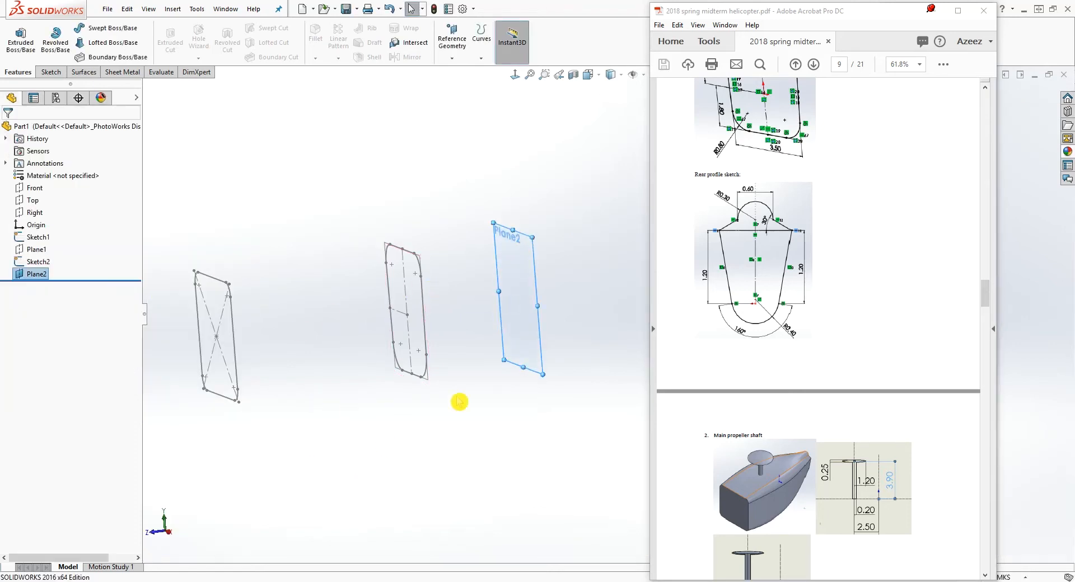
- Start a sketch on the rear profile plane, Plane2, and view it face-on
{"action": "middle_click_drag", "start_coordinate": [456, 401], "coordinate": [480, 403]}
{"action": "left_click", "coordinate": [483, 293]}
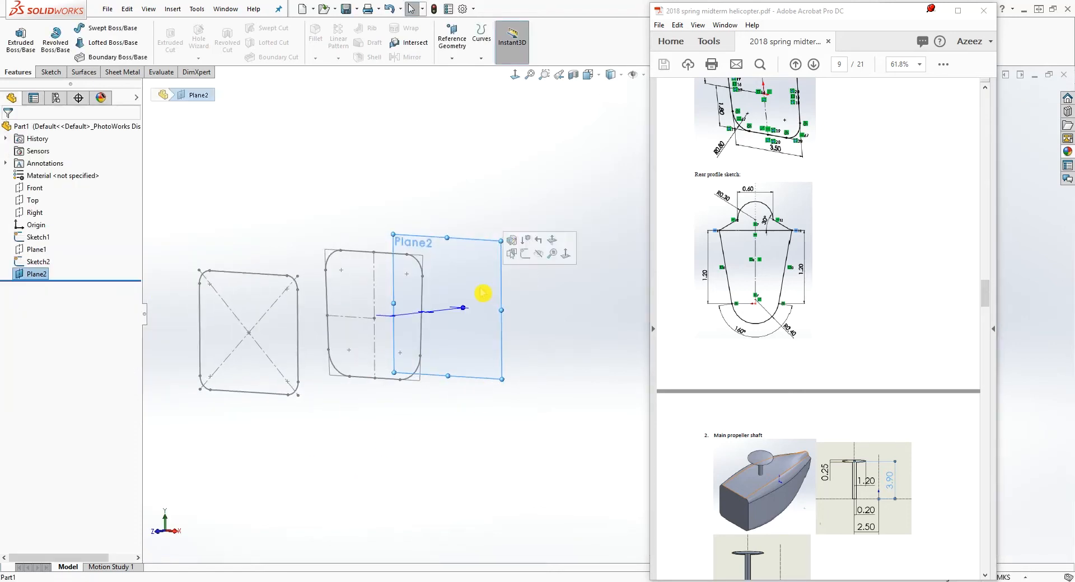
{"action": "left_click", "coordinate": [49, 72]}
{"action": "left_click", "coordinate": [21, 38]}
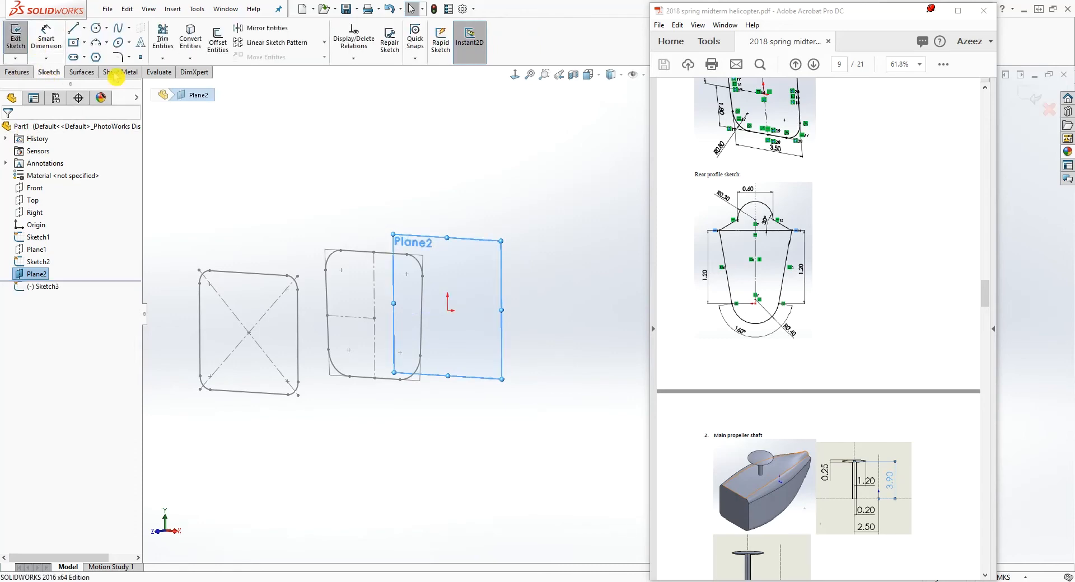
{"action": "left_click", "coordinate": [514, 74]}
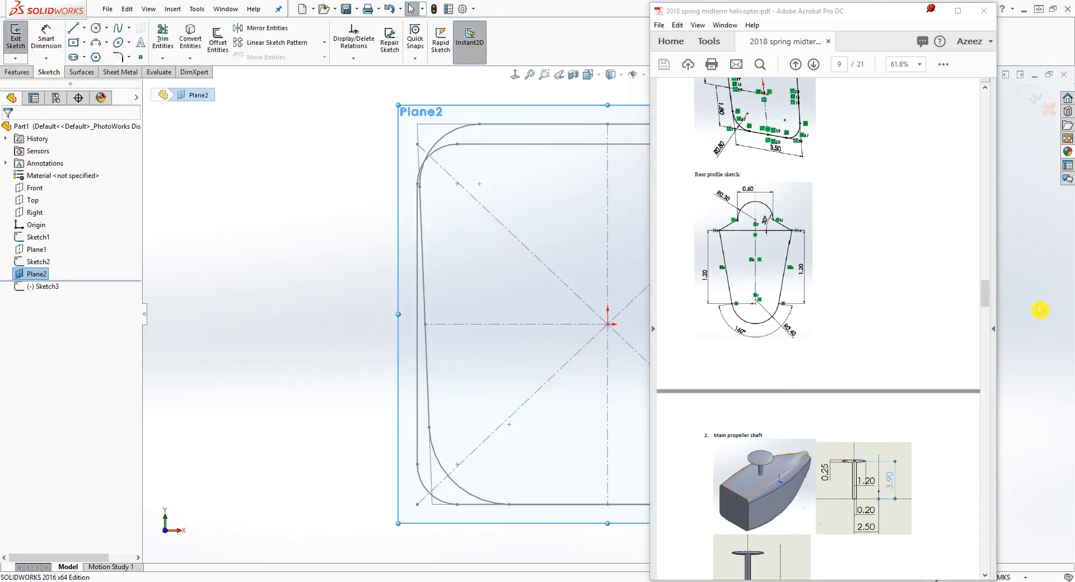
{"action": "scroll", "coordinate": [1040, 314], "scroll_direction": "down", "scroll_amount": 5}
{"action": "scroll", "coordinate": [615, 389], "scroll_direction": "up", "scroll_amount": 8}
{"action": "scroll", "coordinate": [558, 387], "scroll_direction": "down", "scroll_amount": 1}
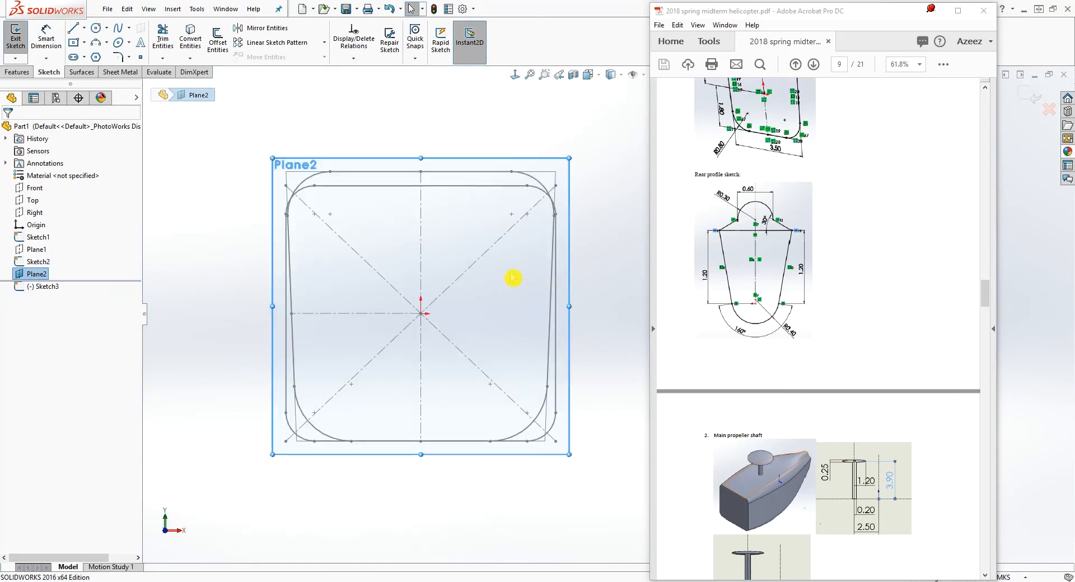
{"action": "scroll", "coordinate": [493, 272], "scroll_direction": "down", "scroll_amount": 1}
- Hide Plane2 and both the middle and front profile sketches, Sketch2 and Sketch1
{"action": "right_click", "coordinate": [21, 274]}
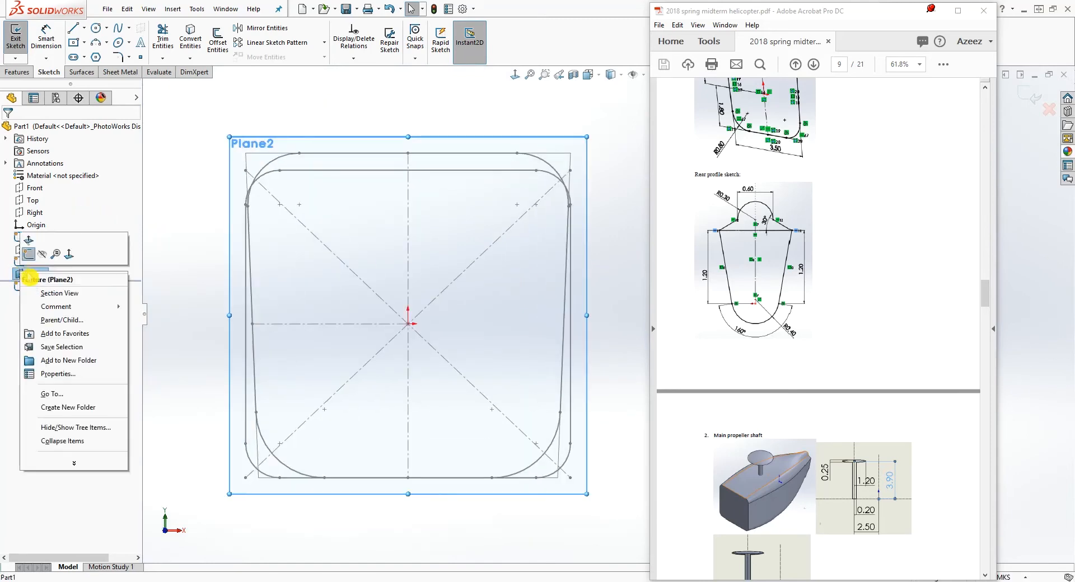
{"action": "left_click", "coordinate": [40, 259]}
{"action": "right_click", "coordinate": [49, 268]}
{"action": "left_click", "coordinate": [55, 247]}
{"action": "right_click", "coordinate": [52, 237]}
{"action": "left_click", "coordinate": [56, 220]}
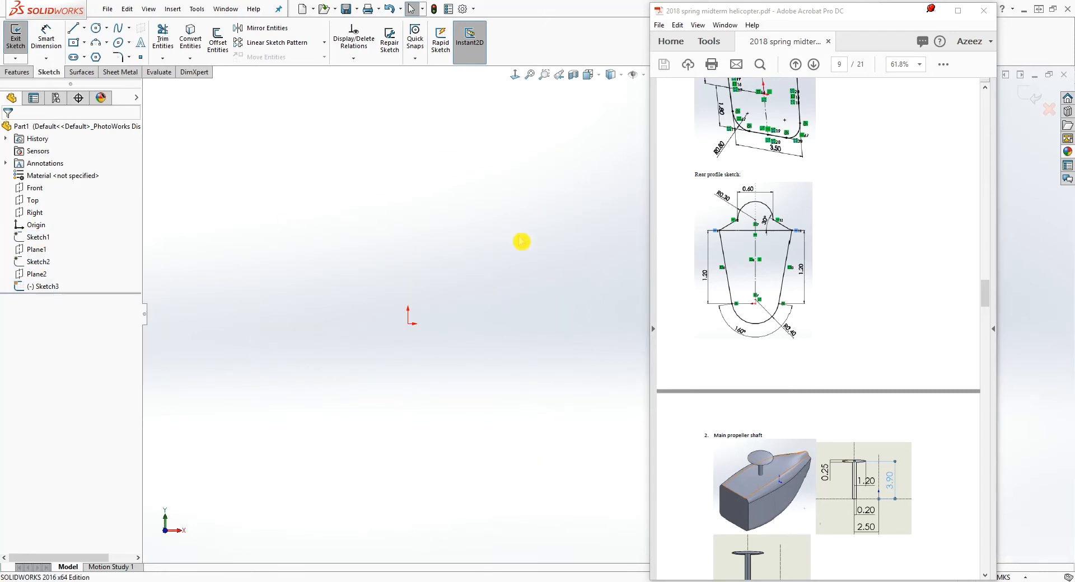
- Sketch a circle of about 0.37 m radius above the origin and one of about 0.55 m radius below it
{"action": "left_click", "coordinate": [95, 28]}
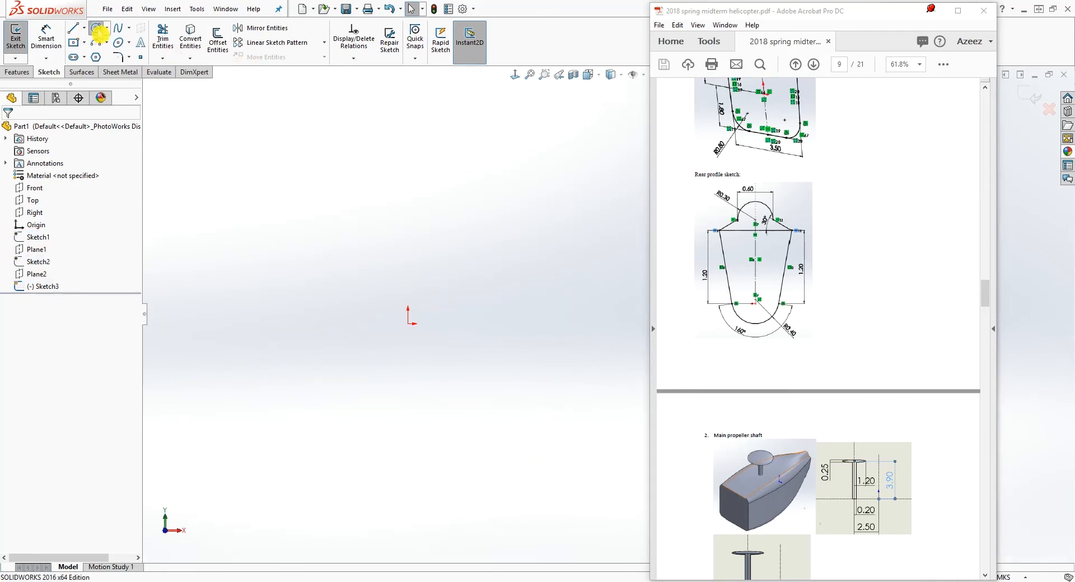
{"action": "left_click", "coordinate": [407, 223]}
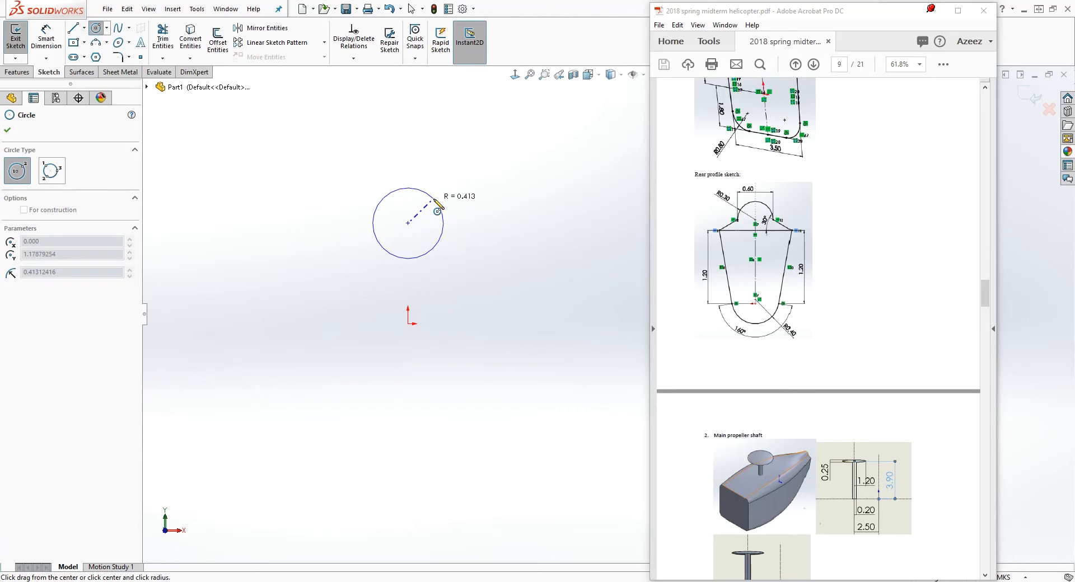
{"action": "left_click", "coordinate": [431, 201]}
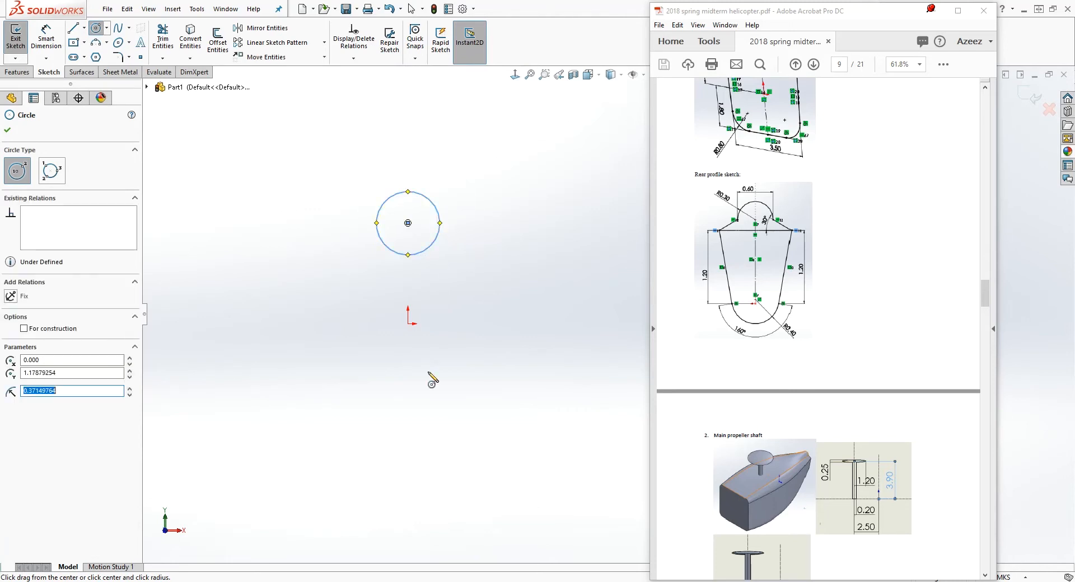
{"action": "left_click", "coordinate": [408, 419]}
{"action": "left_click", "coordinate": [442, 387]}
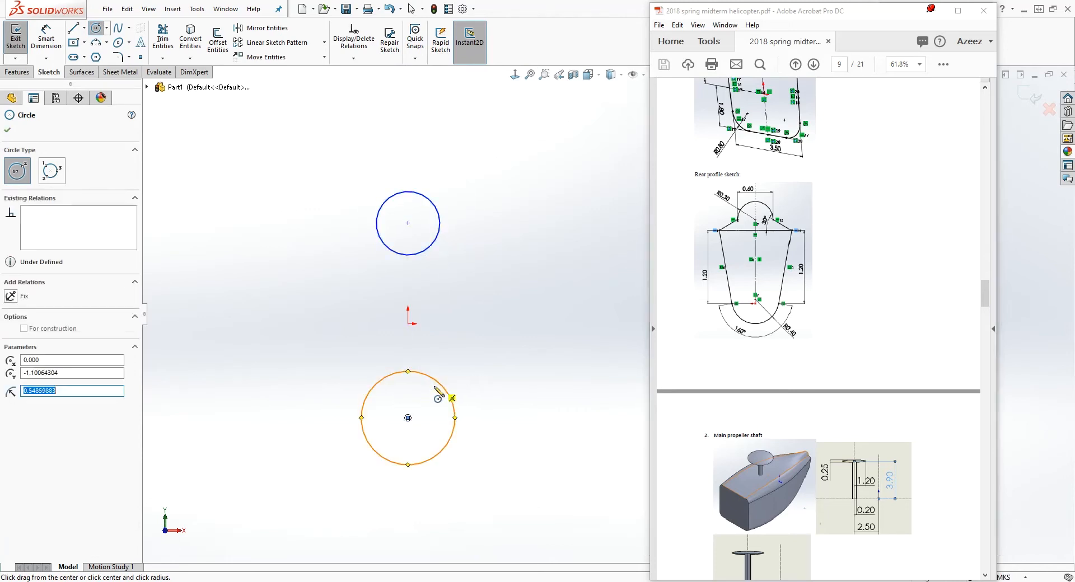
{"action": "key", "text": "Escape"}
- Add vertical relations between the two circle centres and between the upper centre and the origin
{"action": "left_click", "coordinate": [408, 419]}
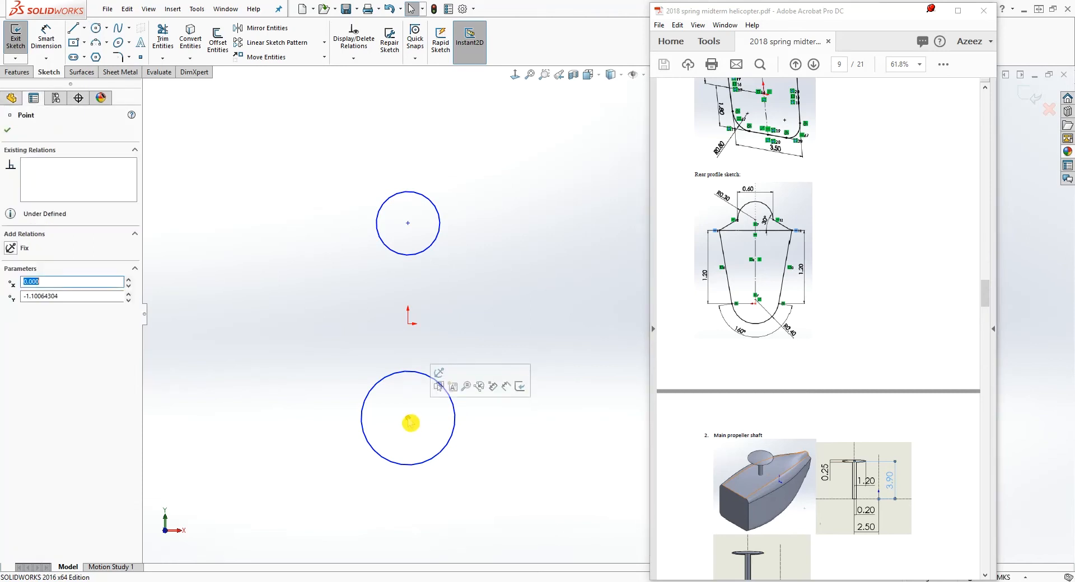
{"action": "left_click", "coordinate": [408, 224], "text": "ctrl"}
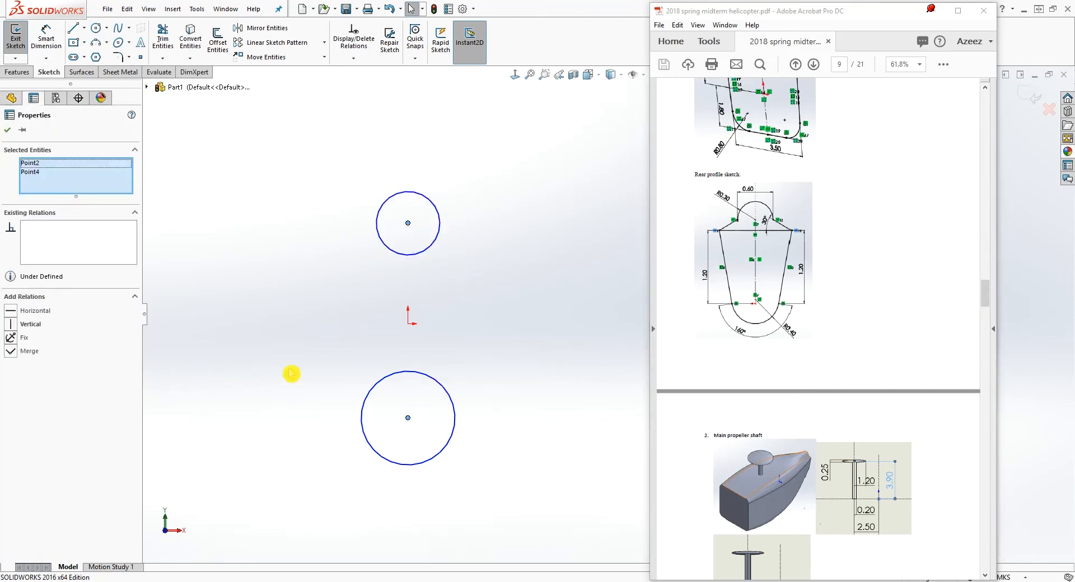
{"action": "left_click", "coordinate": [11, 324]}
{"action": "left_click", "coordinate": [408, 325], "text": "ctrl"}
{"action": "left_click", "coordinate": [14, 326]}
{"action": "left_click", "coordinate": [506, 310]}
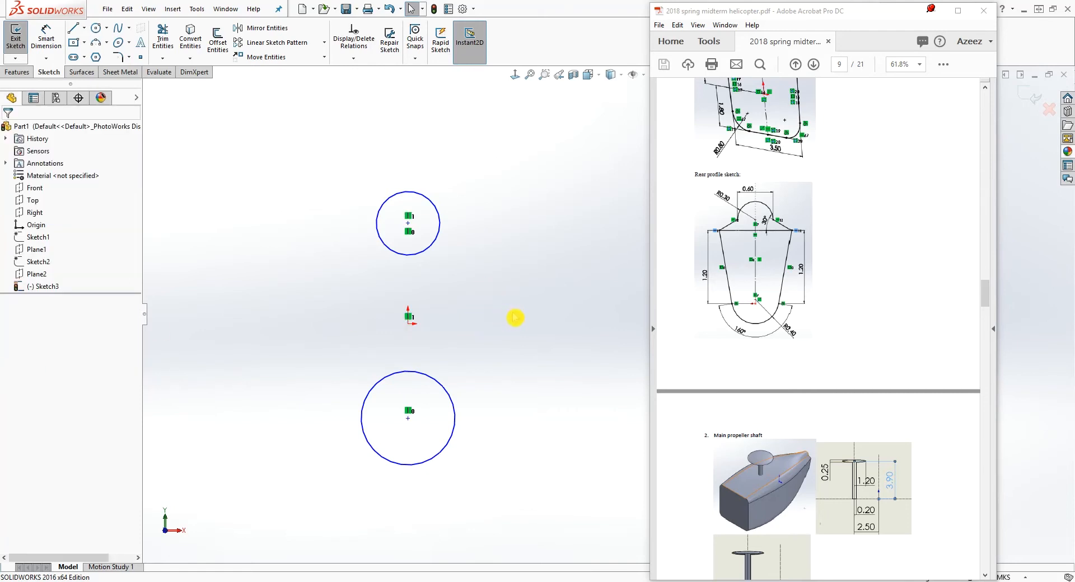
- Draw a vertical construction line from the origin to the upper circle's centre, and move the lower circle up closer to the origin
{"action": "key", "text": "l"}
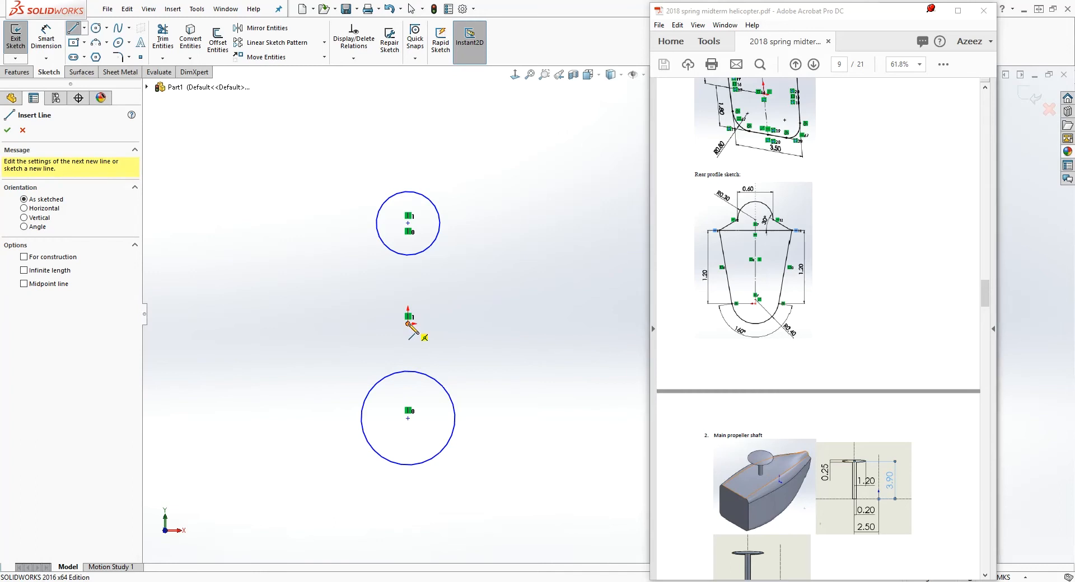
{"action": "left_click_drag", "start_coordinate": [409, 323], "coordinate": [410, 232]}
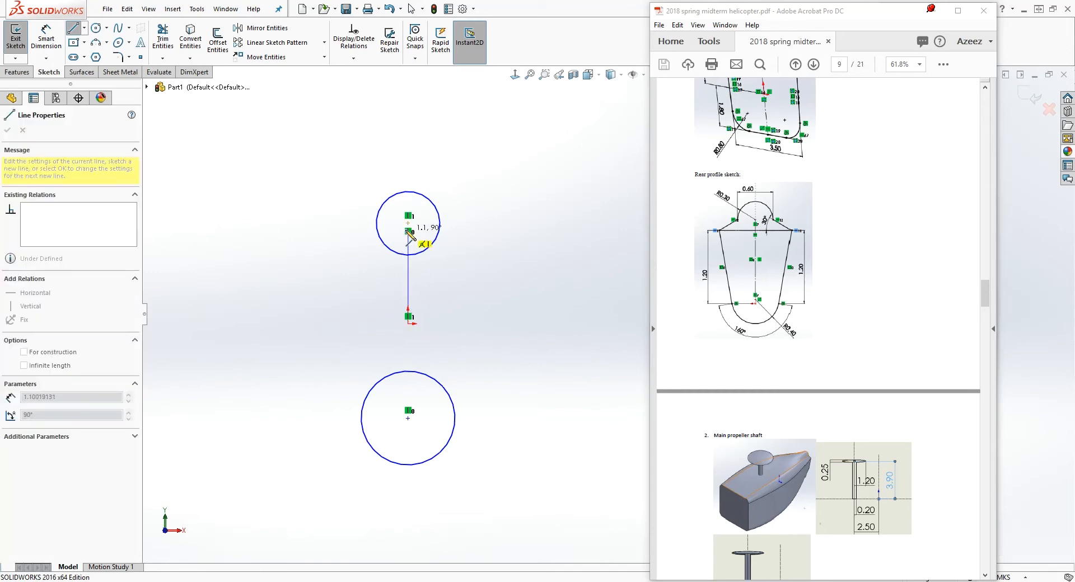
{"action": "key", "text": "Escape"}
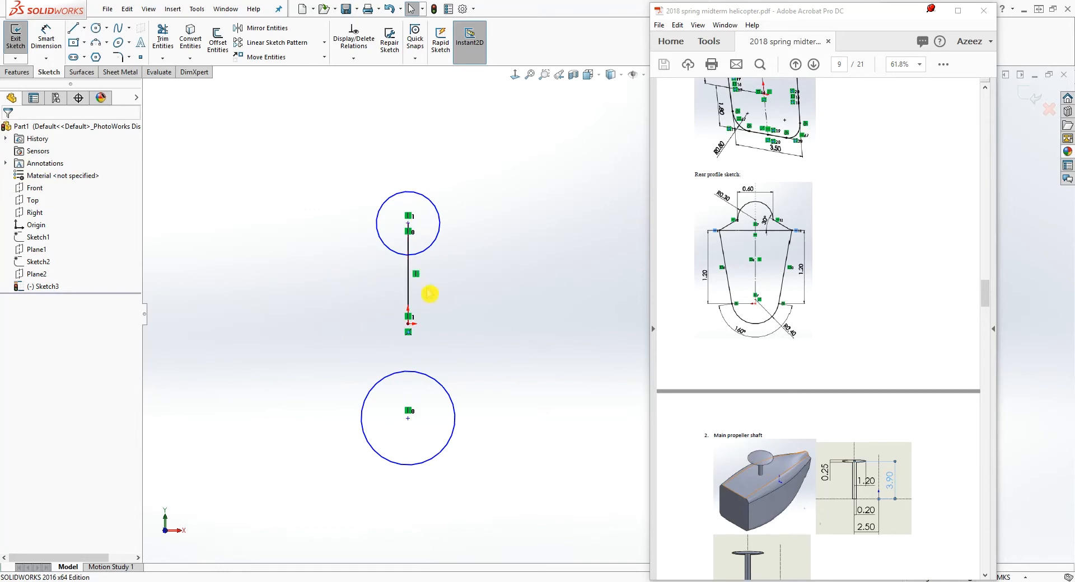
{"action": "left_click", "coordinate": [408, 288]}
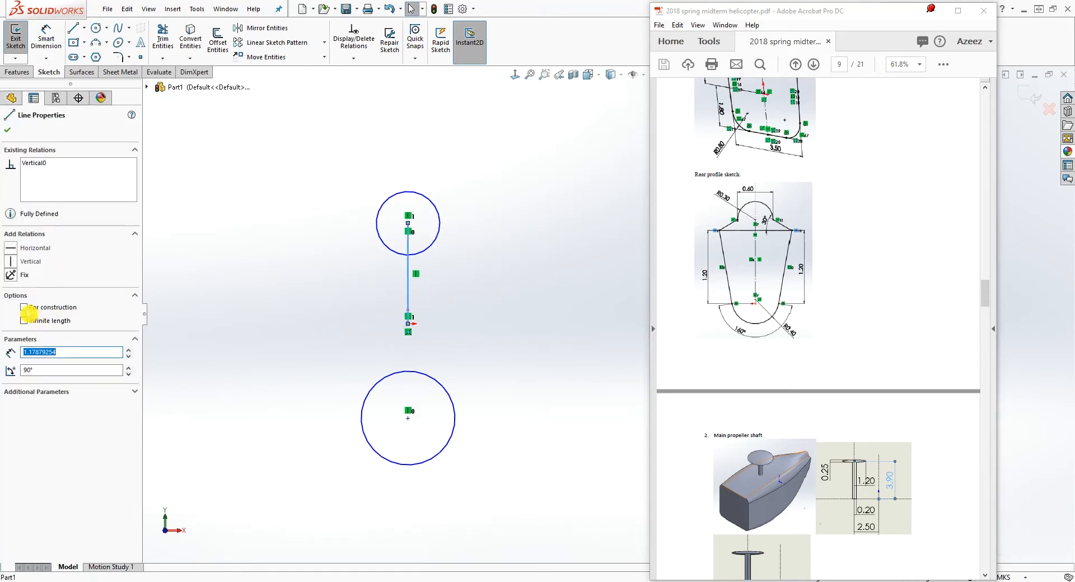
{"action": "left_click", "coordinate": [290, 336]}
{"action": "scroll", "coordinate": [560, 386], "scroll_direction": "down", "scroll_amount": 2}
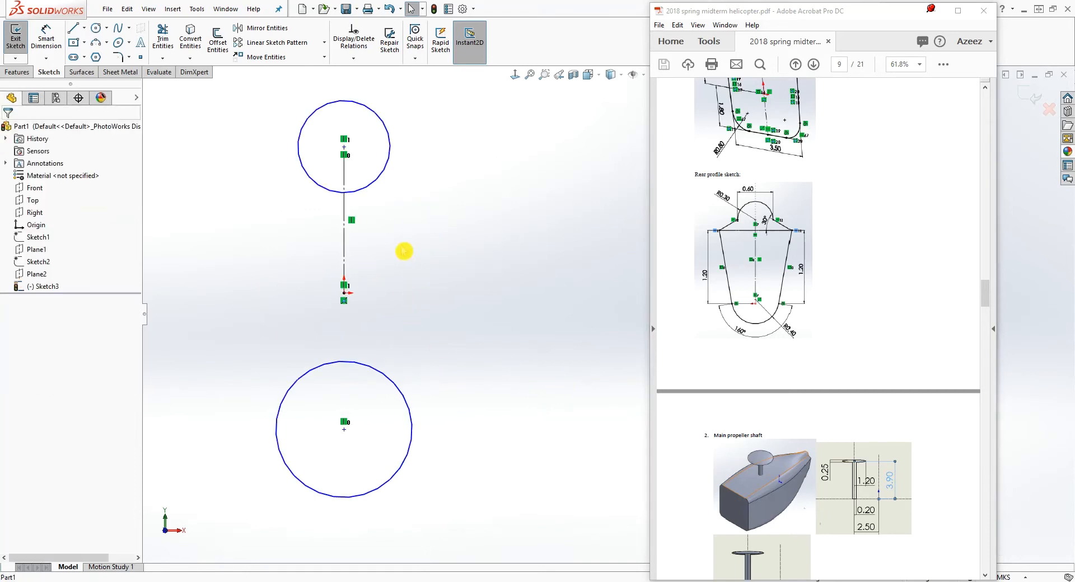
{"action": "left_click_drag", "start_coordinate": [344, 431], "coordinate": [357, 343]}
- Sketch two separate slanted lines, one on each side of the circles, converging downward toward the lower circle
{"action": "left_click", "coordinate": [72, 33]}
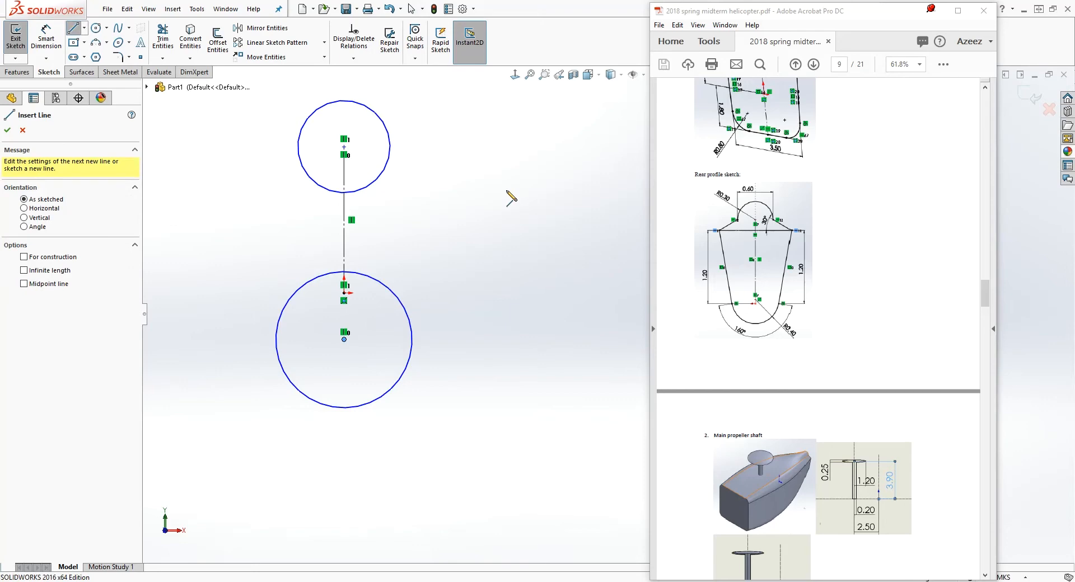
{"action": "left_click", "coordinate": [497, 179]}
{"action": "left_click", "coordinate": [452, 336]}
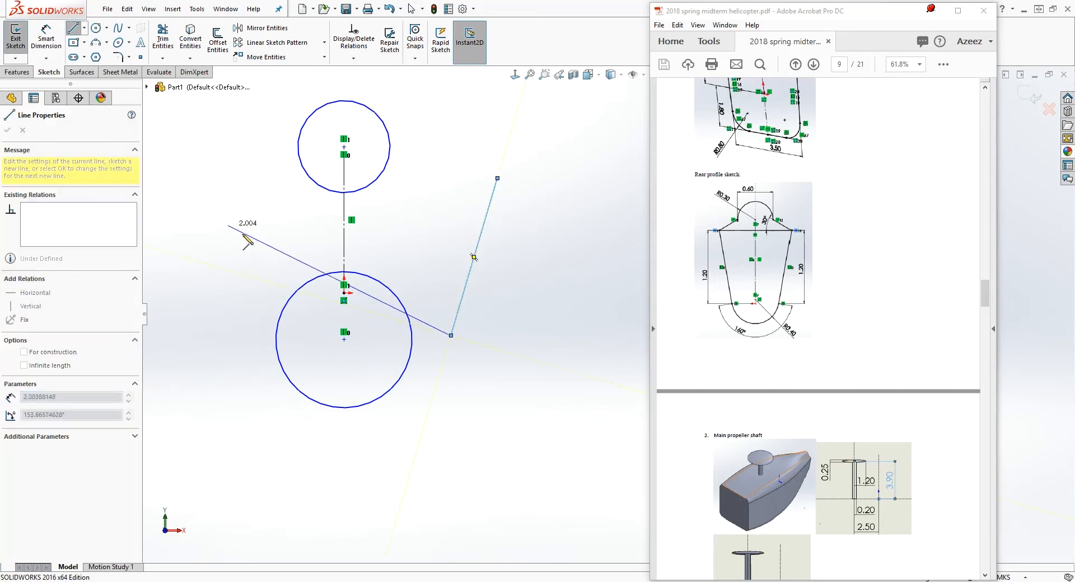
{"action": "key", "text": "Escape"}
{"action": "left_click", "coordinate": [73, 29]}
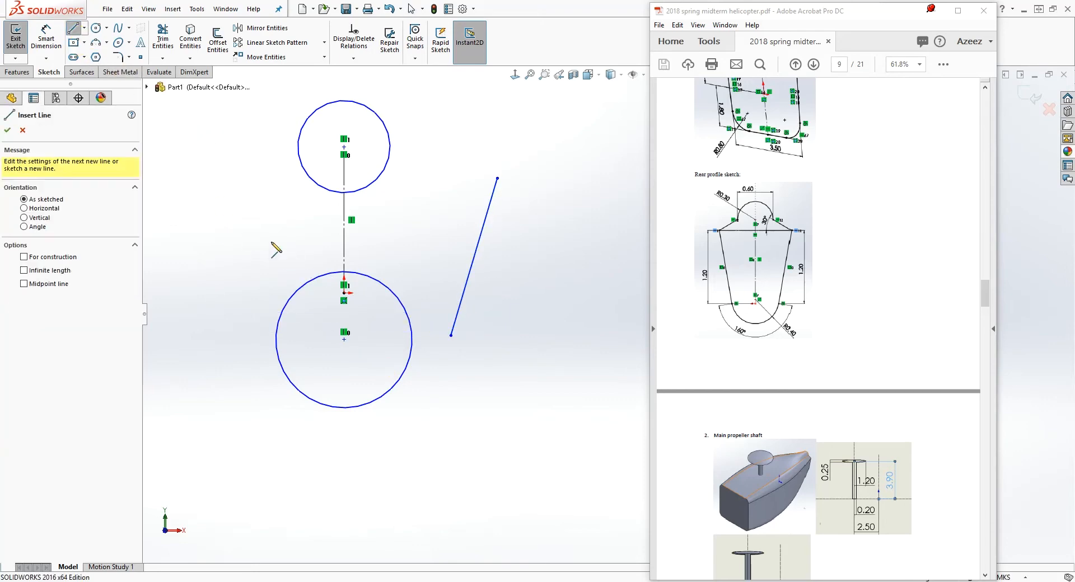
{"action": "left_click", "coordinate": [203, 179]}
{"action": "left_click", "coordinate": [248, 320]}
{"action": "key", "text": "Escape"}
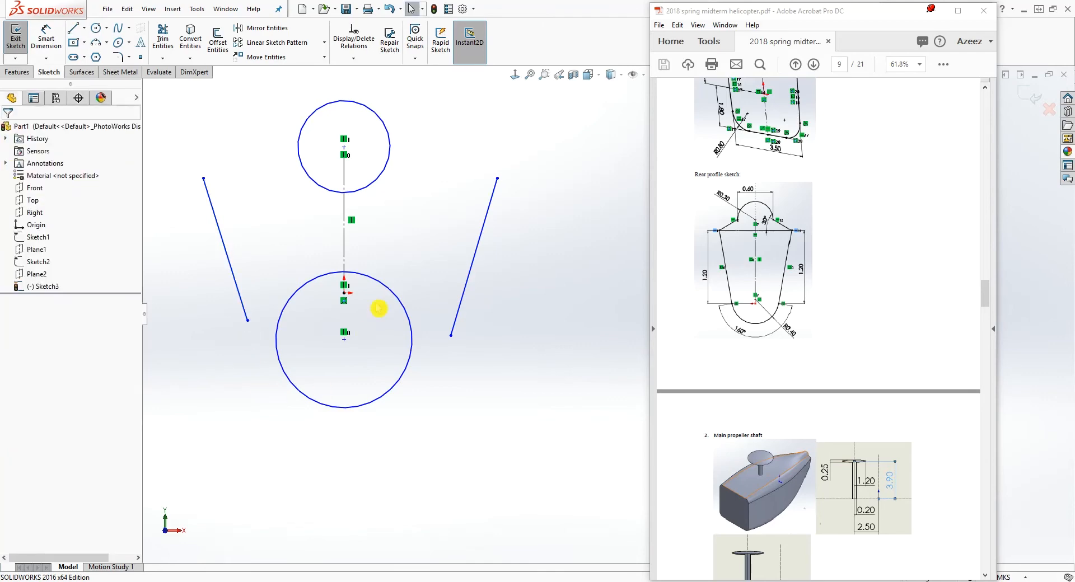
- Make both slanted side lines tangent to the lower circle
{"action": "left_click", "coordinate": [464, 290]}
{"action": "left_click", "coordinate": [411, 330], "text": "ctrl"}
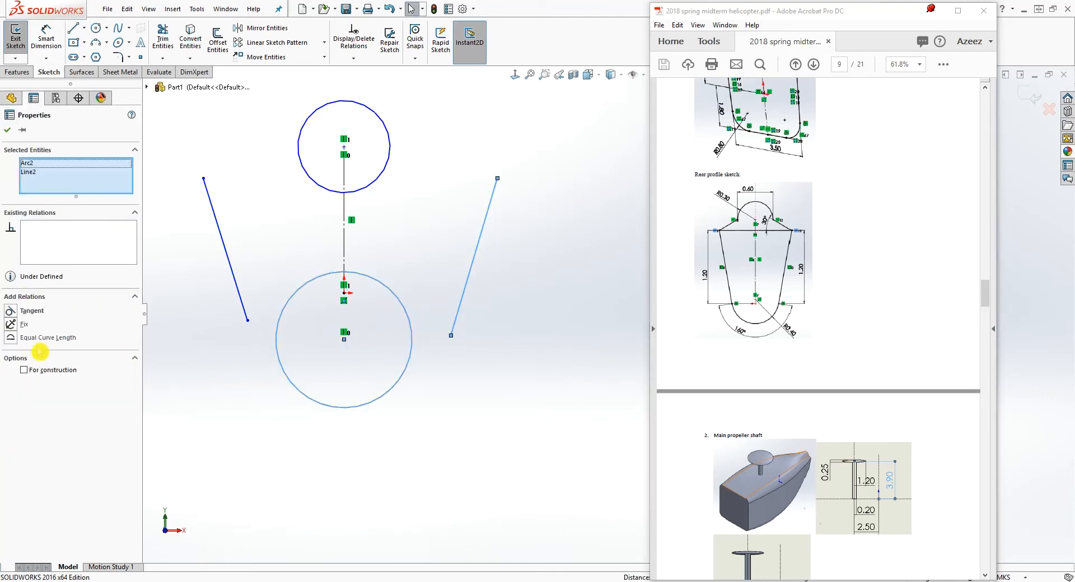
{"action": "left_click", "coordinate": [13, 311]}
{"action": "left_click", "coordinate": [198, 254]}
{"action": "left_click", "coordinate": [230, 249]}
{"action": "left_click", "coordinate": [296, 291], "text": "ctrl"}
{"action": "left_click", "coordinate": [21, 311]}
{"action": "left_click", "coordinate": [314, 304]}
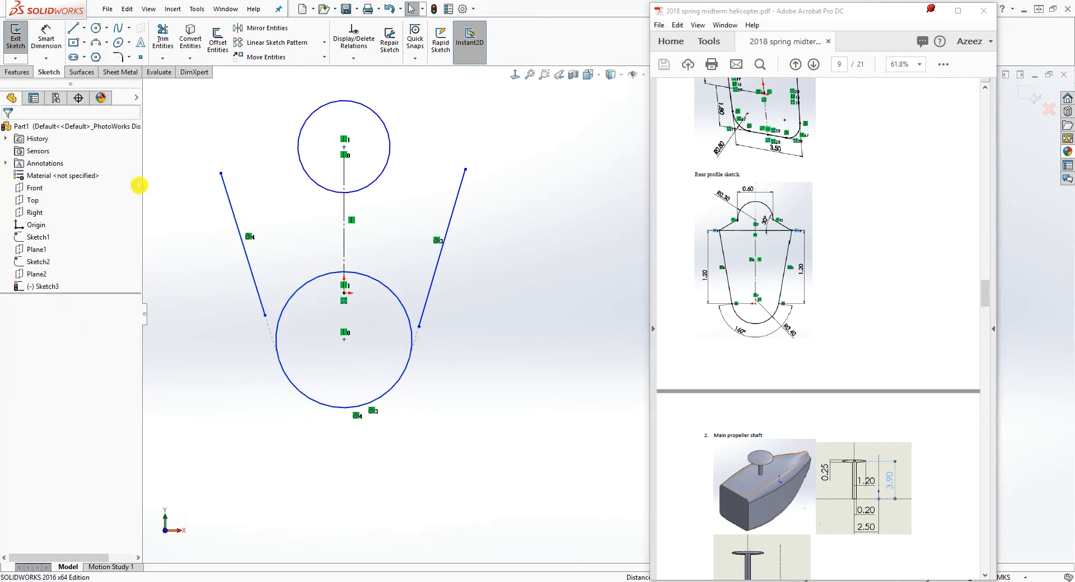
- Extend the lower ends of both slanted side lines to meet the lower circle
{"action": "left_click", "coordinate": [162, 58]}
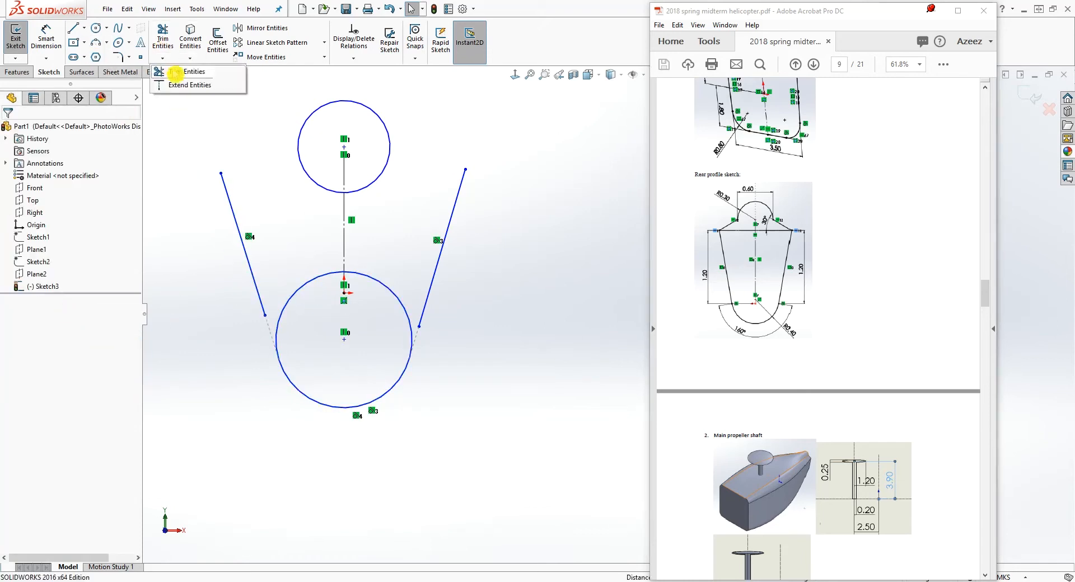
{"action": "left_click", "coordinate": [190, 84]}
{"action": "left_click", "coordinate": [253, 282]}
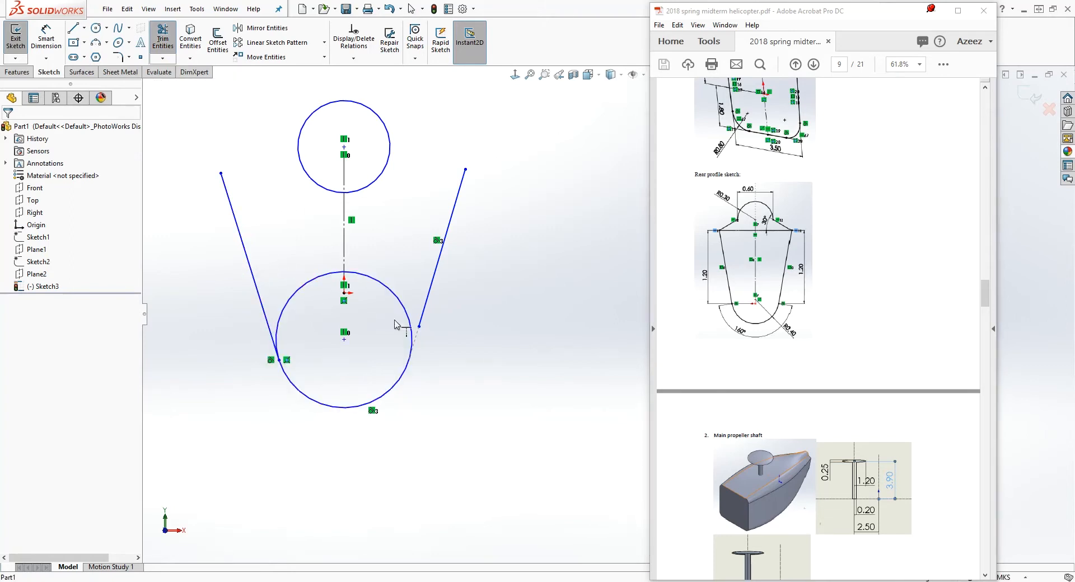
{"action": "left_click", "coordinate": [424, 311]}
{"action": "key", "text": "Escape"}
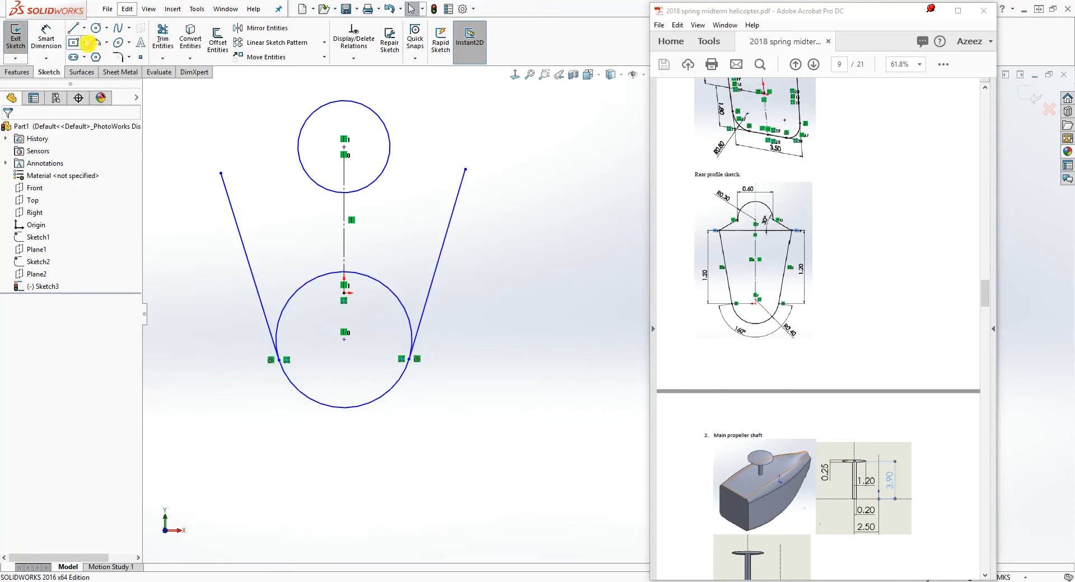
- Trim away the upper part of the lower circle between the side lines, leaving only the bottom arc
{"action": "left_click", "coordinate": [163, 39]}
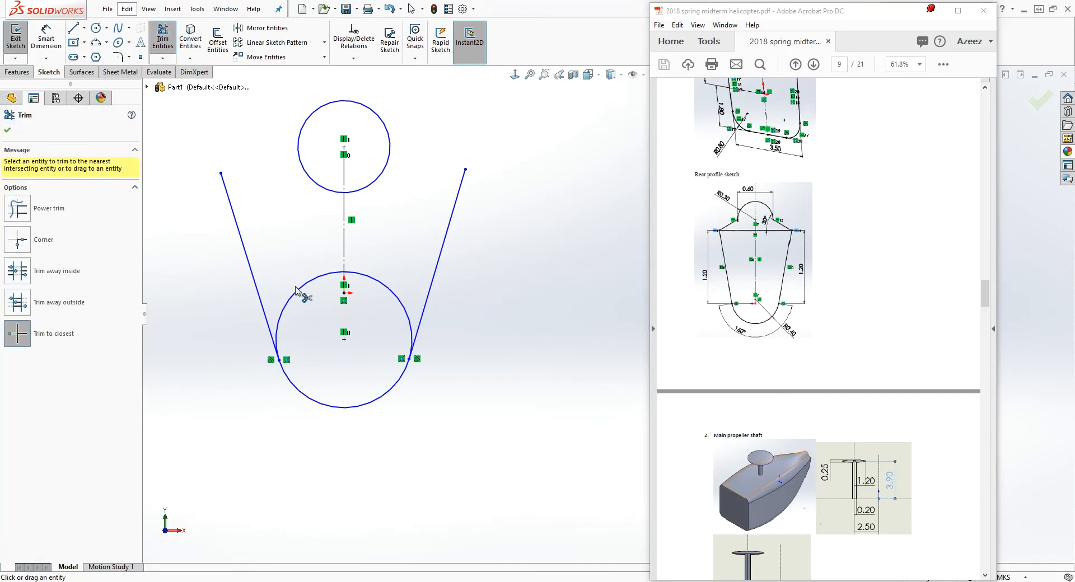
{"action": "left_click", "coordinate": [302, 289]}
{"action": "left_click", "coordinate": [382, 289]}
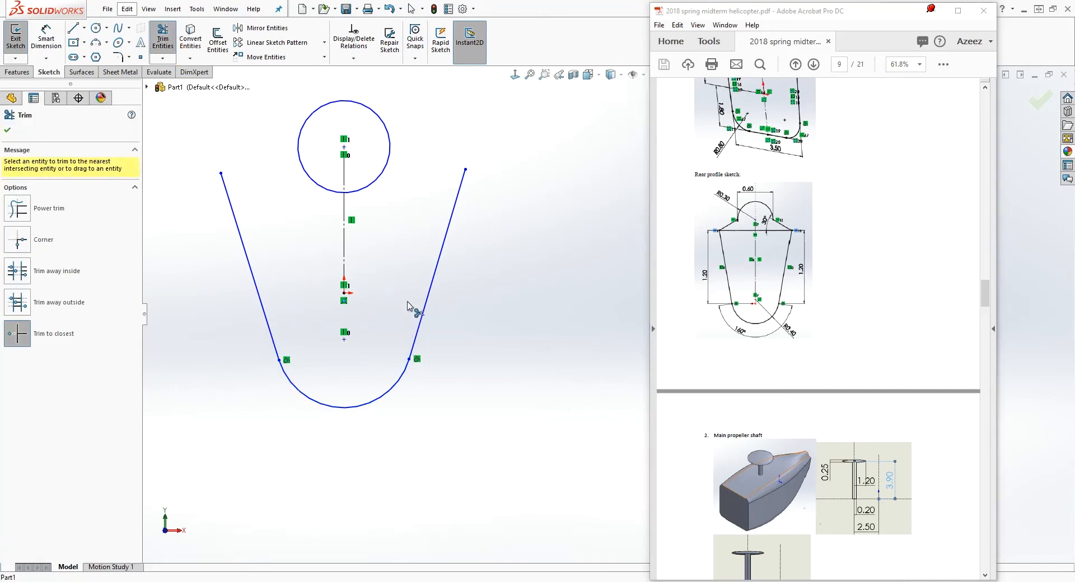
{"action": "key", "text": "Escape"}
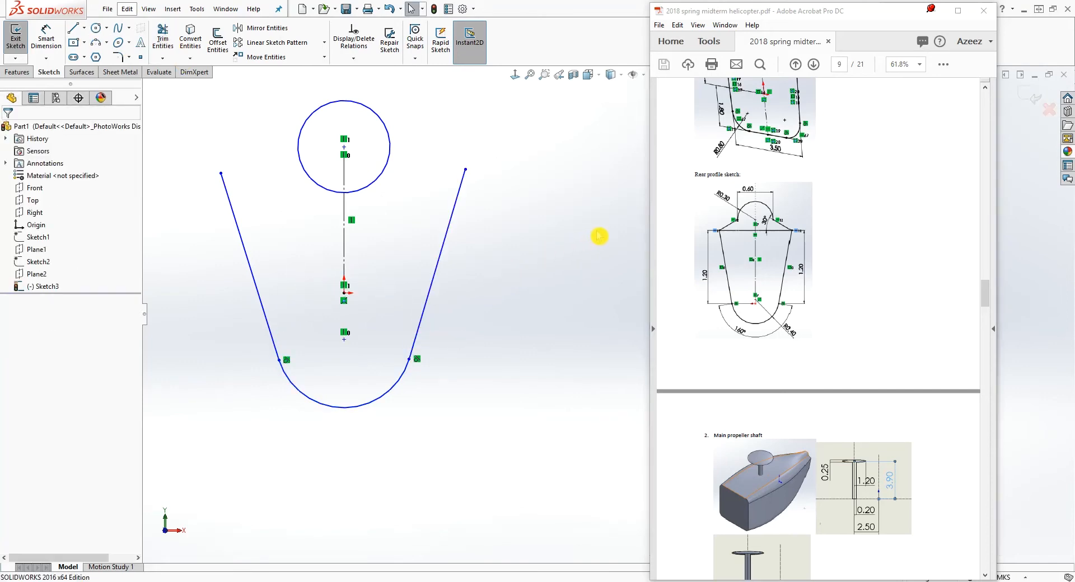
- Draw a line from the right side line's upper end toward the upper circle, ending just outside it at centre height
{"action": "key", "text": "l"}
{"action": "scroll", "coordinate": [460, 156], "scroll_direction": "down", "scroll_amount": 2}
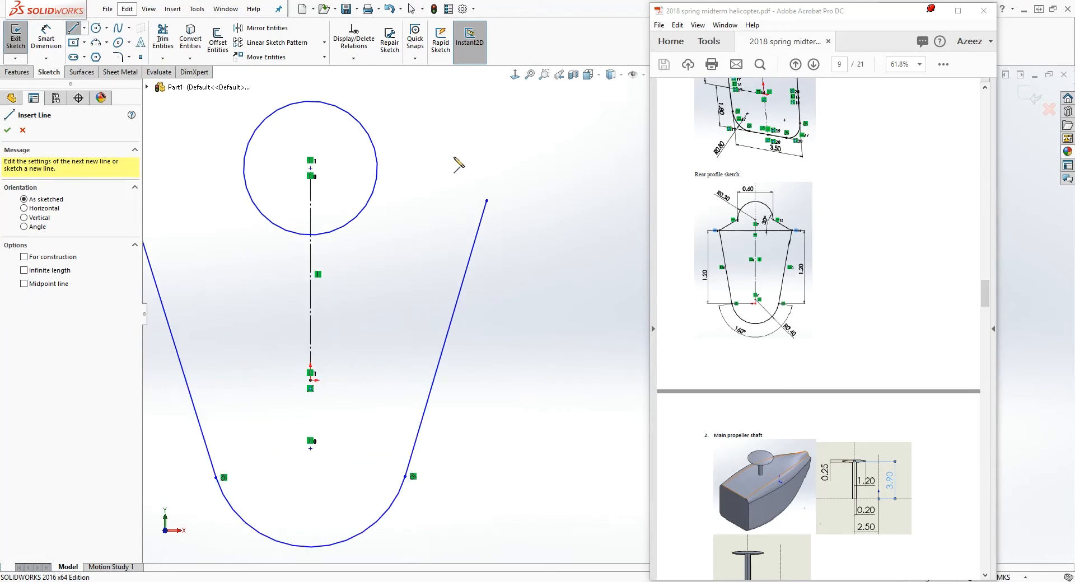
{"action": "left_click", "coordinate": [486, 200]}
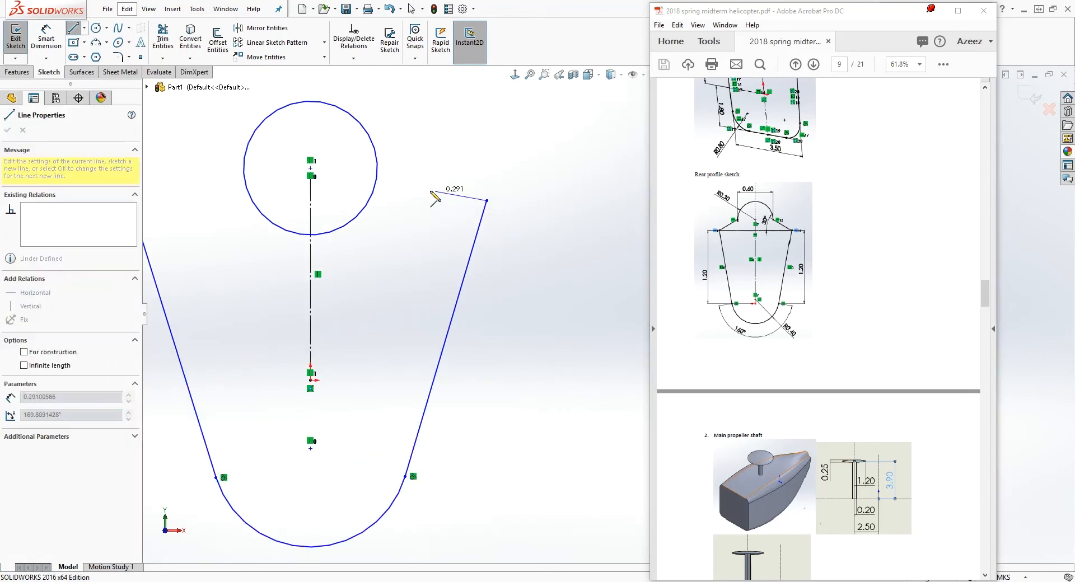
{"action": "left_click", "coordinate": [390, 168]}
{"action": "key", "text": "Escape"}
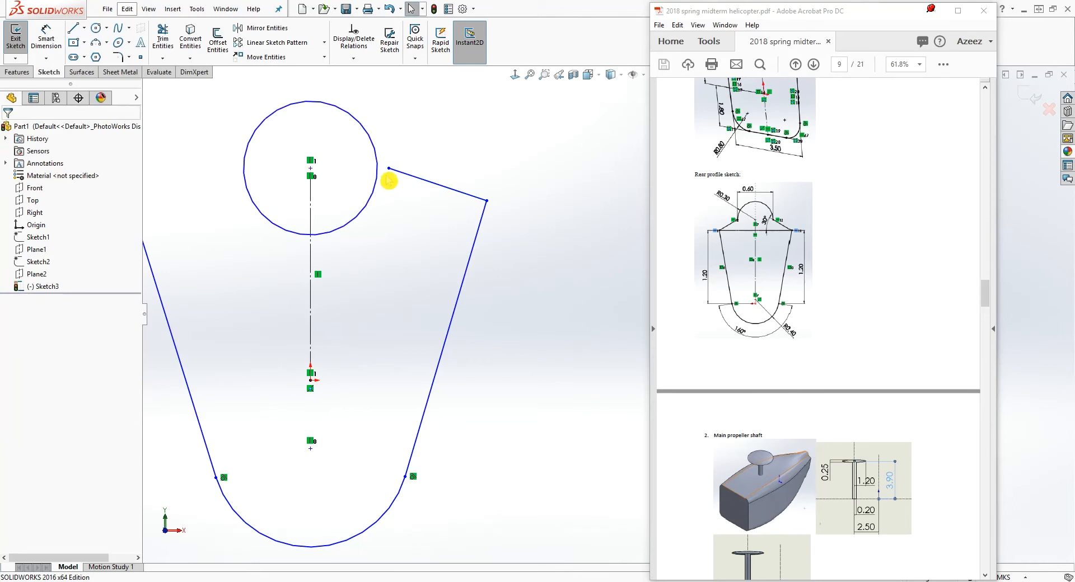
- Make the new line's inner endpoint horizontal with the upper circle's centre and attach it coincident to the circle
{"action": "left_click", "coordinate": [389, 168]}
{"action": "left_click", "coordinate": [310, 168], "text": "ctrl"}
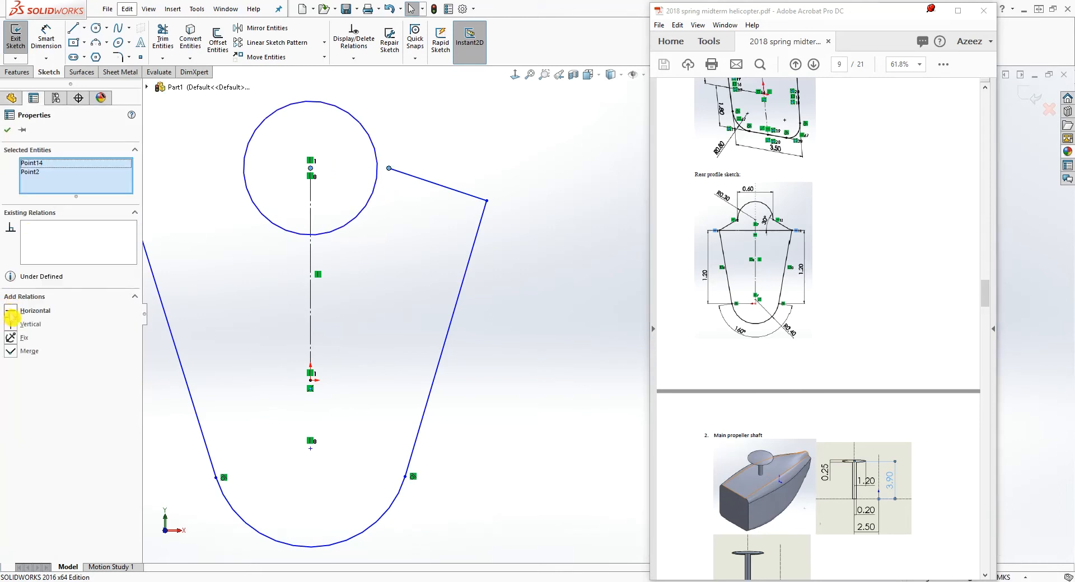
{"action": "left_click", "coordinate": [26, 323]}
{"action": "left_click", "coordinate": [385, 194]}
{"action": "left_click_drag", "start_coordinate": [389, 168], "coordinate": [378, 164]}
{"action": "left_click", "coordinate": [402, 213]}
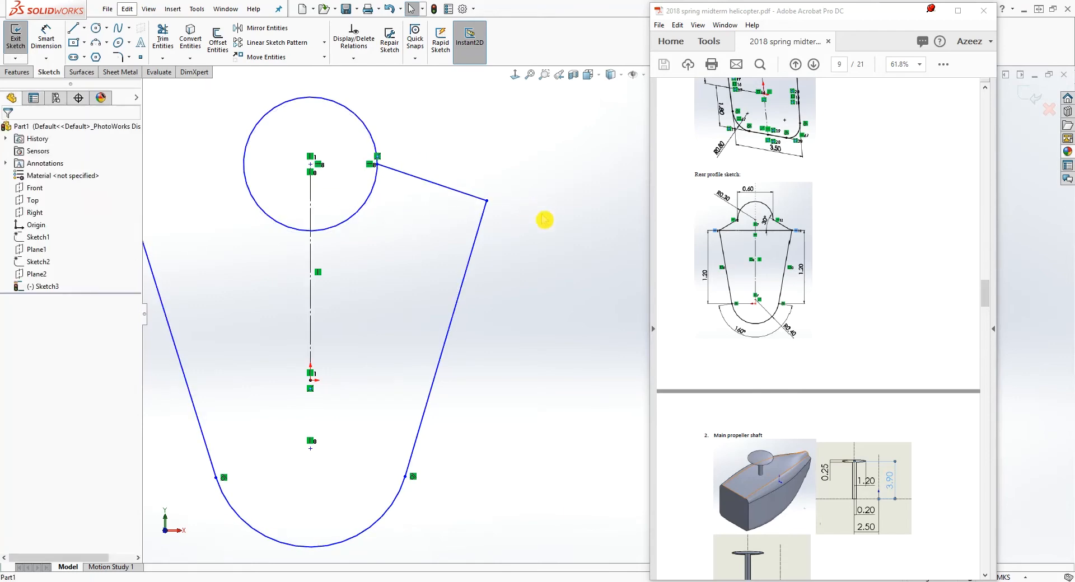
- Draw a line from the left side line's upper end toward the upper circle, ending just outside it near centre height
{"action": "scroll", "coordinate": [468, 285], "scroll_direction": "up", "scroll_amount": 2}
{"action": "key", "text": "l"}
{"action": "left_click", "coordinate": [278, 240]}
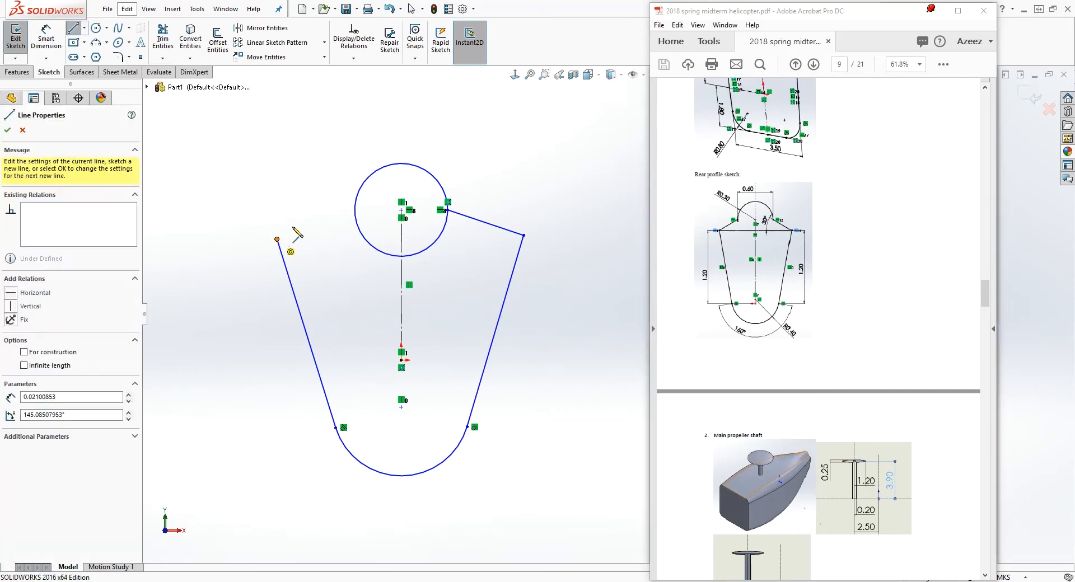
{"action": "left_click", "coordinate": [340, 214]}
{"action": "key", "text": "Escape"}
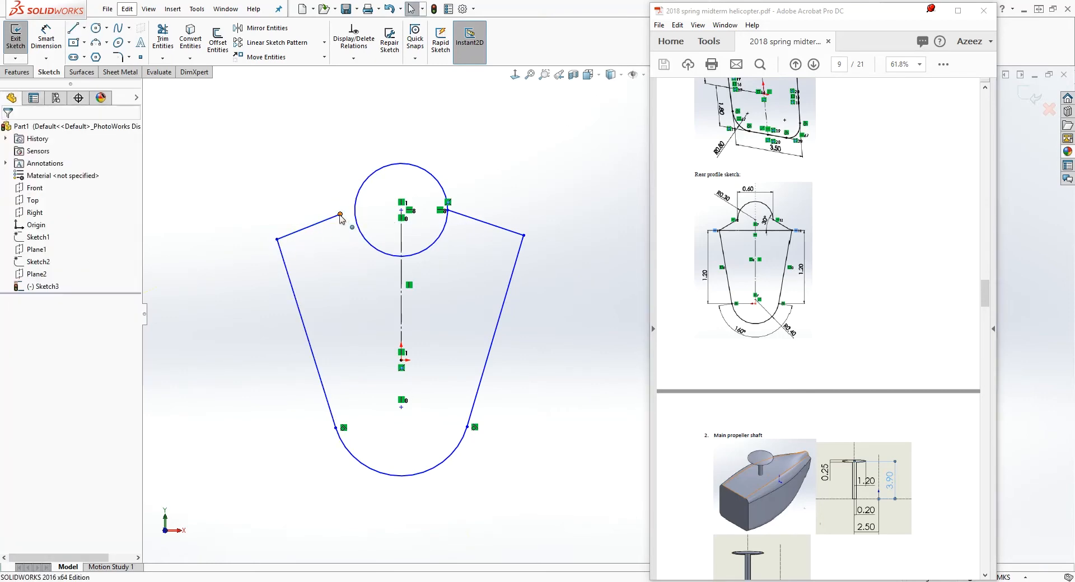
- Make the left line's inner endpoint horizontal with the upper circle's centre and attach it coincident to the circle
{"action": "left_click", "coordinate": [340, 214]}
{"action": "left_click", "coordinate": [401, 210], "text": "ctrl"}
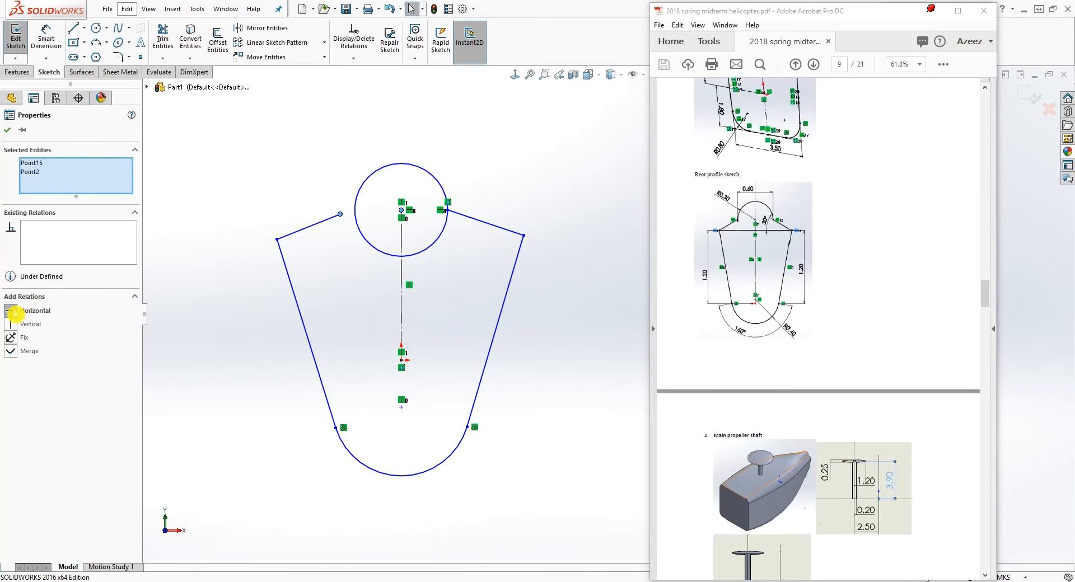
{"action": "left_click", "coordinate": [12, 312]}
{"action": "left_click", "coordinate": [292, 211]}
{"action": "scroll", "coordinate": [293, 211], "scroll_direction": "down", "scroll_amount": 1}
{"action": "mouse_move", "coordinate": [349, 219]}
{"action": "left_mouse_down"}
{"action": "mouse_move", "coordinate": [385, 211]}
{"action": "mouse_move", "coordinate": [348, 214]}
{"action": "mouse_move", "coordinate": [314, 243]}
{"action": "mouse_move", "coordinate": [259, 237]}
{"action": "mouse_move", "coordinate": [250, 252]}
{"action": "mouse_move", "coordinate": [279, 242]}
{"action": "left_mouse_up"}
{"action": "scroll", "coordinate": [431, 191], "scroll_direction": "down", "scroll_amount": 5}
{"action": "scroll", "coordinate": [569, 252], "scroll_direction": "up", "scroll_amount": 6}
{"action": "scroll", "coordinate": [616, 336], "scroll_direction": "down", "scroll_amount": 3}
{"action": "scroll", "coordinate": [625, 331], "scroll_direction": "up", "scroll_amount": 3}
{"action": "scroll", "coordinate": [630, 314], "scroll_direction": "down", "scroll_amount": 5}
{"action": "scroll", "coordinate": [329, 229], "scroll_direction": "up", "scroll_amount": 1}
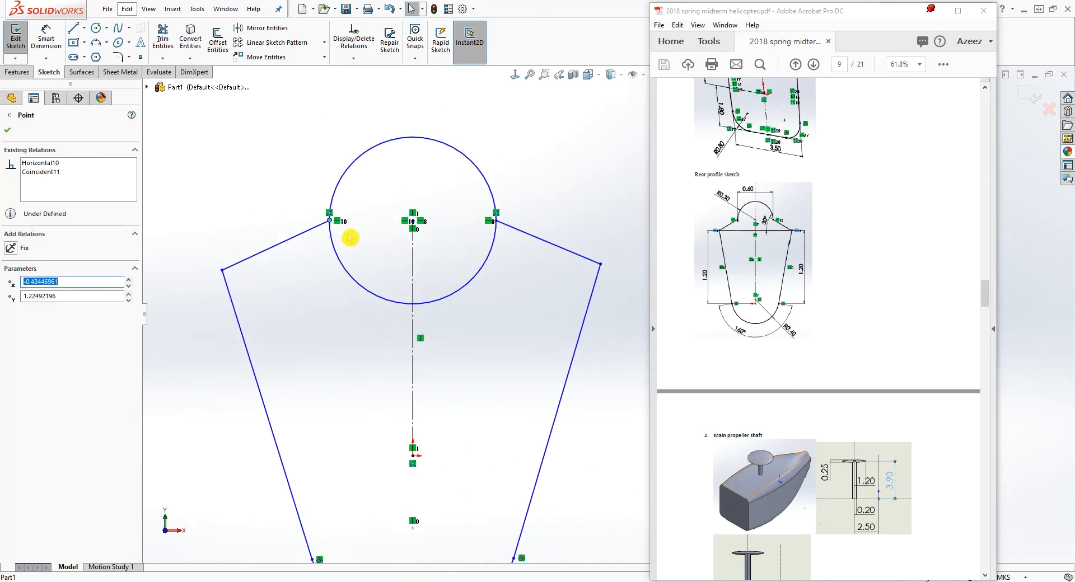
{"action": "key", "text": "Escape"}
- Draw a line connecting the upper ends of the two slanted side lines and make it horizontal
{"action": "right_click_drag", "start_coordinate": [476, 360], "coordinate": [336, 343]}
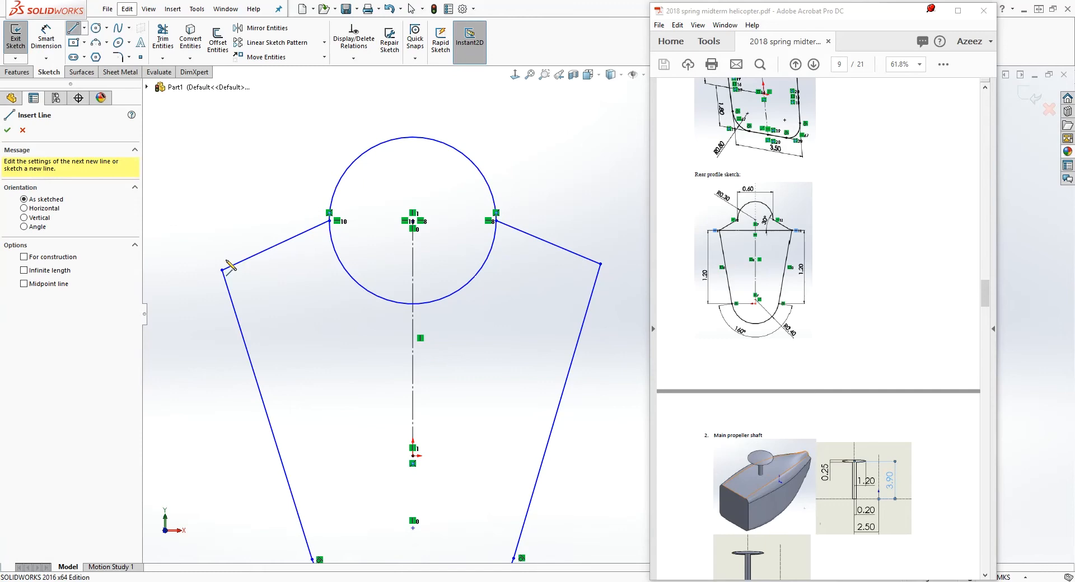
{"action": "left_click", "coordinate": [222, 271]}
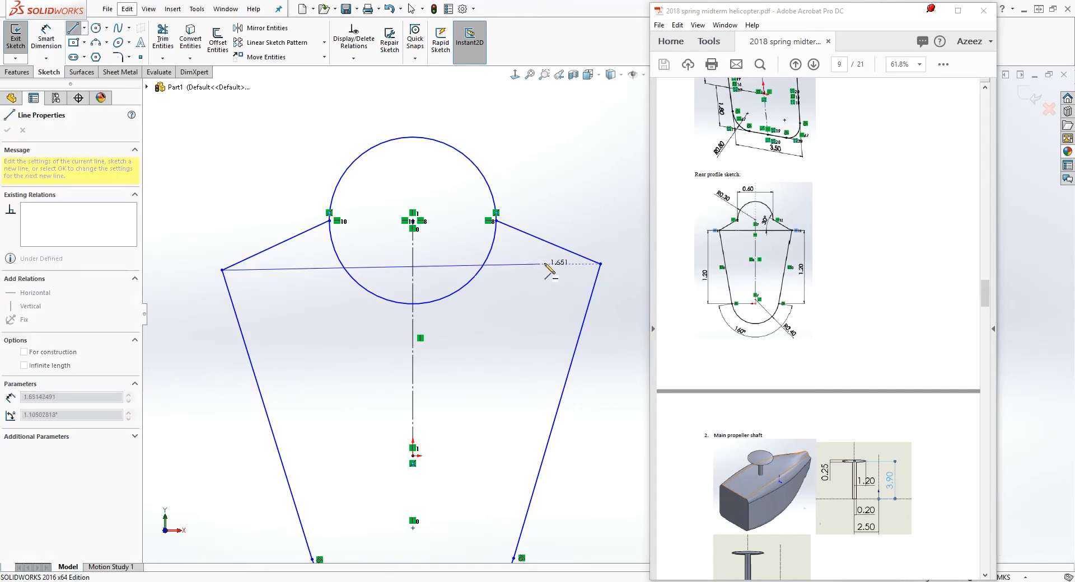
{"action": "left_click", "coordinate": [601, 263]}
{"action": "key", "text": "Escape"}
{"action": "left_click", "coordinate": [511, 266]}
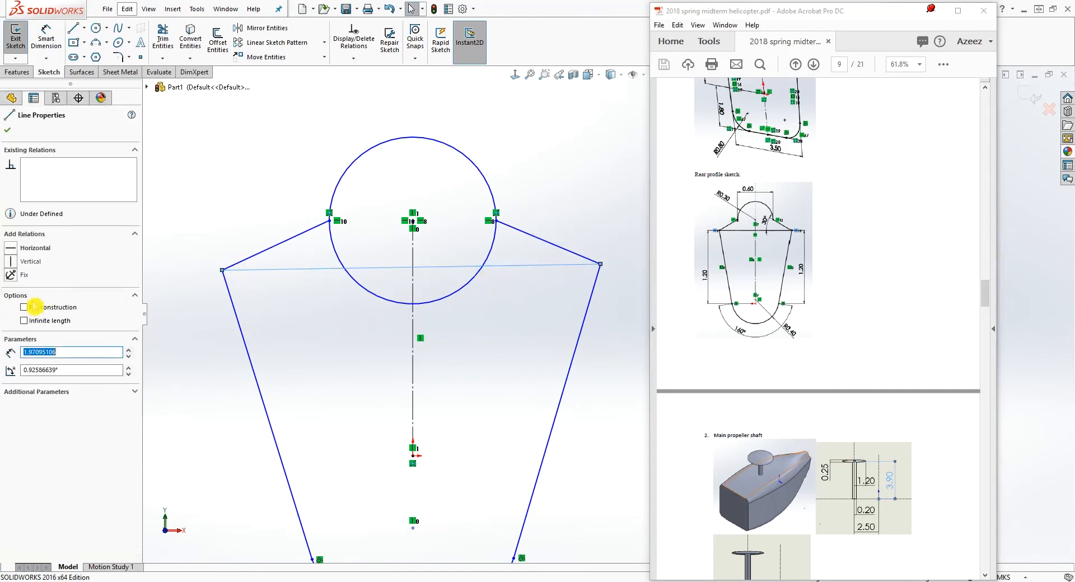
{"action": "left_click", "coordinate": [14, 252]}
{"action": "left_click", "coordinate": [493, 301]}
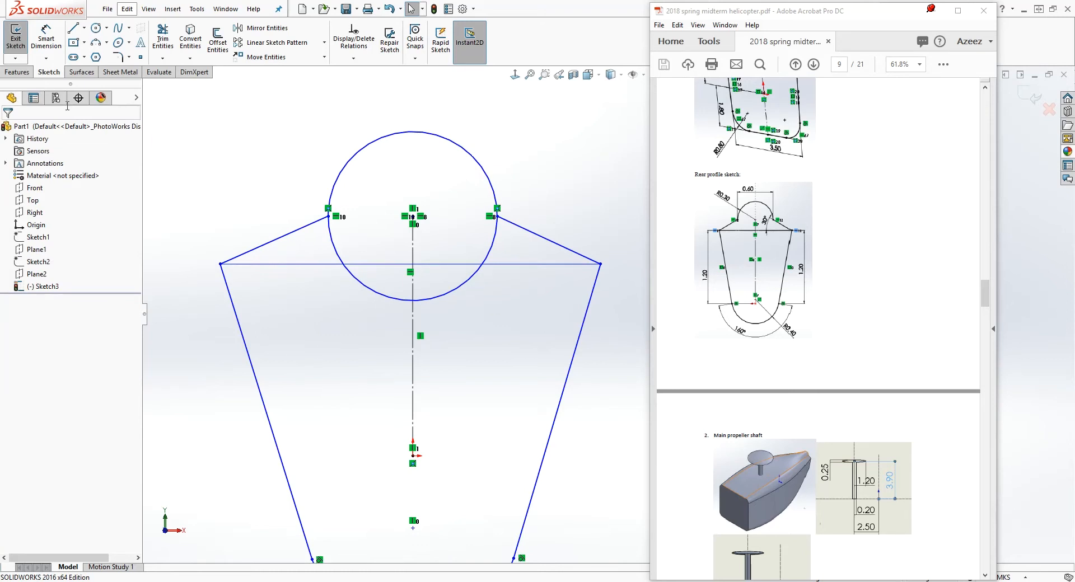
- Trim away the lower part of the upper circle between the two shoulder lines, leaving only the top arc
{"action": "scroll", "coordinate": [604, 315], "scroll_direction": "up", "scroll_amount": 4}
{"action": "scroll", "coordinate": [627, 371], "scroll_direction": "down", "scroll_amount": 1}
{"action": "scroll", "coordinate": [631, 364], "scroll_direction": "down", "scroll_amount": 1}
{"action": "left_click", "coordinate": [163, 40]}
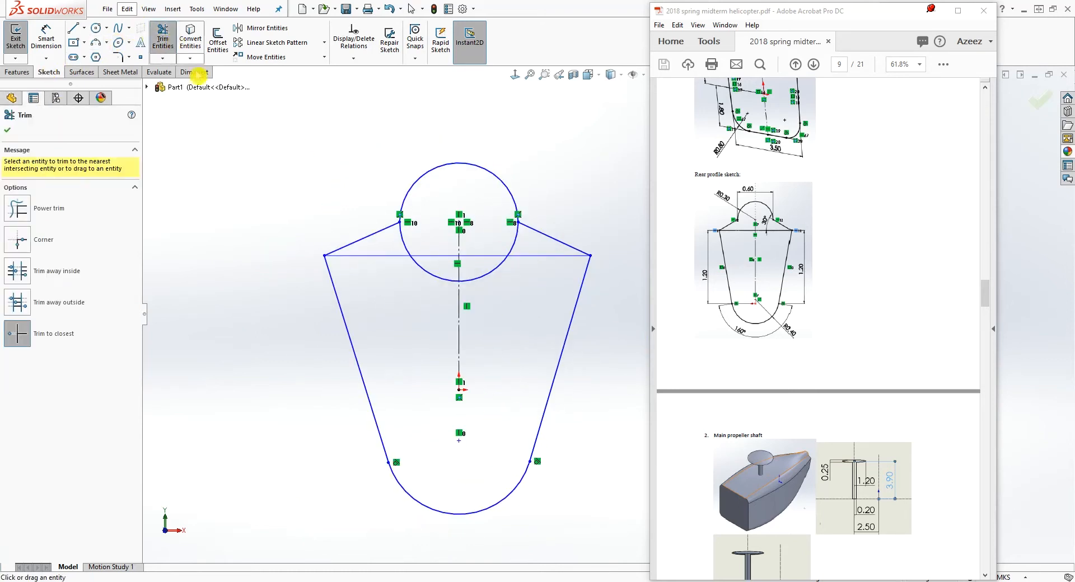
{"action": "mouse_move", "coordinate": [403, 245]}
{"action": "left_mouse_down"}
{"action": "mouse_move", "coordinate": [428, 274]}
{"action": "mouse_move", "coordinate": [492, 281]}
{"action": "mouse_move", "coordinate": [511, 249]}
{"action": "left_mouse_up"}
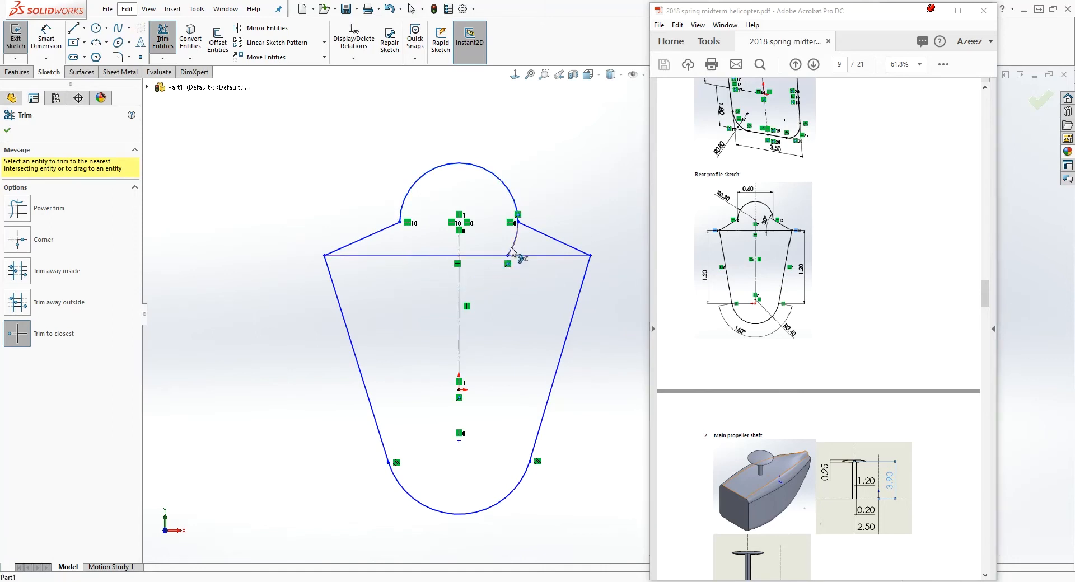
{"action": "scroll", "coordinate": [616, 302], "scroll_direction": "down", "scroll_amount": 1}
{"action": "key", "text": "Escape"}
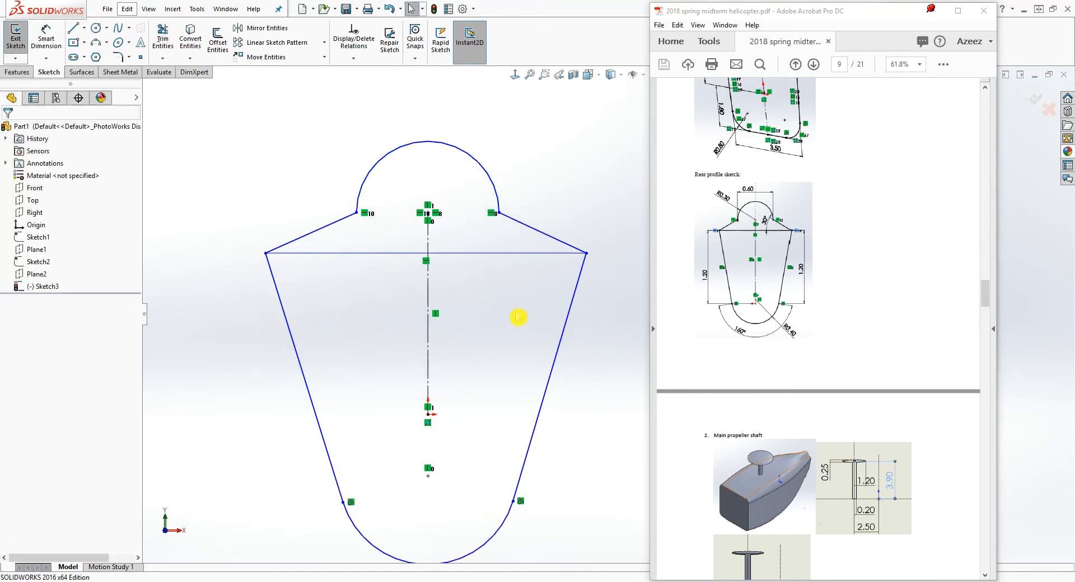
- Convert the horizontal connecting line to construction geometry and make the two slanted side lines symmetric about the vertical centreline
{"action": "left_click", "coordinate": [319, 254]}
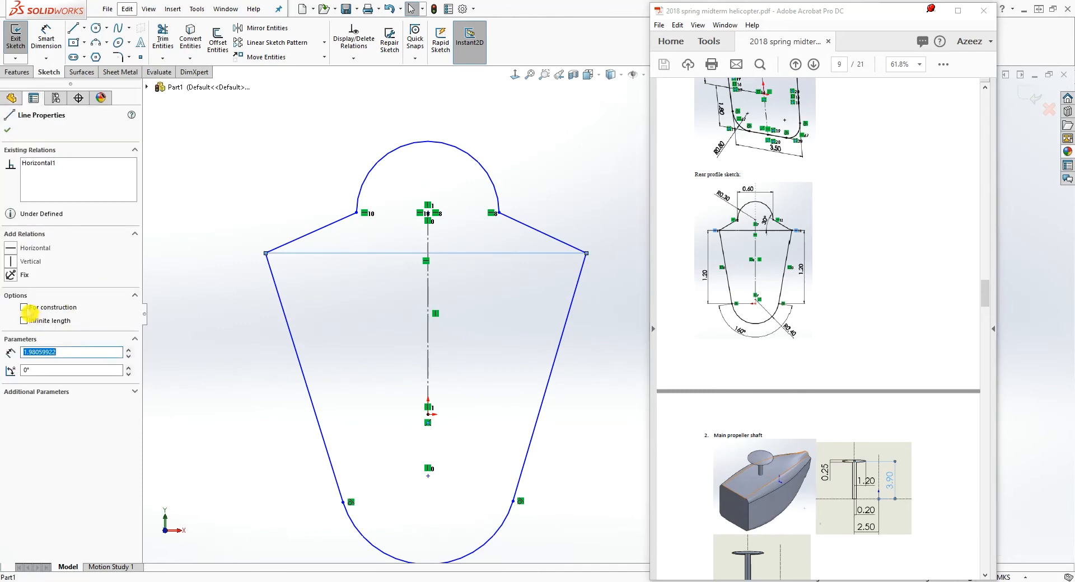
{"action": "left_click", "coordinate": [187, 288]}
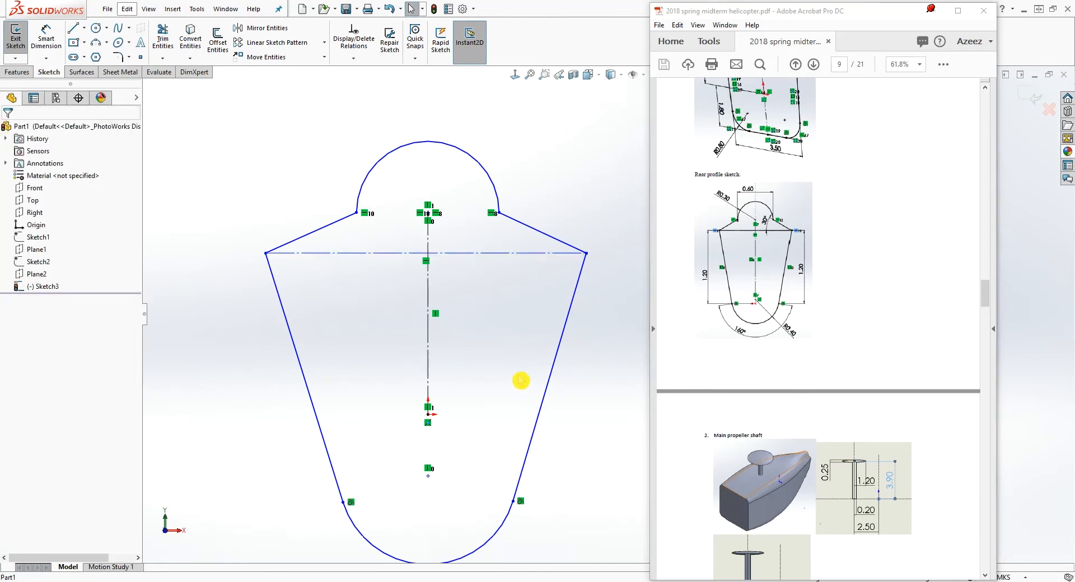
{"action": "left_click", "coordinate": [562, 337]}
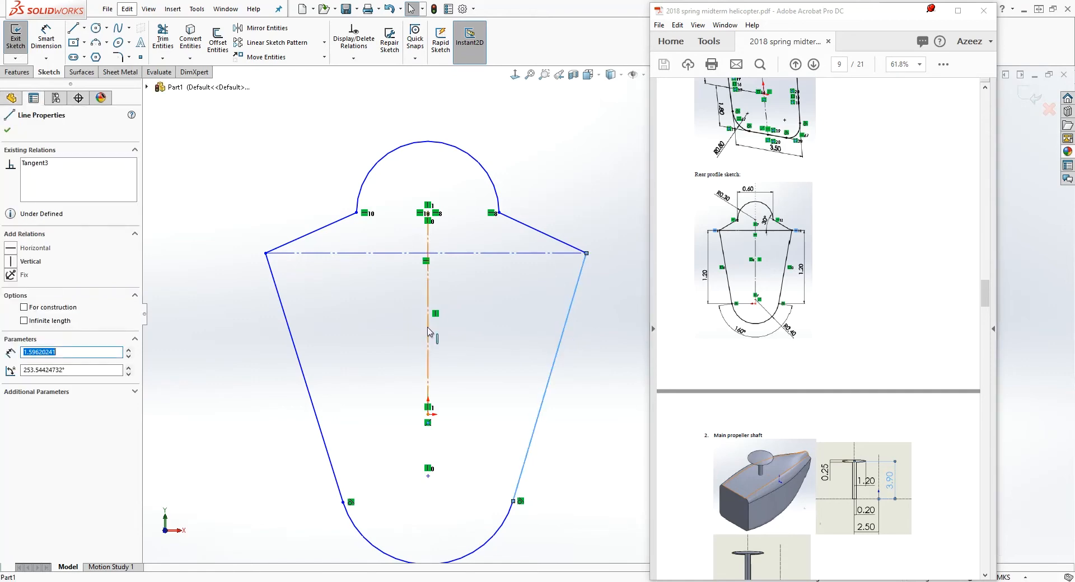
{"action": "left_click", "coordinate": [295, 347], "text": "ctrl"}
{"action": "left_click", "coordinate": [296, 347], "text": "ctrl"}
{"action": "left_click", "coordinate": [12, 378]}
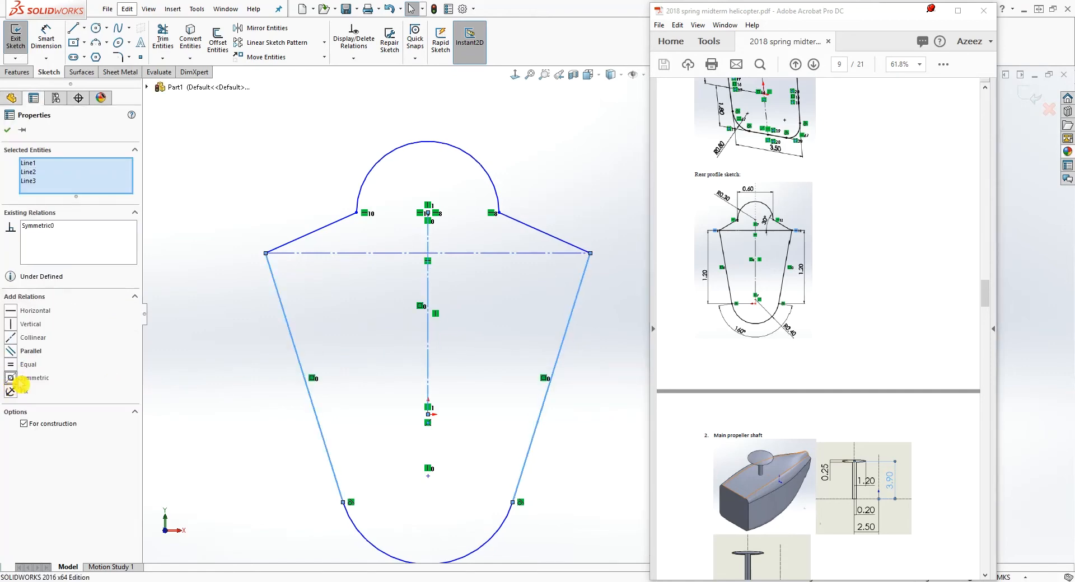
{"action": "key", "text": "Escape"}
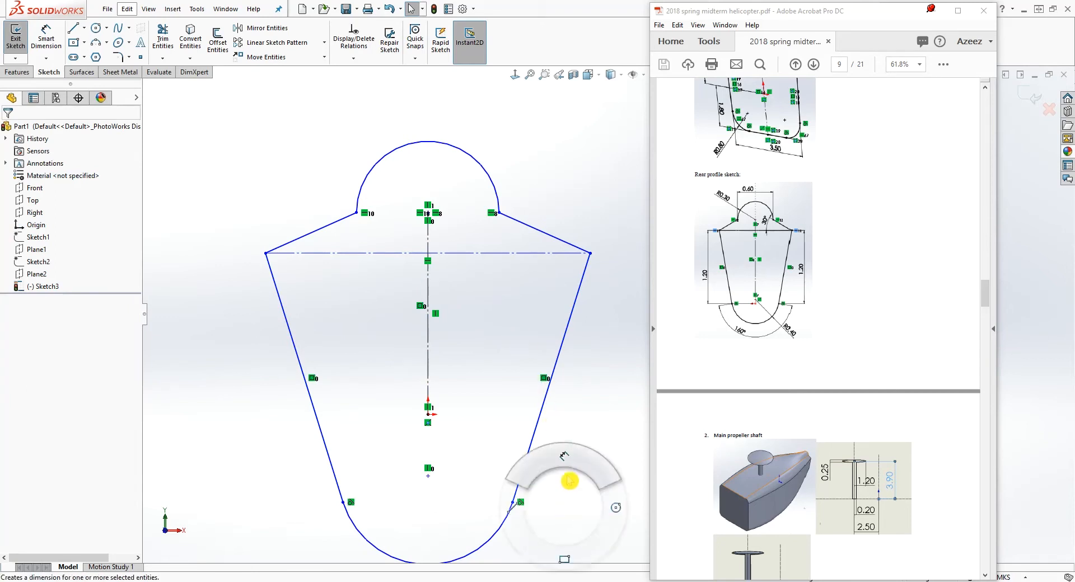
- Dimension the bottom arc with a radius of 0.4 m
{"action": "right_click_drag", "start_coordinate": [567, 494], "coordinate": [566, 406]}
{"action": "scroll", "coordinate": [588, 464], "scroll_direction": "up", "scroll_amount": 1}
{"action": "scroll", "coordinate": [591, 464], "scroll_direction": "down", "scroll_amount": 2}
{"action": "scroll", "coordinate": [589, 462], "scroll_direction": "up", "scroll_amount": 1}
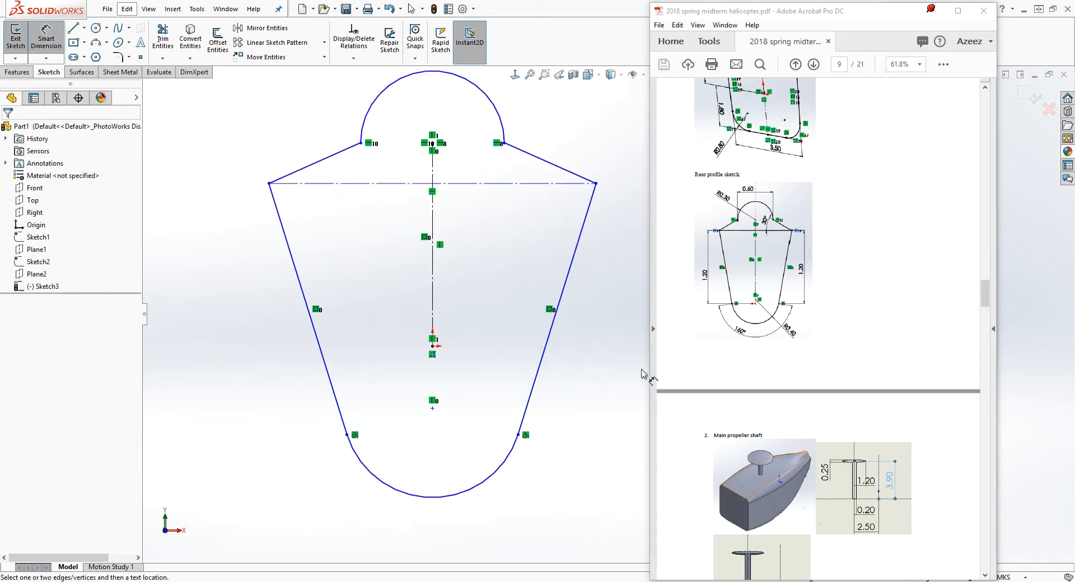
{"action": "left_click", "coordinate": [498, 478]}
{"action": "left_click", "coordinate": [532, 521]}
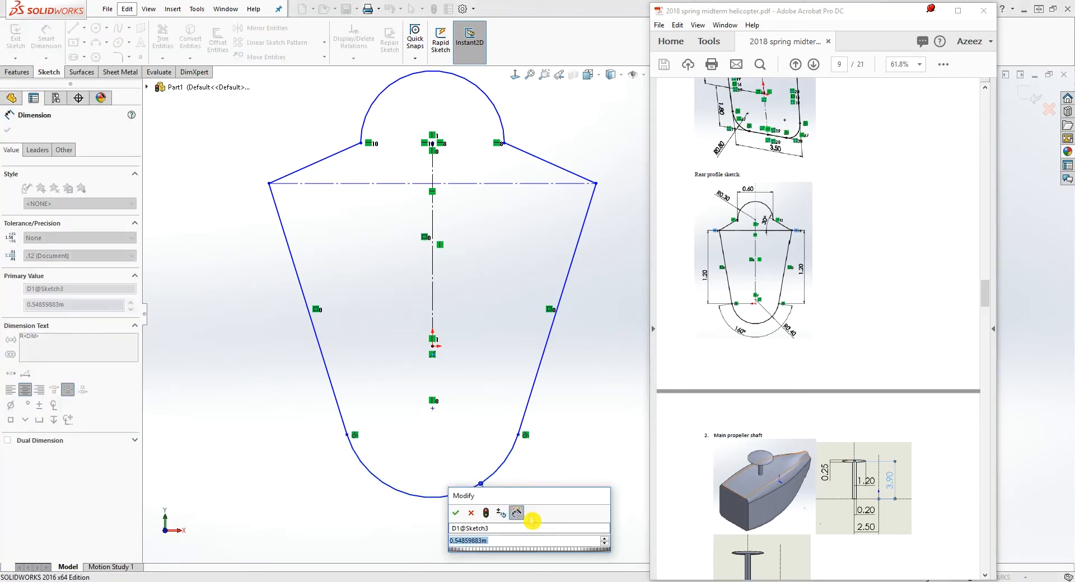
{"action": "type", "text": "0.4"}
{"action": "key", "text": "Return"}
{"action": "key", "text": "Escape"}
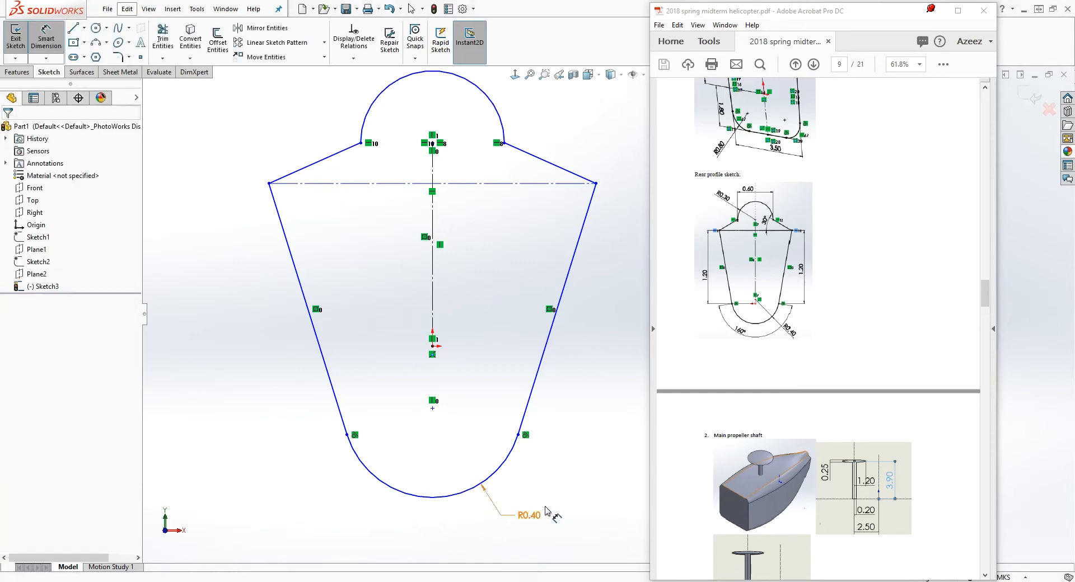
- Dimension the horizontal distance between the top arc's two endpoints as 0.6 m
{"action": "scroll", "coordinate": [568, 206], "scroll_direction": "up", "scroll_amount": 2}
{"action": "scroll", "coordinate": [583, 176], "scroll_direction": "down", "scroll_amount": 2}
{"action": "right_click_drag", "start_coordinate": [600, 299], "coordinate": [569, 250]}
{"action": "key", "text": "Escape"}
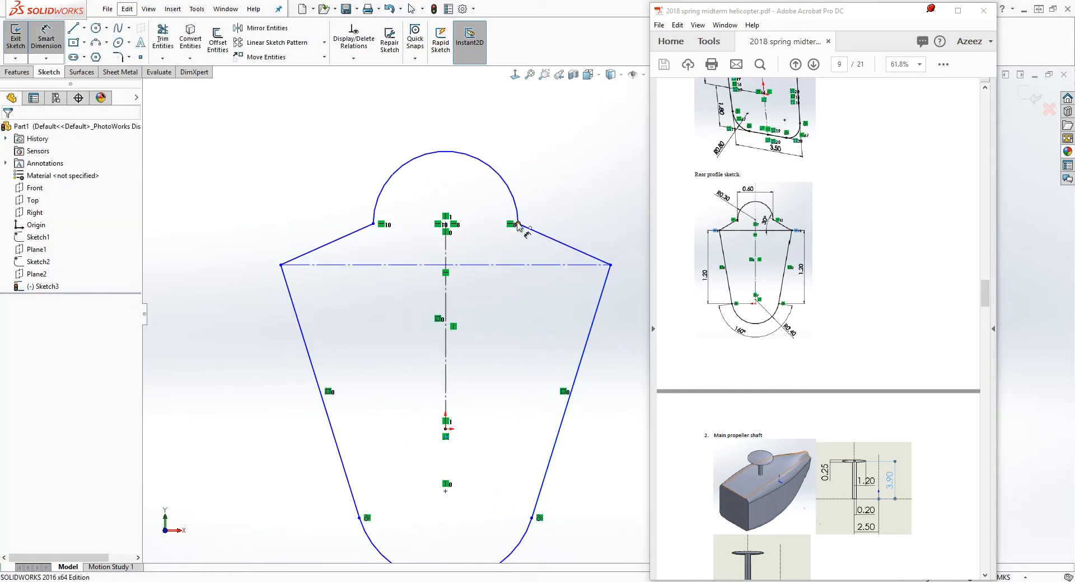
{"action": "left_click", "coordinate": [519, 224]}
{"action": "left_click", "coordinate": [373, 224]}
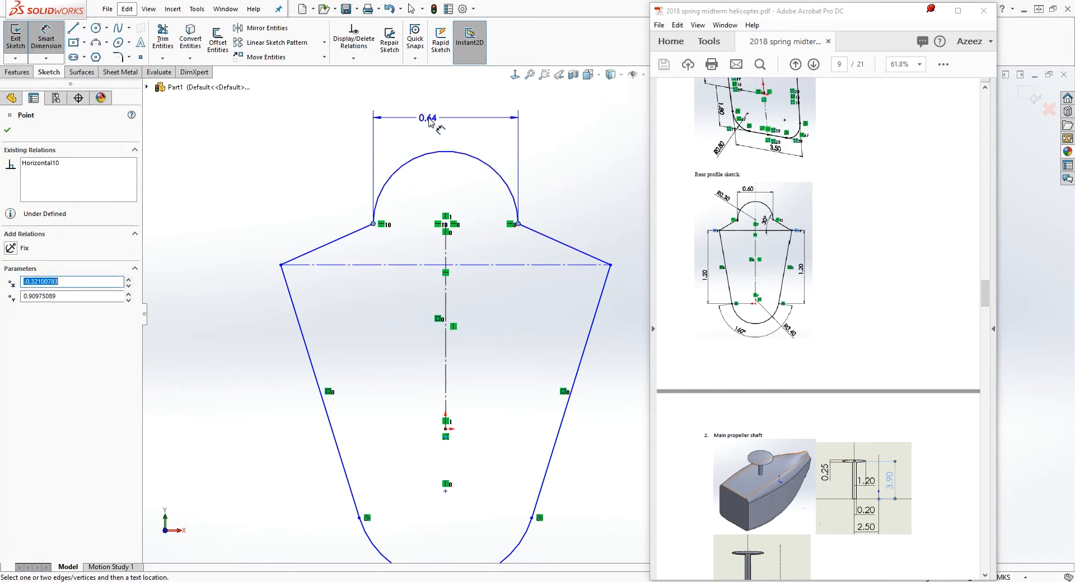
{"action": "left_click", "coordinate": [435, 112]}
{"action": "type", "text": ".6"}
{"action": "key", "text": "Return"}
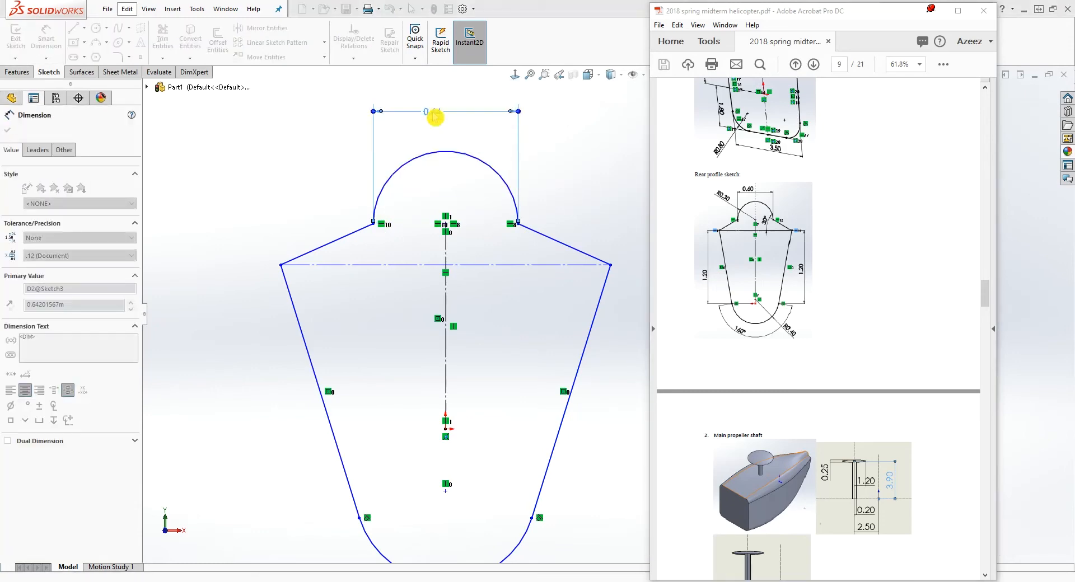
{"action": "key", "text": "Escape"}
- Dimension the angle between the right shoulder line and the horizontal construction line as 30 degrees
{"action": "right_click_drag", "start_coordinate": [518, 280], "coordinate": [521, 263]}
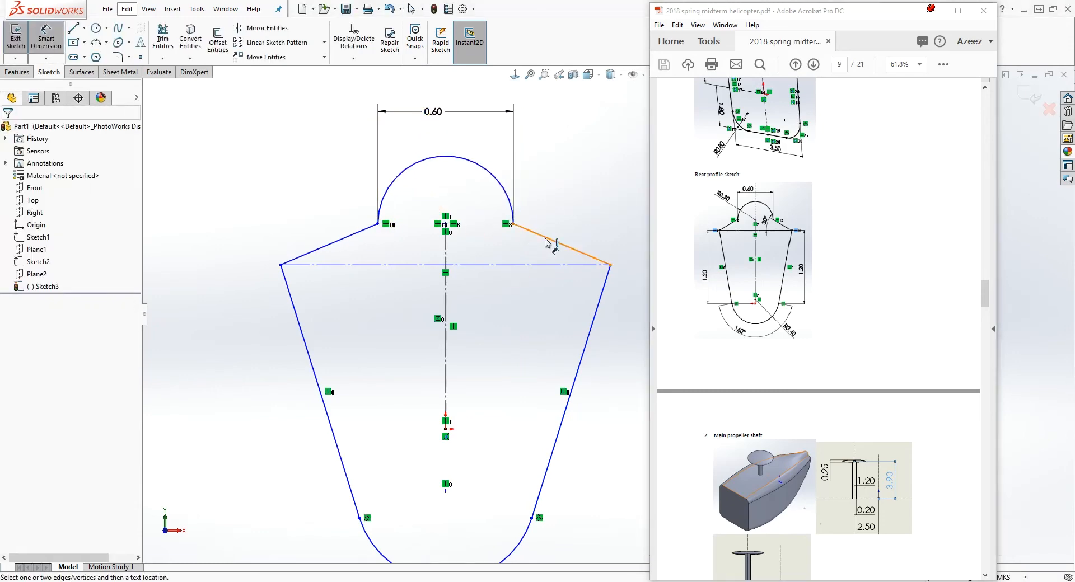
{"action": "left_click", "coordinate": [546, 238]}
{"action": "left_click", "coordinate": [535, 265]}
{"action": "left_click", "coordinate": [520, 255]}
{"action": "type", "text": "30"}
{"action": "key", "text": "Return"}
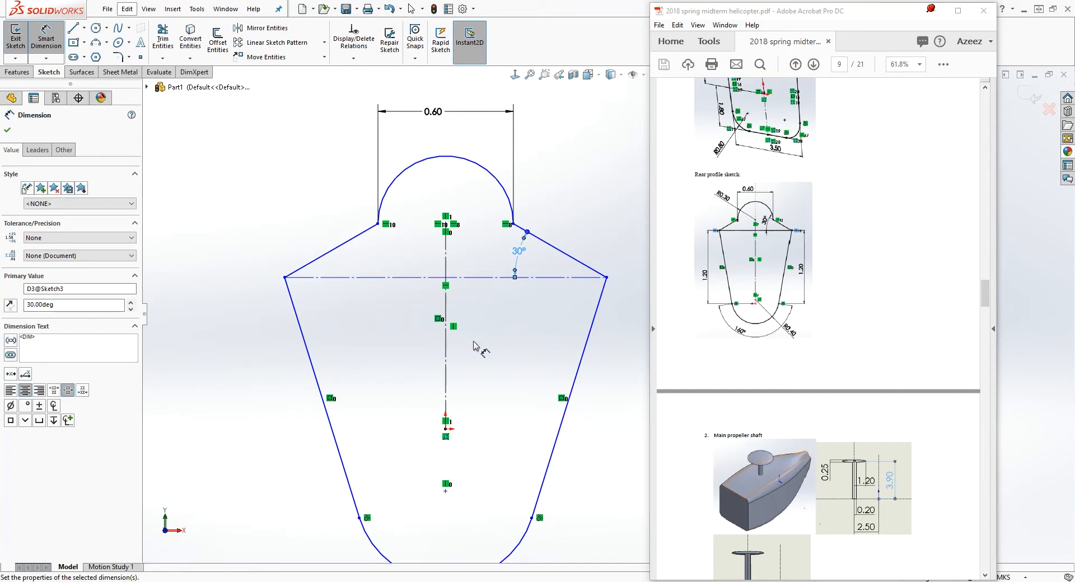
{"action": "scroll", "coordinate": [423, 387], "scroll_direction": "up", "scroll_amount": 3}
{"action": "scroll", "coordinate": [494, 464], "scroll_direction": "down", "scroll_amount": 1}
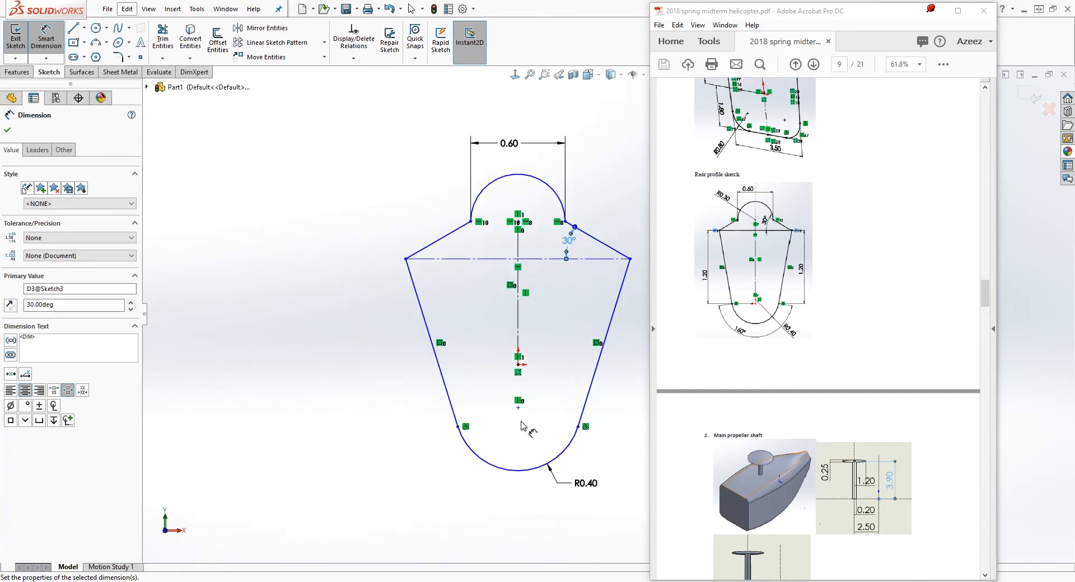
- Dimension the vertical distance from the origin to the profile's left upper corner as 1.2 m
{"action": "left_click", "coordinate": [519, 365]}
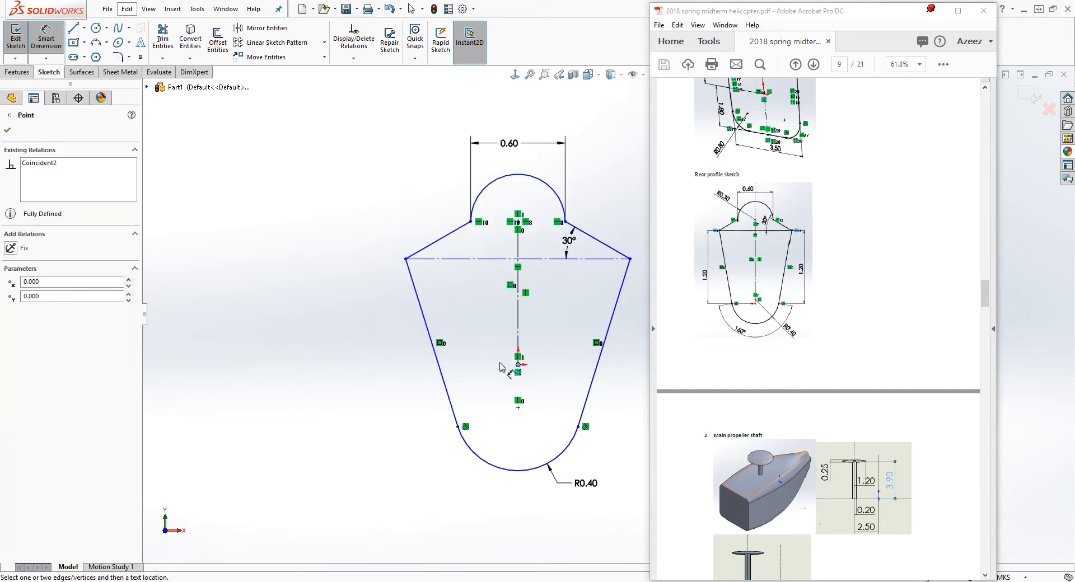
{"action": "left_click", "coordinate": [406, 259]}
{"action": "left_click", "coordinate": [303, 311]}
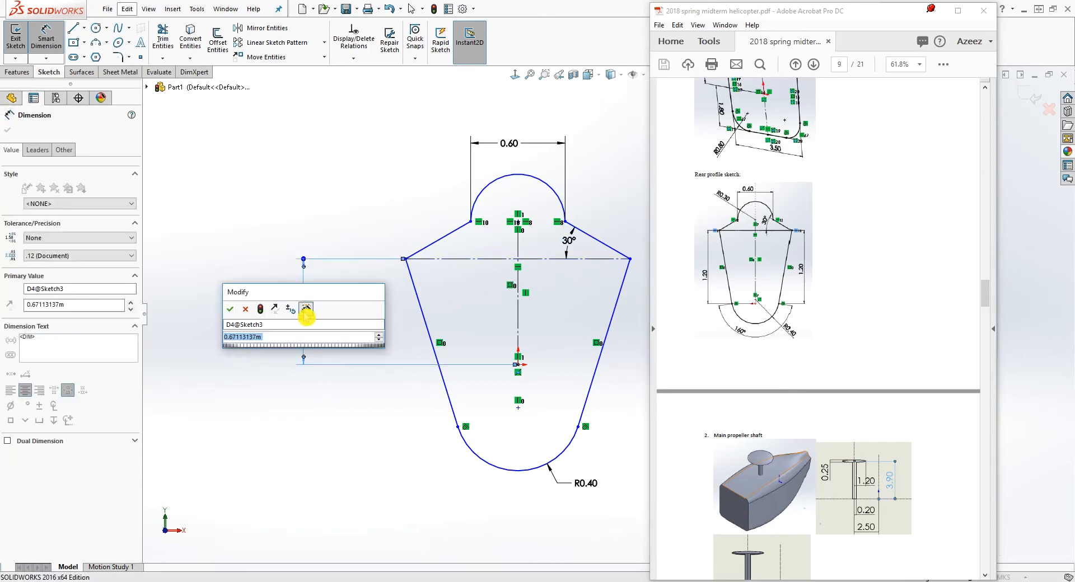
{"action": "type", "text": "1.2"}
{"action": "key", "text": "Return"}
{"action": "key", "text": "Escape"}
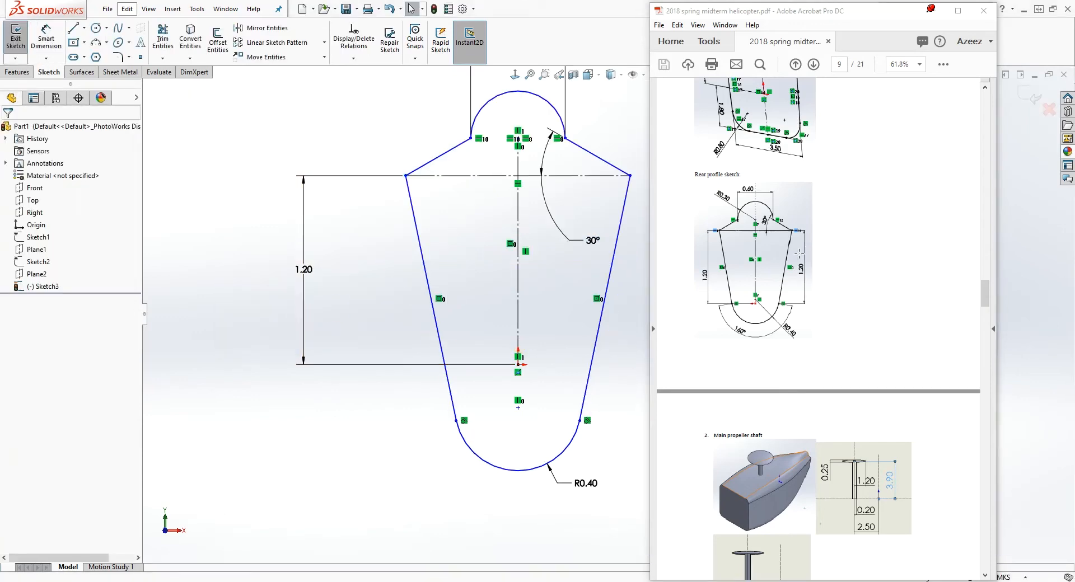
- Add a vertical dimension between the upper and lower endpoints of the right slanted side line
{"action": "left_click", "coordinate": [599, 484]}
{"action": "right_click_drag", "start_coordinate": [596, 477], "coordinate": [581, 402]}
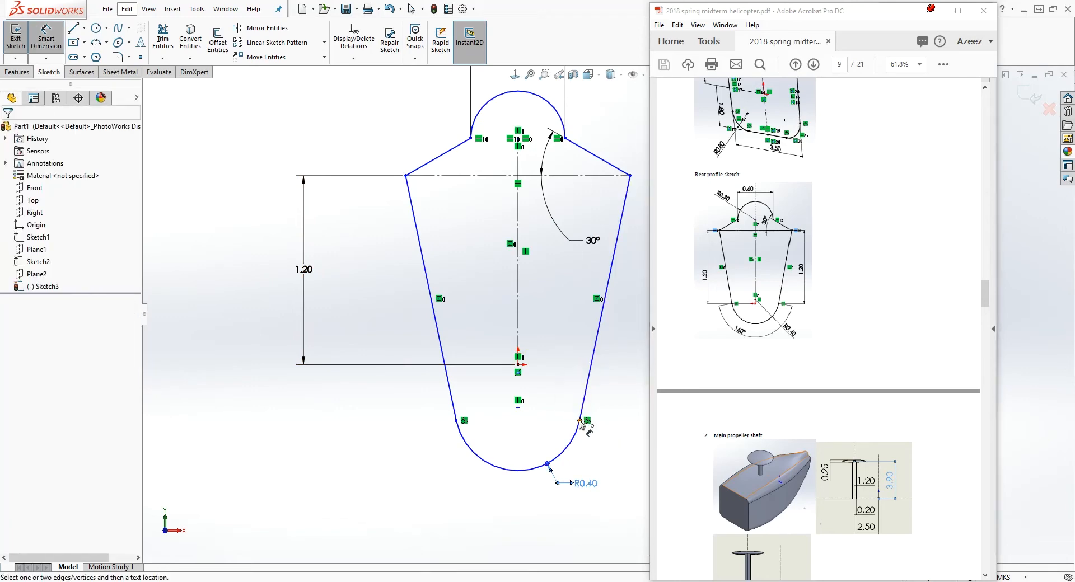
{"action": "left_click", "coordinate": [579, 421]}
{"action": "left_click", "coordinate": [630, 176]}
{"action": "left_click", "coordinate": [639, 261]}
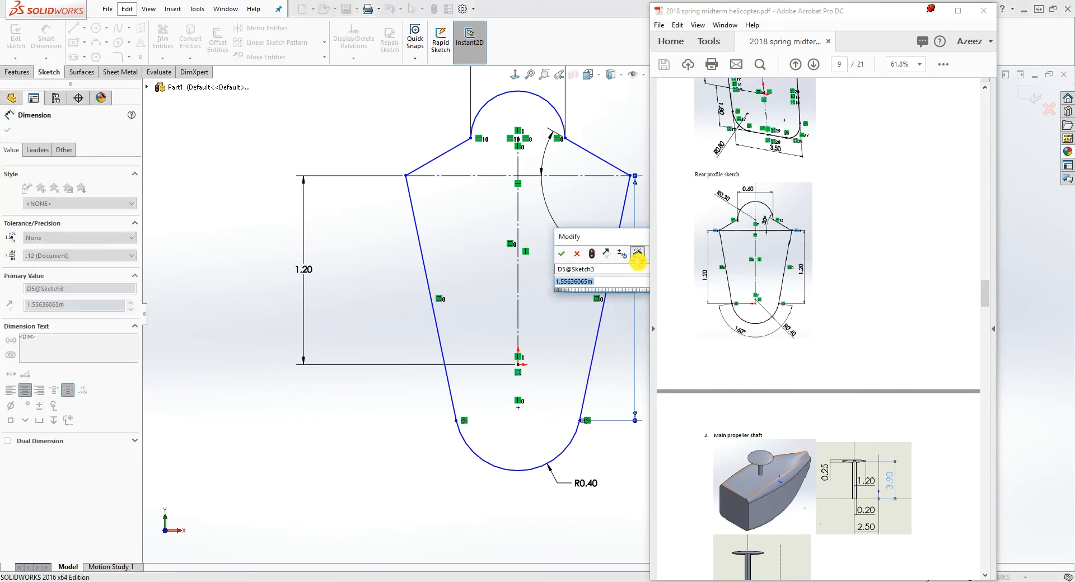
- Try 1.25 m and 1.2 m as the right side line's vertical dimension, and undo these value changes
{"action": "type", "text": "1.25"}
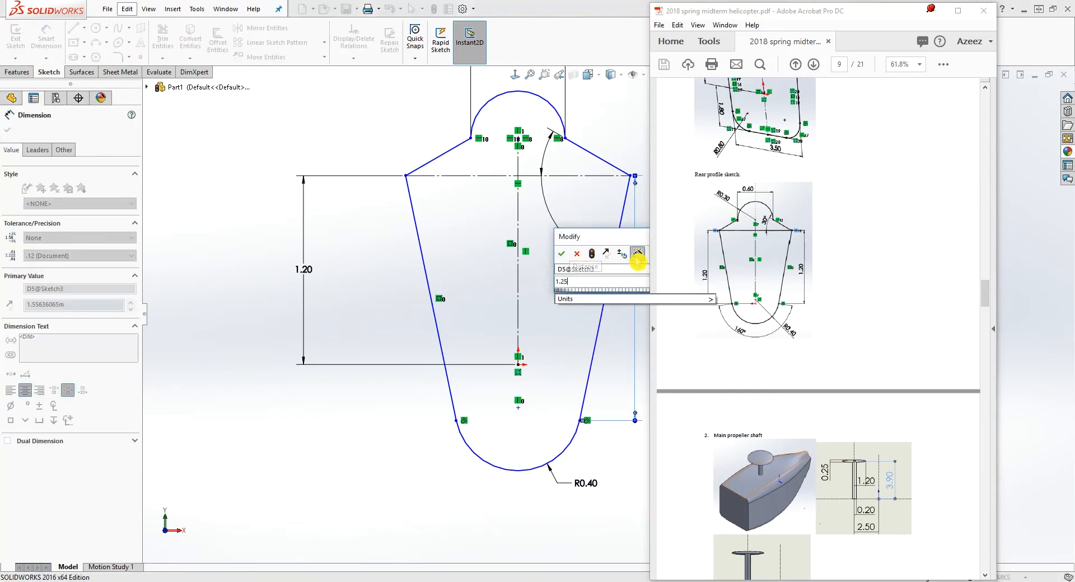
{"action": "key", "text": "Return"}
{"action": "left_click", "coordinate": [634, 242]}
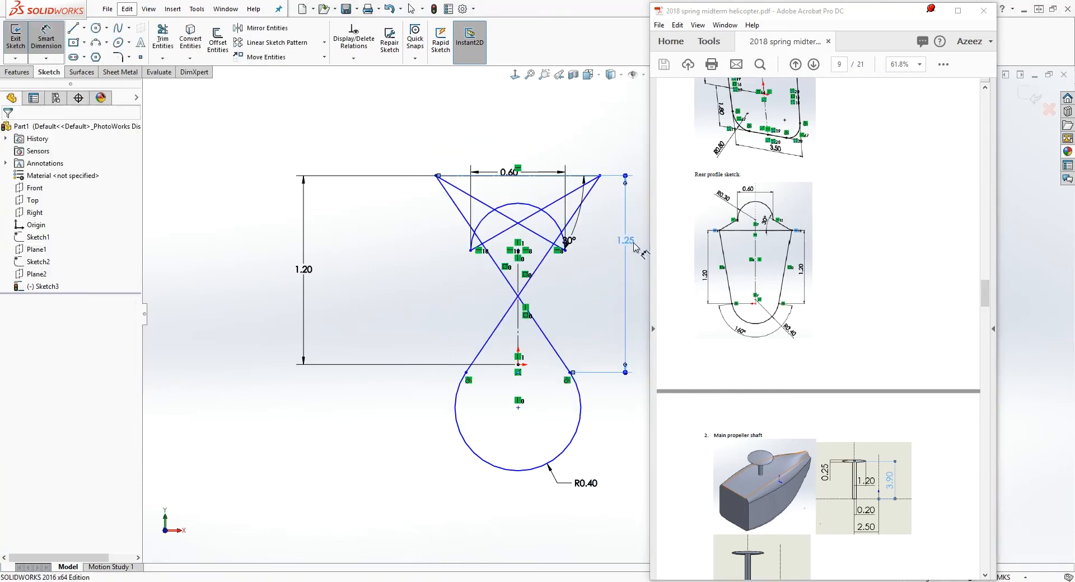
{"action": "type", "text": "2"}
{"action": "key", "text": "Return"}
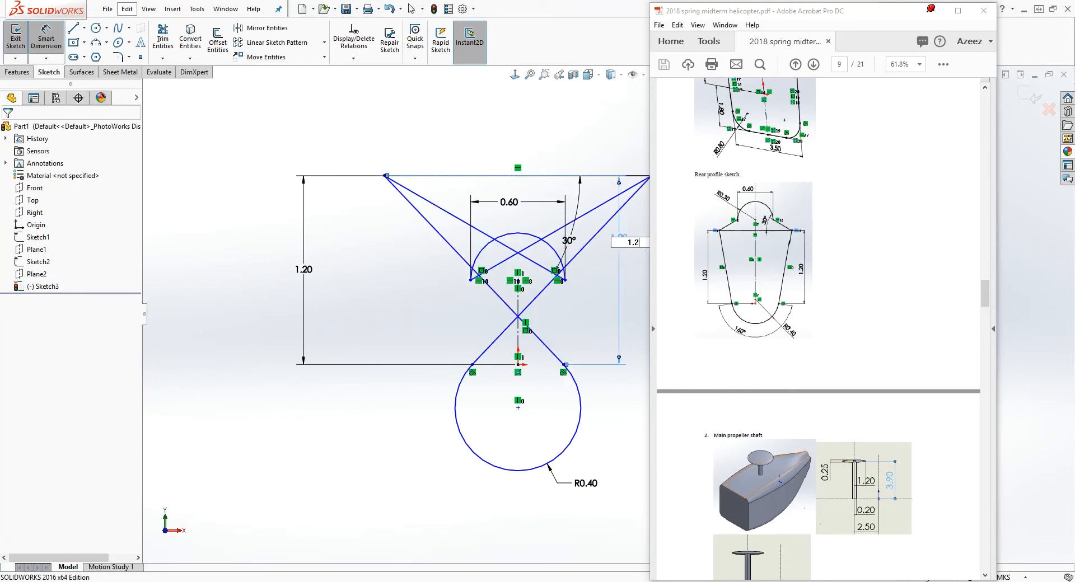
{"action": "key", "text": "Escape"}
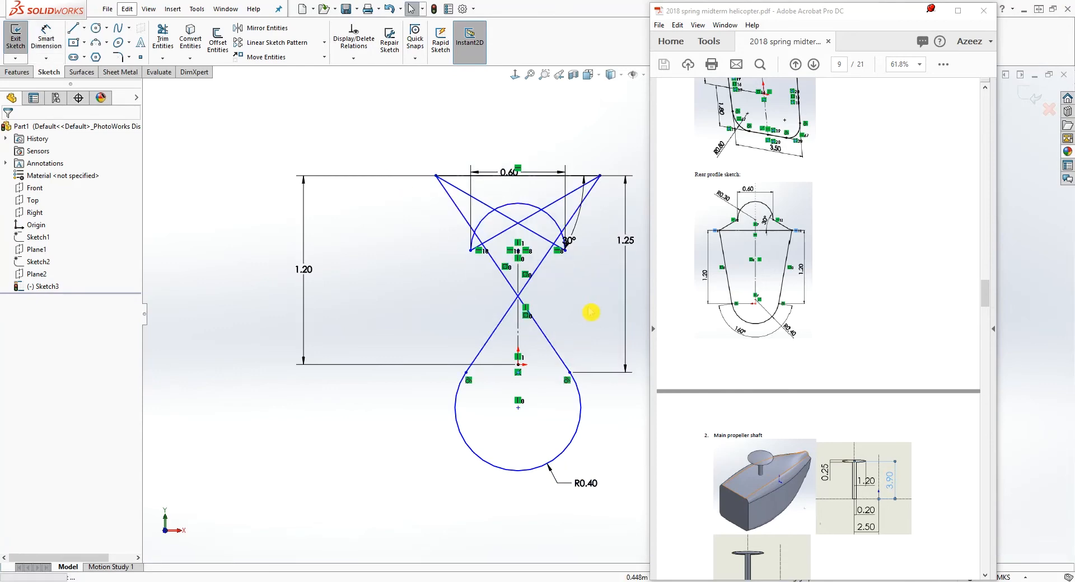
{"action": "key", "text": "ctrl+z"}
{"action": "scroll", "coordinate": [619, 307], "scroll_direction": "down", "scroll_amount": 5}
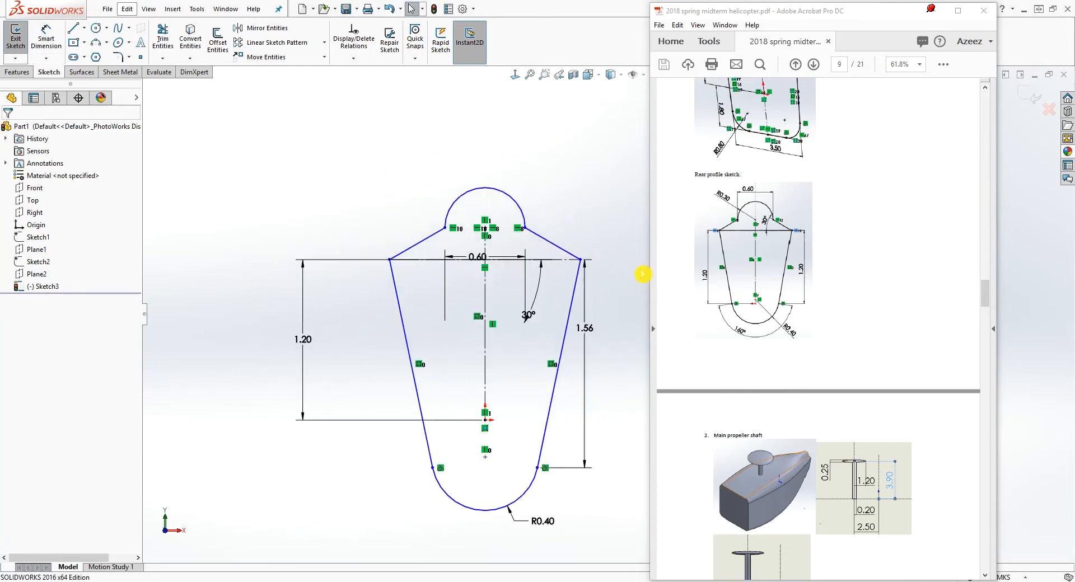
- Delete the right side line's vertical dimension and reposition the 30-degree dimension beside the right shoulder line
{"action": "scroll", "coordinate": [595, 422], "scroll_direction": "up", "scroll_amount": 2}
{"action": "left_click_drag", "start_coordinate": [610, 455], "coordinate": [568, 345]}
{"action": "key", "text": "Delete"}
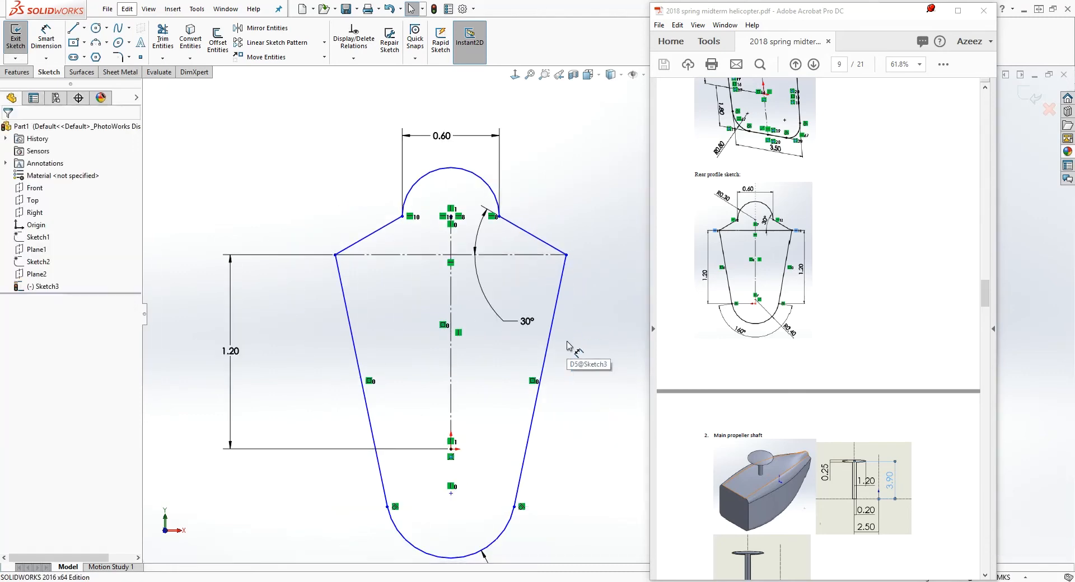
{"action": "left_click_drag", "start_coordinate": [526, 321], "coordinate": [494, 243]}
- Move the bottom arc's centre point up along the vertical centreline to about 0.24 m below the origin
{"action": "mouse_move", "coordinate": [451, 503]}
{"action": "left_mouse_down"}
{"action": "mouse_move", "coordinate": [467, 484]}
{"action": "mouse_move", "coordinate": [453, 483]}
{"action": "left_mouse_up"}
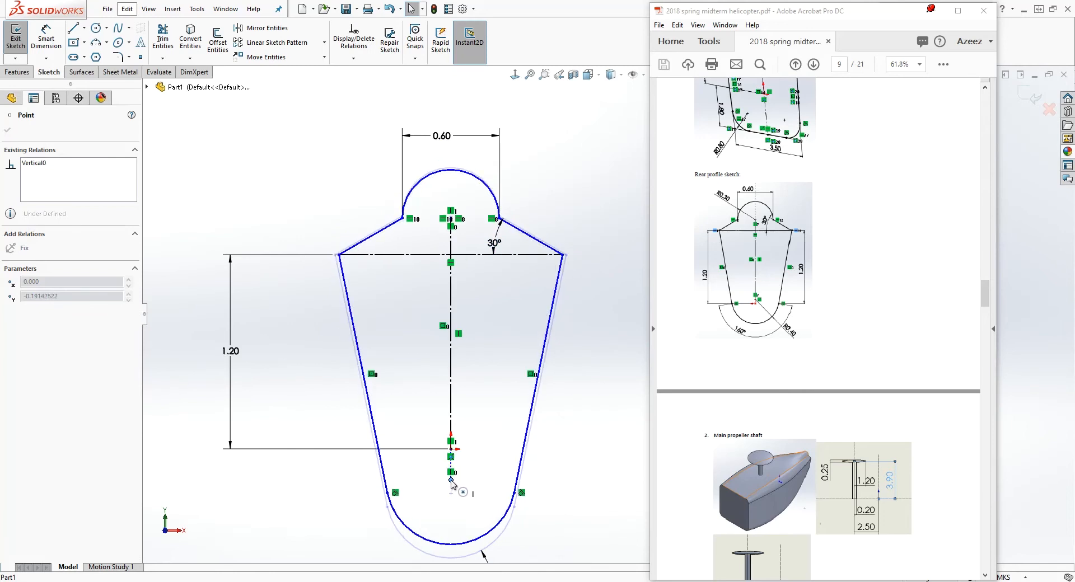
{"action": "left_click", "coordinate": [449, 478]}
{"action": "left_click", "coordinate": [535, 448]}
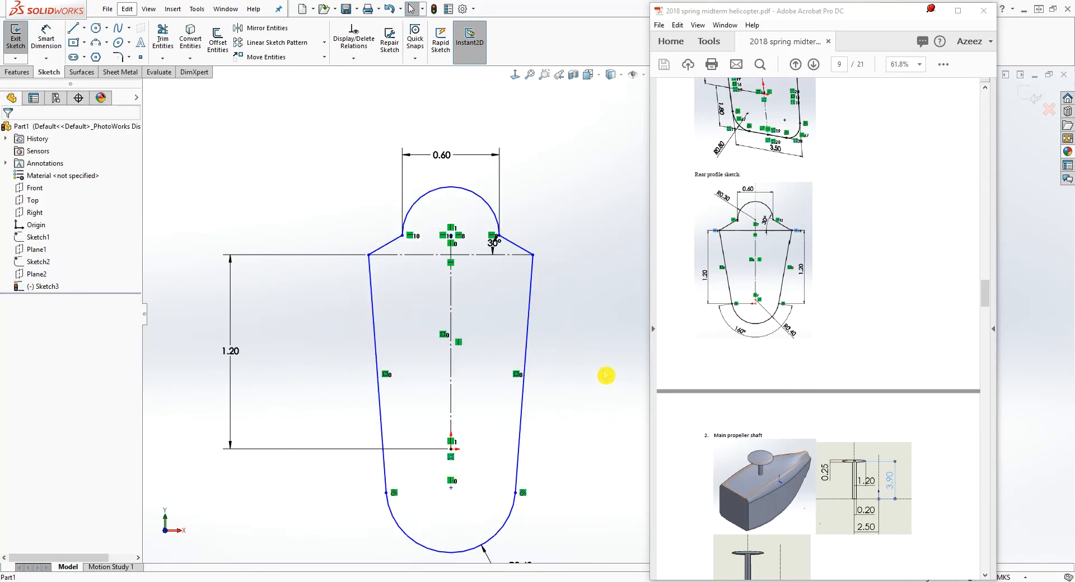
- Dimension the bottom arc's sweep angle about its centre, between its two endpoints, as 160 degrees
{"action": "scroll", "coordinate": [575, 448], "scroll_direction": "up", "scroll_amount": 2}
{"action": "scroll", "coordinate": [551, 487], "scroll_direction": "down", "scroll_amount": 2}
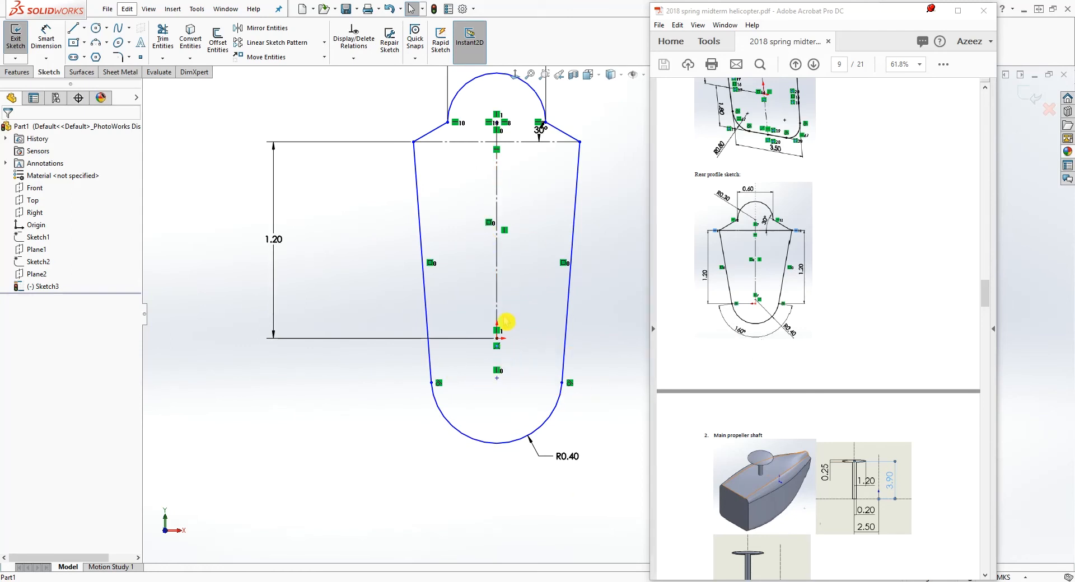
{"action": "left_click", "coordinate": [46, 41]}
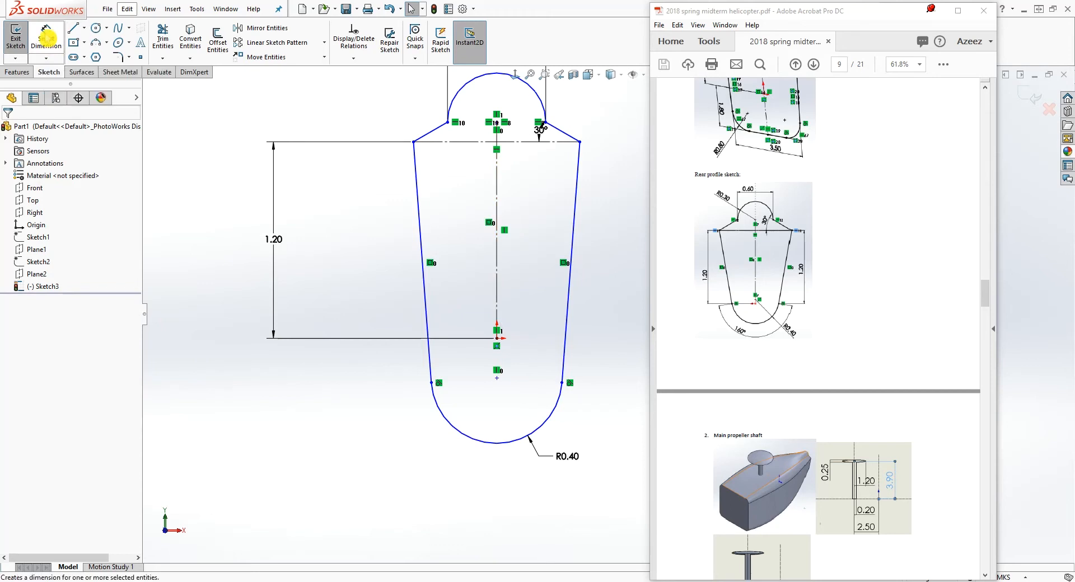
{"action": "left_click", "coordinate": [431, 383]}
{"action": "left_click", "coordinate": [497, 378]}
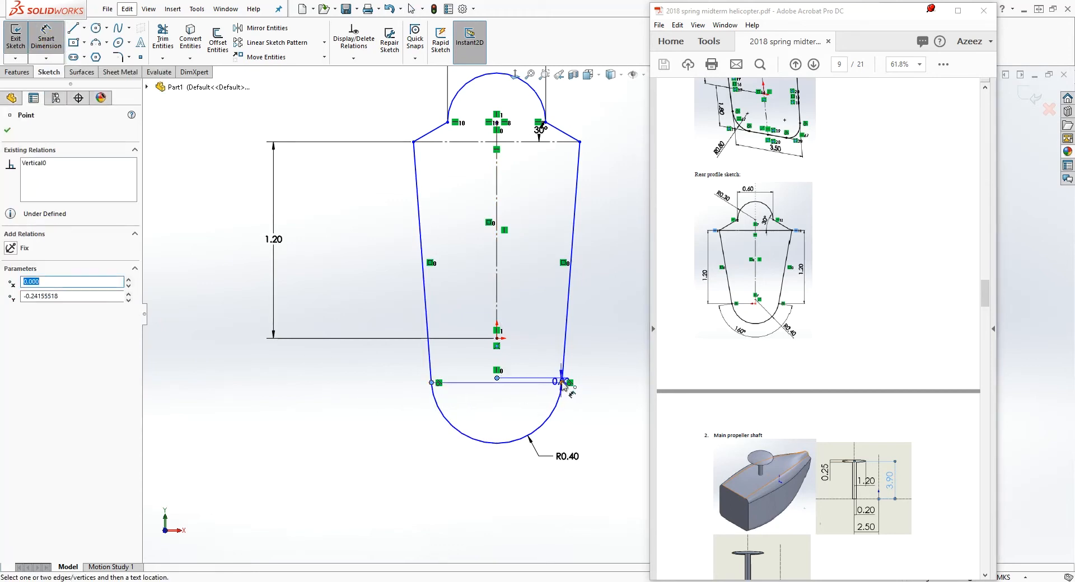
{"action": "left_click", "coordinate": [562, 384]}
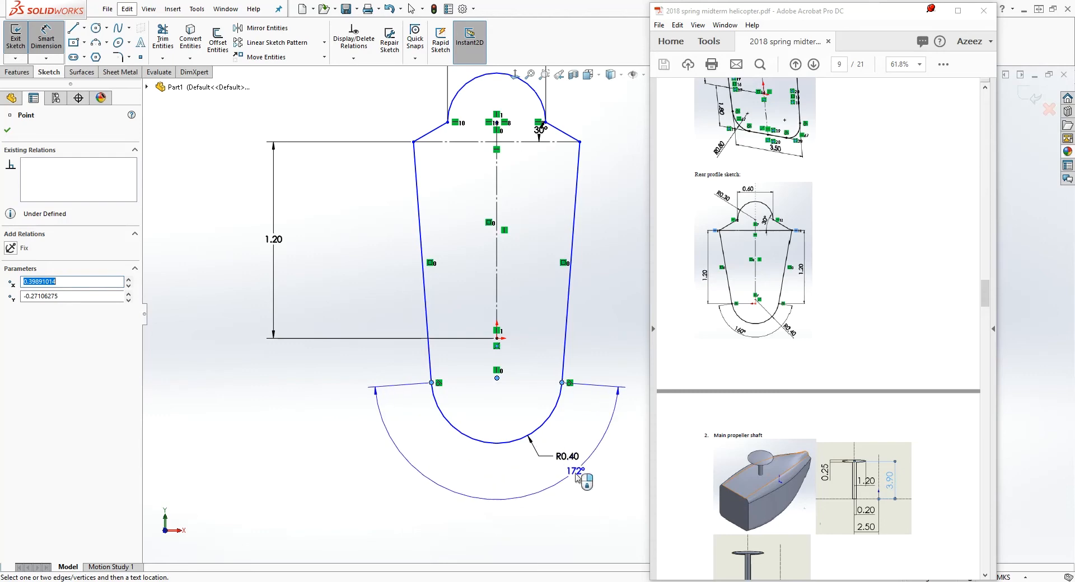
{"action": "left_click", "coordinate": [533, 493]}
{"action": "type", "text": "160"}
{"action": "key", "text": "Return"}
{"action": "key", "text": "Escape"}
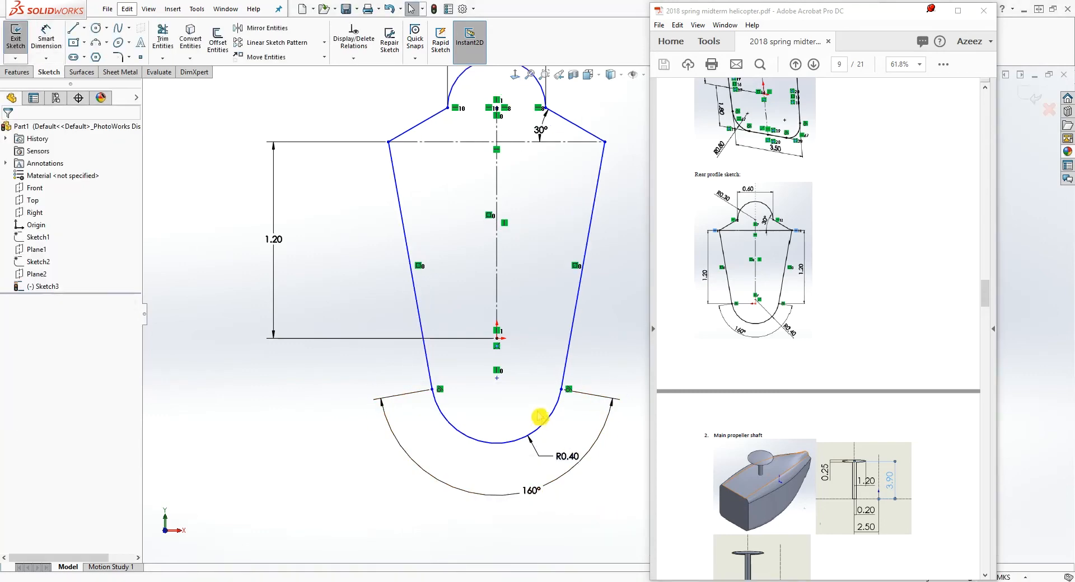
- Move the bottom arc's centre point up the vertical centreline to about 0.09 m above the origin
{"action": "scroll", "coordinate": [621, 263], "scroll_direction": "up", "scroll_amount": 3}
{"action": "scroll", "coordinate": [607, 338], "scroll_direction": "down", "scroll_amount": 4}
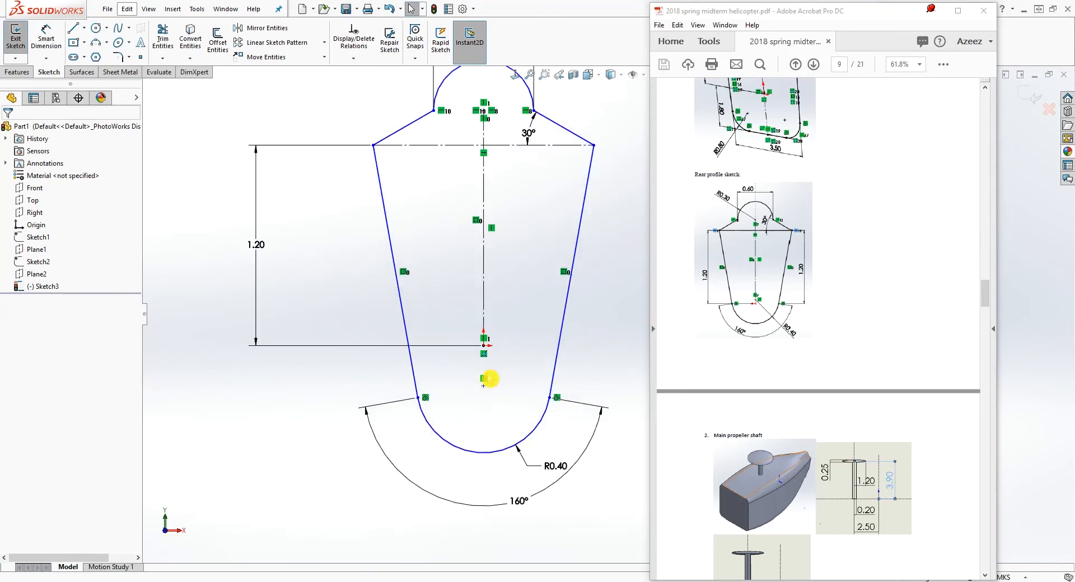
{"action": "left_click_drag", "start_coordinate": [484, 386], "coordinate": [484, 332]}
- Add a dimension between the lower and upper endpoints of the right slanted side line
{"action": "scroll", "coordinate": [595, 422], "scroll_direction": "up", "scroll_amount": 2}
{"action": "scroll", "coordinate": [614, 288], "scroll_direction": "down", "scroll_amount": 4}
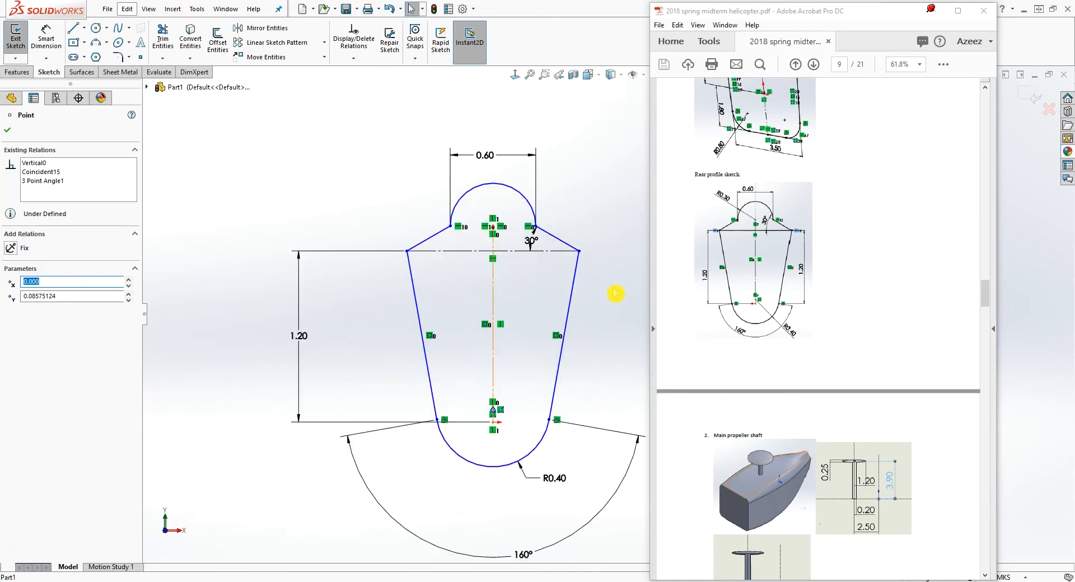
{"action": "right_click_drag", "start_coordinate": [601, 500], "coordinate": [562, 397]}
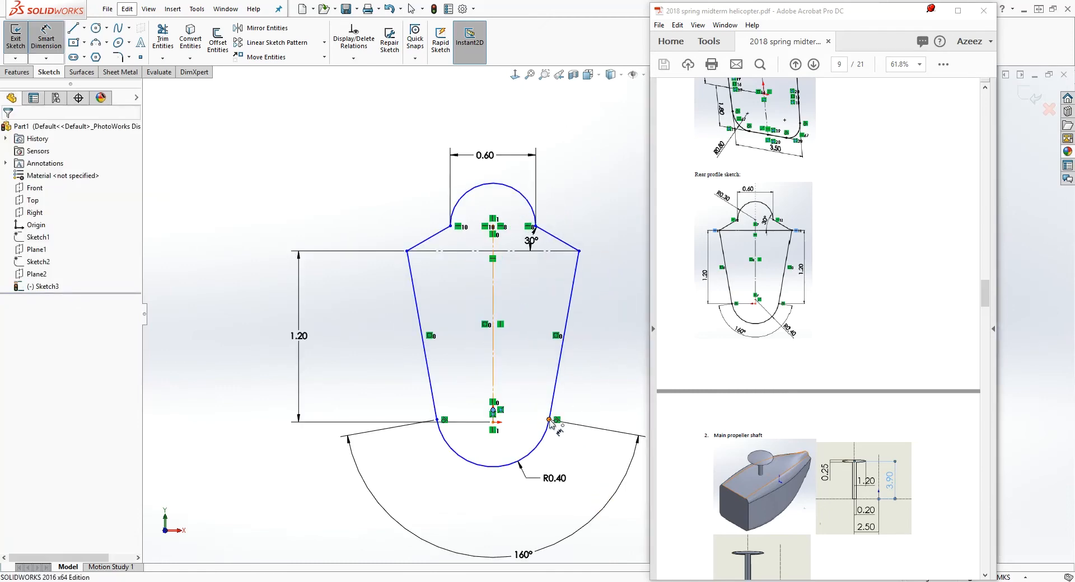
{"action": "left_click", "coordinate": [549, 419]}
{"action": "left_click", "coordinate": [579, 252]}
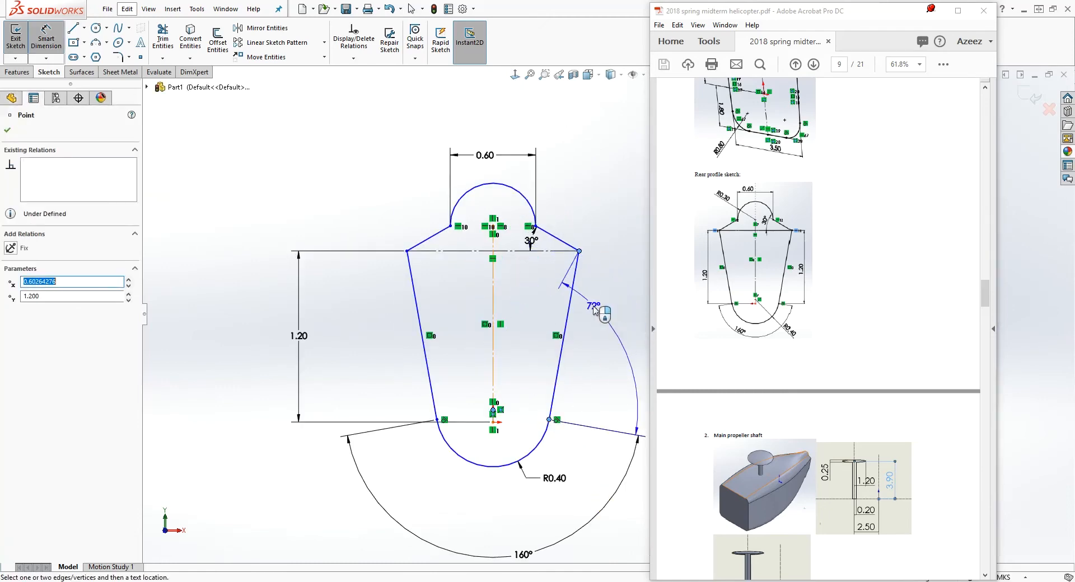
{"action": "key", "text": "Escape"}
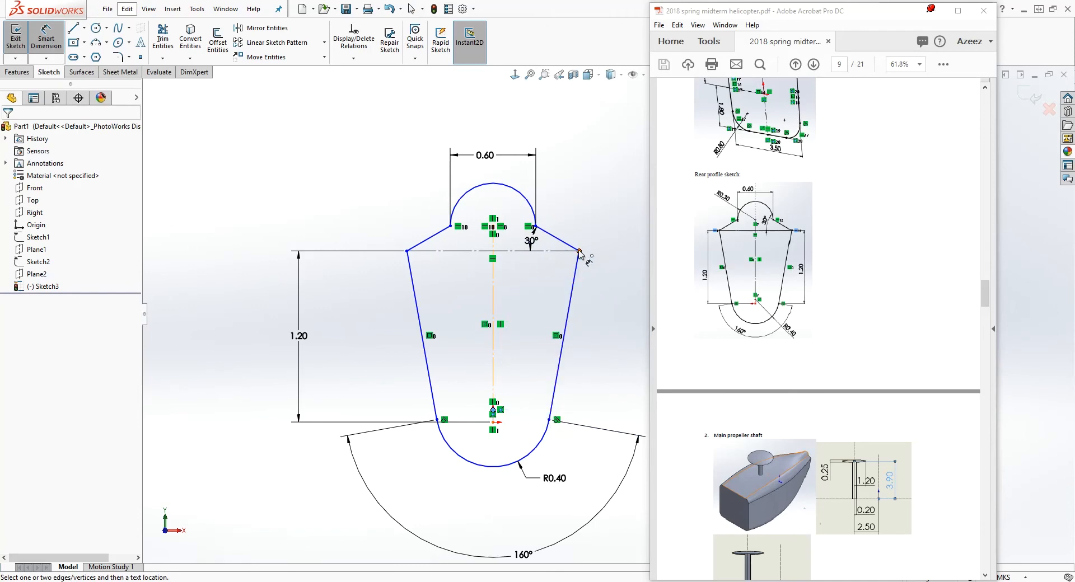
{"action": "left_click", "coordinate": [579, 252]}
{"action": "key", "text": "Escape"}
{"action": "left_click", "coordinate": [549, 419]}
{"action": "left_click", "coordinate": [579, 251]}
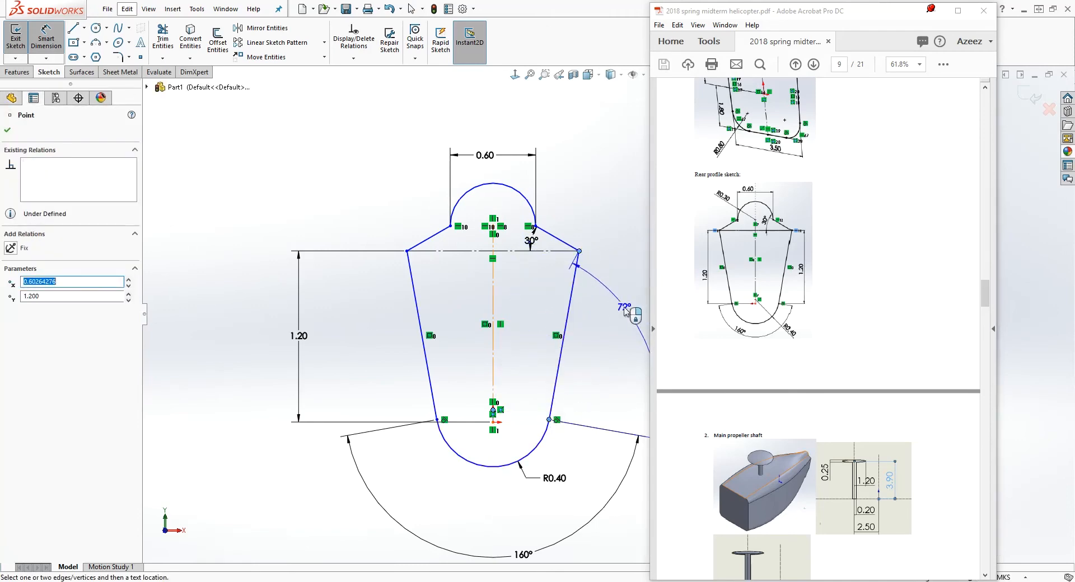
- Dimension the vertical distance between the endpoints of the rear profile's right slanted side as 1.2 m
{"action": "key", "text": "Escape"}
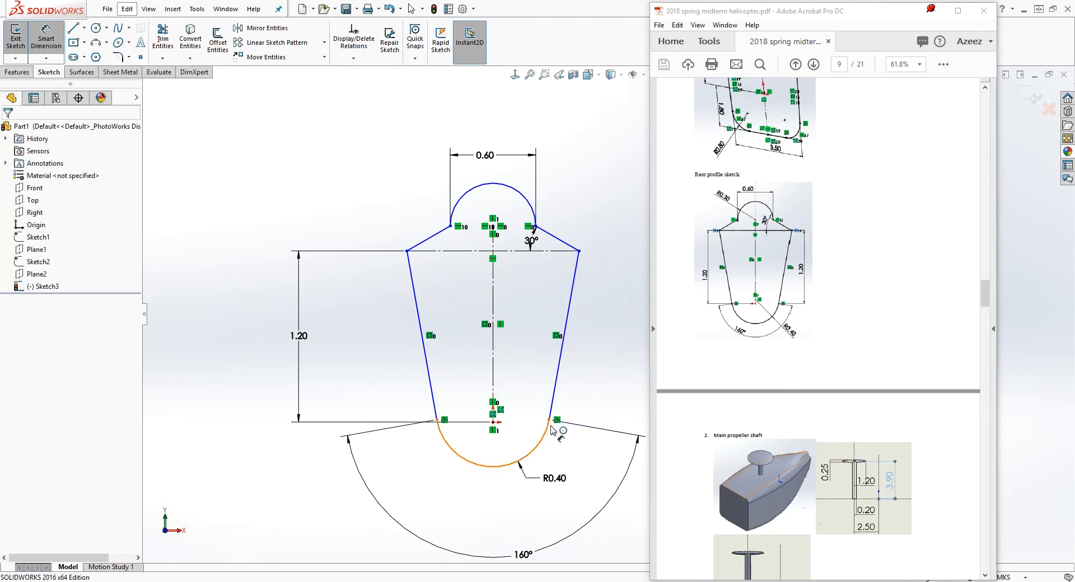
{"action": "left_click", "coordinate": [549, 420]}
{"action": "left_click", "coordinate": [579, 251]}
{"action": "left_click", "coordinate": [631, 323]}
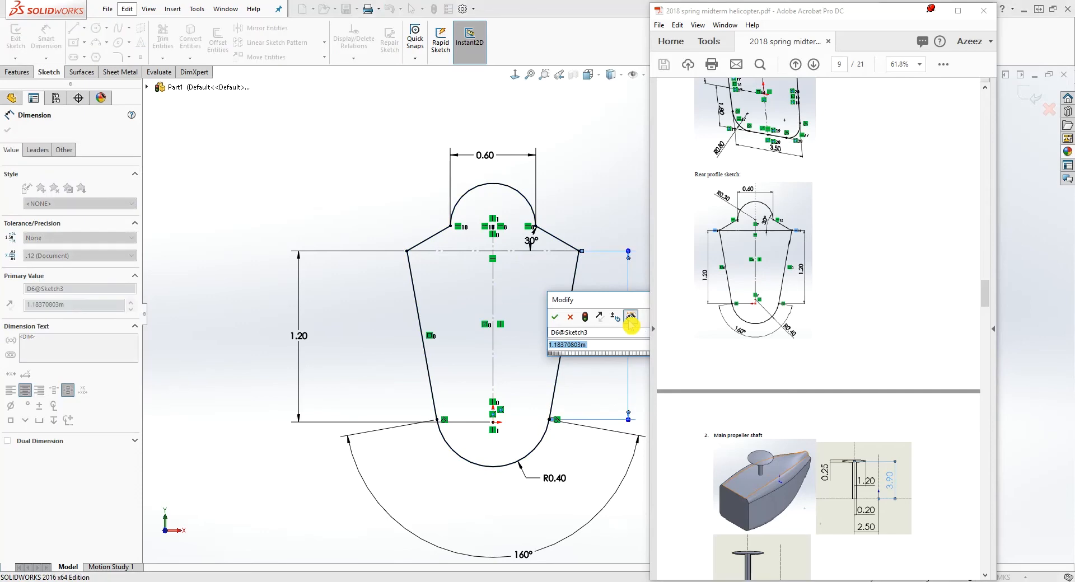
{"action": "type", "text": "1.2"}
{"action": "key", "text": "Return"}
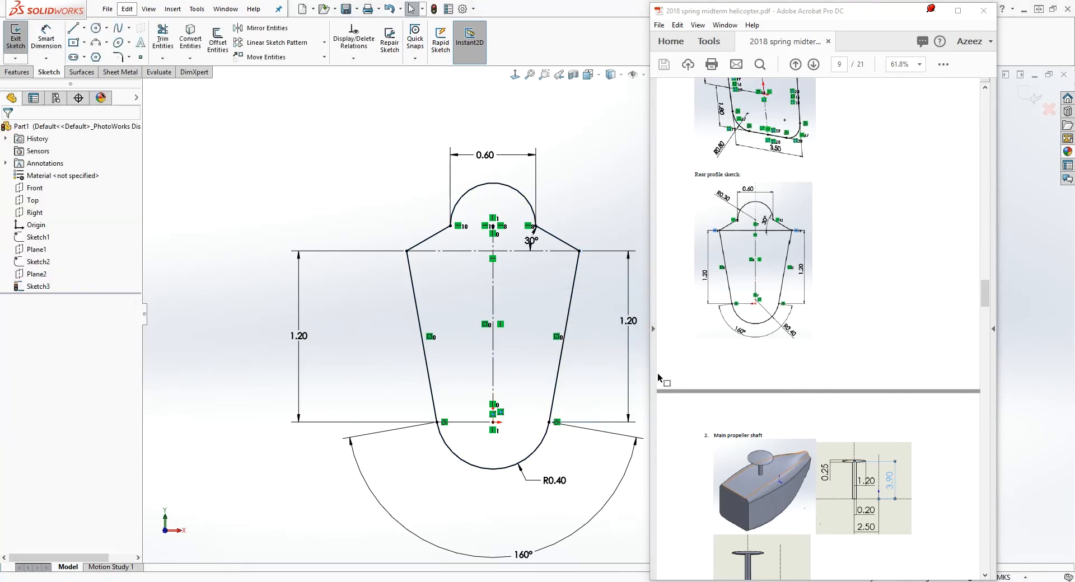
- Move the 30° and 160° dimension labels closer to the rear profile and close its sketch
{"action": "scroll", "coordinate": [624, 384], "scroll_direction": "up", "scroll_amount": 2}
{"action": "scroll", "coordinate": [619, 283], "scroll_direction": "down", "scroll_amount": 4}
{"action": "scroll", "coordinate": [622, 286], "scroll_direction": "up", "scroll_amount": 2}
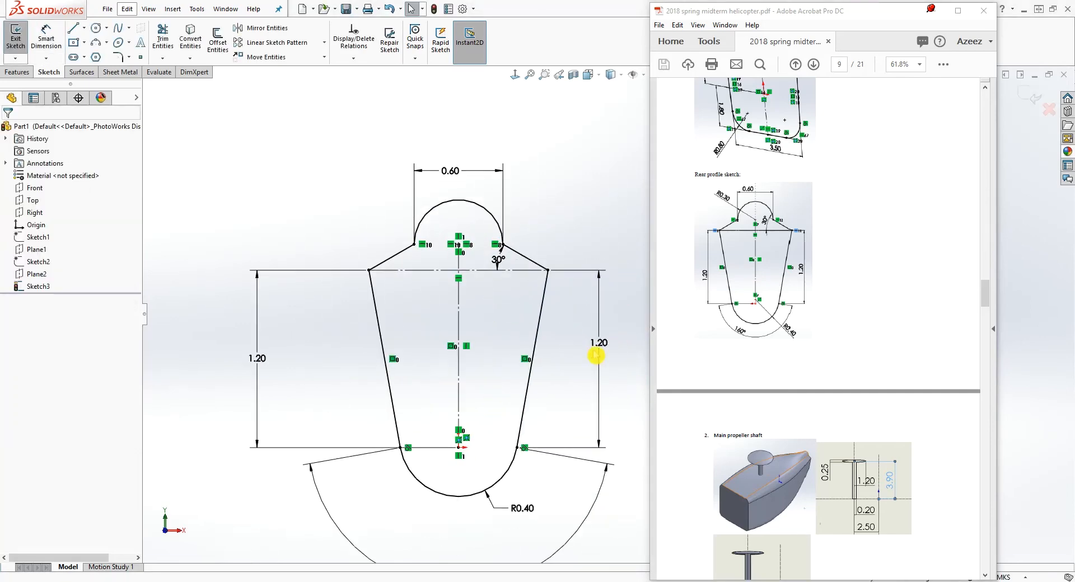
{"action": "scroll", "coordinate": [512, 271], "scroll_direction": "down", "scroll_amount": 3}
{"action": "left_click_drag", "start_coordinate": [513, 272], "coordinate": [503, 266]}
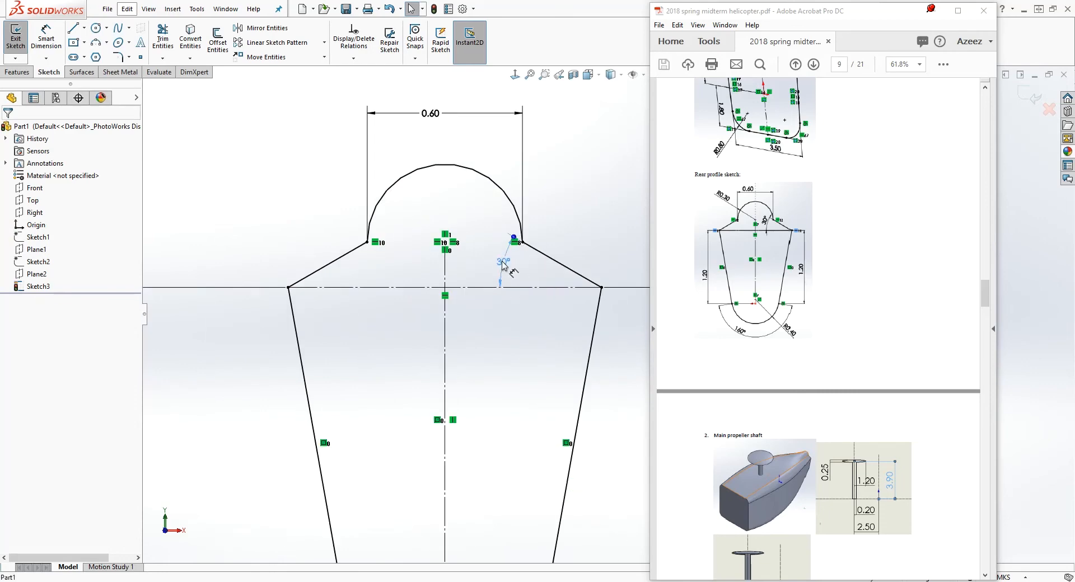
{"action": "scroll", "coordinate": [553, 412], "scroll_direction": "up", "scroll_amount": 3}
{"action": "scroll", "coordinate": [573, 451], "scroll_direction": "up", "scroll_amount": 3}
{"action": "scroll", "coordinate": [639, 328], "scroll_direction": "down", "scroll_amount": 3}
{"action": "scroll", "coordinate": [634, 296], "scroll_direction": "up", "scroll_amount": 2}
{"action": "scroll", "coordinate": [634, 294], "scroll_direction": "down", "scroll_amount": 4}
{"action": "left_click", "coordinate": [503, 466]}
{"action": "mouse_move", "coordinate": [489, 526]}
{"action": "left_mouse_down"}
{"action": "mouse_move", "coordinate": [461, 467]}
{"action": "mouse_move", "coordinate": [469, 485]}
{"action": "left_mouse_up"}
{"action": "left_click", "coordinate": [563, 217]}
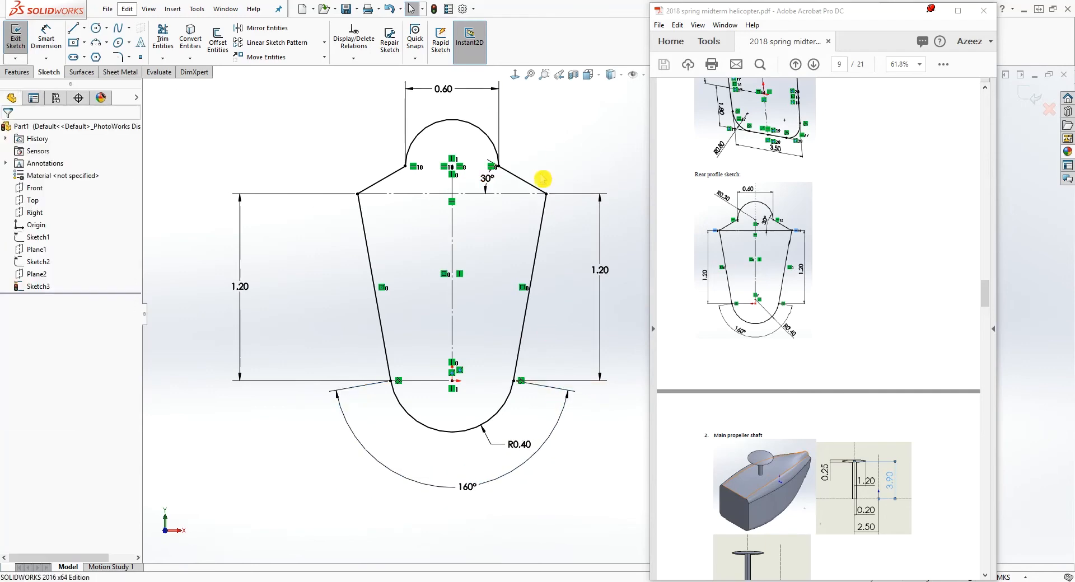
{"action": "scroll", "coordinate": [541, 175], "scroll_direction": "up", "scroll_amount": 3}
{"action": "scroll", "coordinate": [584, 167], "scroll_direction": "down", "scroll_amount": 3}
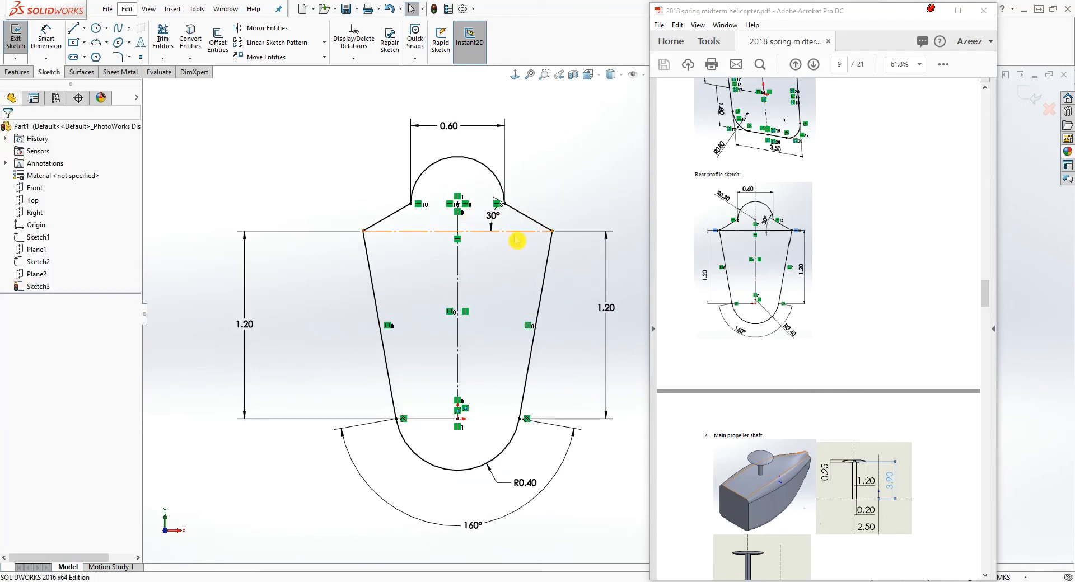
{"action": "left_click", "coordinate": [1029, 104]}
- Hide Plane1 and Plane2 so only the three profile sketches are displayed
{"action": "mouse_move", "coordinate": [380, 355]}
{"action": "middle_mouse_down"}
{"action": "mouse_move", "coordinate": [413, 413]}
{"action": "mouse_move", "coordinate": [434, 420]}
{"action": "middle_mouse_up"}
{"action": "right_click", "coordinate": [48, 238]}
{"action": "left_click", "coordinate": [62, 223]}
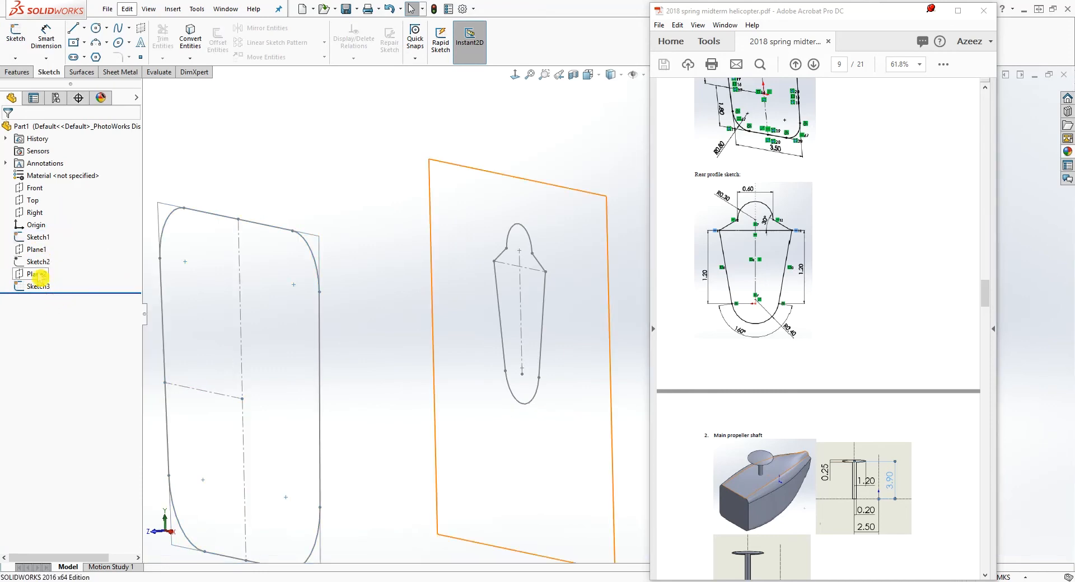
{"action": "right_click", "coordinate": [47, 265]}
{"action": "left_click", "coordinate": [55, 246]}
{"action": "scroll", "coordinate": [423, 427], "scroll_direction": "up", "scroll_amount": 6}
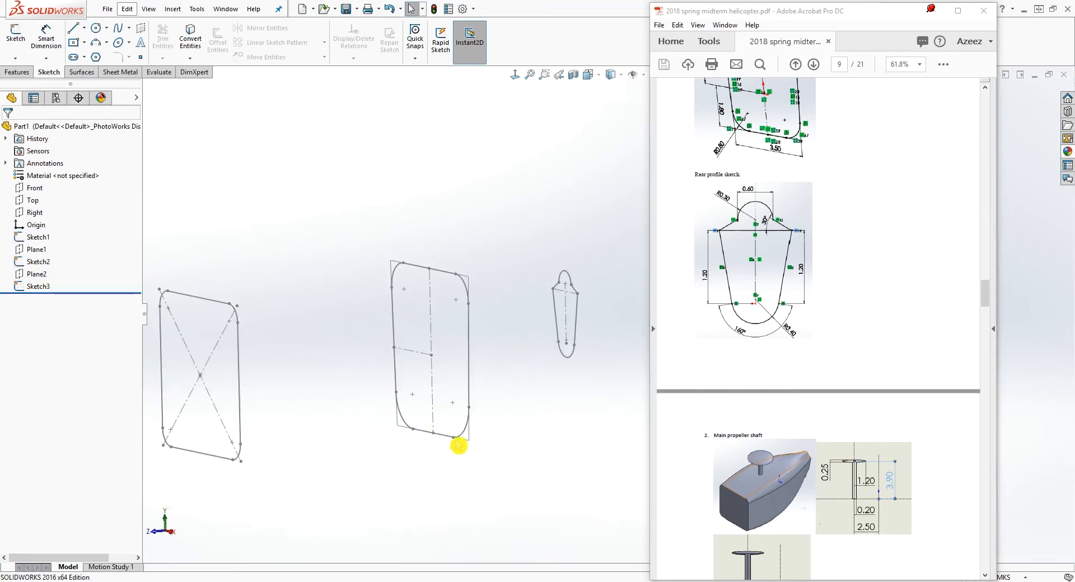
- Consult the guide-curve reference in the PDF, start a sketch on the Right plane and view it face-on
{"action": "mouse_move", "coordinate": [566, 355]}
{"action": "middle_mouse_down"}
{"action": "mouse_move", "coordinate": [499, 364]}
{"action": "mouse_move", "coordinate": [515, 367]}
{"action": "mouse_move", "coordinate": [515, 346]}
{"action": "middle_mouse_up"}
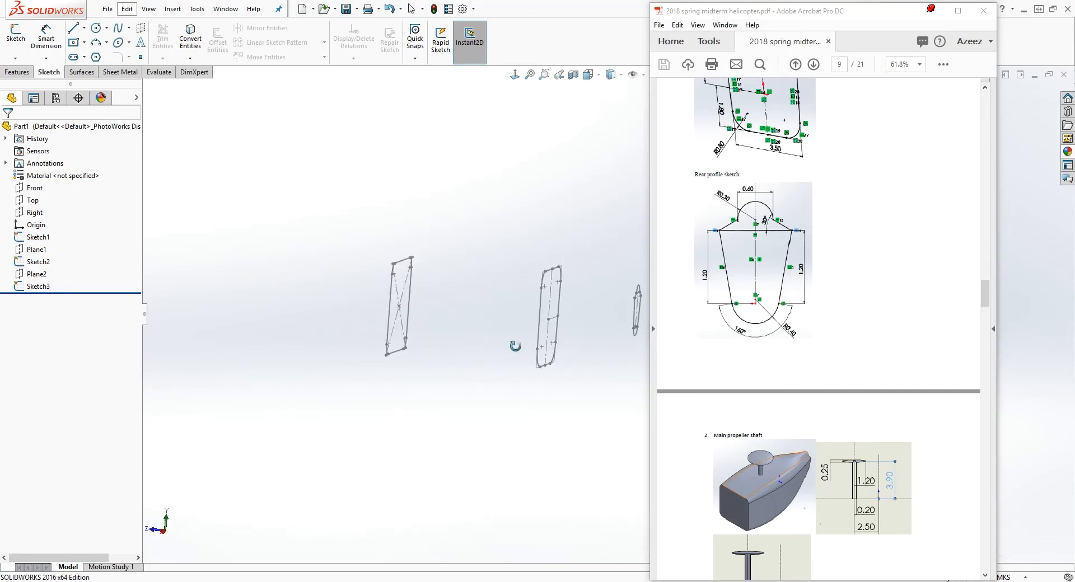
{"action": "scroll", "coordinate": [918, 341], "scroll_direction": "down", "scroll_amount": 3}
{"action": "scroll", "coordinate": [868, 364], "scroll_direction": "up", "scroll_amount": 10}
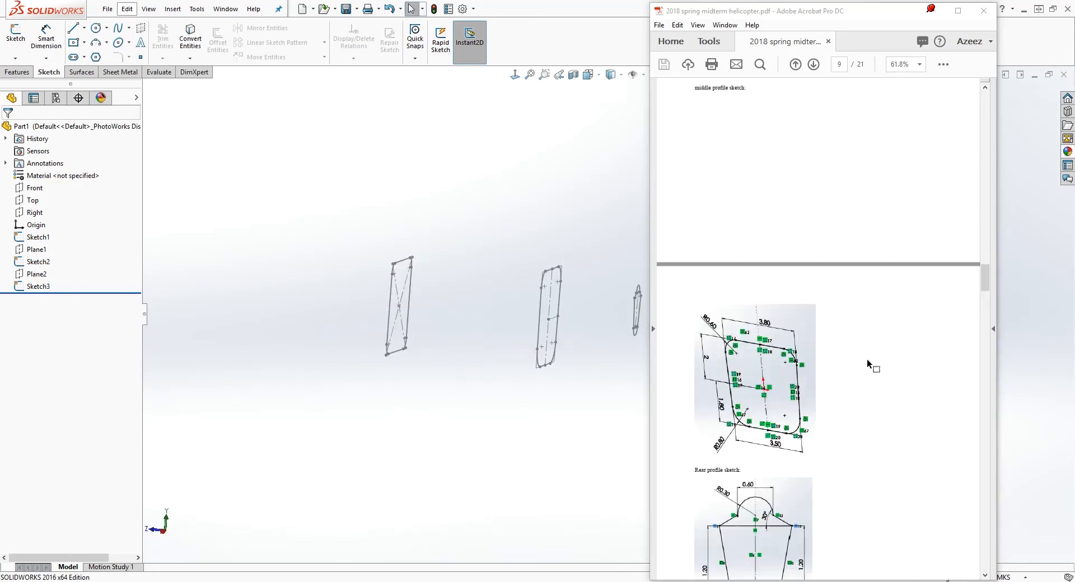
{"action": "scroll", "coordinate": [850, 344], "scroll_direction": "up", "scroll_amount": 8}
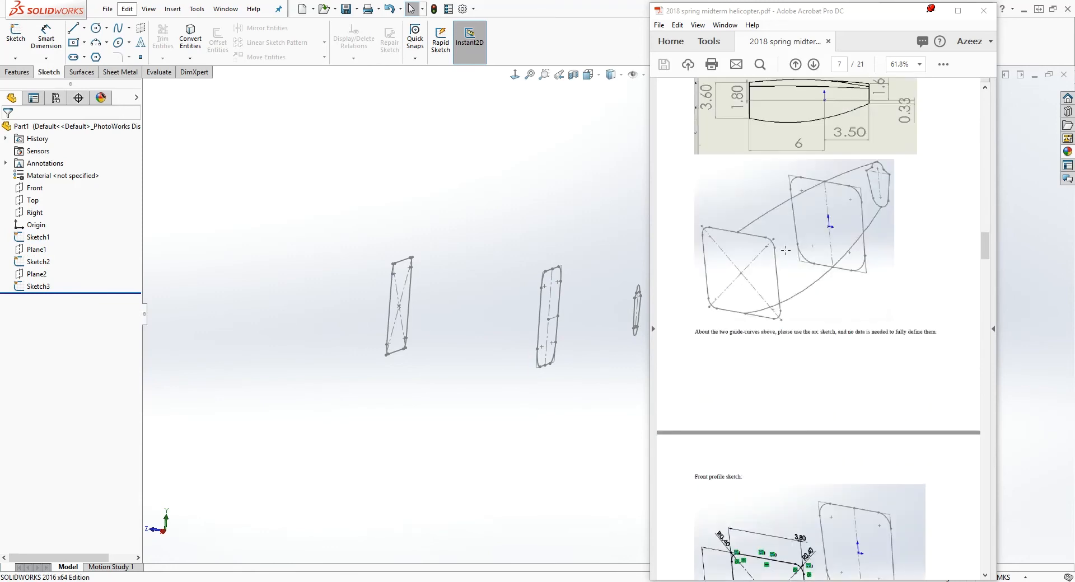
{"action": "mouse_move", "coordinate": [450, 292]}
{"action": "middle_mouse_down"}
{"action": "mouse_move", "coordinate": [540, 348]}
{"action": "mouse_move", "coordinate": [605, 372]}
{"action": "mouse_move", "coordinate": [621, 285]}
{"action": "mouse_move", "coordinate": [635, 370]}
{"action": "mouse_move", "coordinate": [625, 330]}
{"action": "middle_mouse_up"}
{"action": "left_click", "coordinate": [34, 212]}
{"action": "mouse_move", "coordinate": [347, 425]}
{"action": "middle_mouse_down"}
{"action": "mouse_move", "coordinate": [492, 413]}
{"action": "mouse_move", "coordinate": [535, 399]}
{"action": "mouse_move", "coordinate": [526, 387]}
{"action": "middle_mouse_up"}
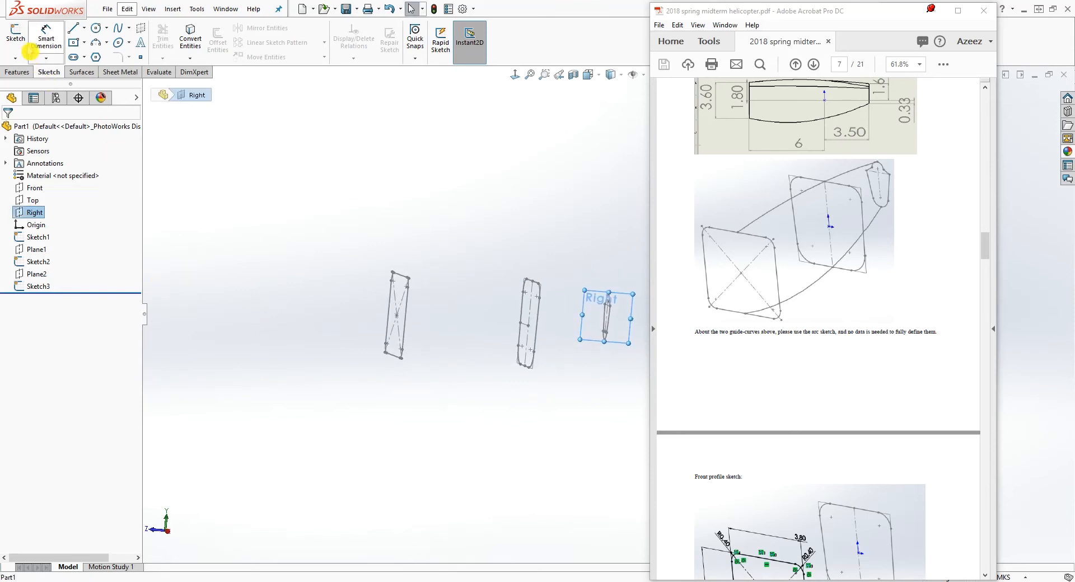
{"action": "left_click", "coordinate": [15, 28]}
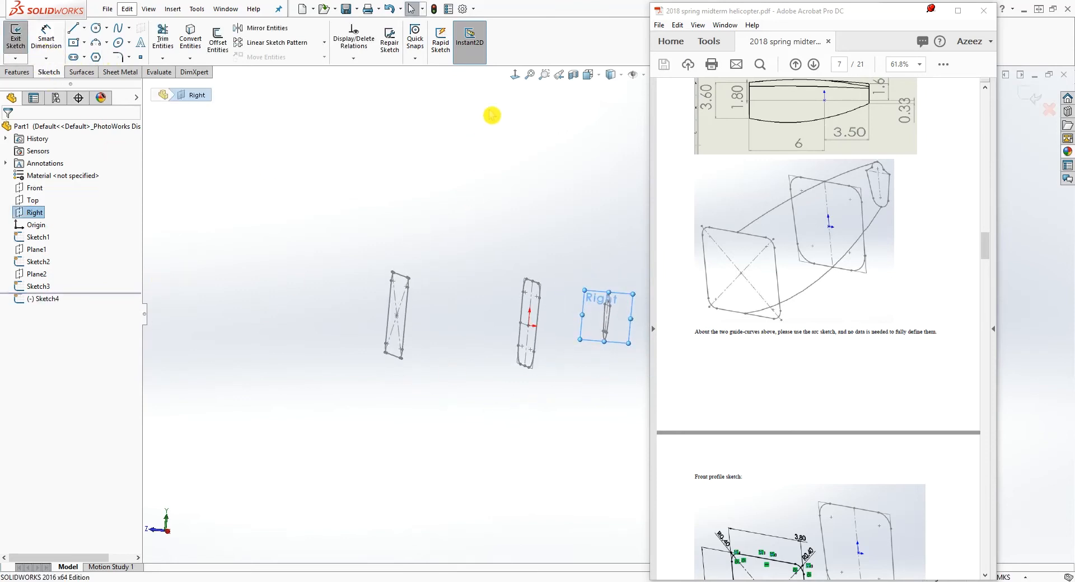
{"action": "left_click", "coordinate": [514, 74]}
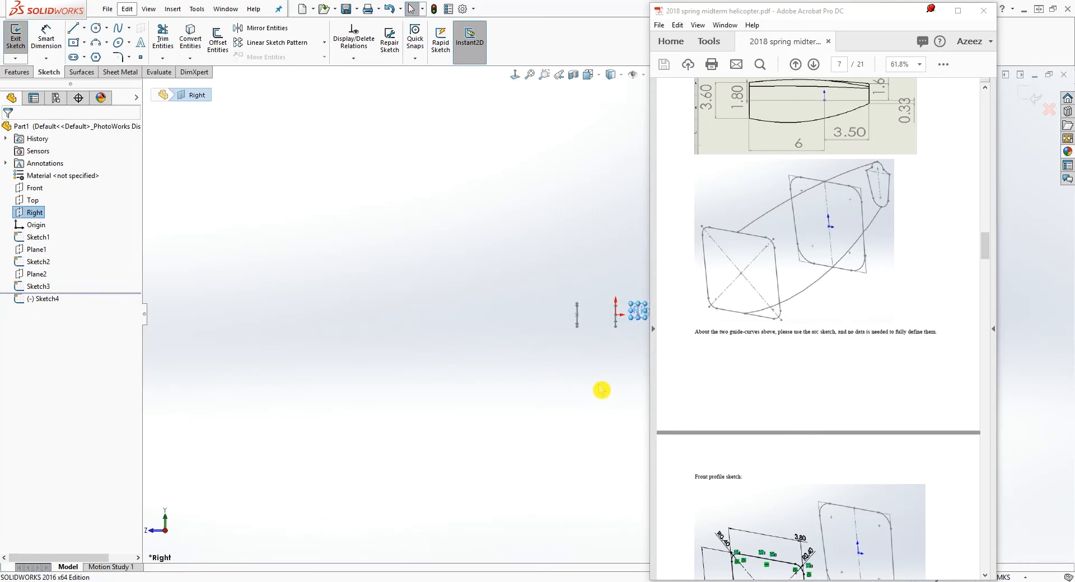
{"action": "scroll", "coordinate": [633, 324], "scroll_direction": "down", "scroll_amount": 5}
{"action": "scroll", "coordinate": [578, 305], "scroll_direction": "up", "scroll_amount": 2}
{"action": "left_click", "coordinate": [517, 415]}
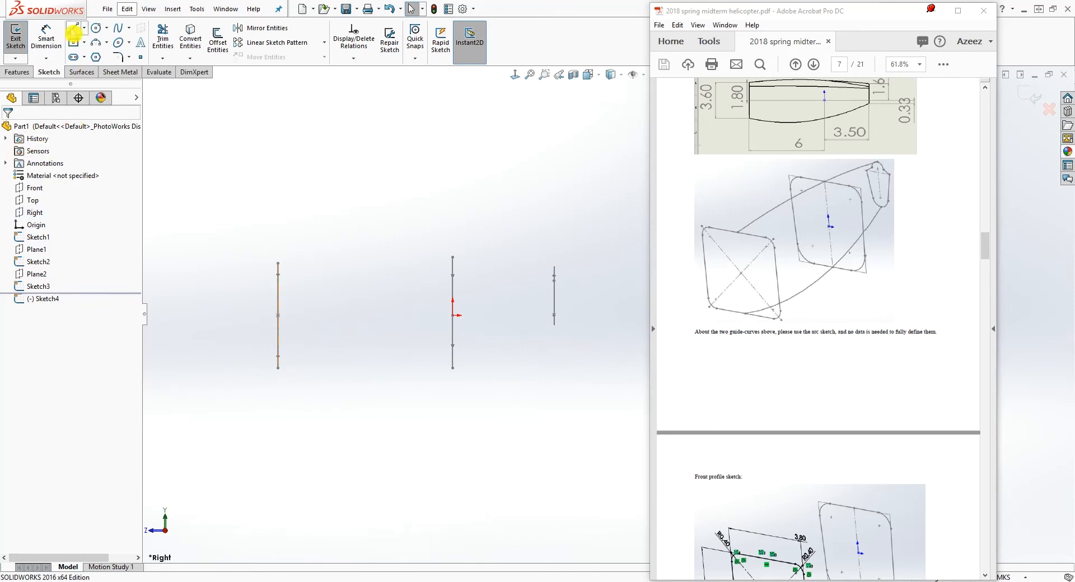
- Draw a three-point arc with a radius of about 7.5 m spanning above all three profiles
{"action": "left_click", "coordinate": [94, 45]}
{"action": "left_click", "coordinate": [259, 248]}
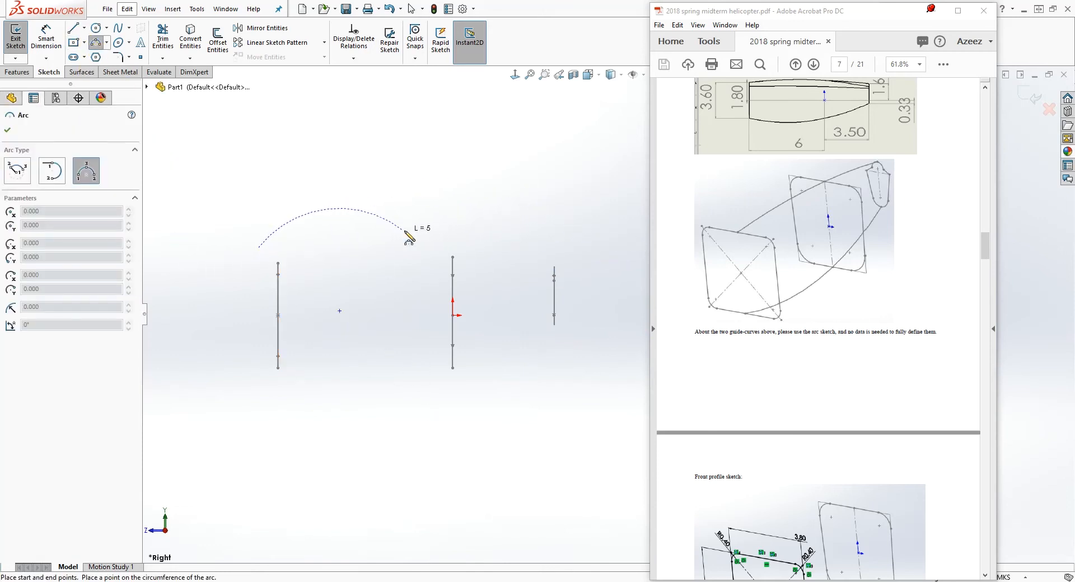
{"action": "left_click", "coordinate": [592, 250]}
{"action": "left_click", "coordinate": [498, 186]}
{"action": "key", "text": "Escape"}
- Add a Pierce relation between the upper arc's front endpoint and the top edge of the front profile
{"action": "middle_click_drag", "start_coordinate": [363, 272], "coordinate": [399, 294]}
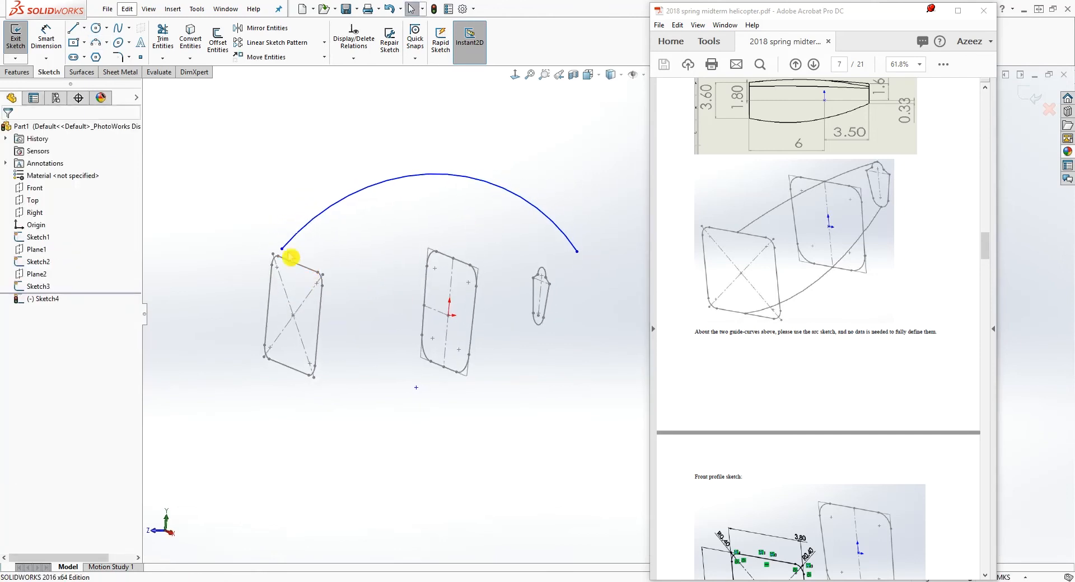
{"action": "left_click", "coordinate": [283, 250]}
{"action": "left_click", "coordinate": [297, 264], "text": "ctrl"}
{"action": "left_click", "coordinate": [11, 311]}
{"action": "key", "text": "Escape"}
- Make the upper arc coincident with the point at the middle of the middle profile's top edge
{"action": "left_click", "coordinate": [486, 200]}
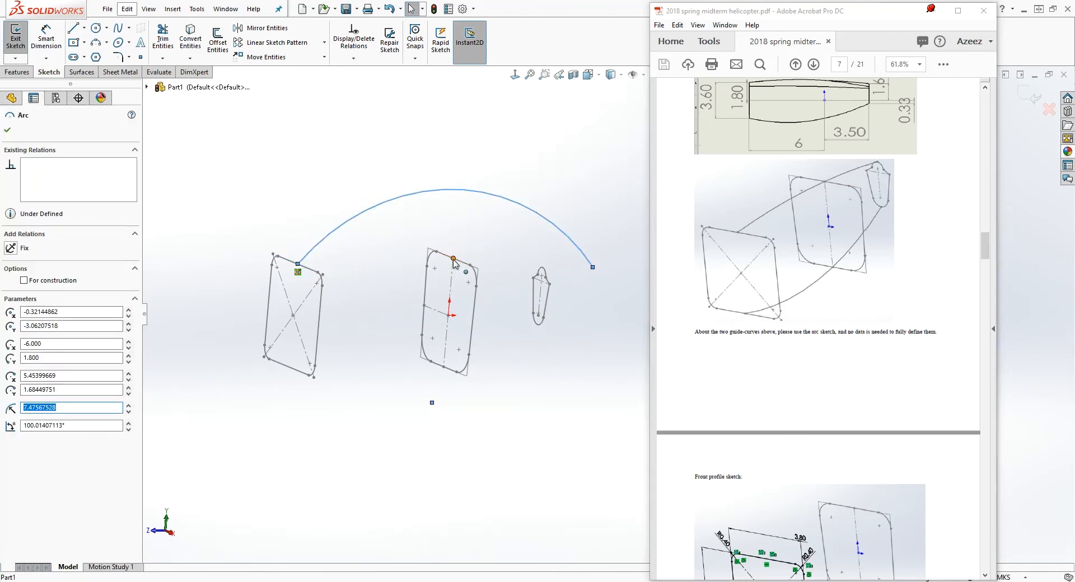
{"action": "left_click", "coordinate": [453, 259], "text": "ctrl"}
{"action": "left_click", "coordinate": [17, 339]}
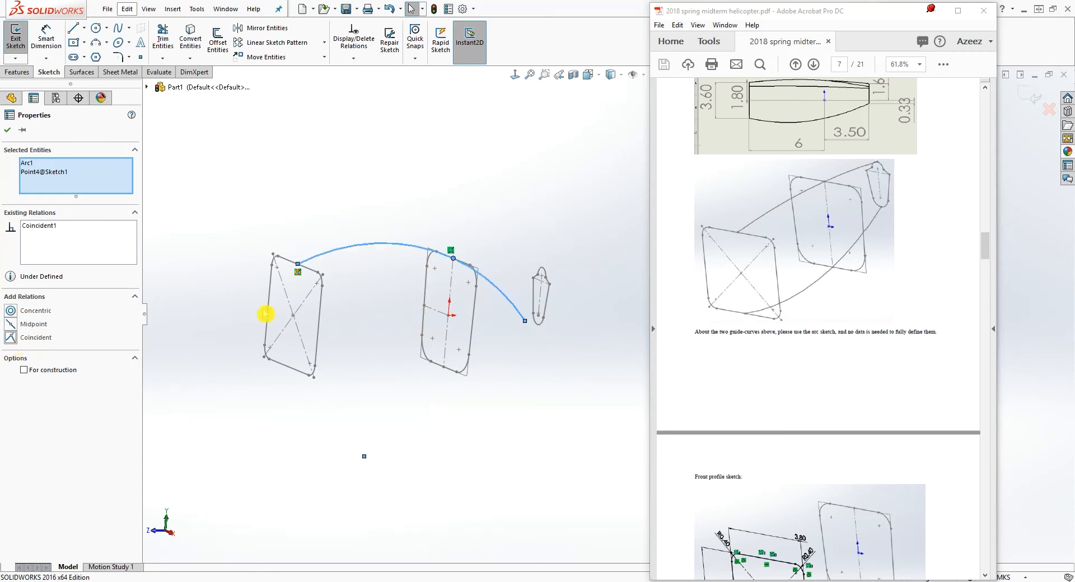
{"action": "left_click", "coordinate": [492, 361]}
- Add a Pierce relation between the upper arc's free endpoint and the rear profile's top arc, and close the sketch
{"action": "middle_click_drag", "start_coordinate": [493, 361], "coordinate": [470, 375]}
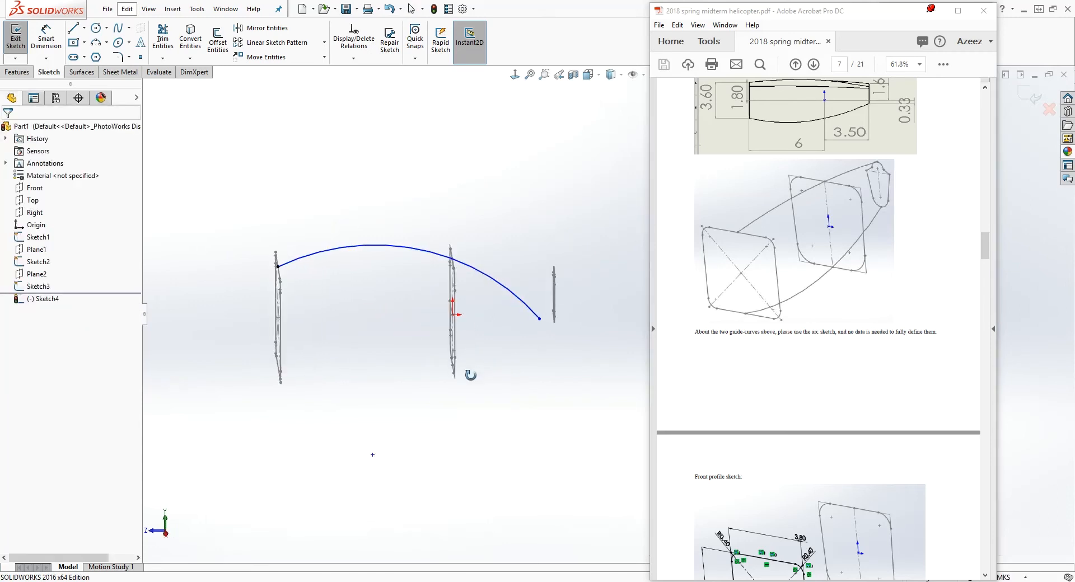
{"action": "left_click", "coordinate": [537, 321]}
{"action": "middle_click_drag", "start_coordinate": [538, 326], "coordinate": [584, 377]}
{"action": "scroll", "coordinate": [539, 269], "scroll_direction": "down", "scroll_amount": 5}
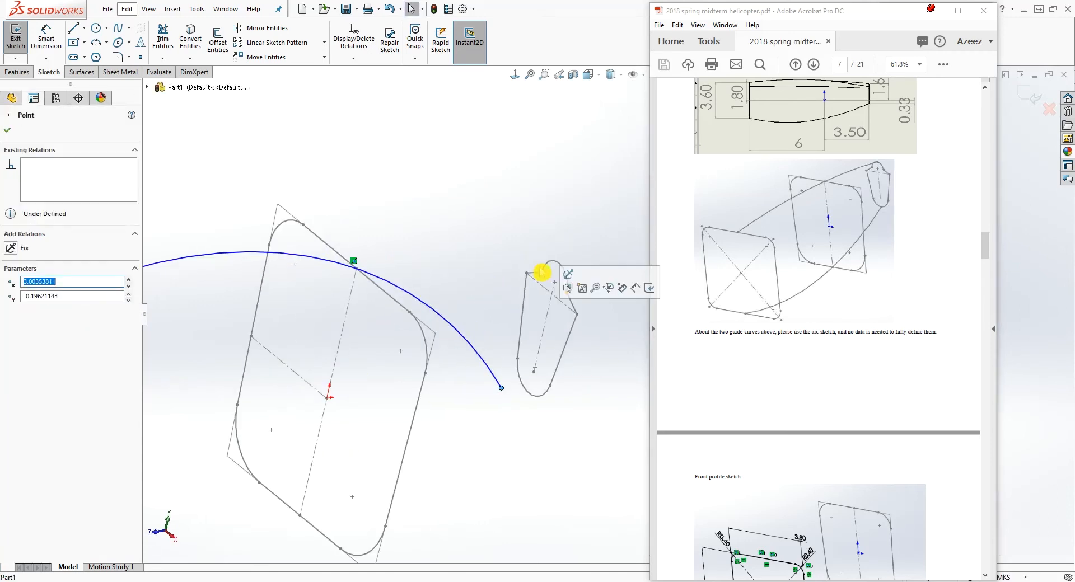
{"action": "left_click", "coordinate": [558, 268], "text": "ctrl"}
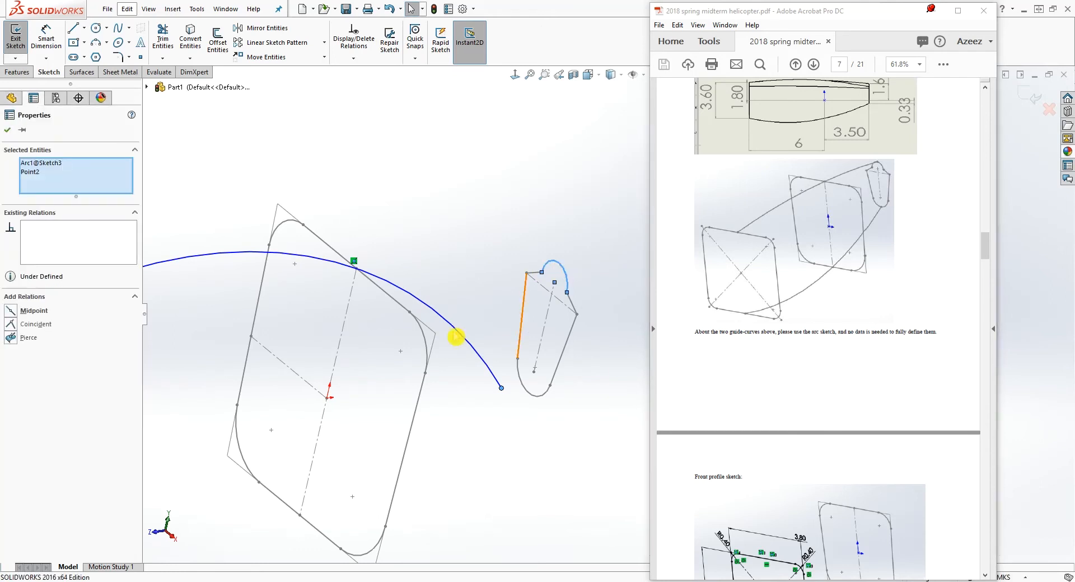
{"action": "left_click", "coordinate": [16, 339]}
{"action": "left_click", "coordinate": [374, 432]}
{"action": "scroll", "coordinate": [360, 406], "scroll_direction": "up", "scroll_amount": 3}
{"action": "middle_click_drag", "start_coordinate": [360, 404], "coordinate": [337, 364]}
{"action": "left_click", "coordinate": [1030, 97]}
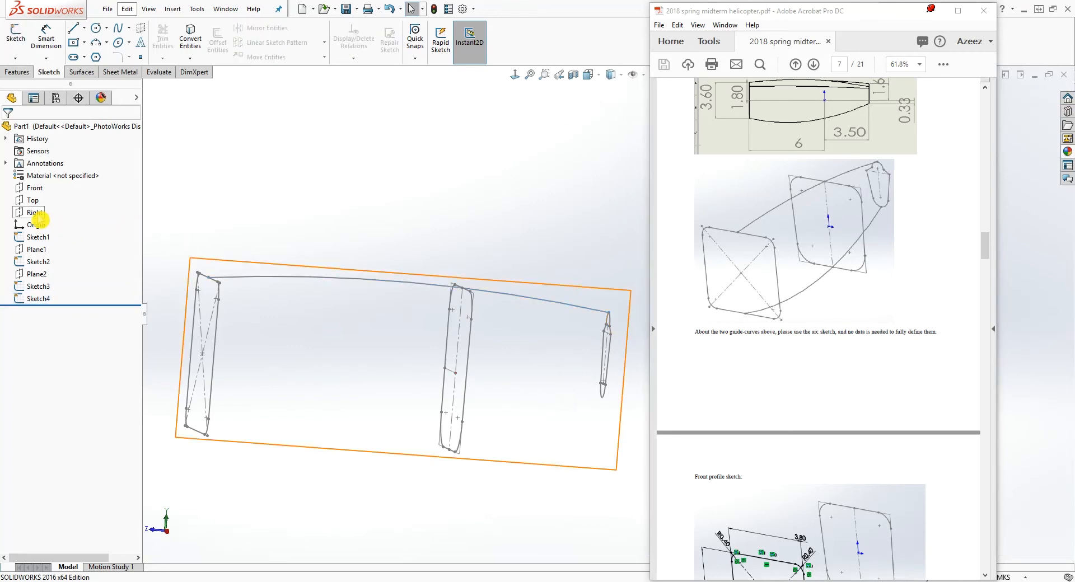
- Start another sketch on the Right plane and draw a three-point arc of about 8.7 m radius below the three profiles
{"action": "left_click", "coordinate": [36, 213]}
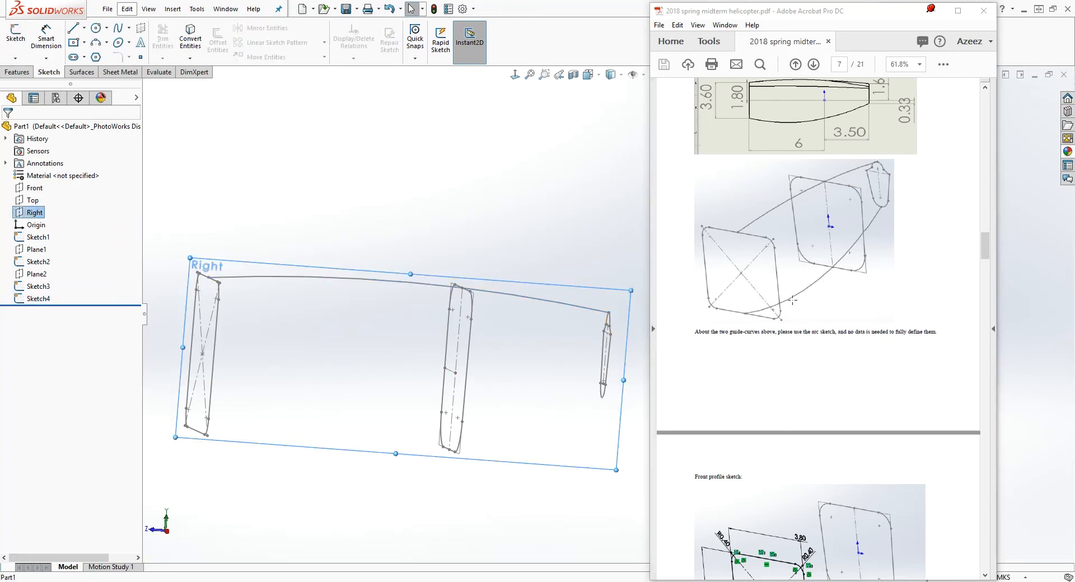
{"action": "scroll", "coordinate": [567, 489], "scroll_direction": "up", "scroll_amount": 2}
{"action": "left_click", "coordinate": [16, 35]}
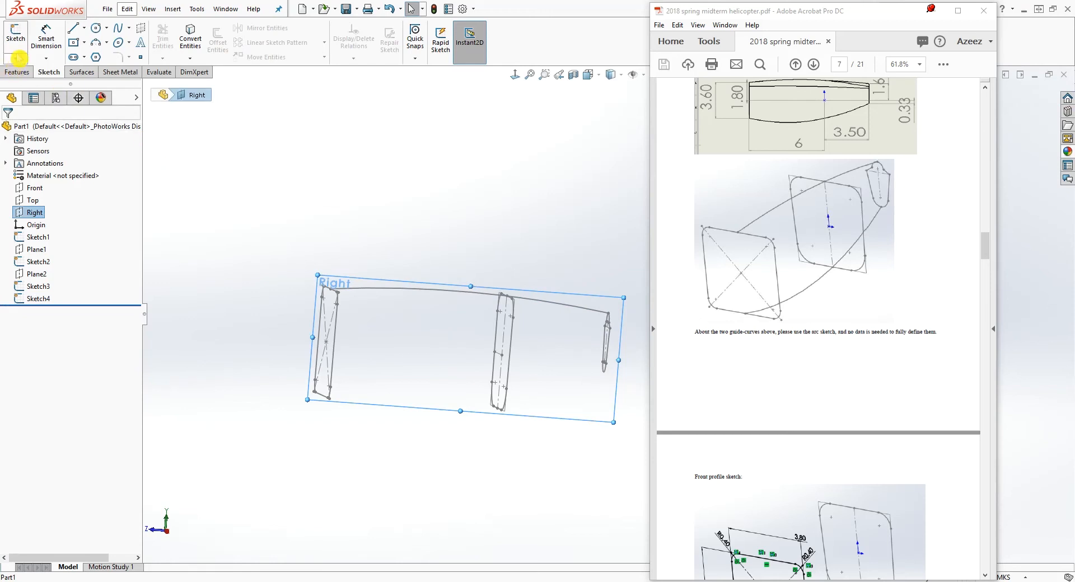
{"action": "left_click", "coordinate": [96, 44]}
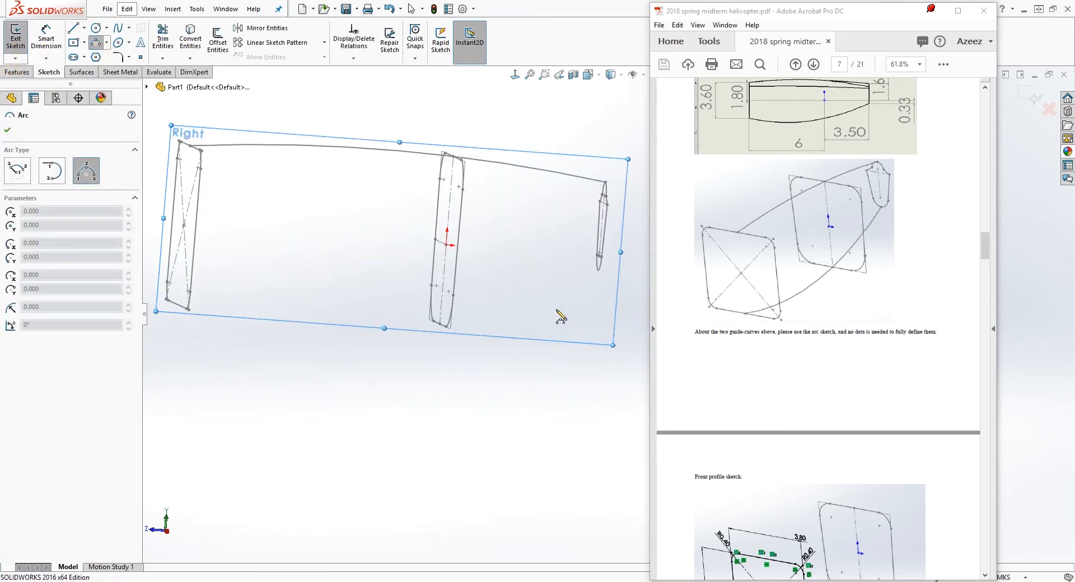
{"action": "left_click", "coordinate": [302, 323]}
{"action": "left_click", "coordinate": [614, 335]}
{"action": "left_click", "coordinate": [512, 374]}
{"action": "key", "text": "Escape"}
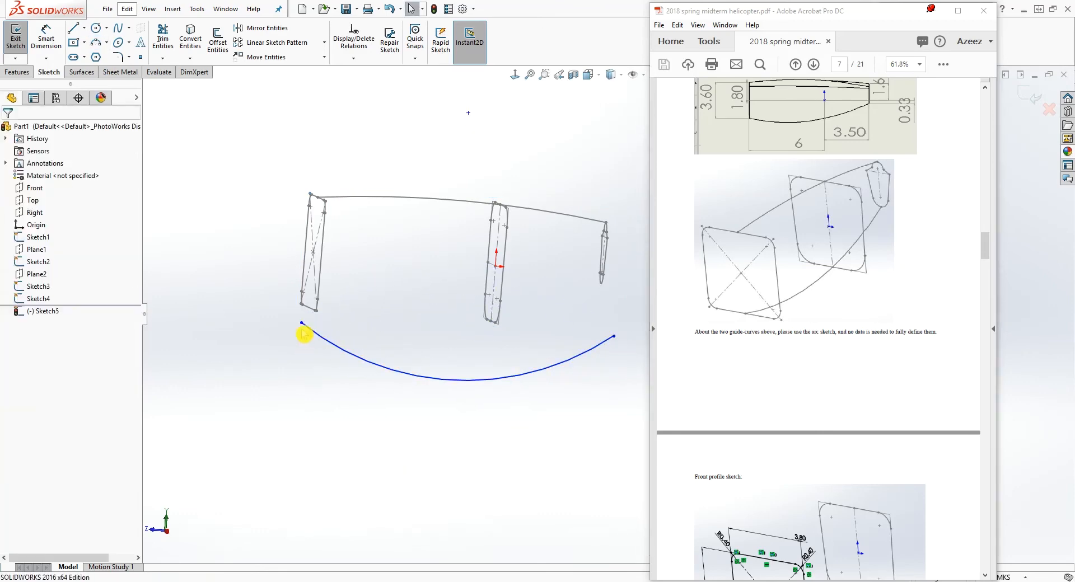
- Add a Pierce relation between the lower arc's front endpoint and the bottom edge of the front profile
{"action": "left_click", "coordinate": [301, 322]}
{"action": "scroll", "coordinate": [323, 320], "scroll_direction": "down", "scroll_amount": 4}
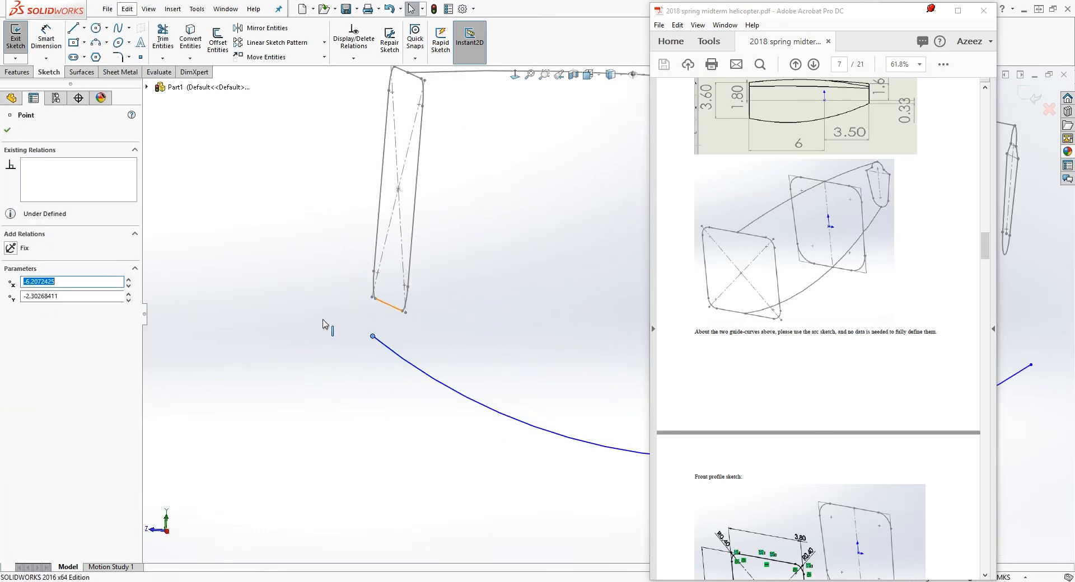
{"action": "left_click", "coordinate": [391, 308], "text": "ctrl"}
{"action": "left_click", "coordinate": [33, 317]}
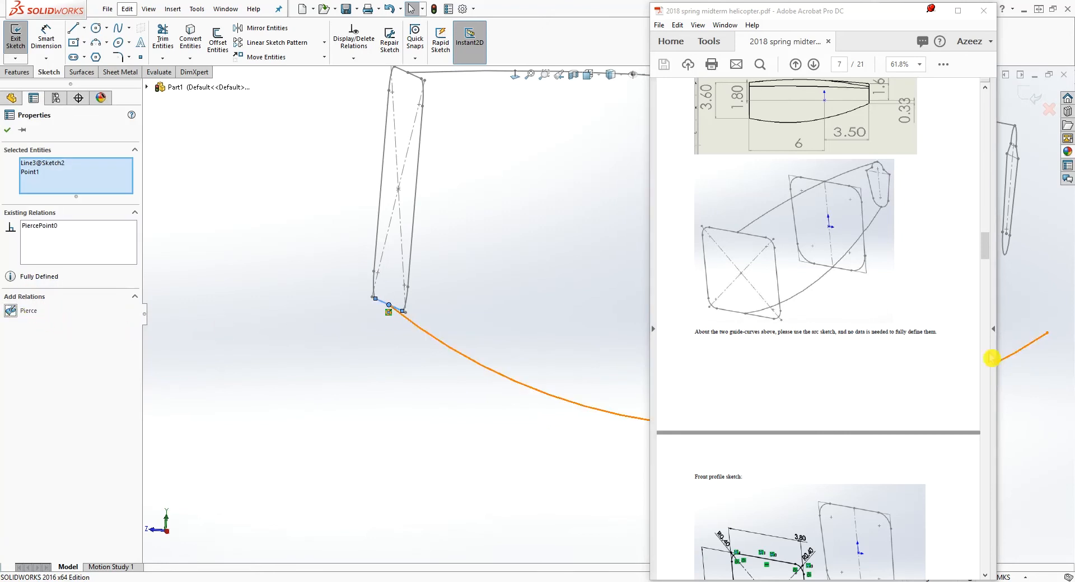
{"action": "scroll", "coordinate": [1046, 363], "scroll_direction": "up", "scroll_amount": 2}
{"action": "scroll", "coordinate": [916, 402], "scroll_direction": "up", "scroll_amount": 3}
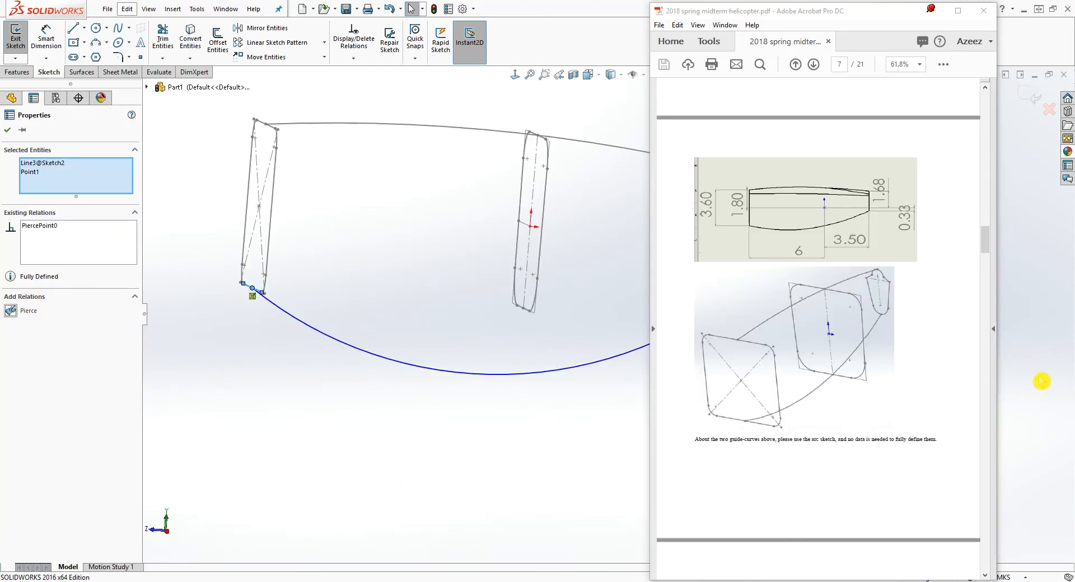
{"action": "scroll", "coordinate": [1042, 382], "scroll_direction": "down", "scroll_amount": 2}
{"action": "scroll", "coordinate": [571, 314], "scroll_direction": "up", "scroll_amount": 3}
{"action": "middle_click_drag", "start_coordinate": [503, 289], "coordinate": [528, 300]}
{"action": "key", "text": "Escape"}
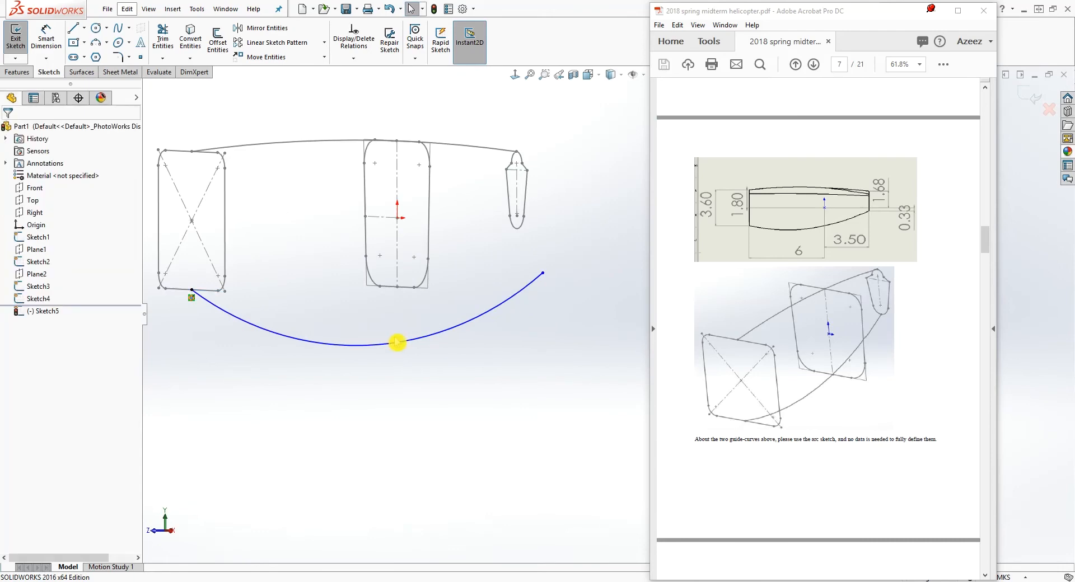
- Make the lower arc coincident with the point at the middle of the middle profile's bottom edge
{"action": "left_click", "coordinate": [395, 344]}
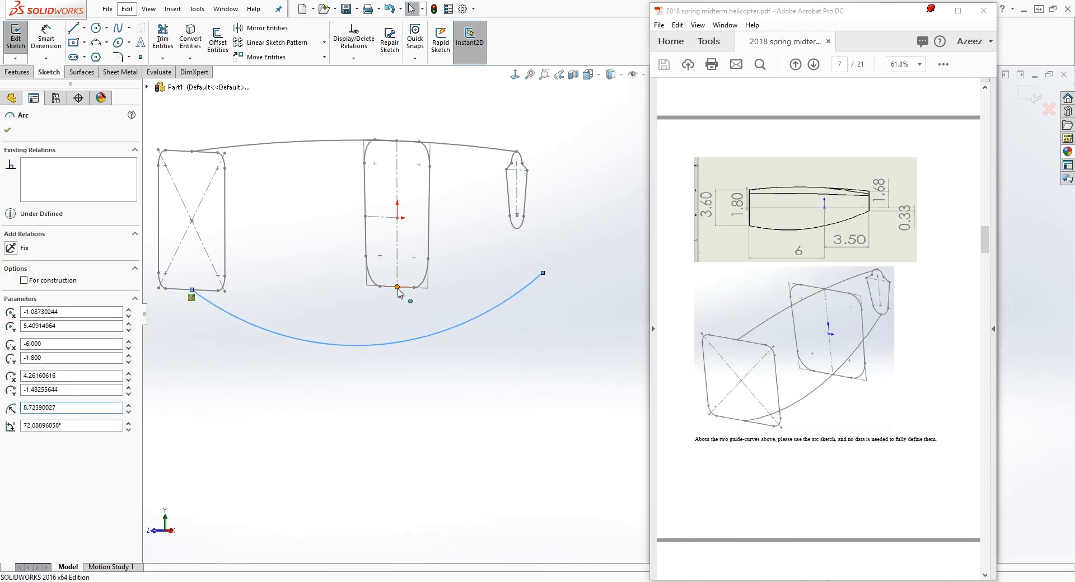
{"action": "left_click", "coordinate": [398, 287], "text": "ctrl"}
{"action": "left_click", "coordinate": [11, 338]}
{"action": "key", "text": "Escape"}
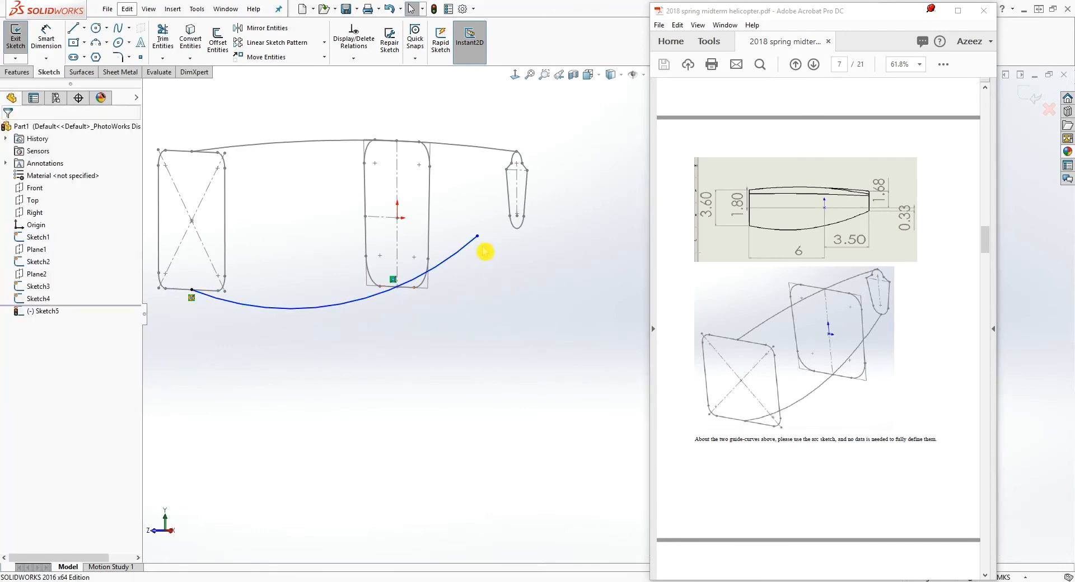
- Add a Pierce relation between the lower arc's free endpoint and the rear profile's bottom arc, and close the sketch
{"action": "left_click", "coordinate": [478, 236]}
{"action": "left_click", "coordinate": [517, 228], "text": "ctrl"}
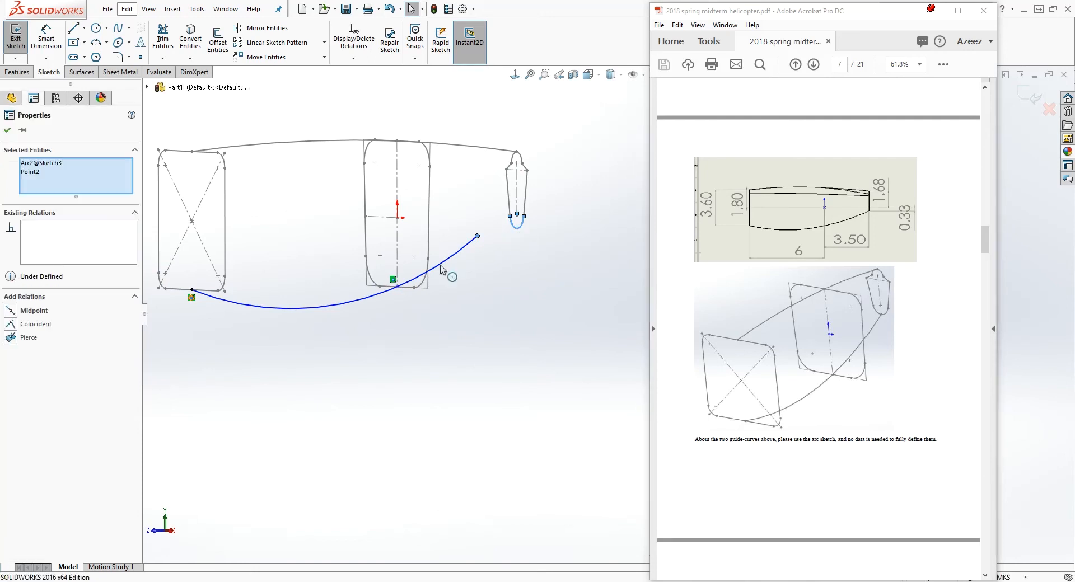
{"action": "left_click", "coordinate": [11, 343]}
{"action": "key", "text": "Escape"}
{"action": "middle_click_drag", "start_coordinate": [280, 448], "coordinate": [427, 411]}
{"action": "left_click", "coordinate": [1024, 110]}
{"action": "mouse_move", "coordinate": [543, 247]}
{"action": "middle_mouse_down"}
{"action": "mouse_move", "coordinate": [579, 342]}
{"action": "mouse_move", "coordinate": [605, 280]}
{"action": "middle_mouse_up"}
- Start a Lofted Boss/Base with the guide curve list cleared and the front, middle and rear sketches selected as profiles in that order
{"action": "left_click", "coordinate": [22, 74]}
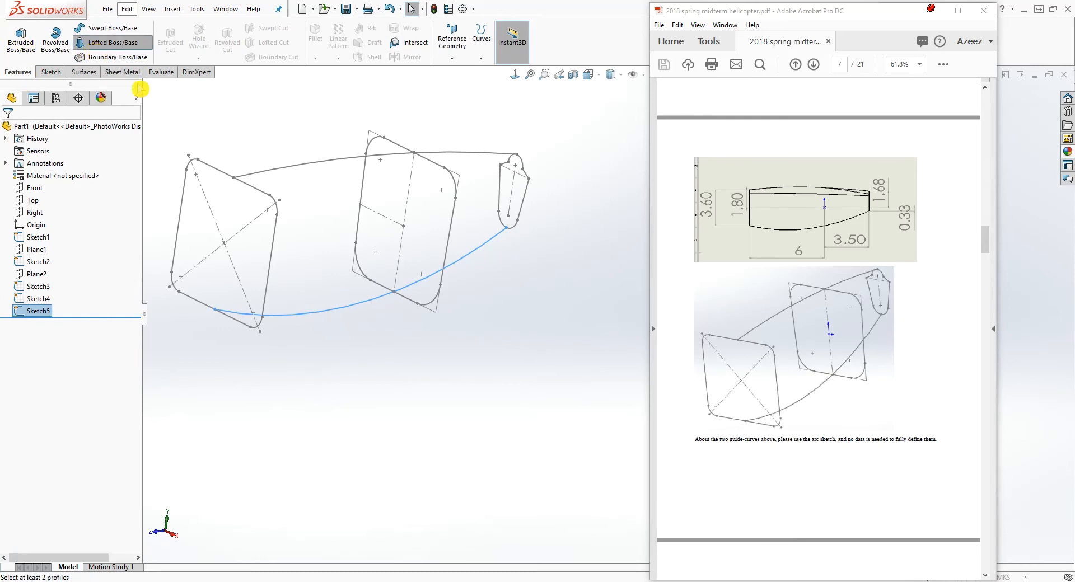
{"action": "left_click", "coordinate": [81, 42]}
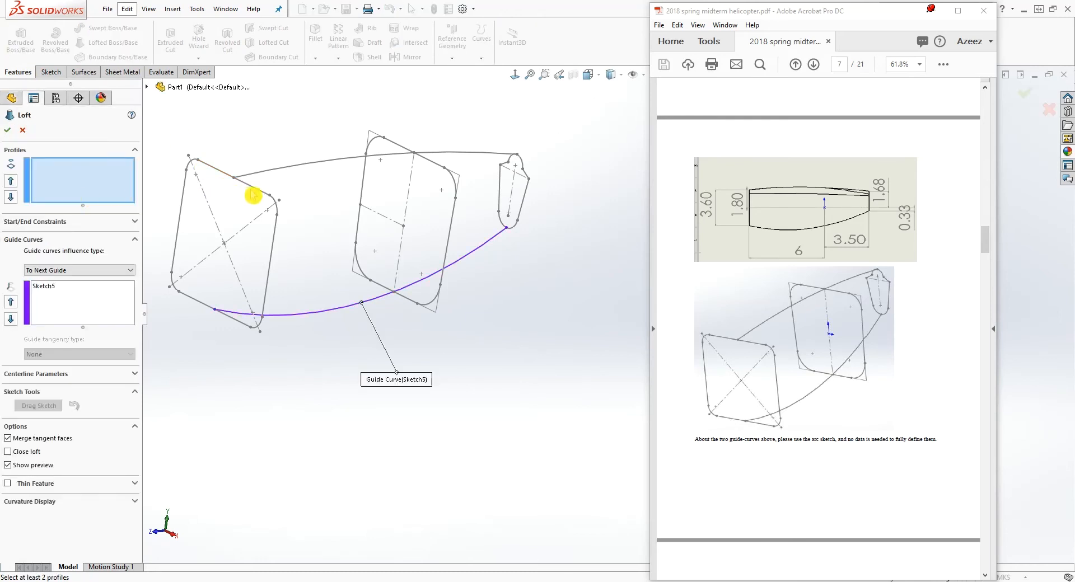
{"action": "right_click", "coordinate": [54, 288]}
{"action": "left_click", "coordinate": [80, 311]}
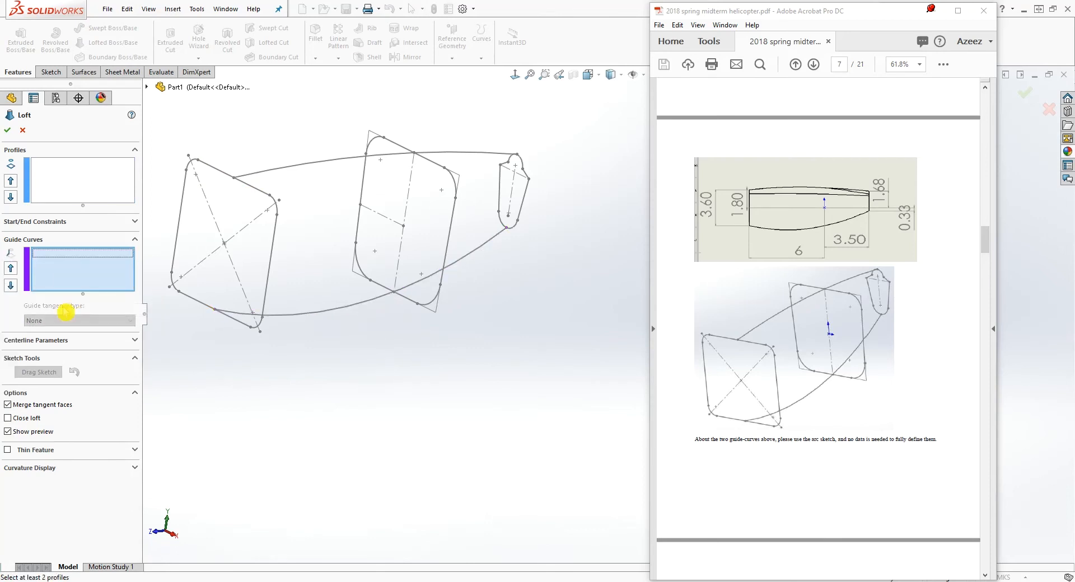
{"action": "left_click", "coordinate": [81, 177]}
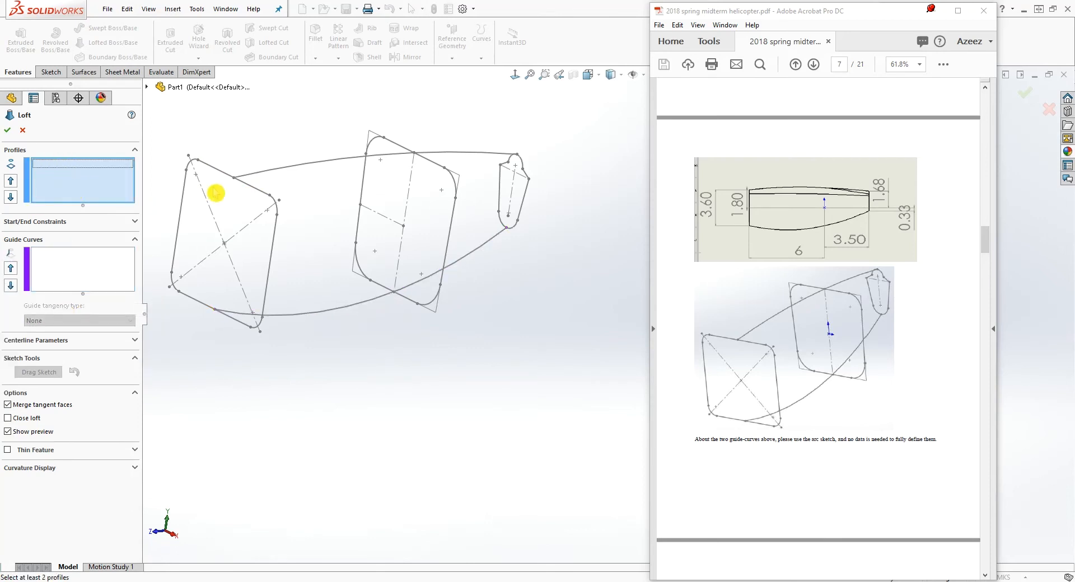
{"action": "left_click", "coordinate": [251, 192]}
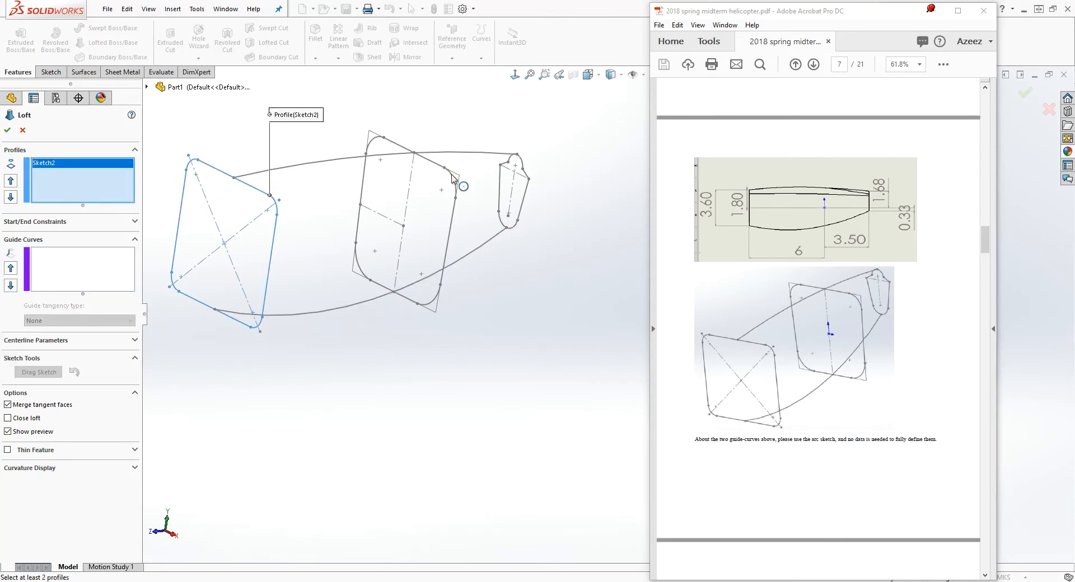
{"action": "left_click", "coordinate": [456, 184]}
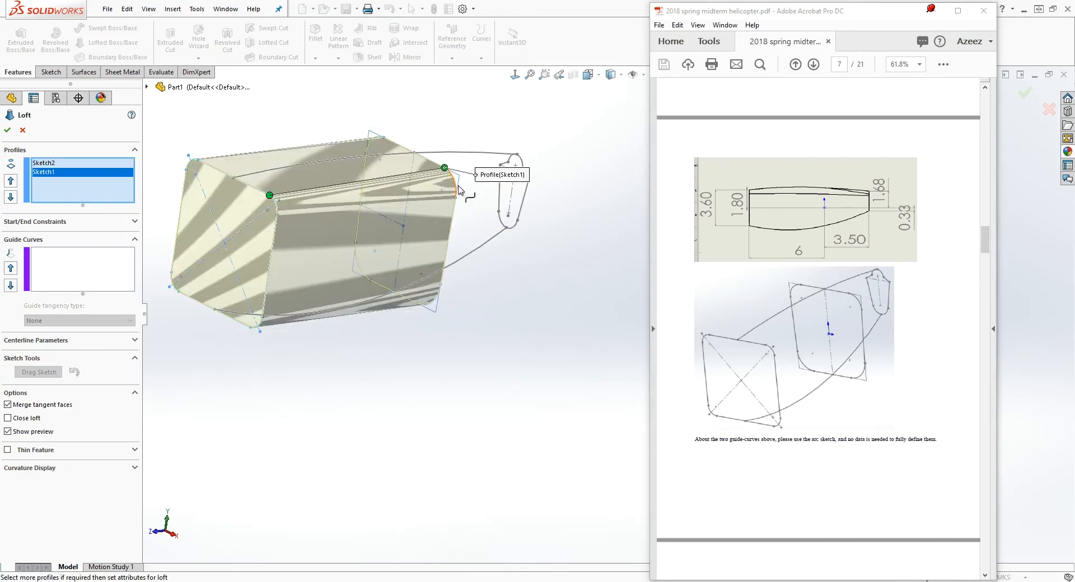
{"action": "left_click", "coordinate": [525, 196]}
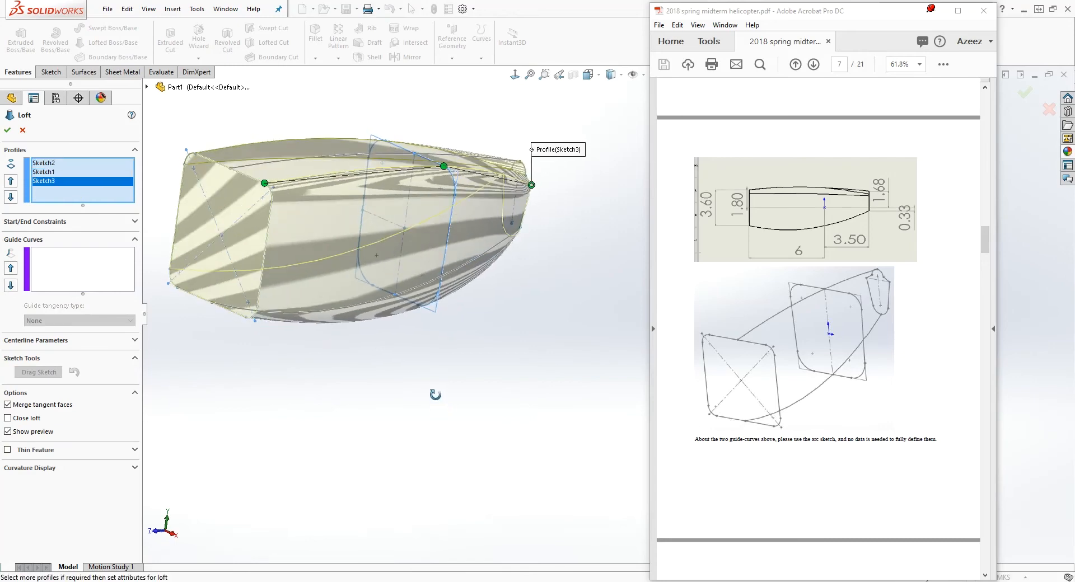
- Add the upper and lower arc sketches as guide curves and complete the body loft
{"action": "left_click", "coordinate": [76, 272]}
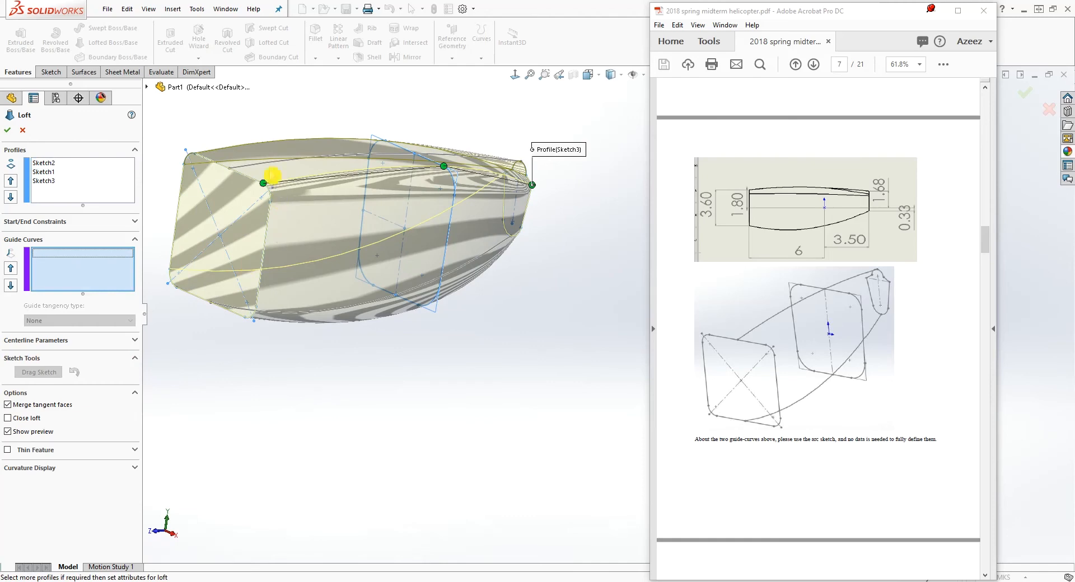
{"action": "left_click", "coordinate": [266, 169]}
{"action": "mouse_move", "coordinate": [324, 352]}
{"action": "middle_mouse_down"}
{"action": "mouse_move", "coordinate": [278, 290]}
{"action": "mouse_move", "coordinate": [277, 397]}
{"action": "middle_mouse_up"}
{"action": "left_click", "coordinate": [282, 302]}
{"action": "scroll", "coordinate": [278, 397], "scroll_direction": "up", "scroll_amount": 2}
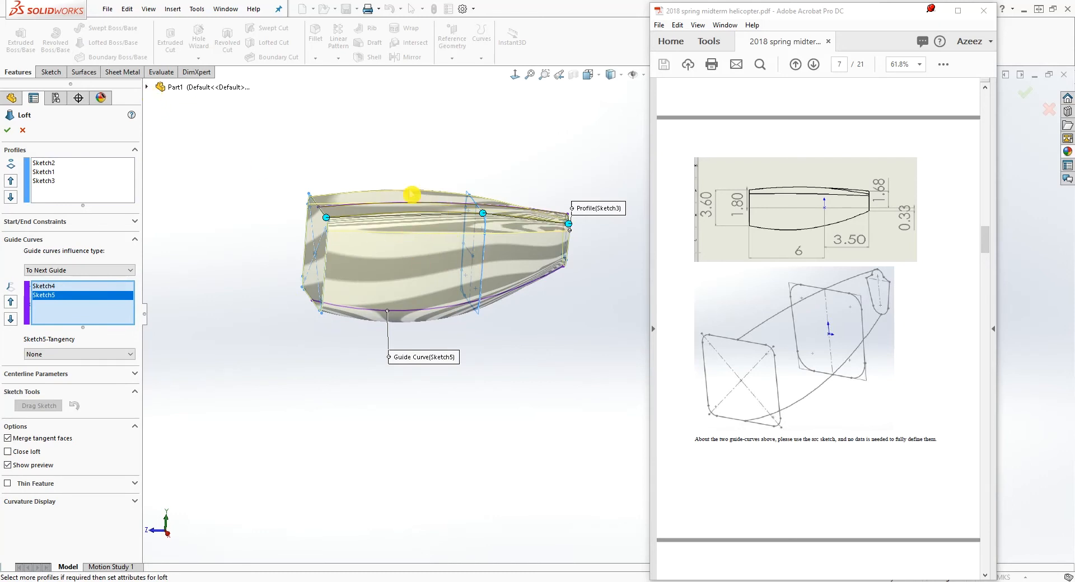
{"action": "left_click", "coordinate": [147, 88]}
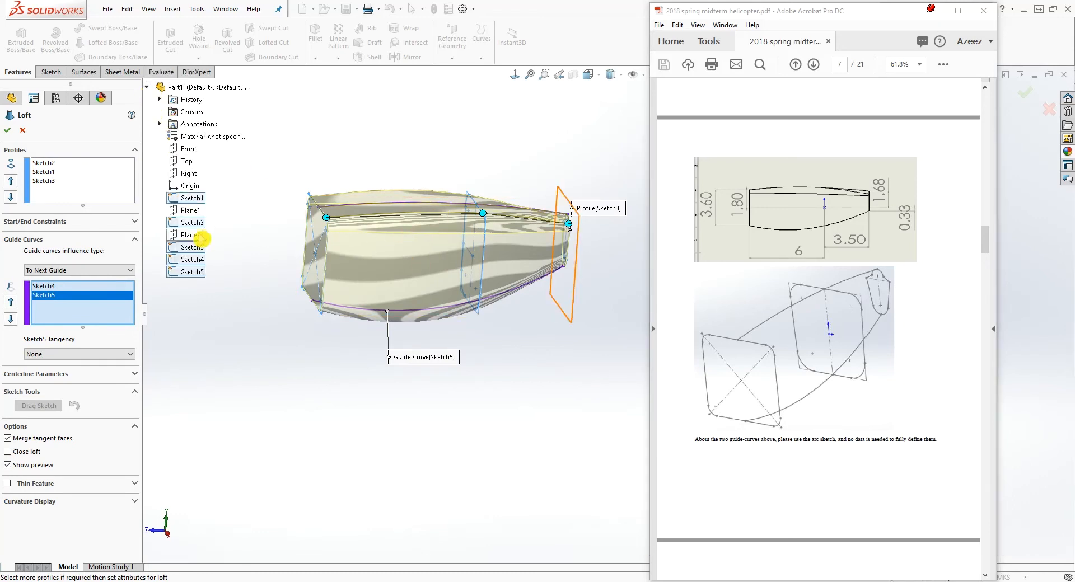
{"action": "left_click", "coordinate": [148, 89]}
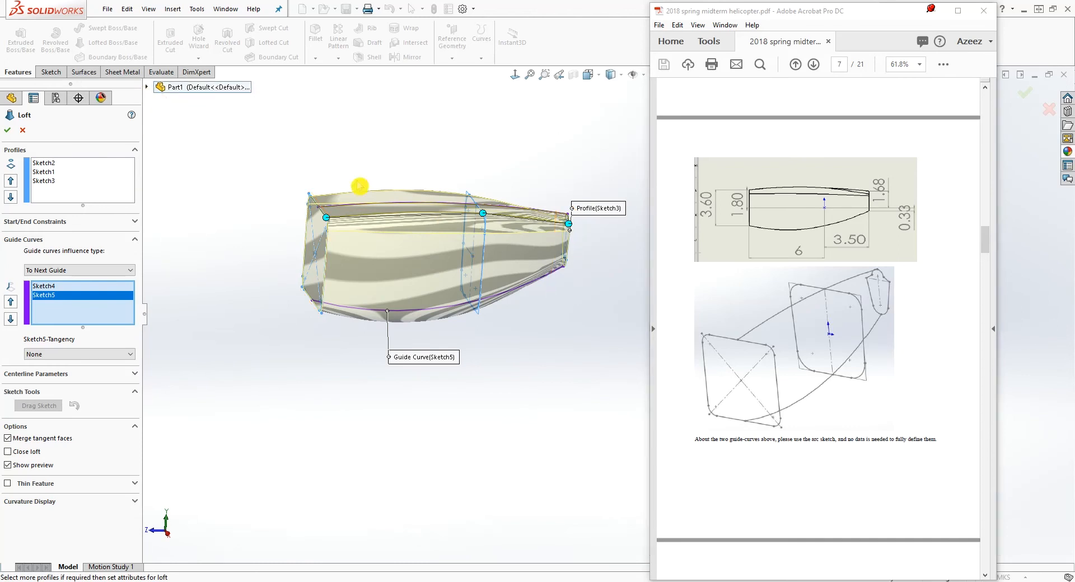
{"action": "left_click", "coordinate": [9, 132]}
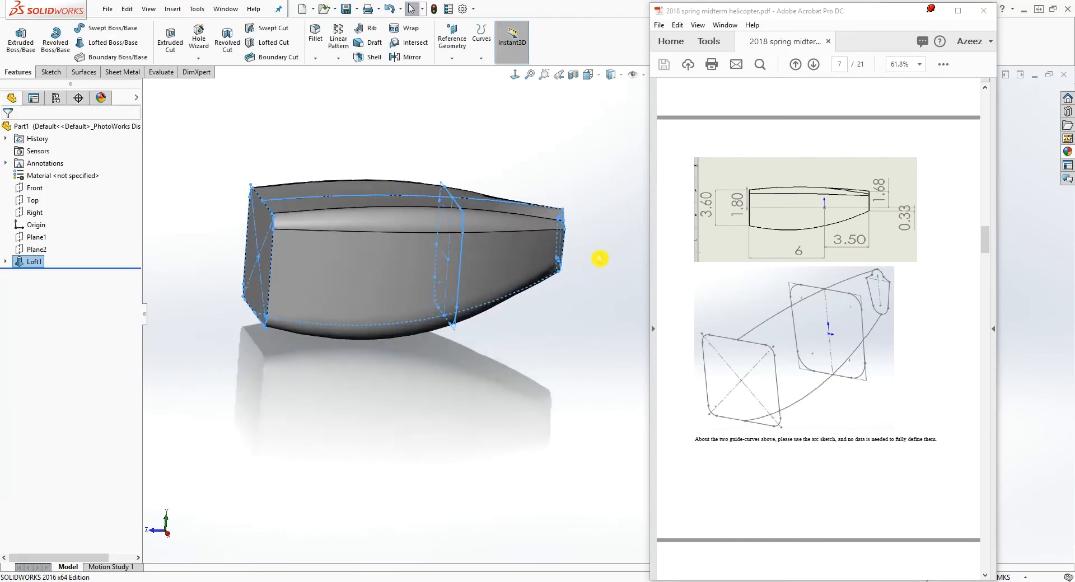
{"action": "middle_click_drag", "start_coordinate": [478, 425], "coordinate": [497, 399]}
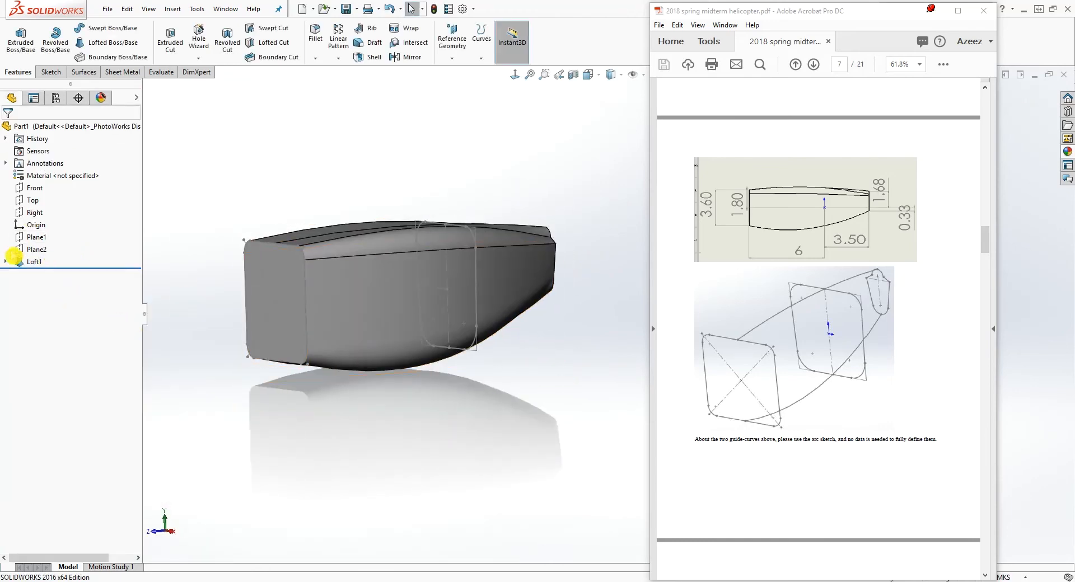
- Hide the front and middle profile sketches contained in the body loft
{"action": "left_click", "coordinate": [6, 261]}
{"action": "right_click", "coordinate": [44, 274]}
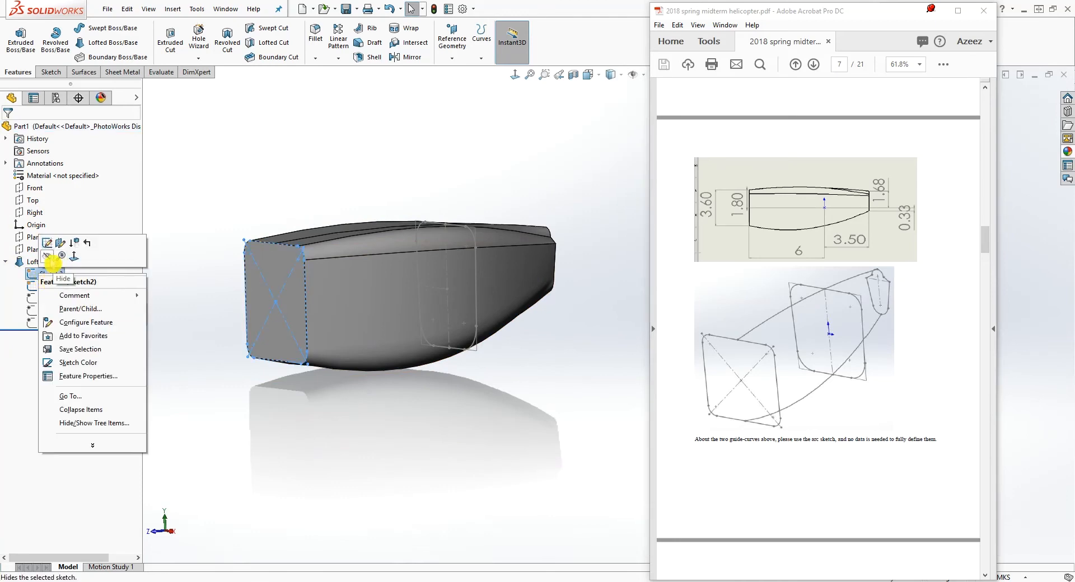
{"action": "left_click", "coordinate": [48, 257]}
{"action": "right_click", "coordinate": [49, 284]}
{"action": "left_click", "coordinate": [57, 267]}
{"action": "left_click", "coordinate": [6, 261]}
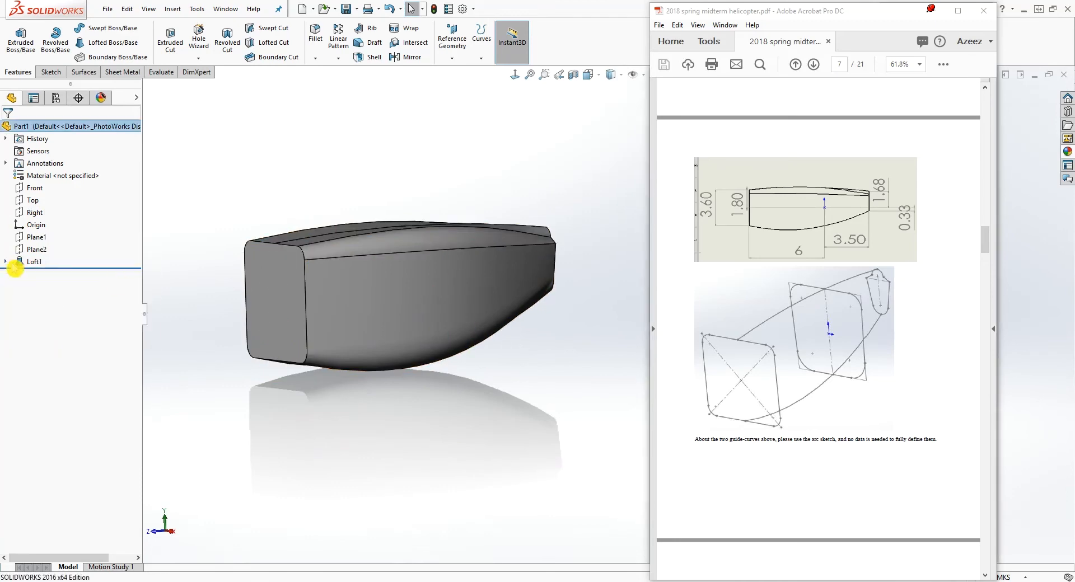
- Find the main propeller shaft section in the midterm PDF and start a sketch for it on the Right plane, viewed normal to the plane
{"action": "scroll", "coordinate": [748, 335], "scroll_direction": "down", "scroll_amount": 3}
{"action": "scroll", "coordinate": [794, 297], "scroll_direction": "down", "scroll_amount": 15}
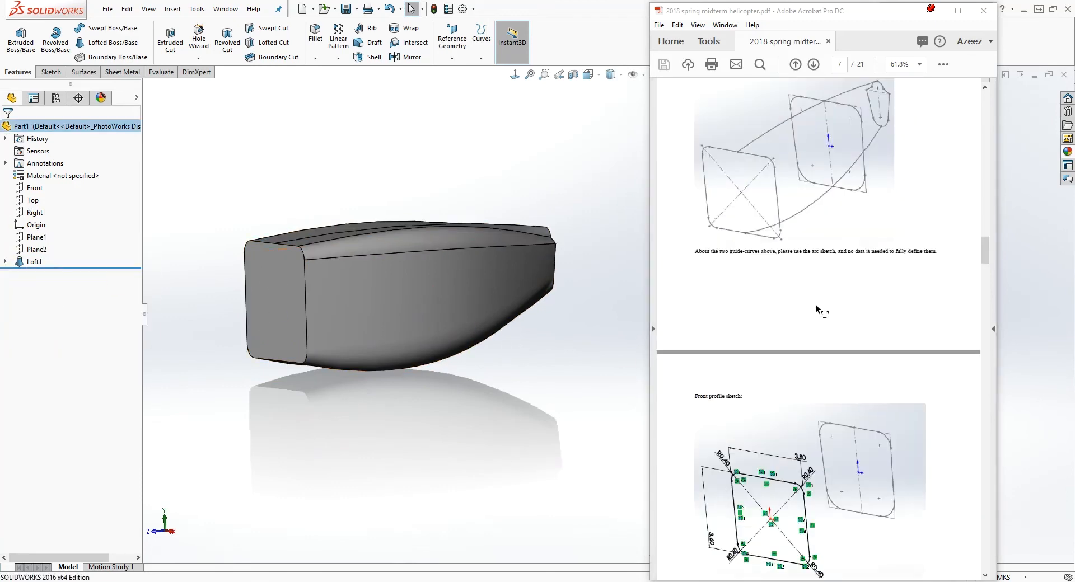
{"action": "scroll", "coordinate": [800, 334], "scroll_direction": "down", "scroll_amount": 3}
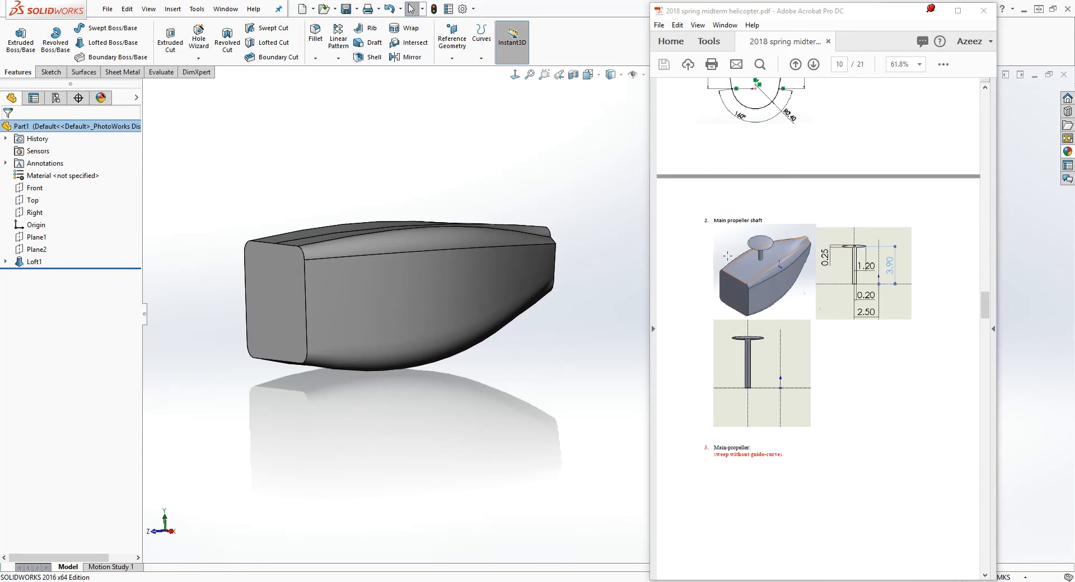
{"action": "middle_click_drag", "start_coordinate": [552, 266], "coordinate": [512, 275]}
{"action": "left_click", "coordinate": [35, 214]}
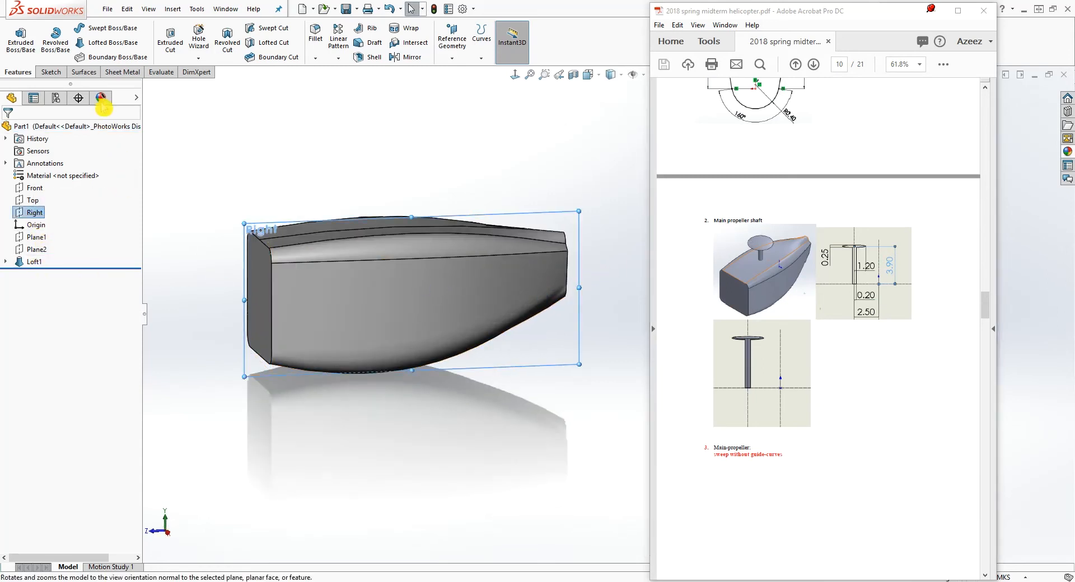
{"action": "left_click", "coordinate": [50, 71]}
{"action": "left_click", "coordinate": [17, 37]}
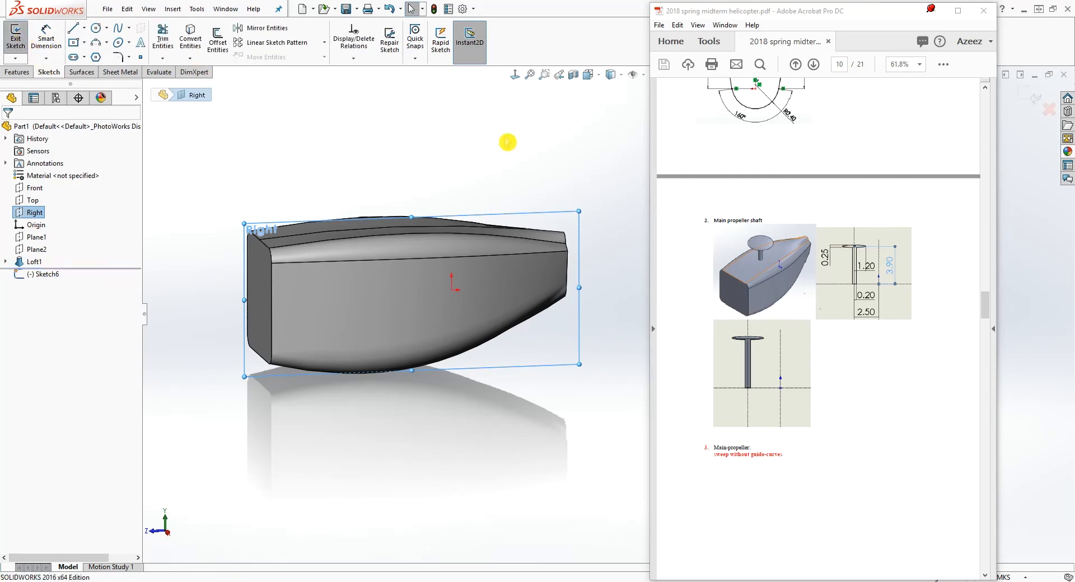
{"action": "left_click", "coordinate": [515, 76]}
{"action": "scroll", "coordinate": [585, 224], "scroll_direction": "up", "scroll_amount": 3}
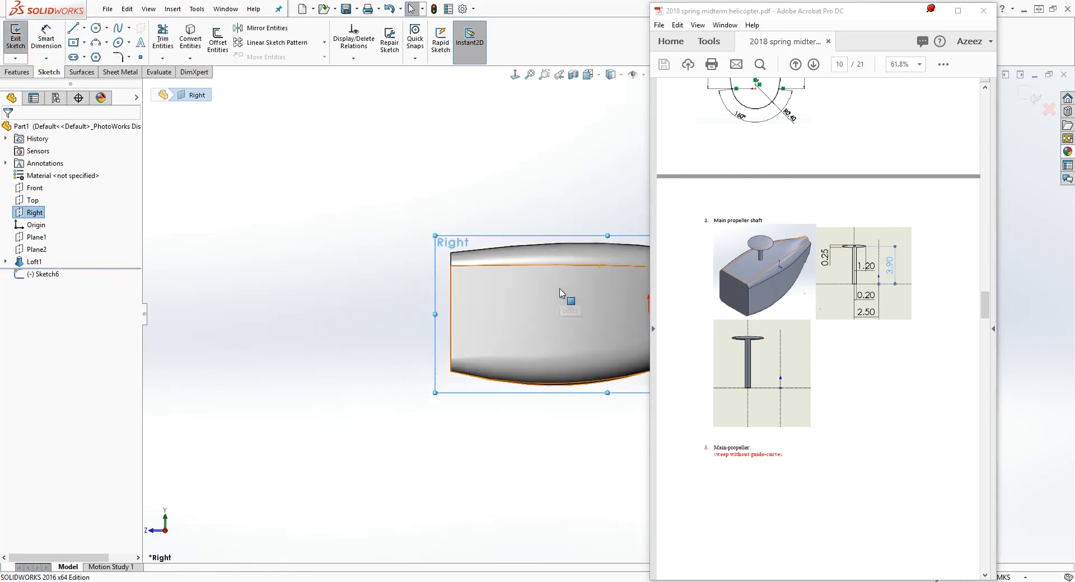
{"action": "scroll", "coordinate": [562, 279], "scroll_direction": "down", "scroll_amount": 4}
{"action": "scroll", "coordinate": [555, 299], "scroll_direction": "up", "scroll_amount": 6}
{"action": "scroll", "coordinate": [1046, 324], "scroll_direction": "down", "scroll_amount": 3}
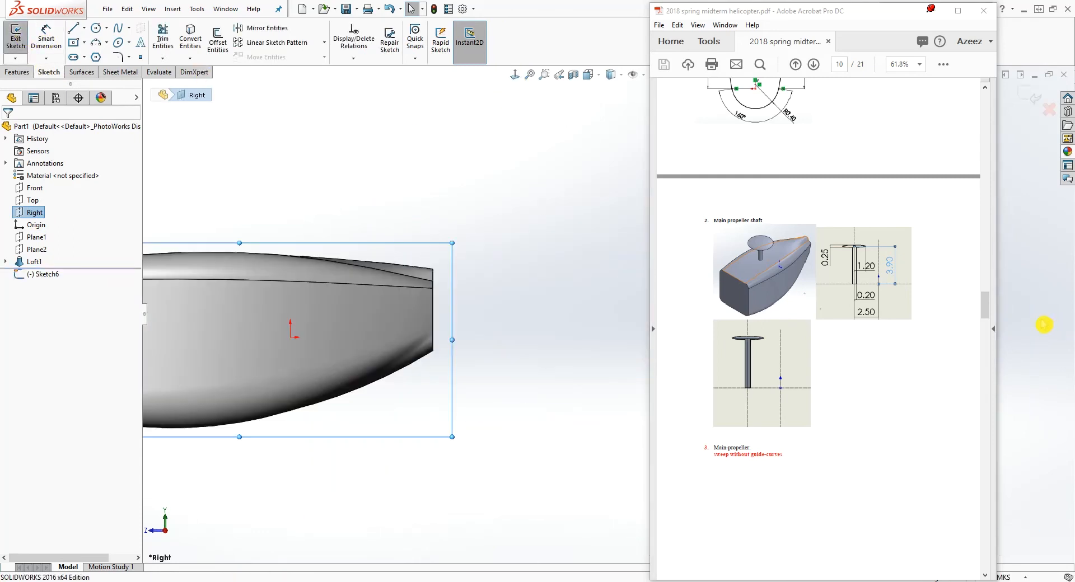
{"action": "scroll", "coordinate": [381, 355], "scroll_direction": "up", "scroll_amount": 3}
{"action": "scroll", "coordinate": [379, 355], "scroll_direction": "down", "scroll_amount": 1}
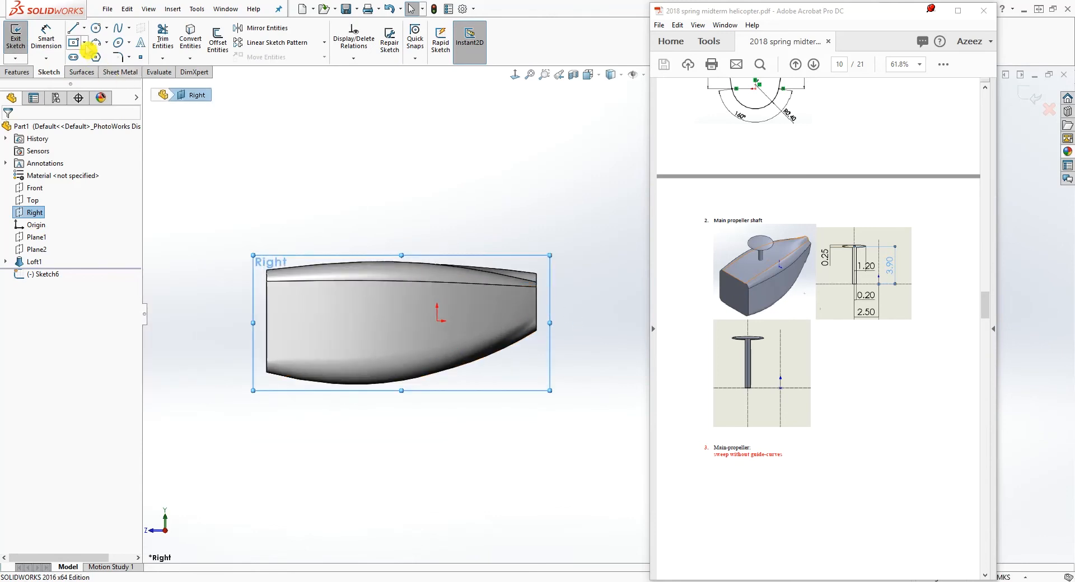
- Draw a 6 m horizontal construction line from the origin to the body's front edge
{"action": "left_click", "coordinate": [73, 29]}
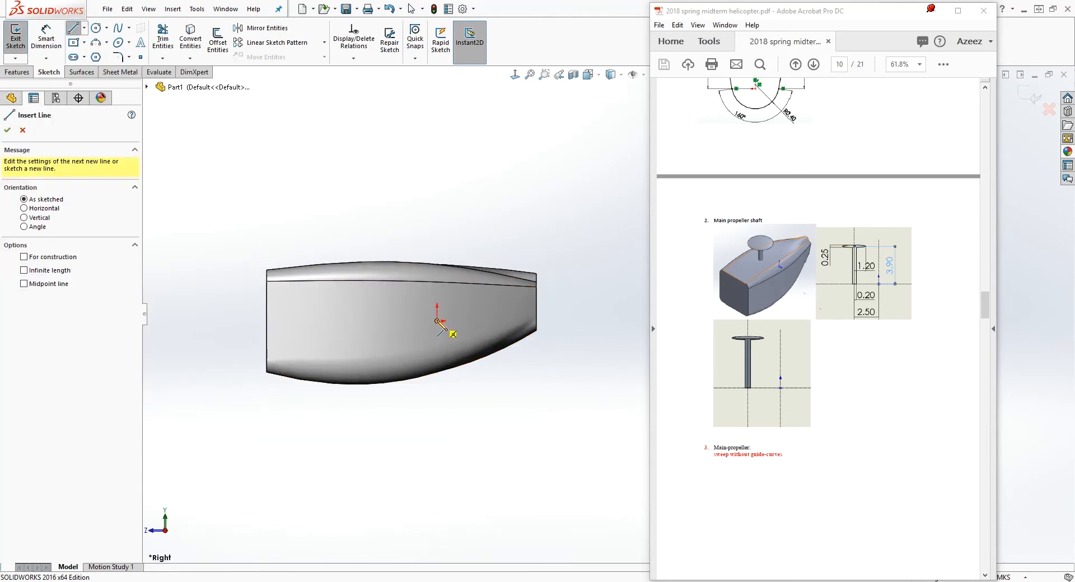
{"action": "left_click", "coordinate": [437, 321]}
{"action": "left_click", "coordinate": [266, 322]}
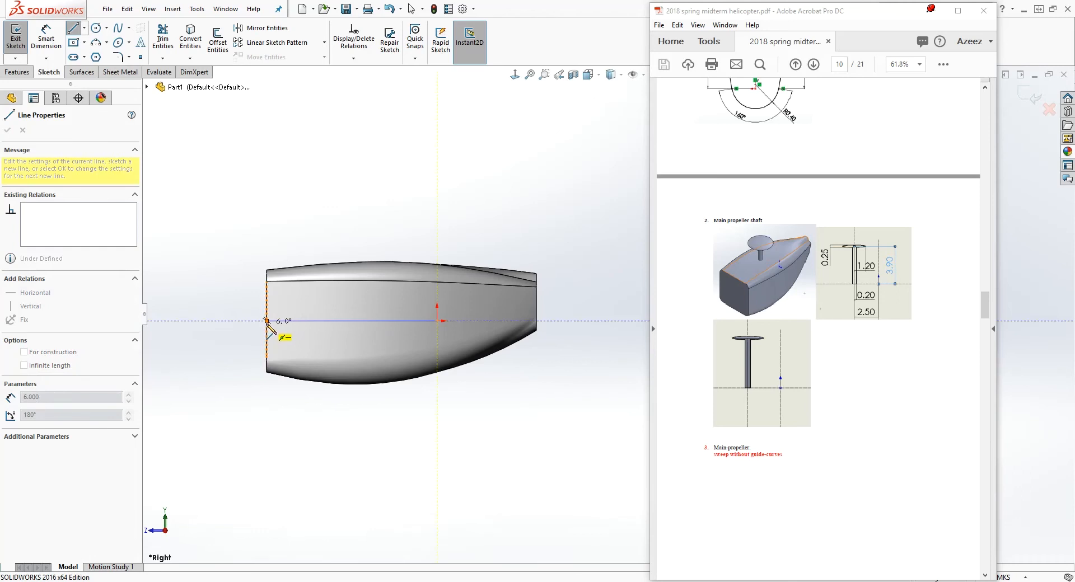
{"action": "key", "text": "Escape"}
{"action": "left_click", "coordinate": [312, 322]}
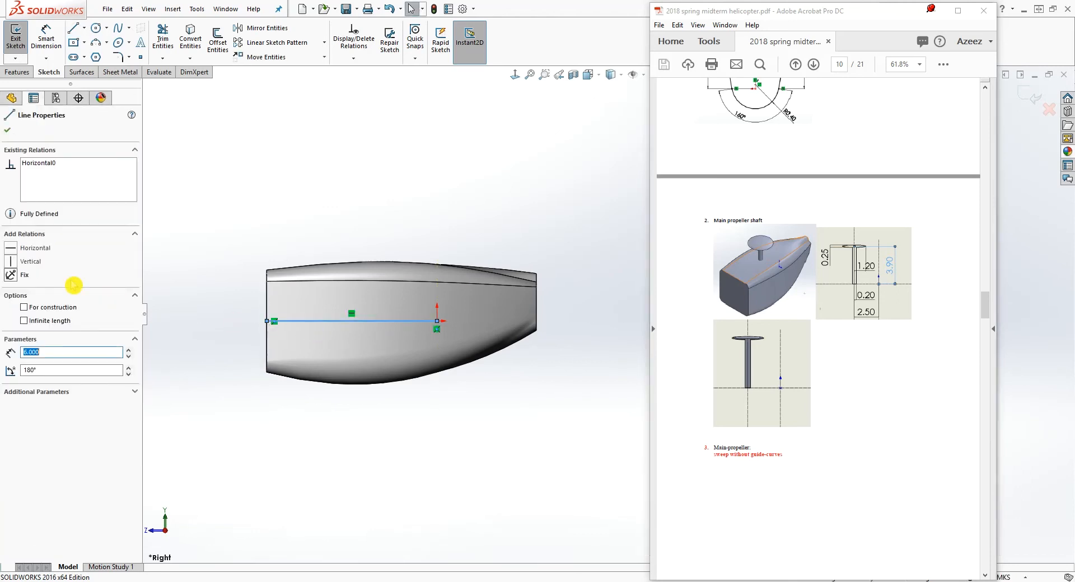
{"action": "left_click", "coordinate": [24, 308]}
{"action": "key", "text": "Escape"}
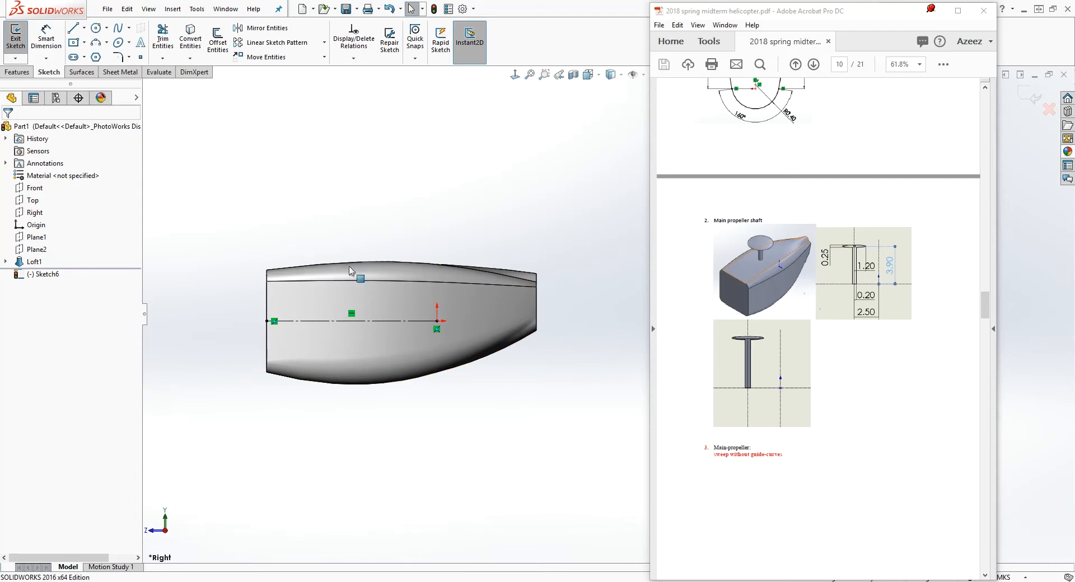
- Draw a vertical line about 3.07 m long upward from the horizontal construction line, ending above the body
{"action": "left_click", "coordinate": [73, 28]}
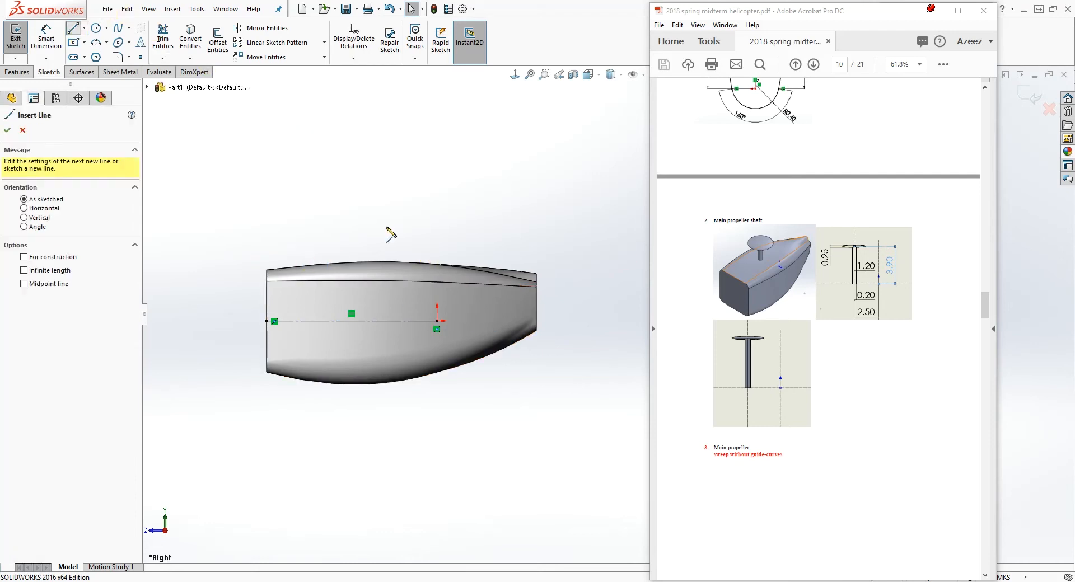
{"action": "left_click", "coordinate": [364, 321]}
{"action": "left_click", "coordinate": [364, 234]}
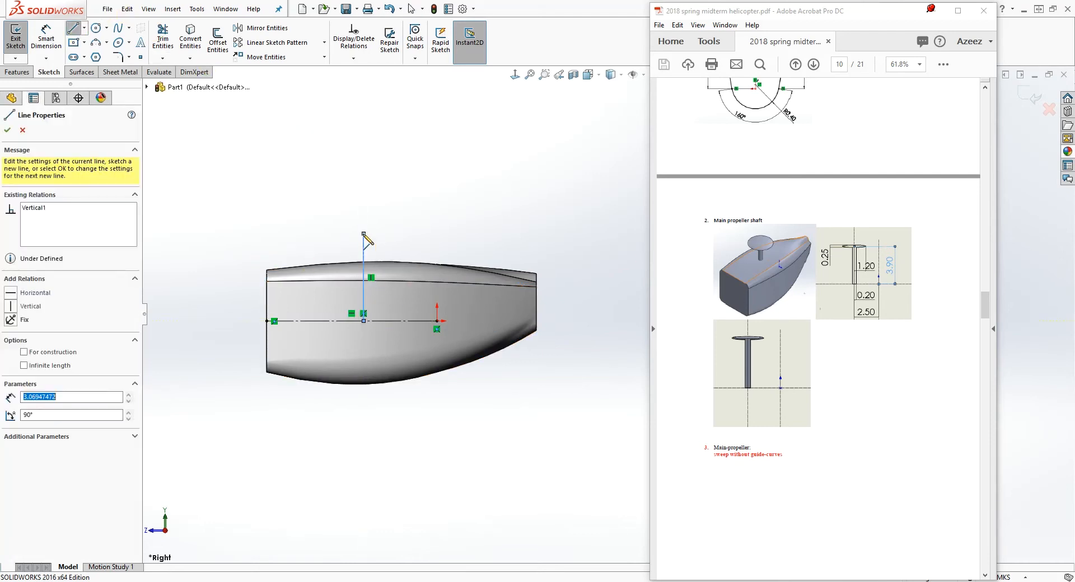
{"action": "key", "text": "Escape"}
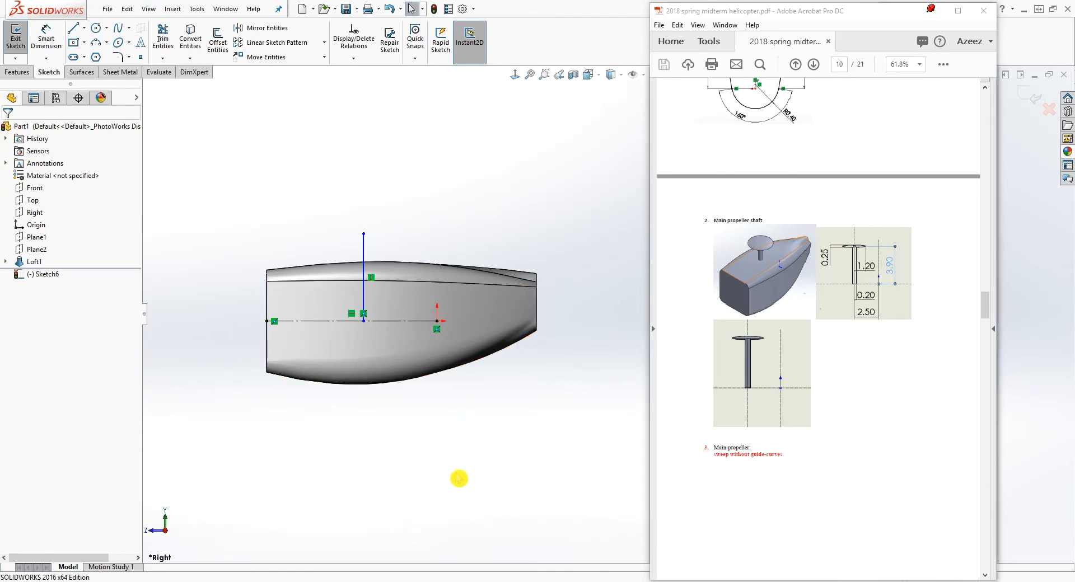
- Dimension the vertical line's length at 3.9 m
{"action": "key", "text": "d"}
{"action": "left_click", "coordinate": [365, 264]}
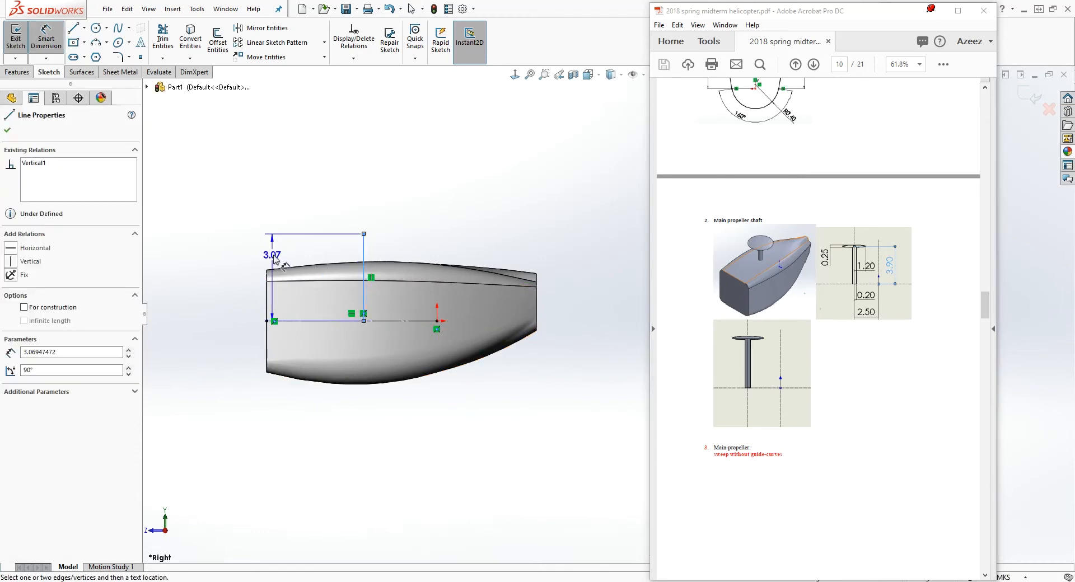
{"action": "left_click", "coordinate": [283, 258]}
{"action": "type", "text": "3.9"}
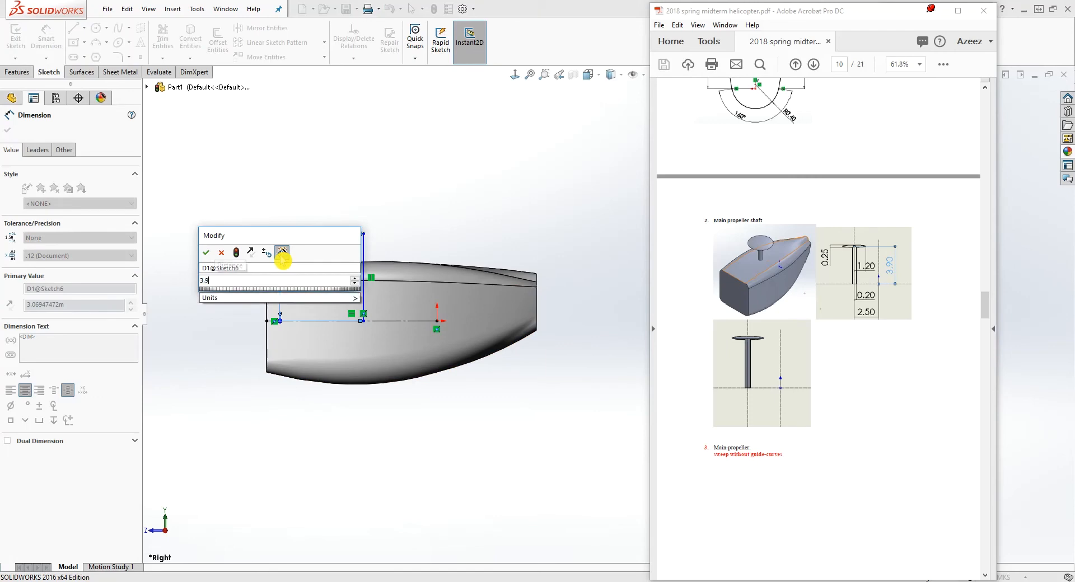
{"action": "key", "text": "Return"}
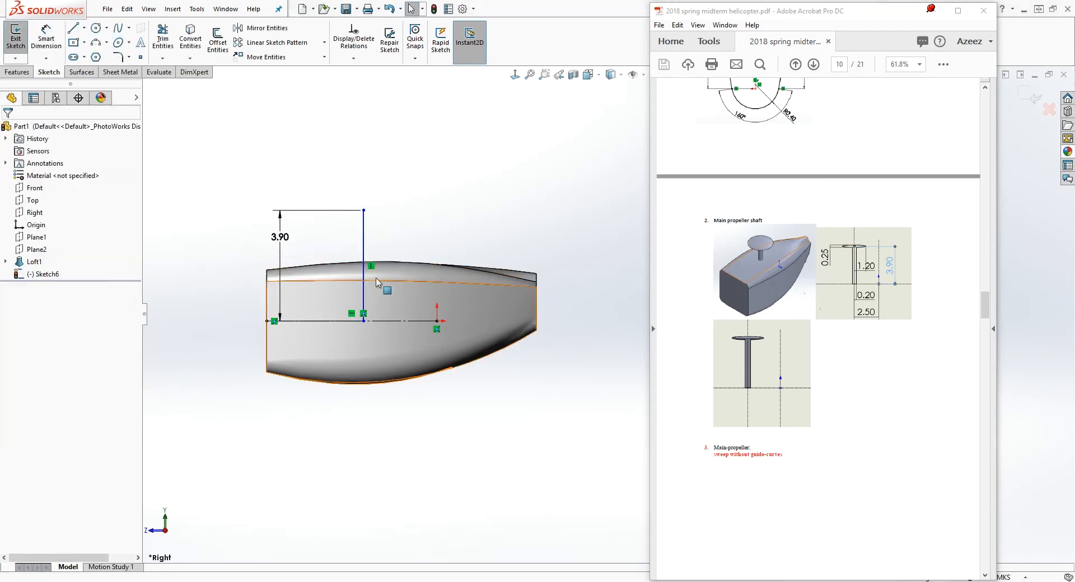
- Find the dimensioned side-view drawing in the midterm PDF and dimension the vertical line 2.5 m from the origin
{"action": "scroll", "coordinate": [903, 256], "scroll_direction": "up", "scroll_amount": 8}
{"action": "scroll", "coordinate": [905, 257], "scroll_direction": "up", "scroll_amount": 10}
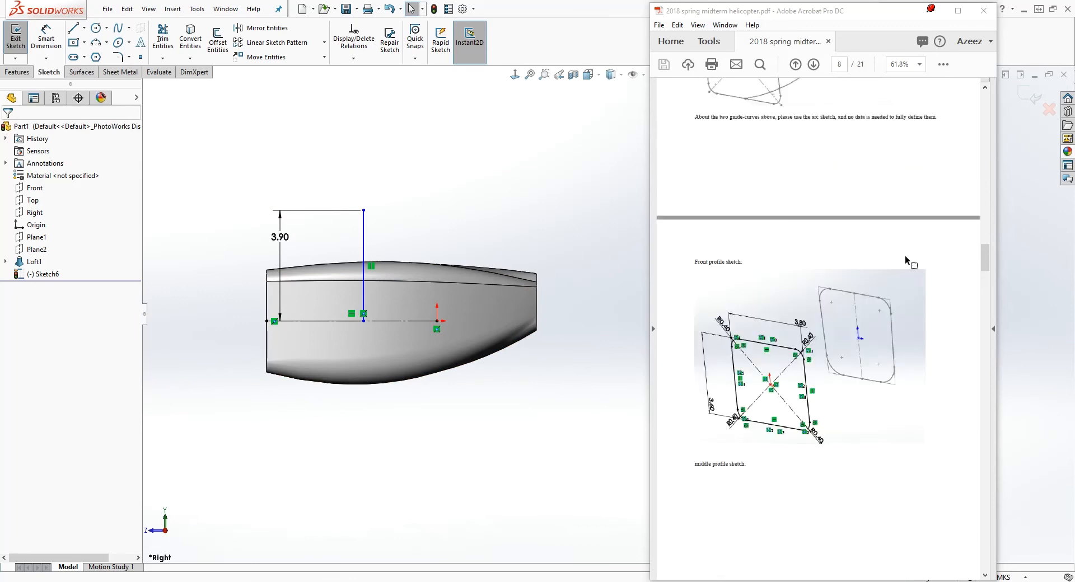
{"action": "scroll", "coordinate": [898, 266], "scroll_direction": "up", "scroll_amount": 5}
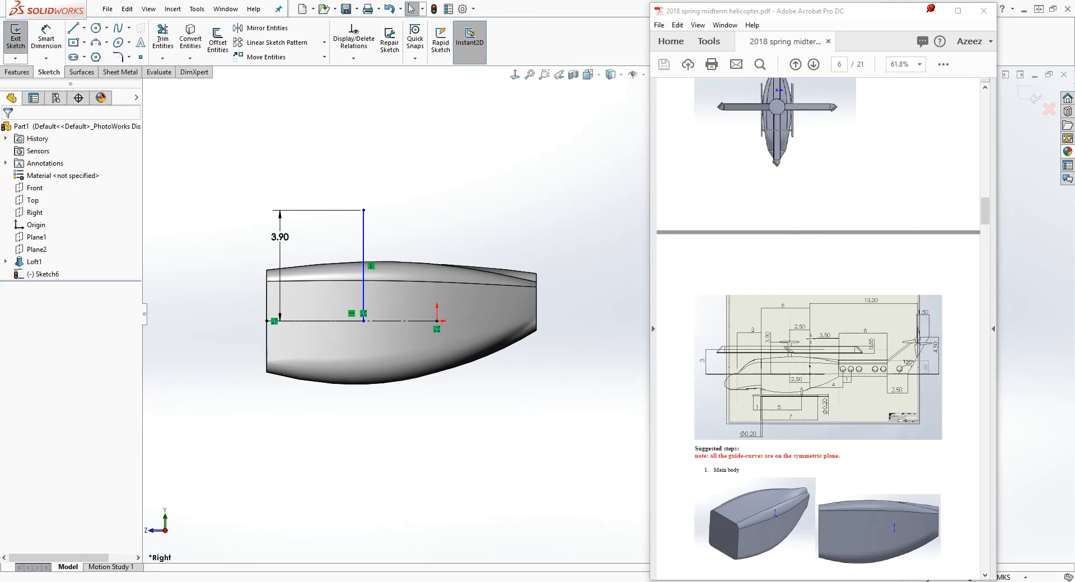
{"action": "left_click", "coordinate": [958, 10]}
{"action": "scroll", "coordinate": [438, 225], "scroll_direction": "down", "scroll_amount": 5}
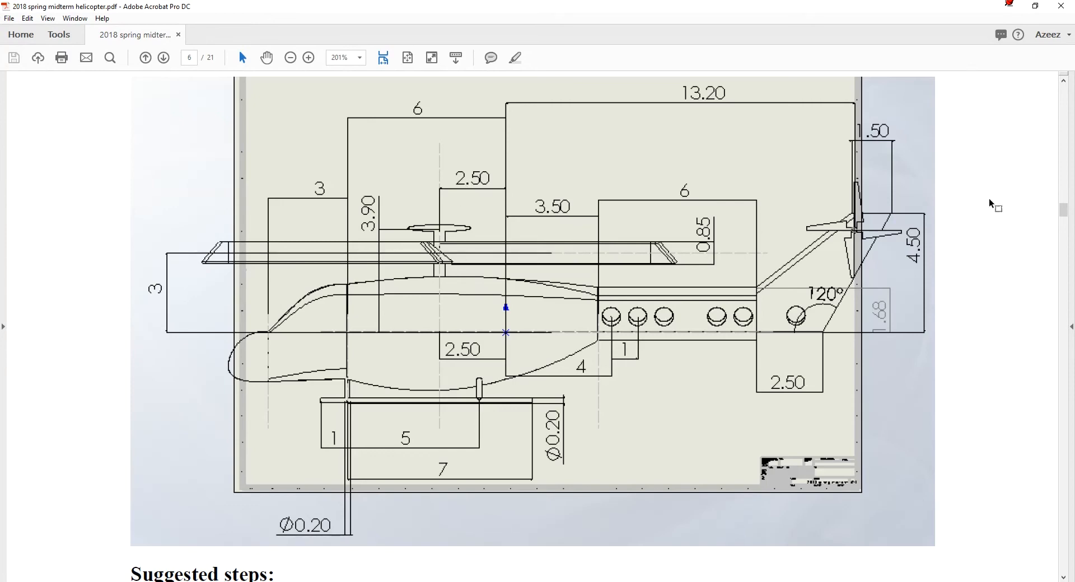
{"action": "left_click", "coordinate": [1037, 6]}
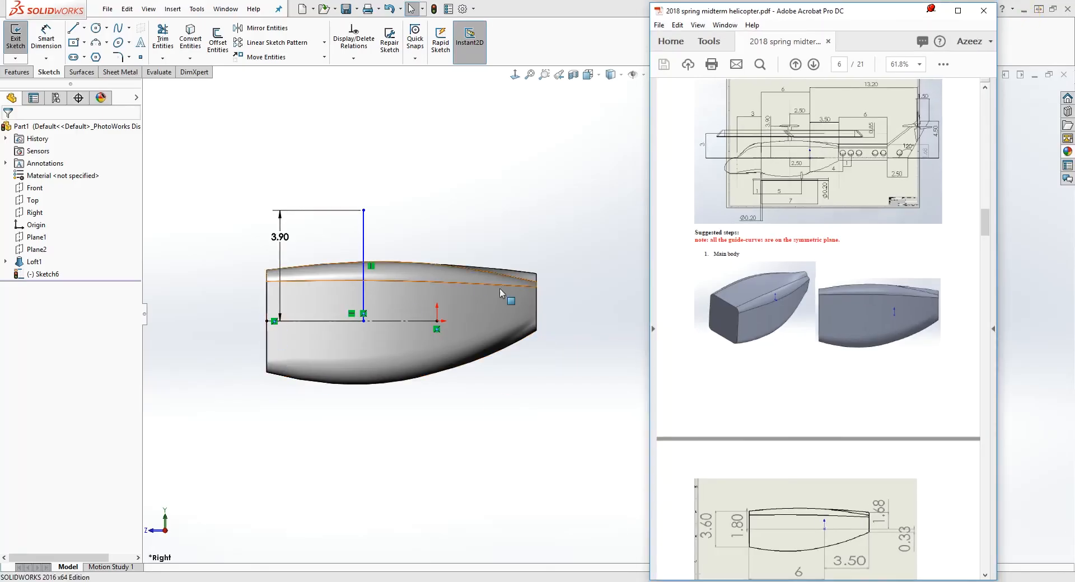
{"action": "left_click", "coordinate": [436, 323]}
{"action": "left_click", "coordinate": [365, 241]}
{"action": "left_click", "coordinate": [397, 138]}
{"action": "type", "text": "2.5"}
{"action": "key", "text": "Return"}
{"action": "key", "text": "Escape"}
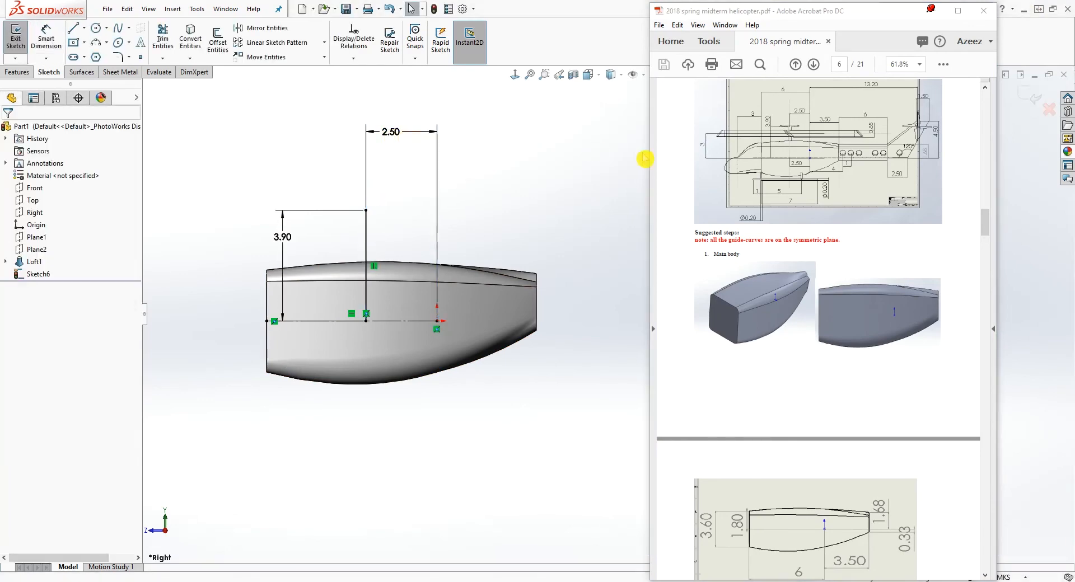
- Return to the main propeller shaft section of the PDF and draw a second vertical line up from the construction line, about 0.46 m from the first
{"action": "scroll", "coordinate": [811, 286], "scroll_direction": "down", "scroll_amount": 15}
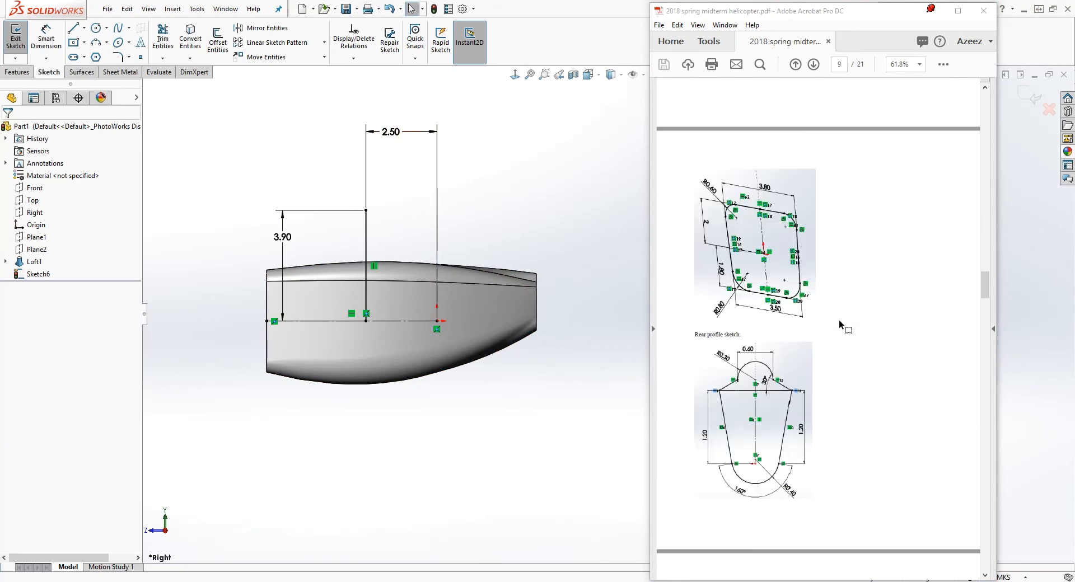
{"action": "scroll", "coordinate": [839, 320], "scroll_direction": "down", "scroll_amount": 5}
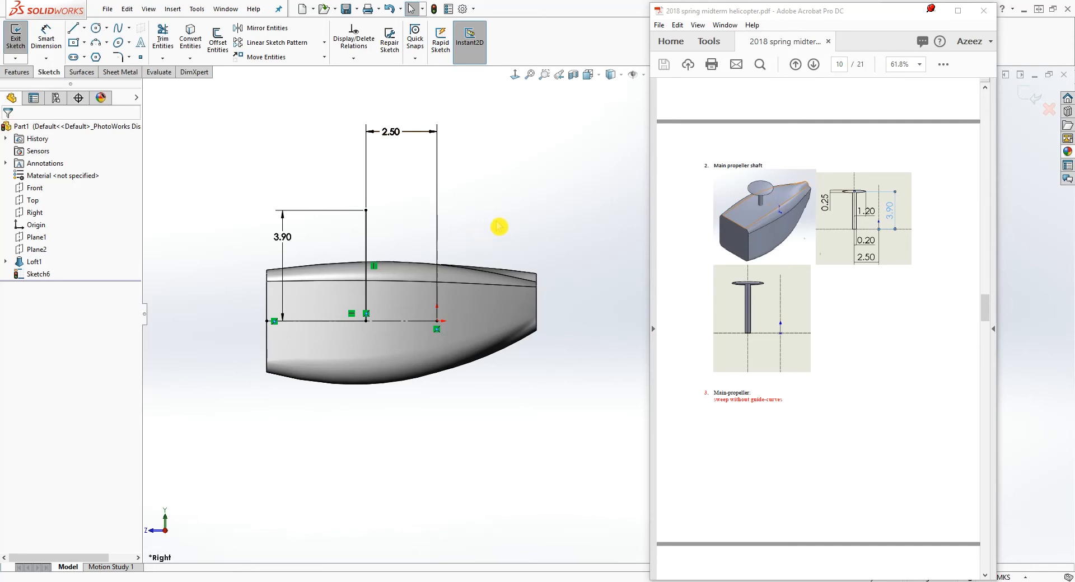
{"action": "key", "text": "l"}
{"action": "left_click", "coordinate": [379, 231]}
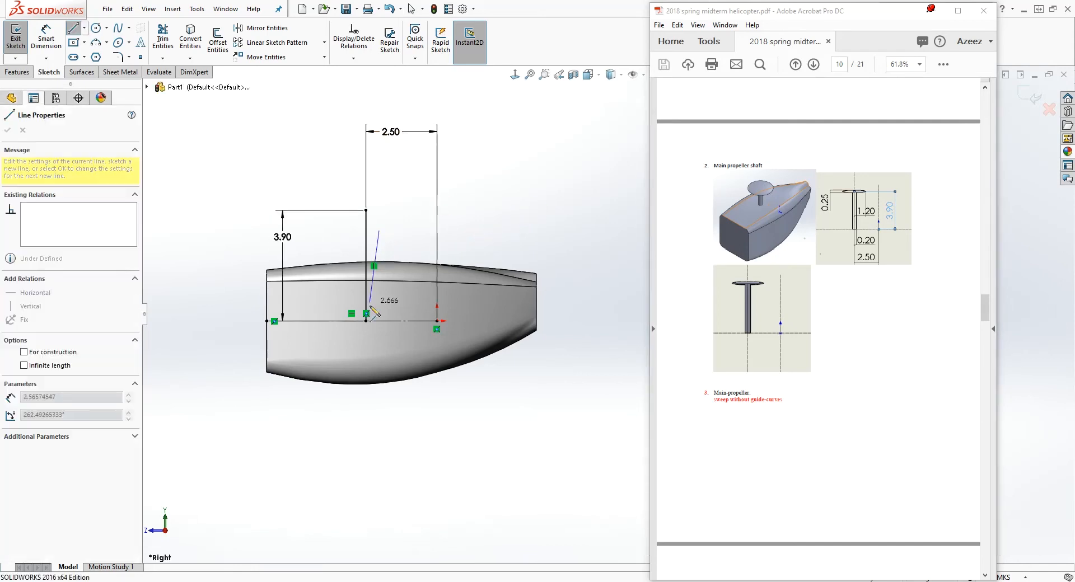
{"action": "left_click", "coordinate": [379, 321]}
{"action": "key", "text": "Escape"}
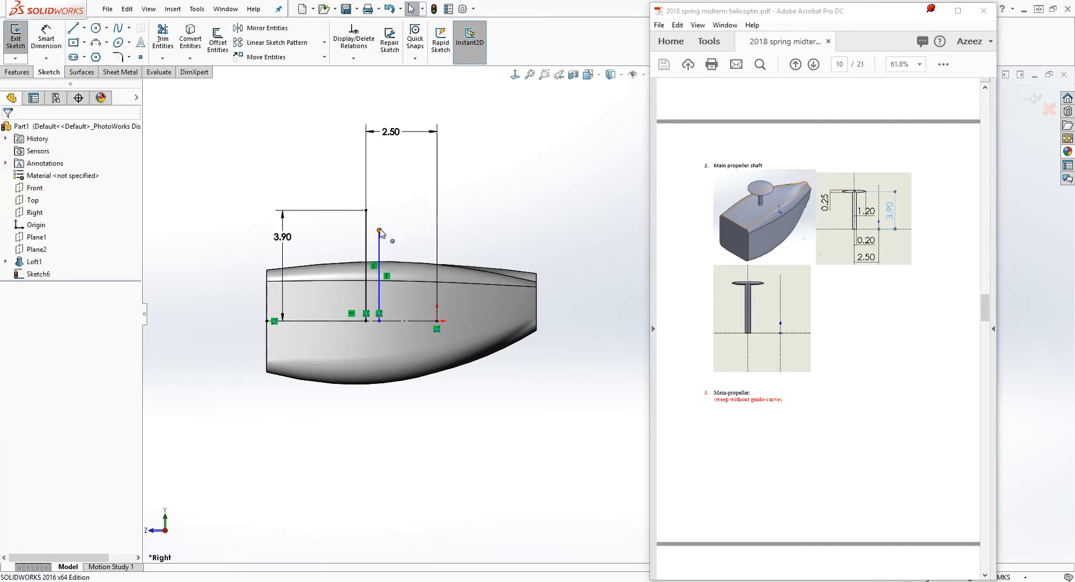
{"action": "left_click", "coordinate": [386, 232]}
{"action": "key", "text": "Escape"}
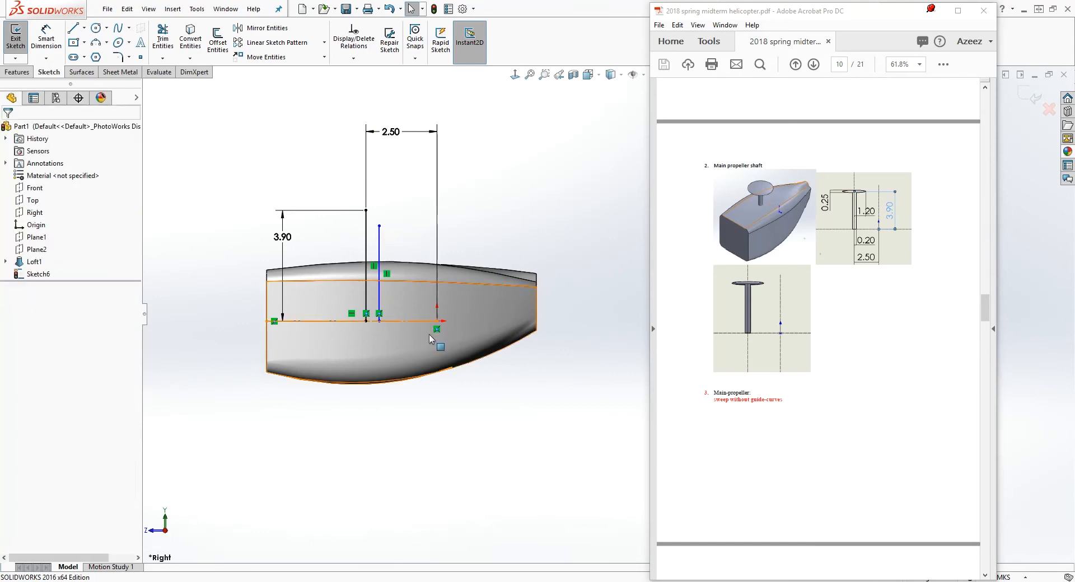
- Dimension the spacing between the two vertical lines at 0.2 m and place the dimension just below the horizontal construction line
{"action": "right_click_drag", "start_coordinate": [410, 436], "coordinate": [392, 299]}
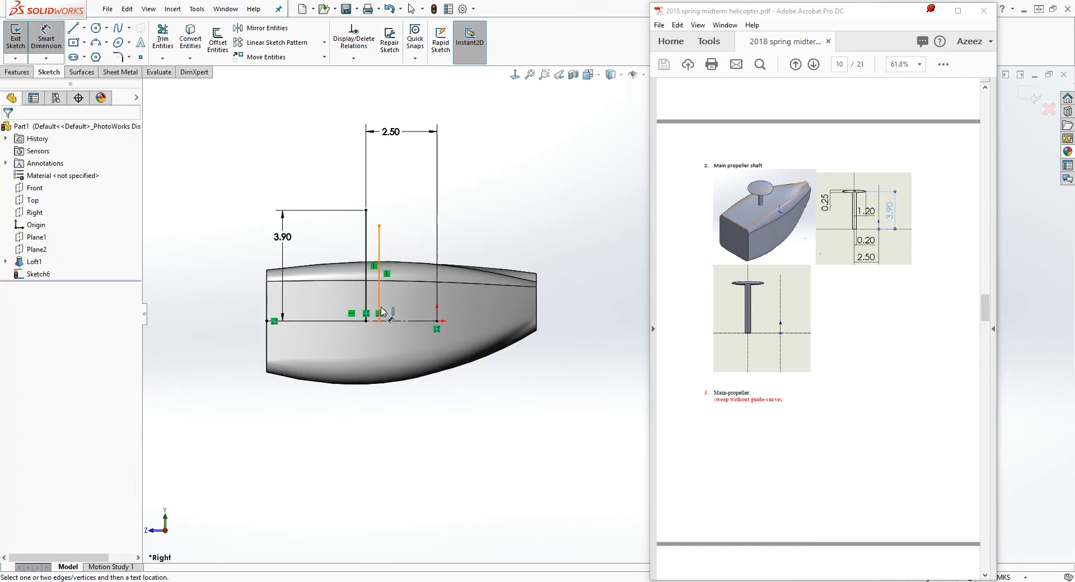
{"action": "left_click", "coordinate": [380, 309]}
{"action": "left_click", "coordinate": [366, 300]}
{"action": "left_click", "coordinate": [412, 402]}
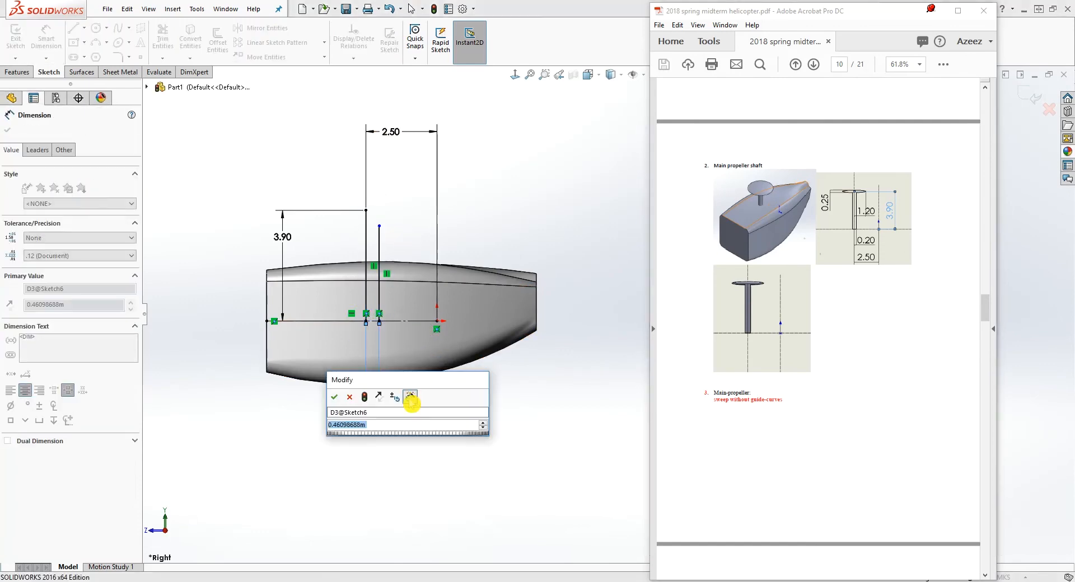
{"action": "type", "text": "0.2"}
{"action": "key", "text": "Return"}
{"action": "key", "text": "Escape"}
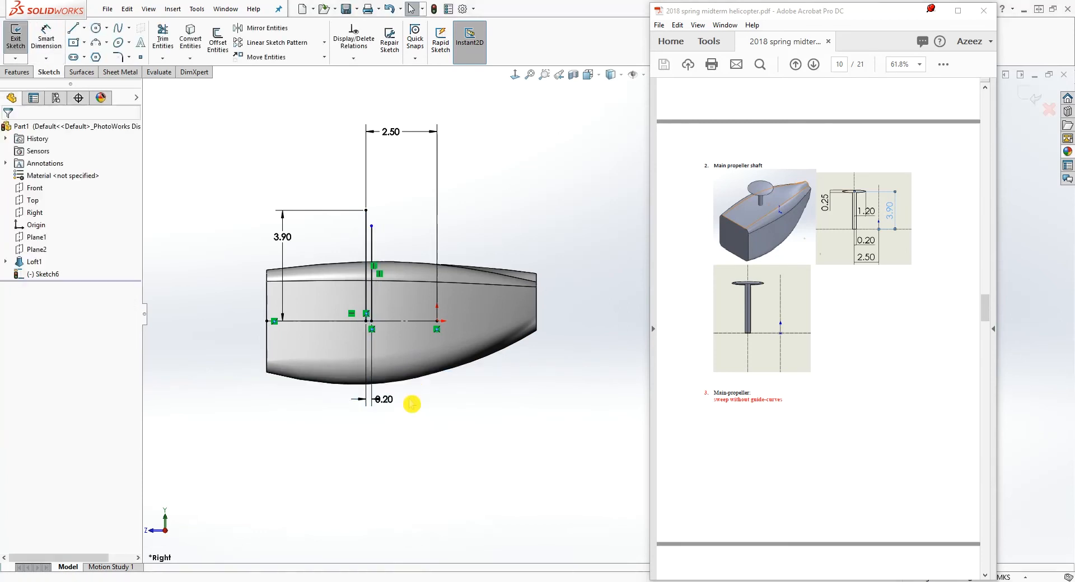
{"action": "left_click_drag", "start_coordinate": [387, 400], "coordinate": [403, 336]}
{"action": "scroll", "coordinate": [365, 302], "scroll_direction": "down", "scroll_amount": 3}
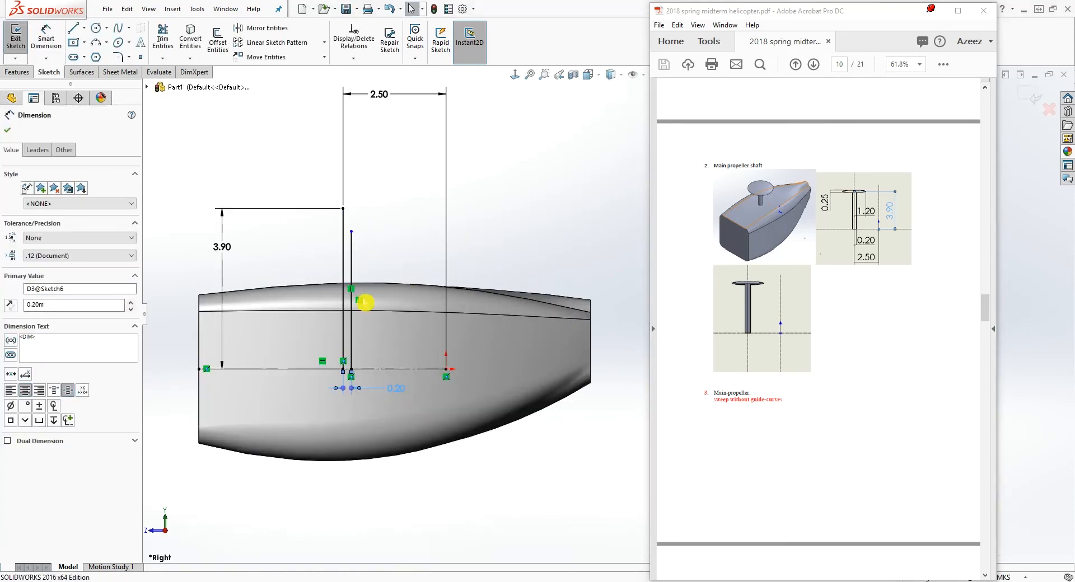
{"action": "scroll", "coordinate": [364, 301], "scroll_direction": "down", "scroll_amount": 1}
{"action": "key", "text": "Escape"}
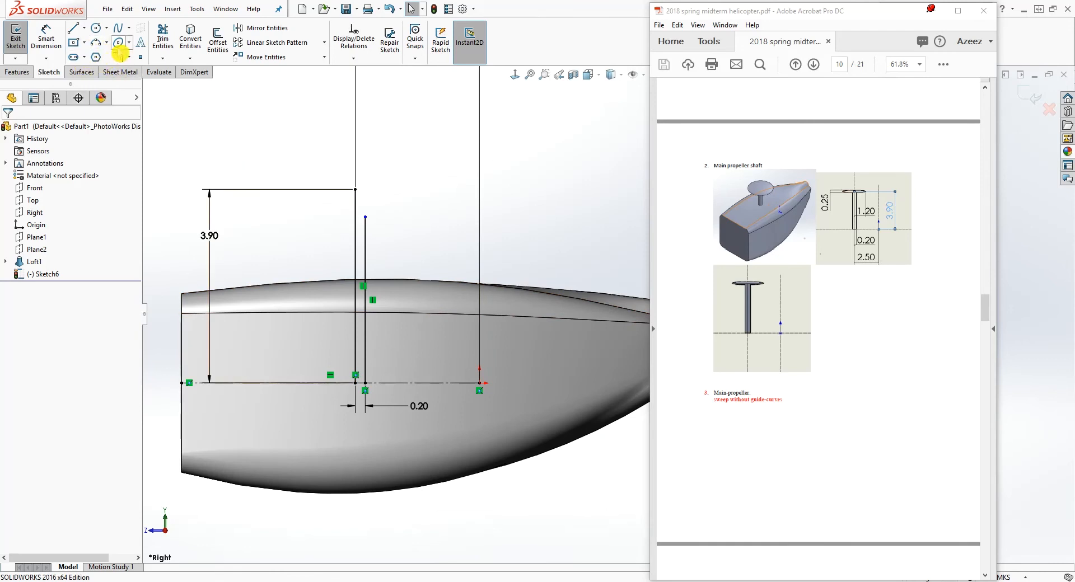
- Draw a horizontal ellipse centered on the upper end of the 3.9 m line, about 1.53 m in half-width and 1.05 m tall
{"action": "left_click", "coordinate": [129, 43]}
{"action": "left_click", "coordinate": [137, 59]}
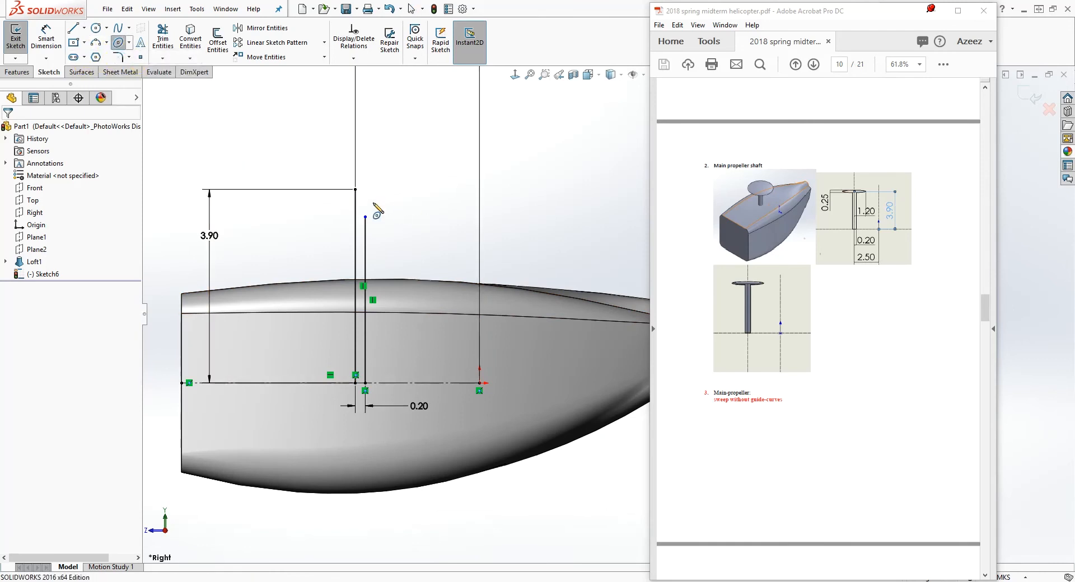
{"action": "left_click", "coordinate": [356, 190]}
{"action": "left_click", "coordinate": [430, 191]}
{"action": "left_click", "coordinate": [416, 176]}
{"action": "key", "text": "Escape"}
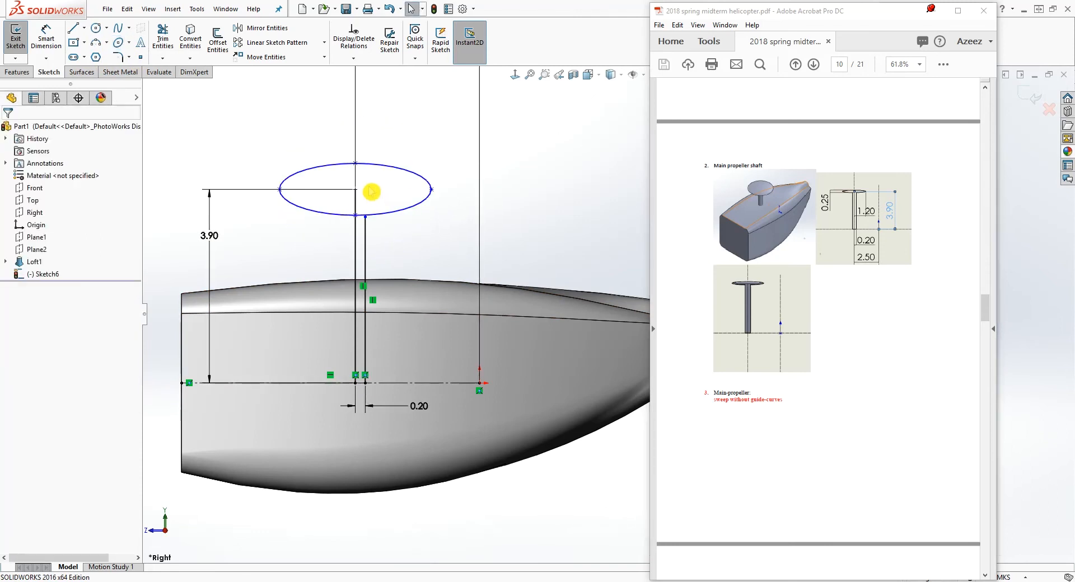
- Make the ellipse's uppermost point coincident with the 3.9 m vertical line
{"action": "left_click", "coordinate": [355, 164]}
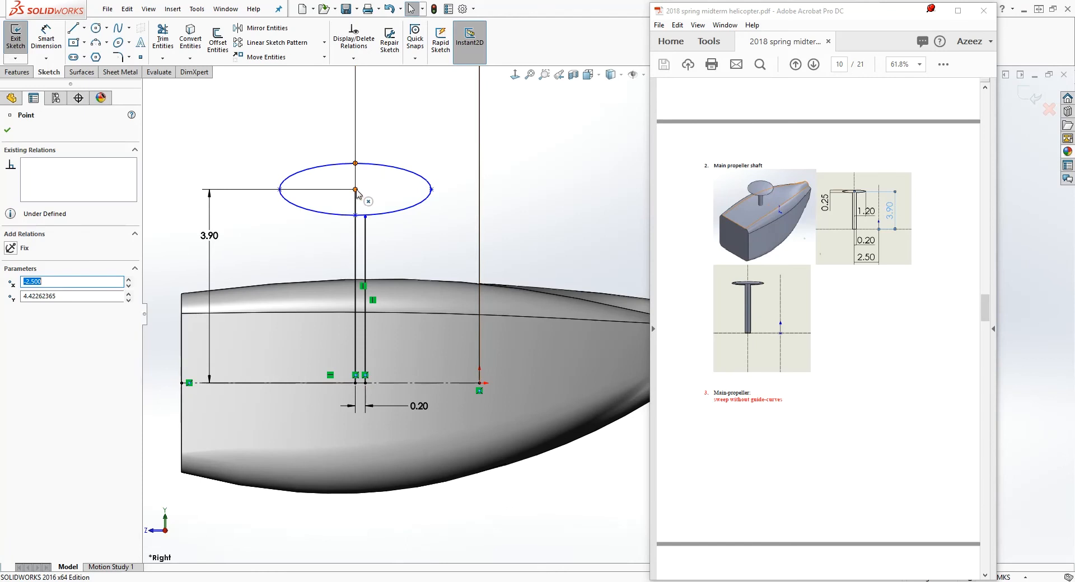
{"action": "left_click", "coordinate": [355, 284], "text": "ctrl"}
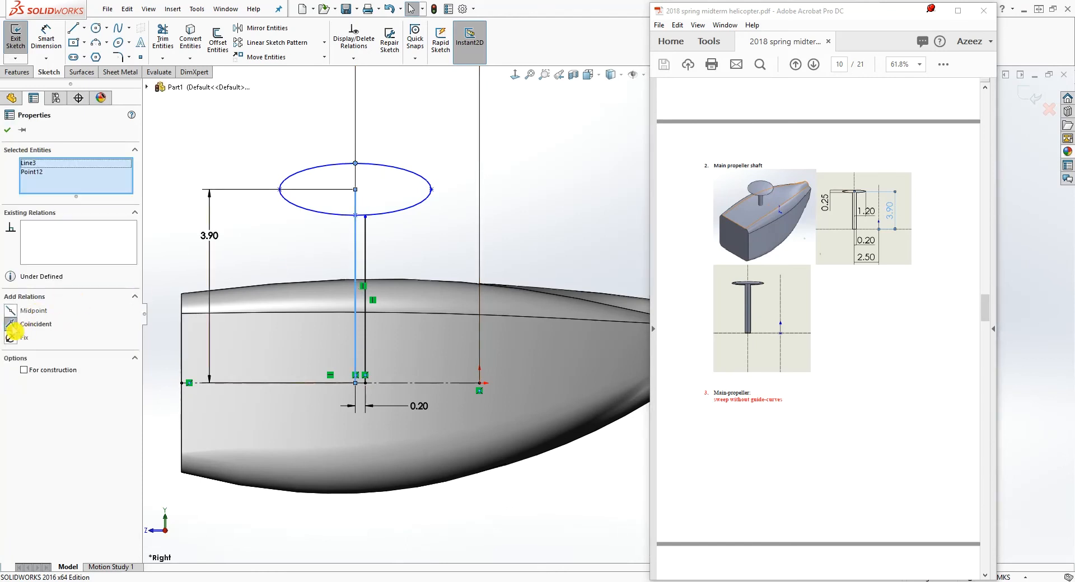
{"action": "left_click", "coordinate": [12, 328]}
{"action": "left_click", "coordinate": [284, 216]}
- Dimension the ellipse's half-width, from its center to its end point nearer the origin, at 1.2 m
{"action": "right_click_drag", "start_coordinate": [464, 256], "coordinate": [448, 168]}
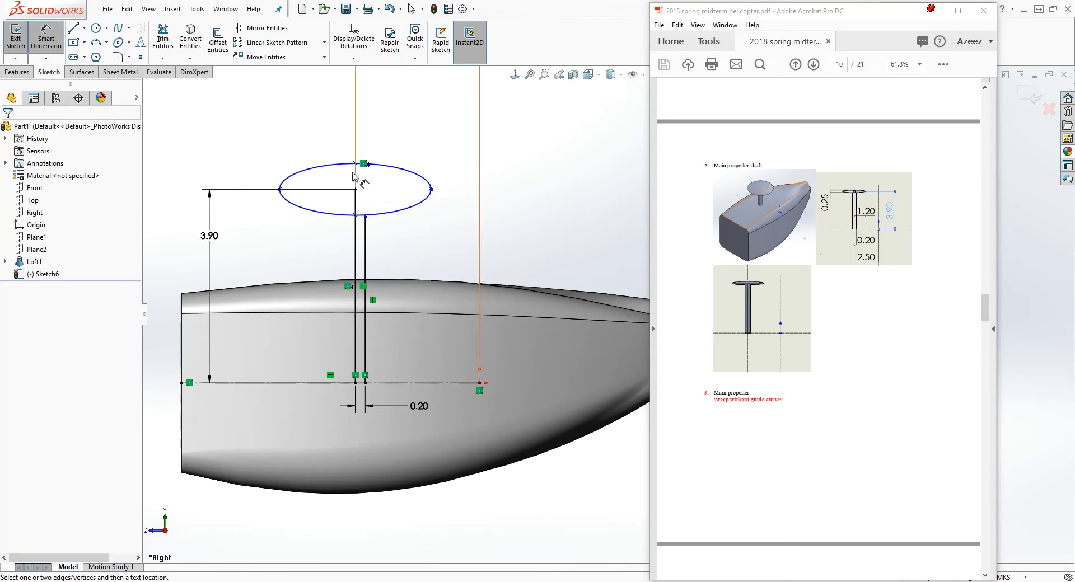
{"action": "left_click", "coordinate": [356, 191]}
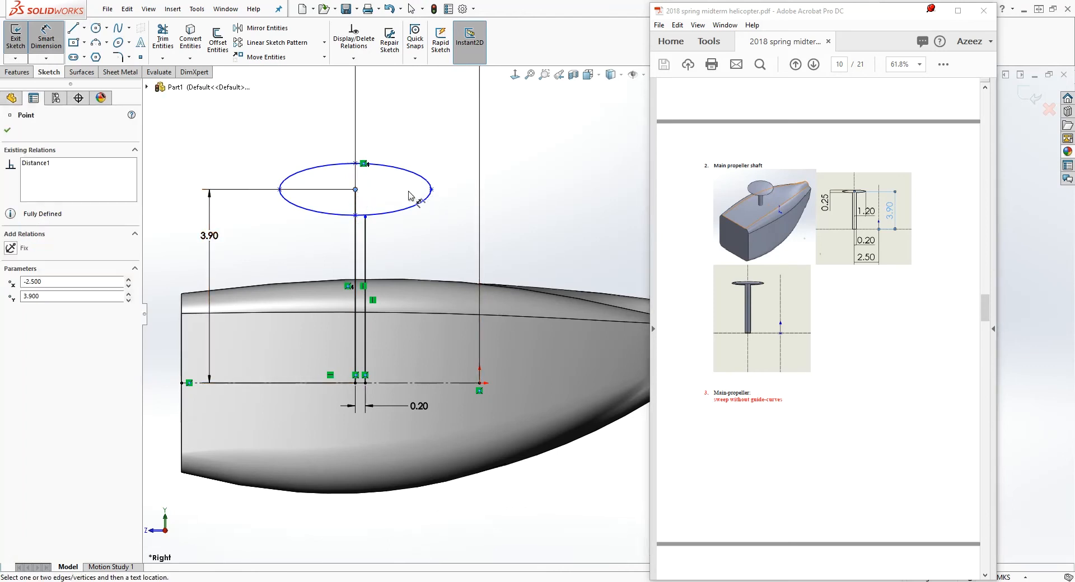
{"action": "left_click", "coordinate": [432, 190]}
{"action": "left_click", "coordinate": [413, 112]}
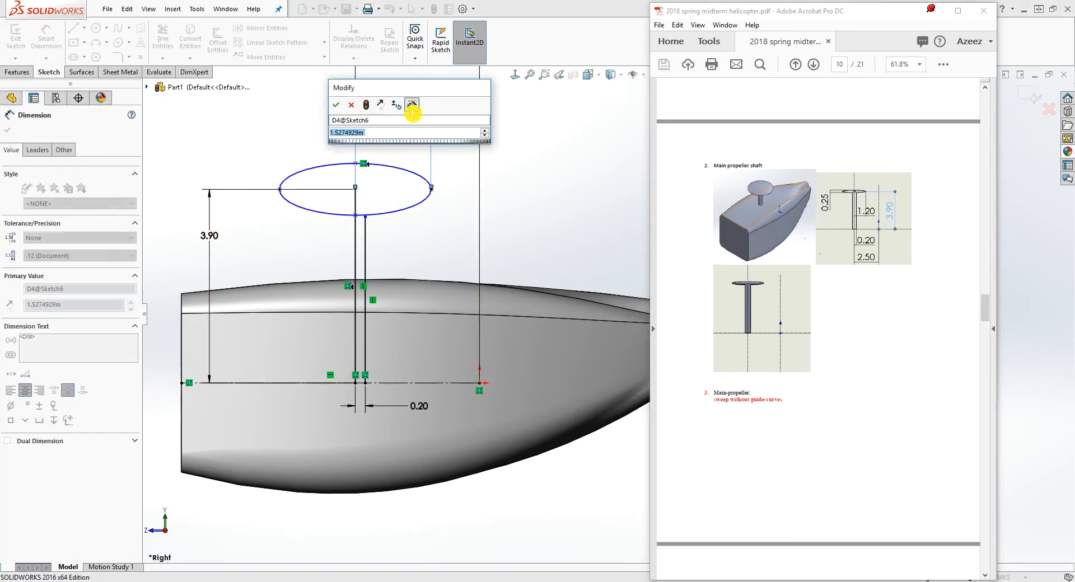
{"action": "type", "text": "1.2"}
{"action": "key", "text": "Return"}
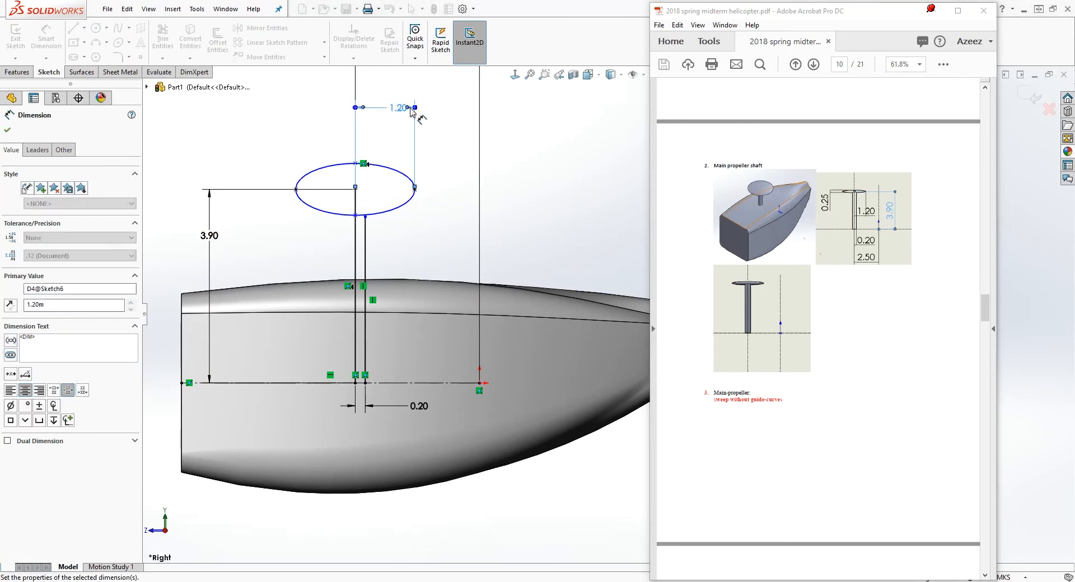
{"action": "key", "text": "Escape"}
- Dimension the ellipse's height between its uppermost and lowermost points at 0.25 m
{"action": "right_click_drag", "start_coordinate": [378, 225], "coordinate": [376, 160]}
{"action": "left_click", "coordinate": [355, 163]}
{"action": "left_click", "coordinate": [356, 215]}
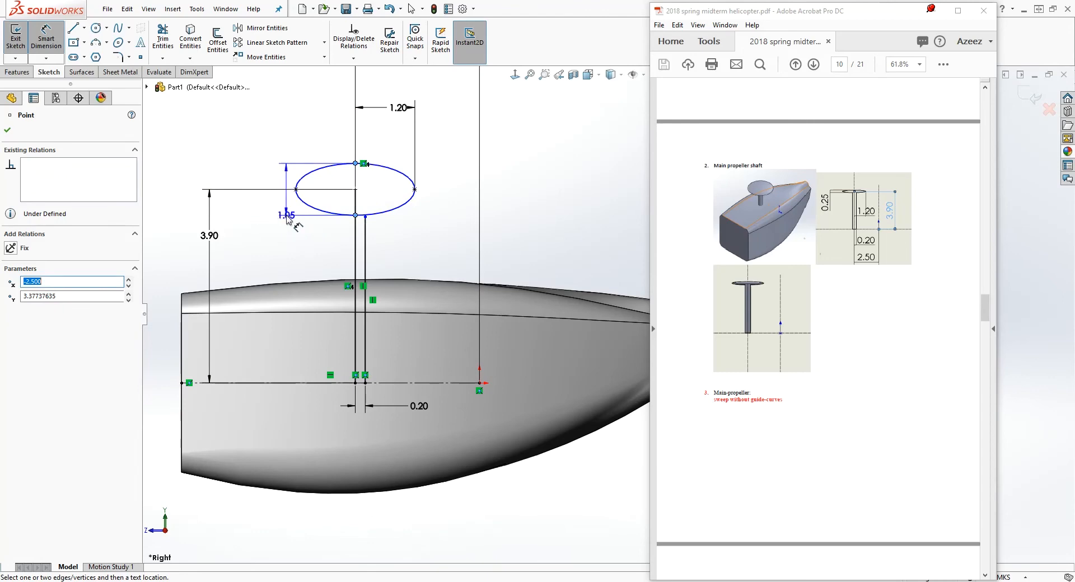
{"action": "left_click", "coordinate": [283, 208]}
{"action": "type", "text": "0.25"}
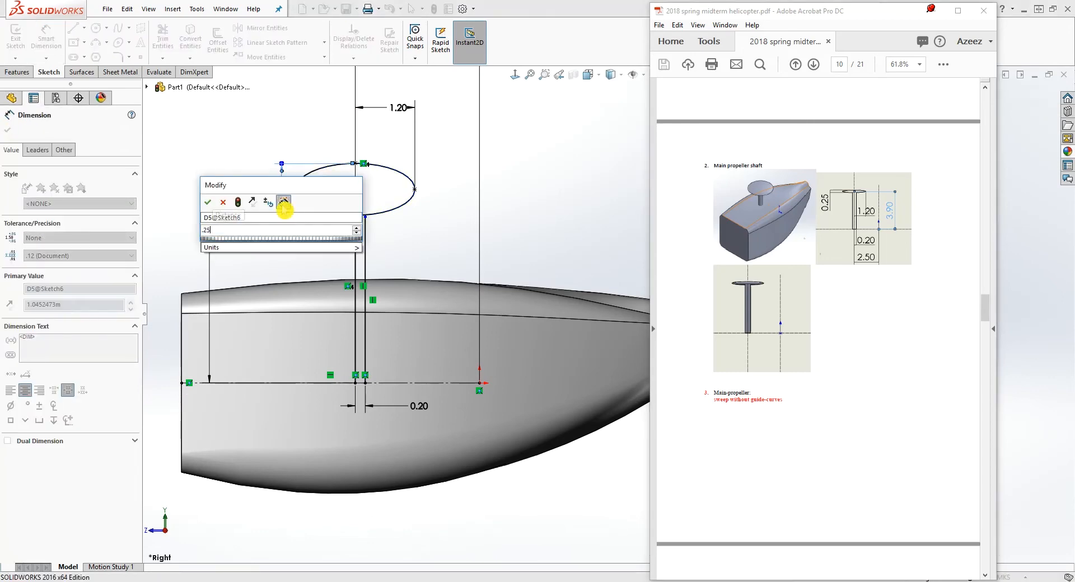
{"action": "key", "text": "Return"}
{"action": "key", "text": "Escape"}
- Stretch the second vertical line's upper end onto the ellipse's lower edge
{"action": "scroll", "coordinate": [336, 212], "scroll_direction": "down", "scroll_amount": 2}
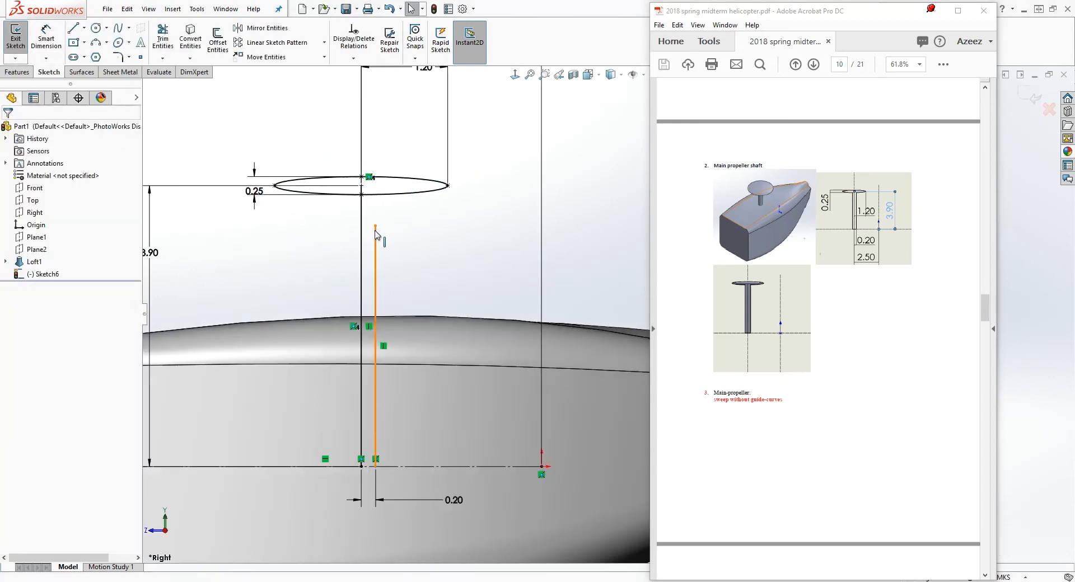
{"action": "left_click", "coordinate": [375, 212]}
{"action": "left_click_drag", "start_coordinate": [375, 212], "coordinate": [376, 195]}
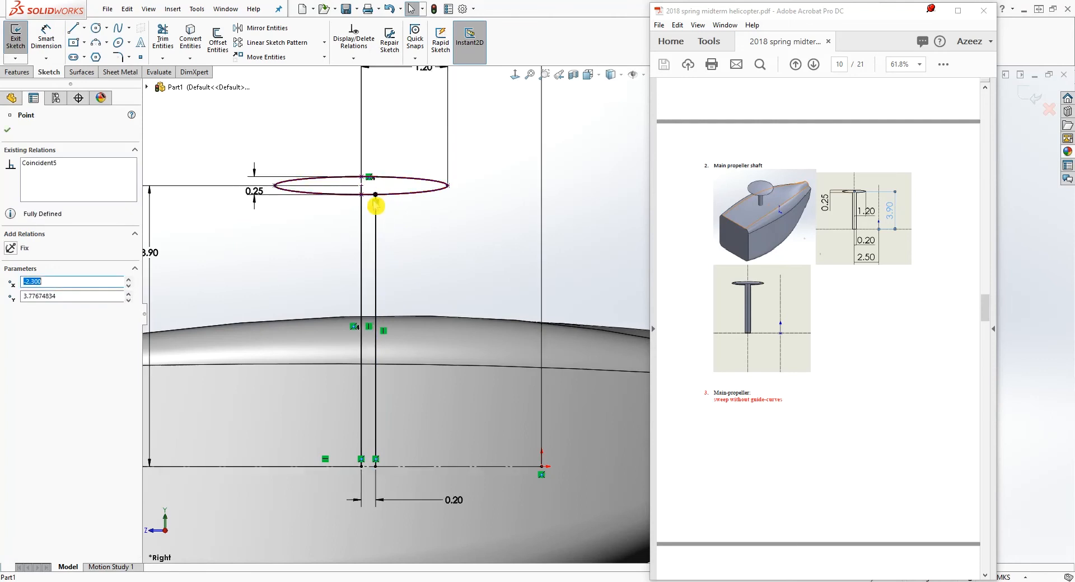
- Try trimming the outer part of the ellipse to the closest intersection
{"action": "scroll", "coordinate": [374, 206], "scroll_direction": "down", "scroll_amount": 2}
{"action": "left_click", "coordinate": [164, 37]}
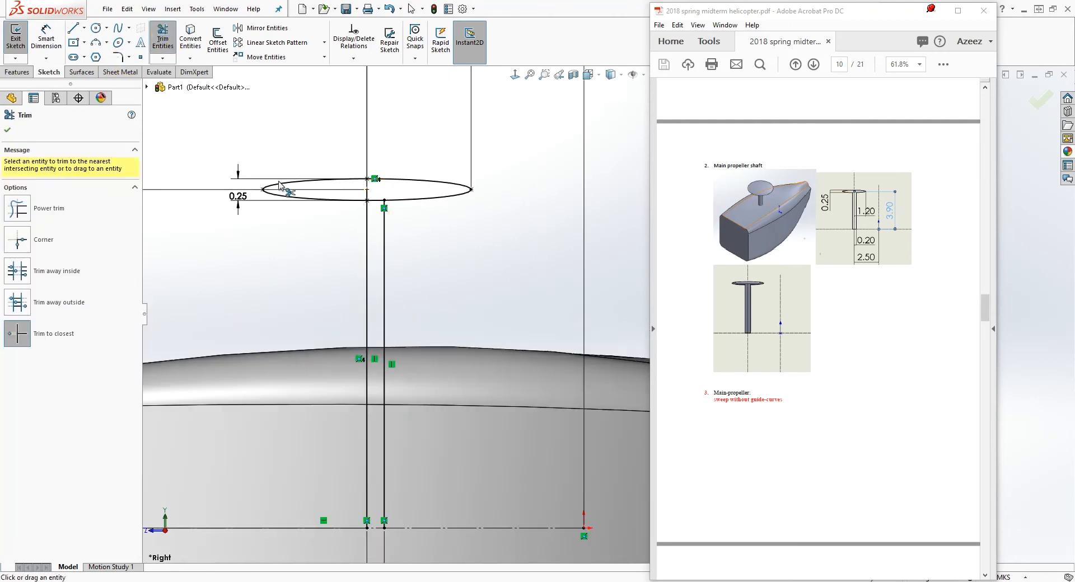
{"action": "left_click", "coordinate": [284, 186]}
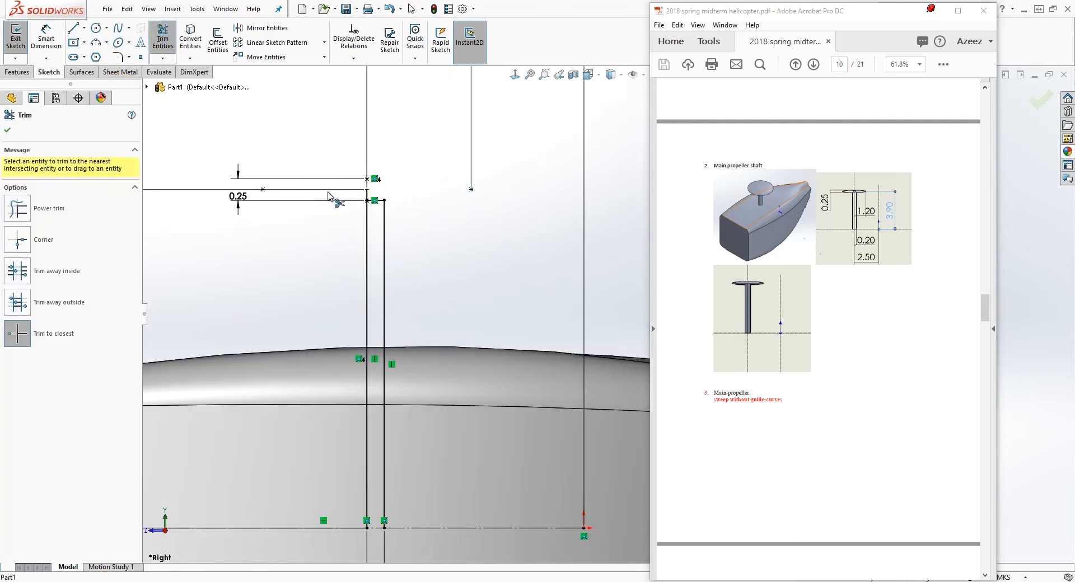
{"action": "key", "text": "ctrl+z"}
- Delete the coincident relation between the second vertical line's upper end and the ellipse
{"action": "scroll", "coordinate": [446, 210], "scroll_direction": "down", "scroll_amount": 3}
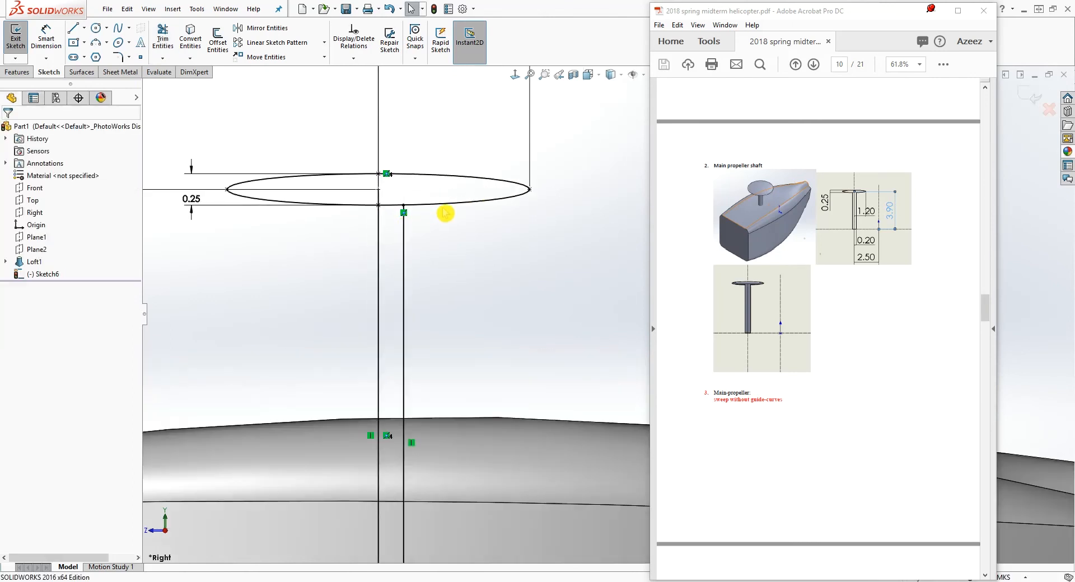
{"action": "scroll", "coordinate": [421, 207], "scroll_direction": "down", "scroll_amount": 1}
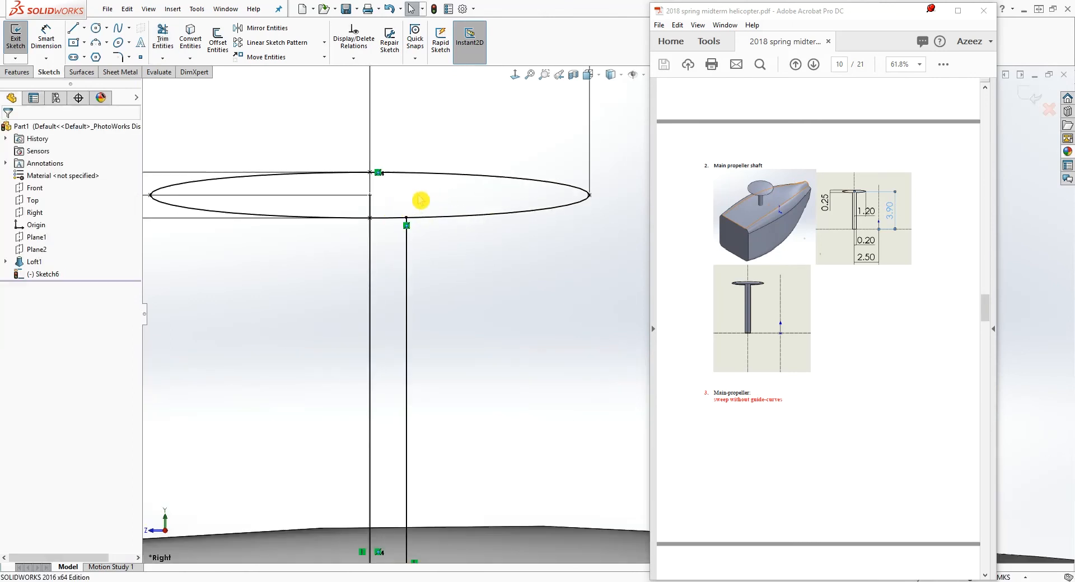
{"action": "scroll", "coordinate": [421, 201], "scroll_direction": "down", "scroll_amount": 1}
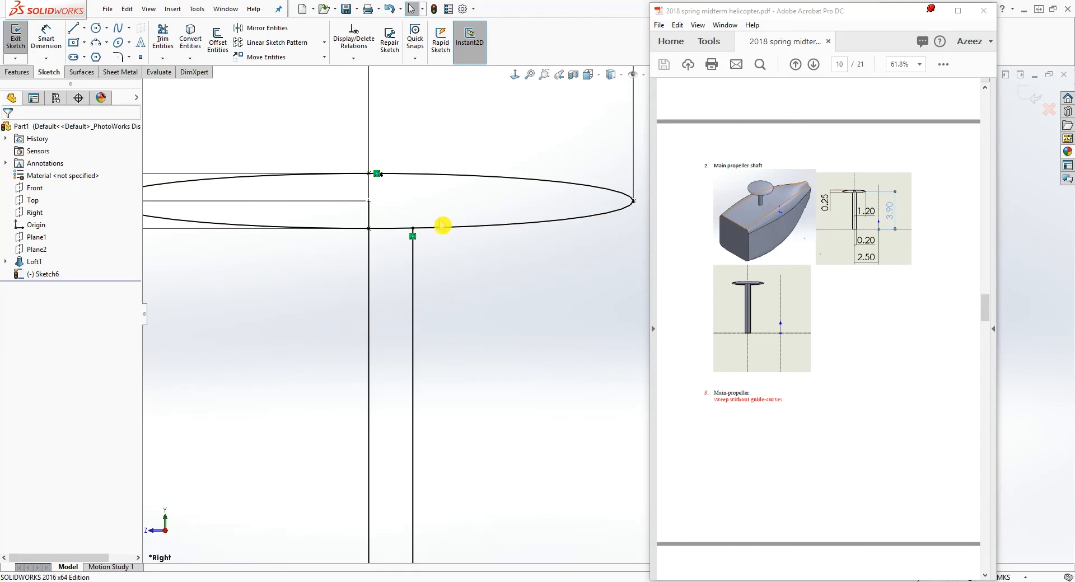
{"action": "scroll", "coordinate": [612, 264], "scroll_direction": "up", "scroll_amount": 4}
{"action": "scroll", "coordinate": [629, 269], "scroll_direction": "down", "scroll_amount": 3}
{"action": "scroll", "coordinate": [459, 291], "scroll_direction": "down", "scroll_amount": 1}
{"action": "left_click", "coordinate": [481, 304]}
{"action": "key", "text": "Delete"}
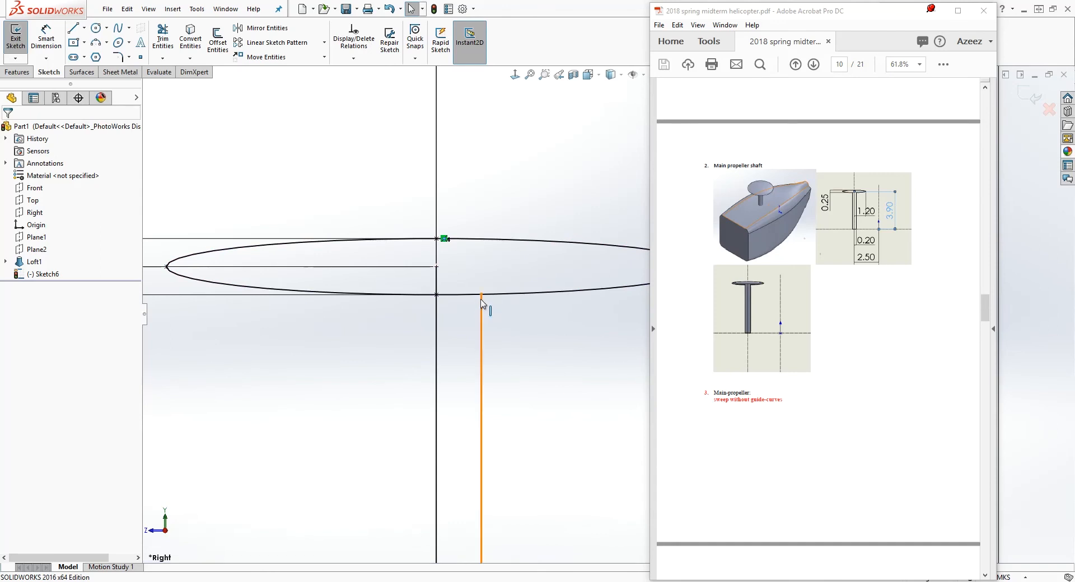
- Extend the second vertical line's upper end past the ellipse's lower edge, to about 3.93 m above the origin
{"action": "left_click_drag", "start_coordinate": [482, 294], "coordinate": [482, 261]}
{"action": "scroll", "coordinate": [609, 362], "scroll_direction": "up", "scroll_amount": 4}
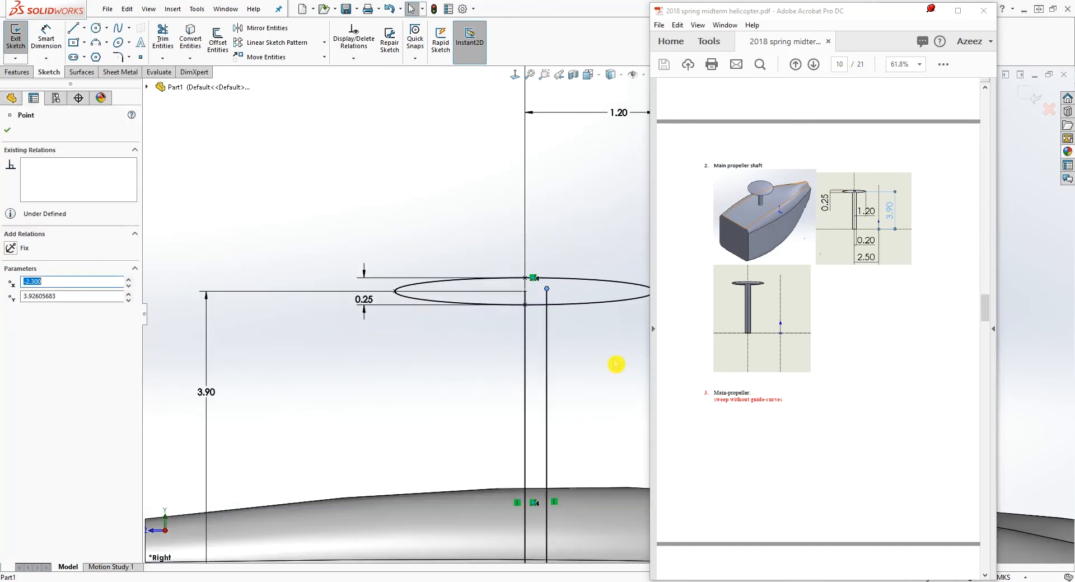
{"action": "scroll", "coordinate": [612, 365], "scroll_direction": "up", "scroll_amount": 2}
{"action": "scroll", "coordinate": [638, 364], "scroll_direction": "down", "scroll_amount": 4}
{"action": "scroll", "coordinate": [640, 312], "scroll_direction": "up", "scroll_amount": 2}
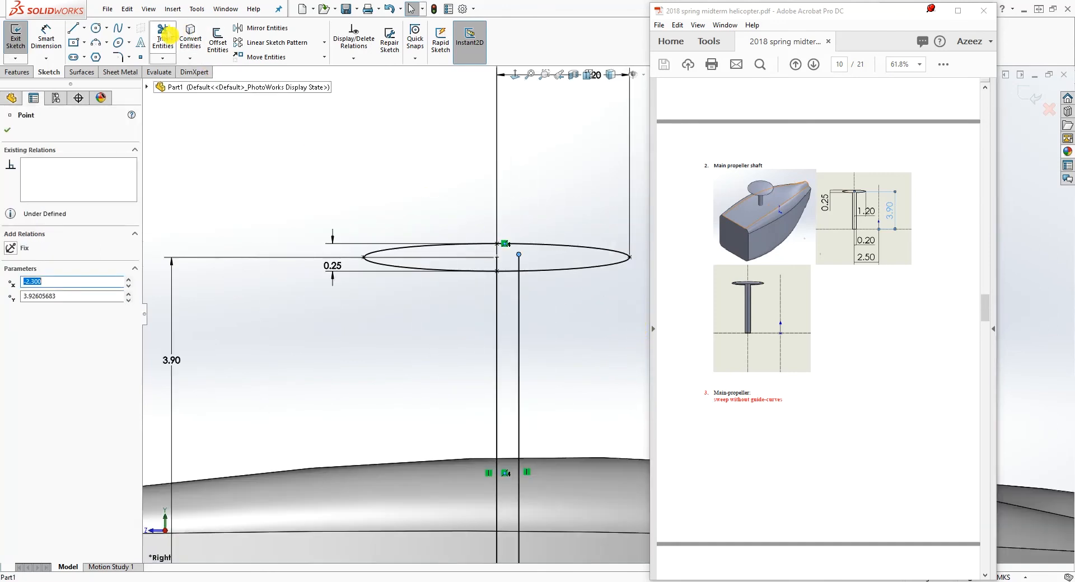
- Try to trim the ellipse's outline to the closest intersection, and undo the trim
{"action": "left_click", "coordinate": [163, 39]}
{"action": "left_click", "coordinate": [420, 246]}
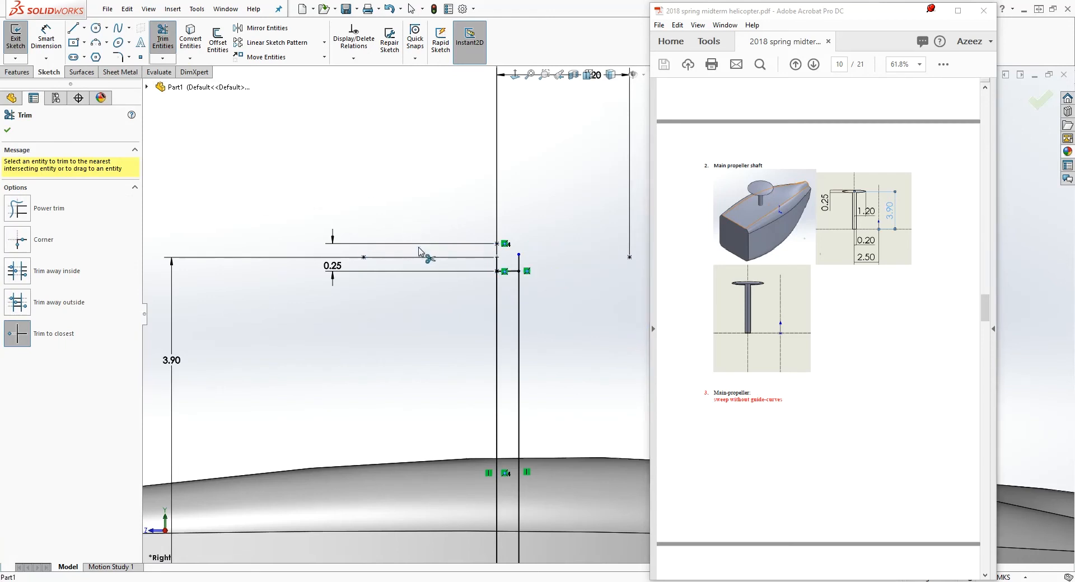
{"action": "key", "text": "ctrl+z"}
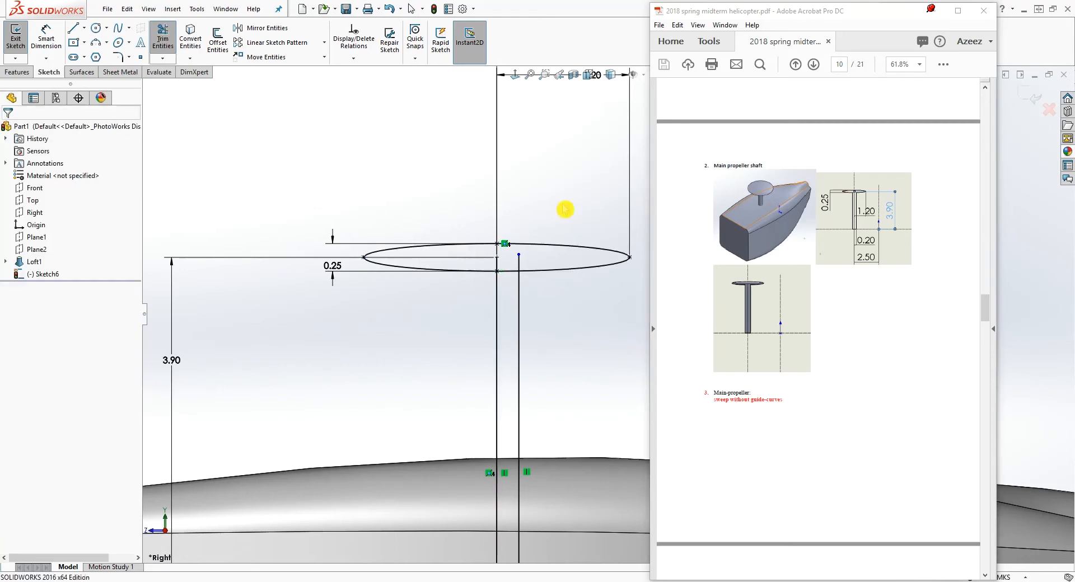
- Try to draw a short vertical line from the ellipse's centre up to its top point
{"action": "scroll", "coordinate": [529, 267], "scroll_direction": "down", "scroll_amount": 3}
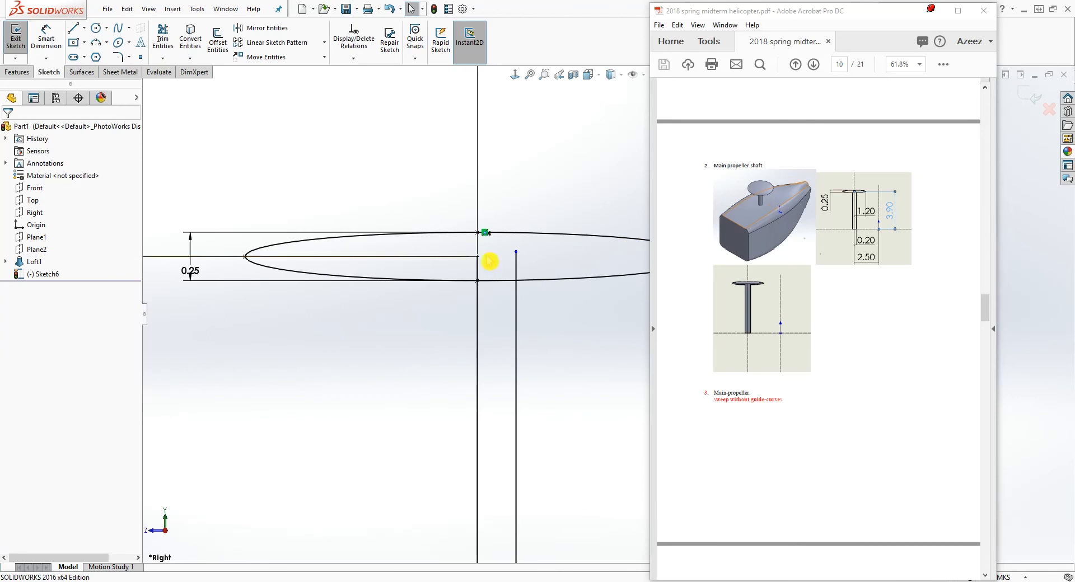
{"action": "scroll", "coordinate": [521, 291], "scroll_direction": "down", "scroll_amount": 2}
{"action": "scroll", "coordinate": [469, 271], "scroll_direction": "down", "scroll_amount": 1}
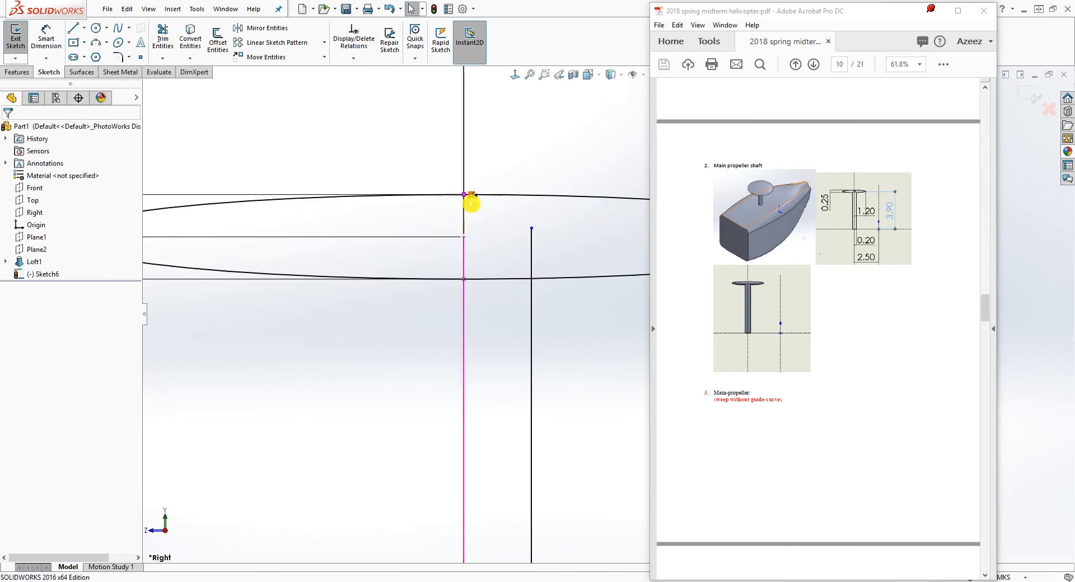
{"action": "left_click", "coordinate": [488, 289]}
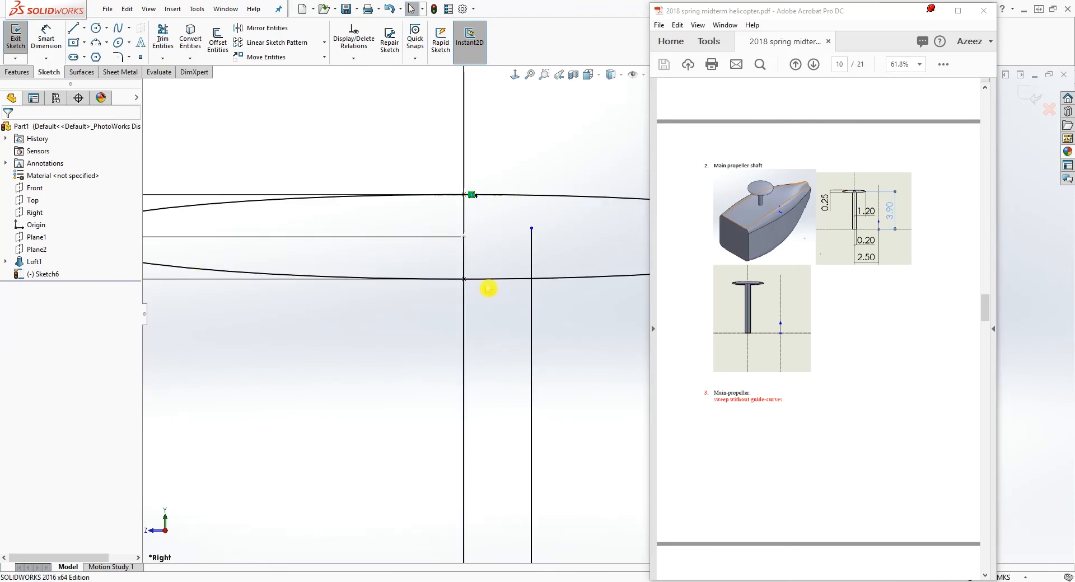
{"action": "key", "text": "l"}
{"action": "left_click", "coordinate": [464, 237]}
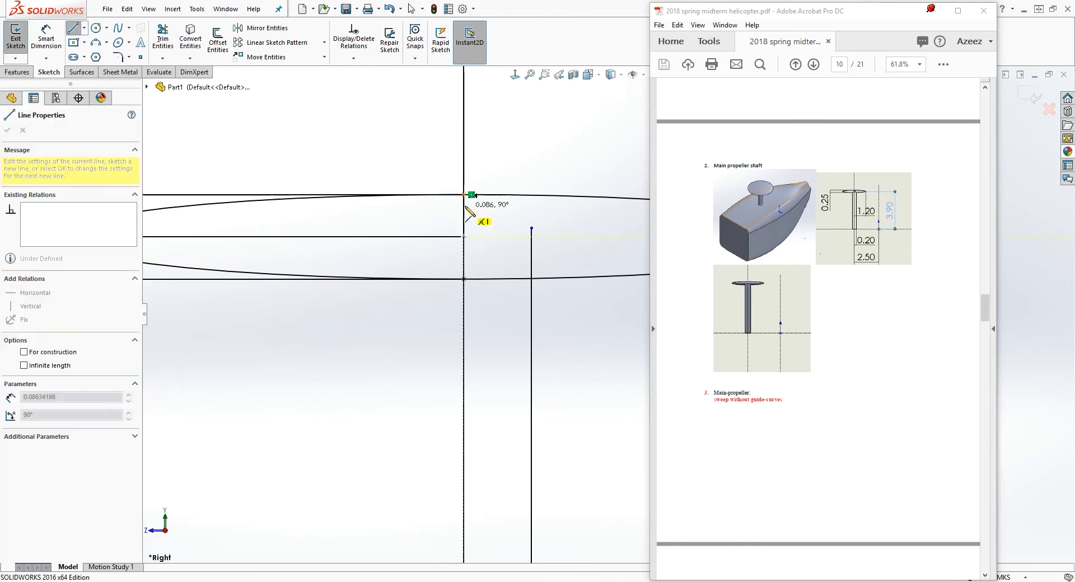
{"action": "left_click", "coordinate": [464, 195]}
{"action": "key", "text": "Escape"}
{"action": "scroll", "coordinate": [488, 341], "scroll_direction": "up", "scroll_amount": 3}
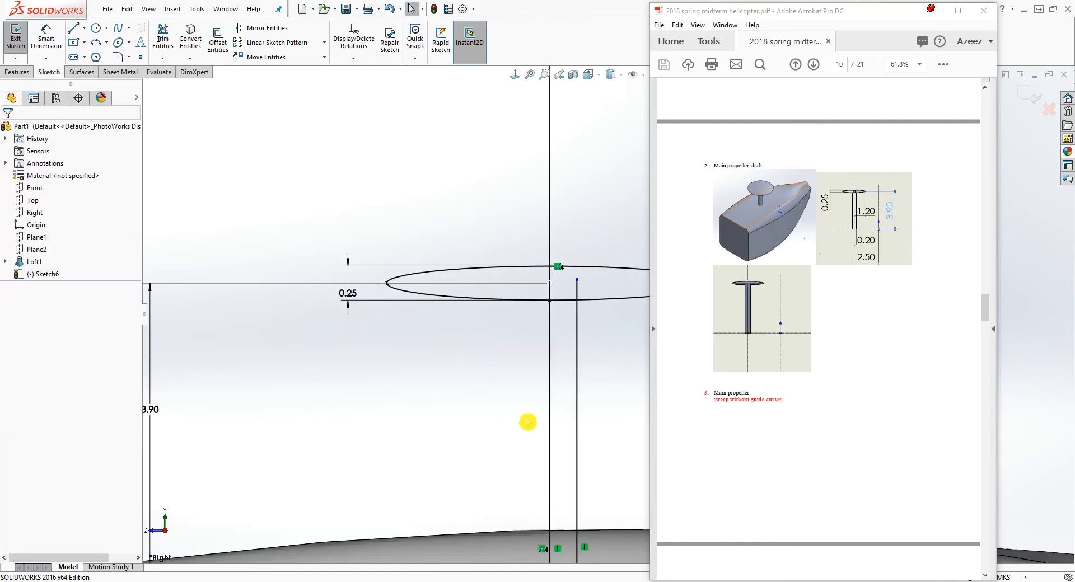
- Convert the vertical line running from the baseline to the ellipse's centre into construction geometry
{"action": "left_click", "coordinate": [549, 415]}
{"action": "left_click", "coordinate": [25, 310]}
{"action": "scroll", "coordinate": [583, 432], "scroll_direction": "up", "scroll_amount": 3}
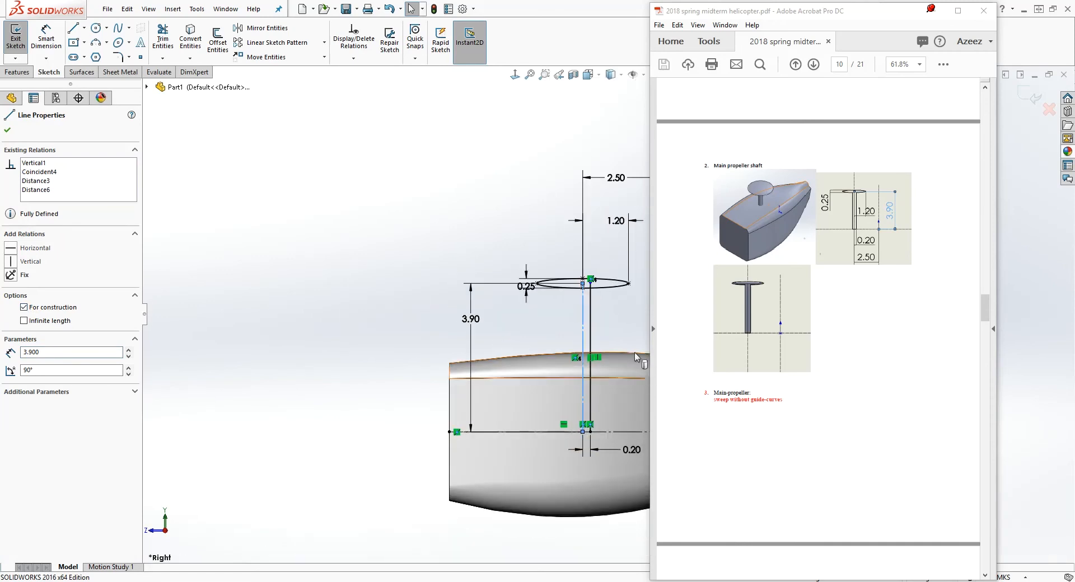
- Draw a vertical line 4.025 long from the ellipse's top point down to the construction line's lower end on the horizontal centerline
{"action": "scroll", "coordinate": [637, 357], "scroll_direction": "down", "scroll_amount": 4}
{"action": "key", "text": "l"}
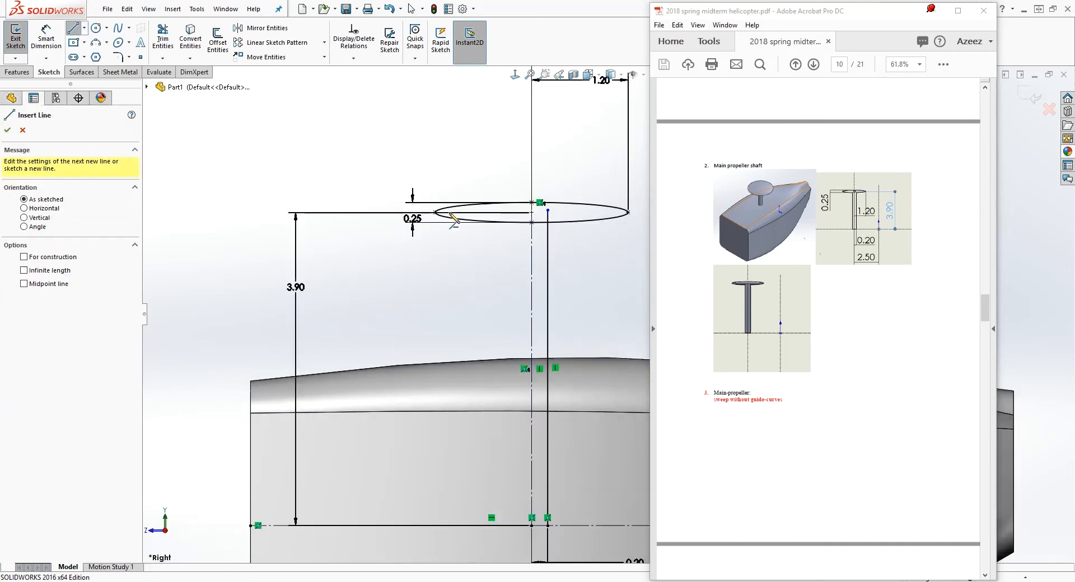
{"action": "left_click", "coordinate": [532, 204]}
{"action": "scroll", "coordinate": [608, 315], "scroll_direction": "up", "scroll_amount": 3}
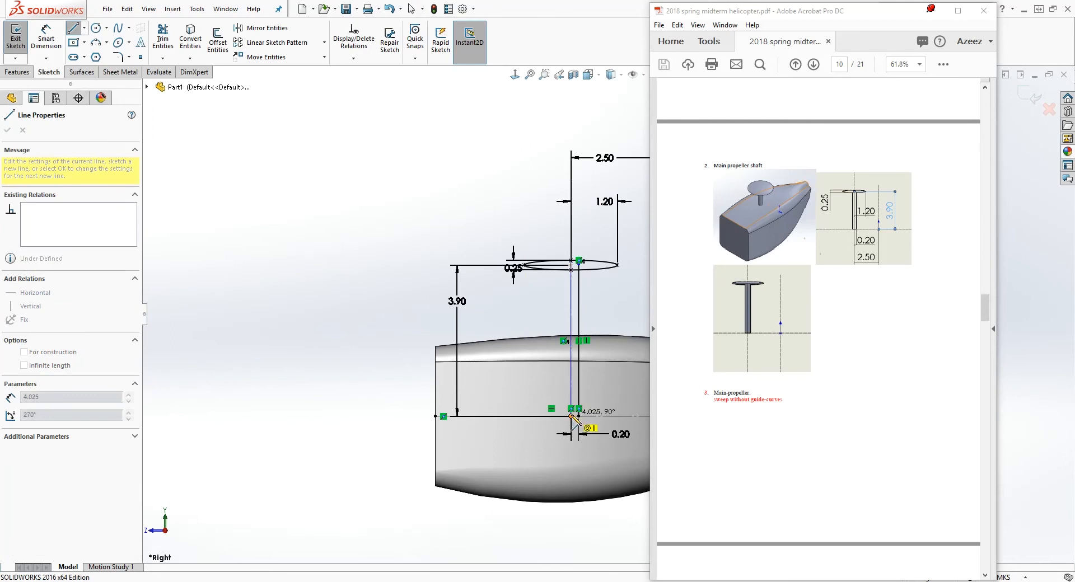
{"action": "left_click", "coordinate": [571, 418]}
{"action": "key", "text": "Escape"}
- Trim away the half of the ellipse on the outer side of the vertical axis, opposite the second vertical line
{"action": "scroll", "coordinate": [599, 404], "scroll_direction": "down", "scroll_amount": 2}
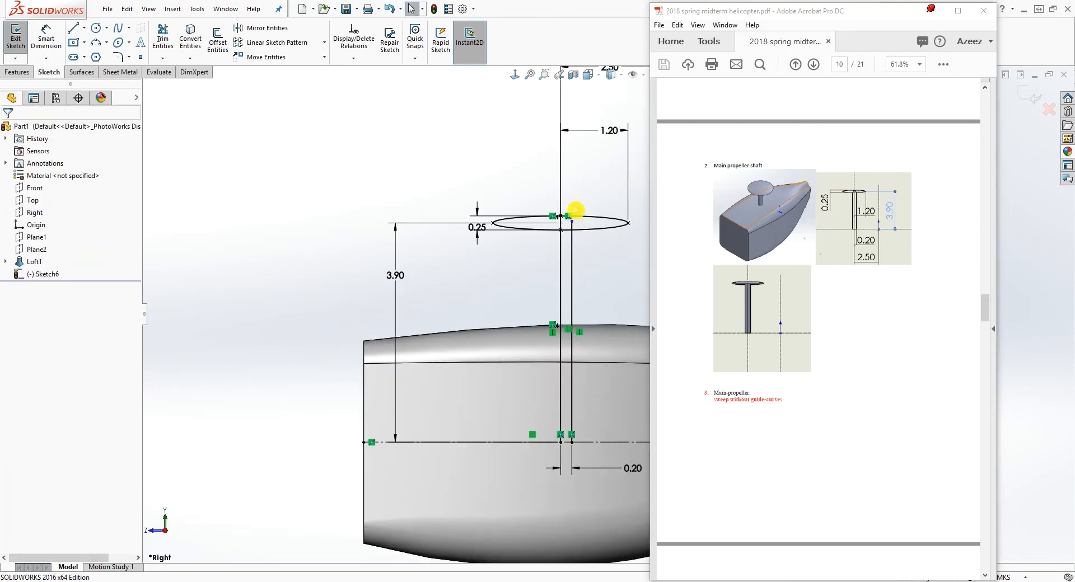
{"action": "scroll", "coordinate": [575, 210], "scroll_direction": "down", "scroll_amount": 2}
{"action": "scroll", "coordinate": [625, 283], "scroll_direction": "down", "scroll_amount": 2}
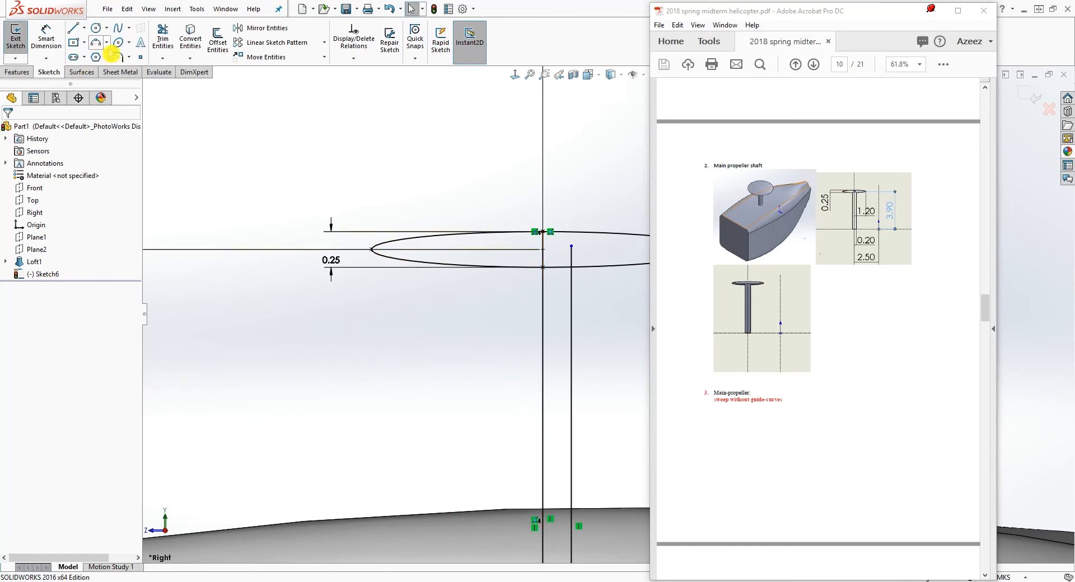
{"action": "left_click", "coordinate": [163, 41]}
{"action": "left_click", "coordinate": [408, 242]}
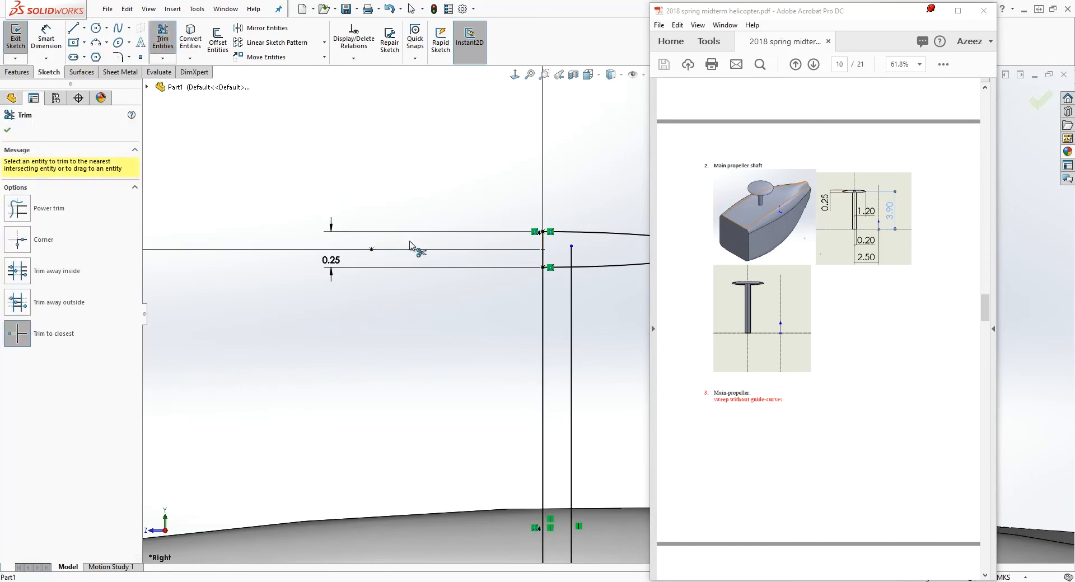
- Trim the ellipse's lower edge between the two vertical lines and the second line's excess end inside the ellipse
{"action": "scroll", "coordinate": [594, 345], "scroll_direction": "up", "scroll_amount": 3}
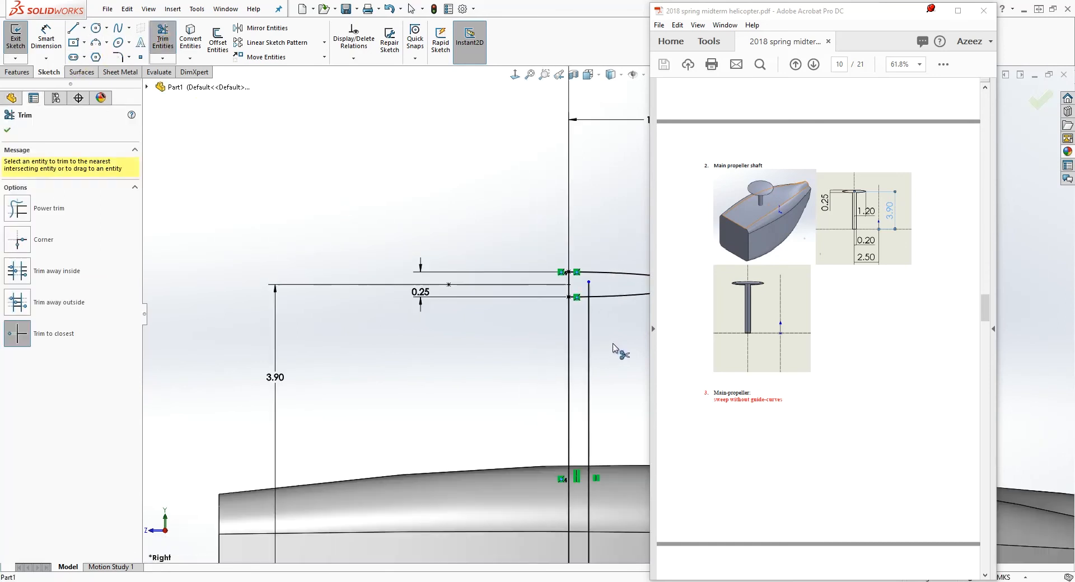
{"action": "scroll", "coordinate": [613, 345], "scroll_direction": "up", "scroll_amount": 3}
{"action": "mouse_move", "coordinate": [614, 352]}
{"action": "middle_mouse_down", "text": "ctrl"}
{"action": "mouse_move", "coordinate": [428, 331]}
{"action": "mouse_move", "coordinate": [406, 308]}
{"action": "middle_mouse_up", "text": "ctrl"}
{"action": "scroll", "coordinate": [419, 278], "scroll_direction": "down", "scroll_amount": 3}
{"action": "scroll", "coordinate": [443, 271], "scroll_direction": "down", "scroll_amount": 2}
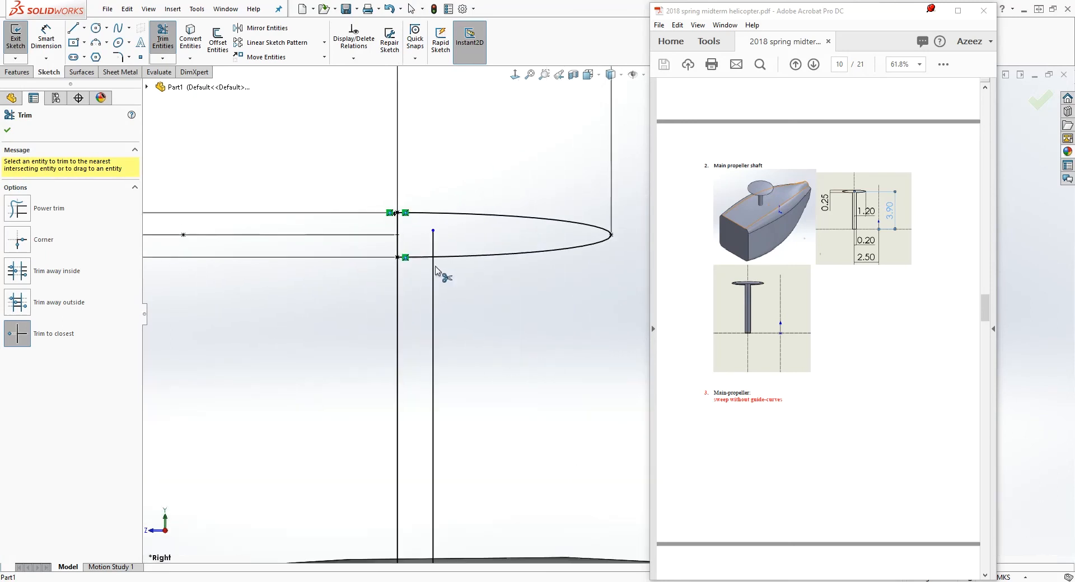
{"action": "left_click", "coordinate": [417, 258]}
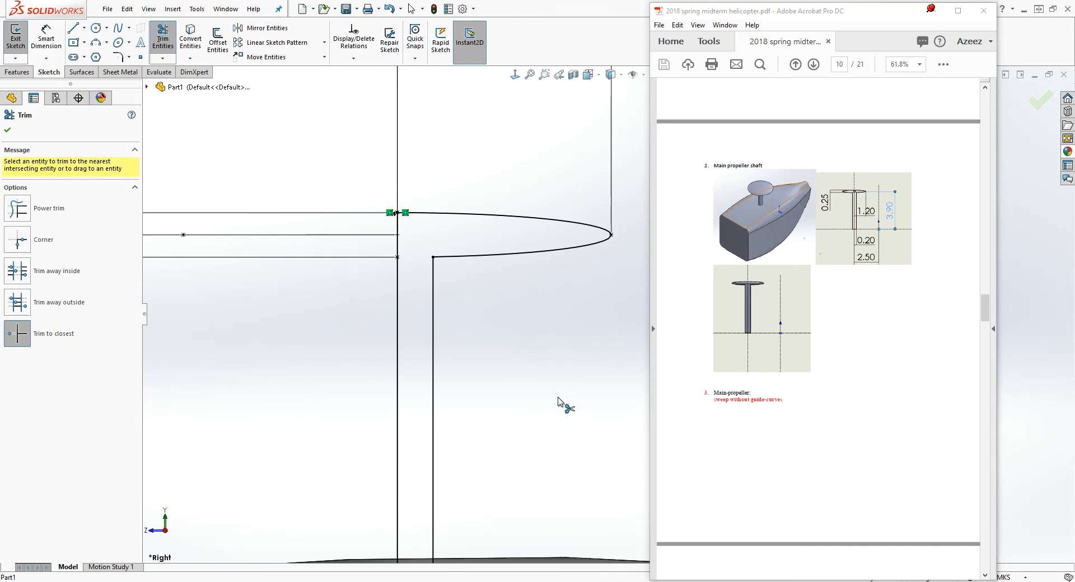
{"action": "scroll", "coordinate": [582, 399], "scroll_direction": "up", "scroll_amount": 8}
{"action": "key", "text": "Escape"}
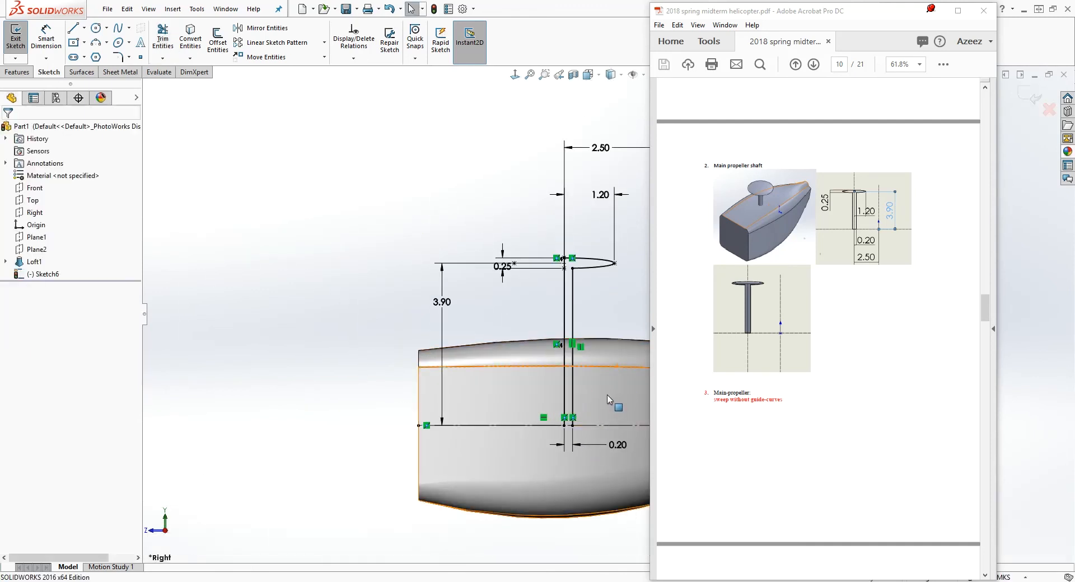
- Close the shaft profile with a short horizontal line joining the lower ends of the two vertical lines
{"action": "left_click", "coordinate": [73, 28]}
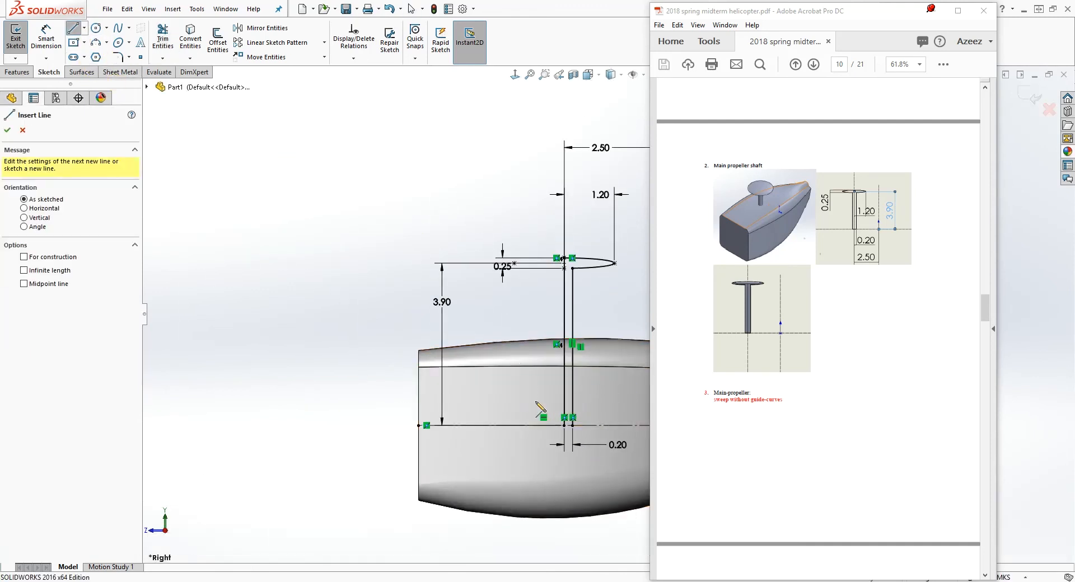
{"action": "scroll", "coordinate": [566, 428], "scroll_direction": "down", "scroll_amount": 4}
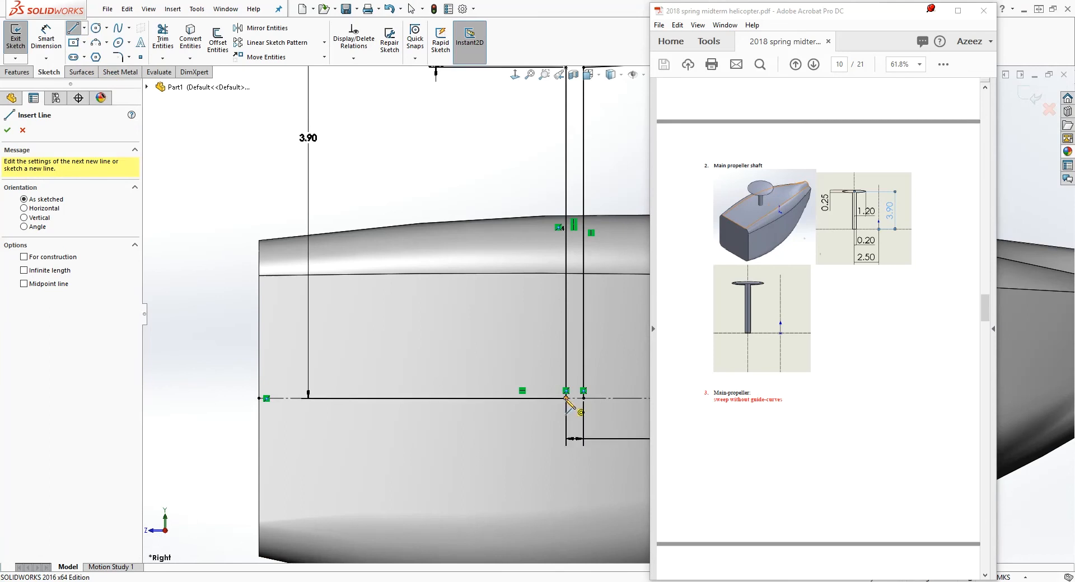
{"action": "left_click", "coordinate": [565, 399]}
{"action": "left_click", "coordinate": [584, 398]}
{"action": "key", "text": "Escape"}
- Revolve the shaft profile 360° about its full-height vertical centre line, merging it with the body
{"action": "left_click", "coordinate": [24, 74]}
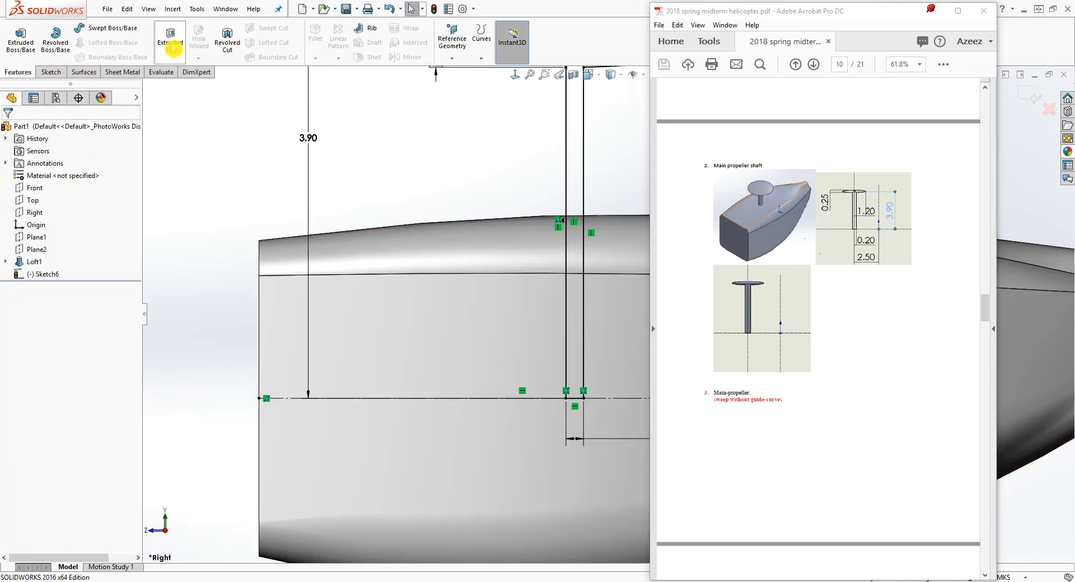
{"action": "left_click", "coordinate": [65, 42]}
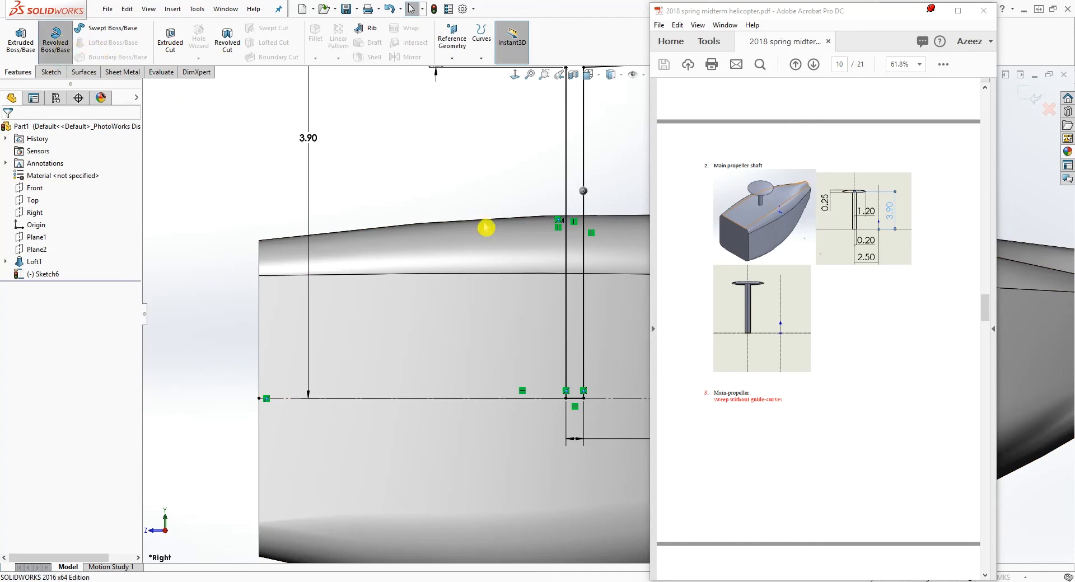
{"action": "left_click", "coordinate": [566, 206]}
{"action": "scroll", "coordinate": [588, 252], "scroll_direction": "up", "scroll_amount": 3}
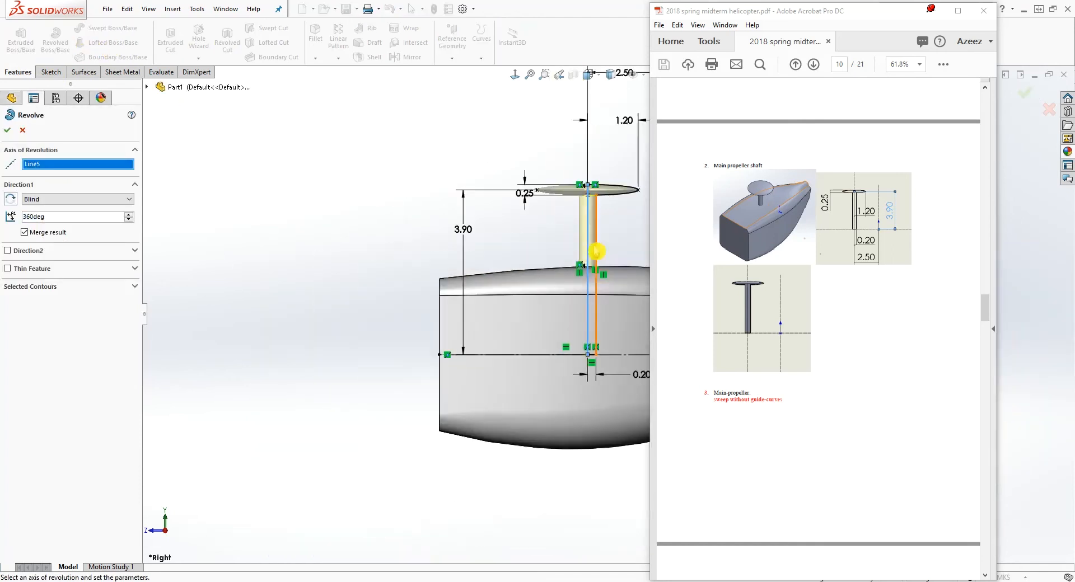
{"action": "scroll", "coordinate": [619, 287], "scroll_direction": "down", "scroll_amount": 2}
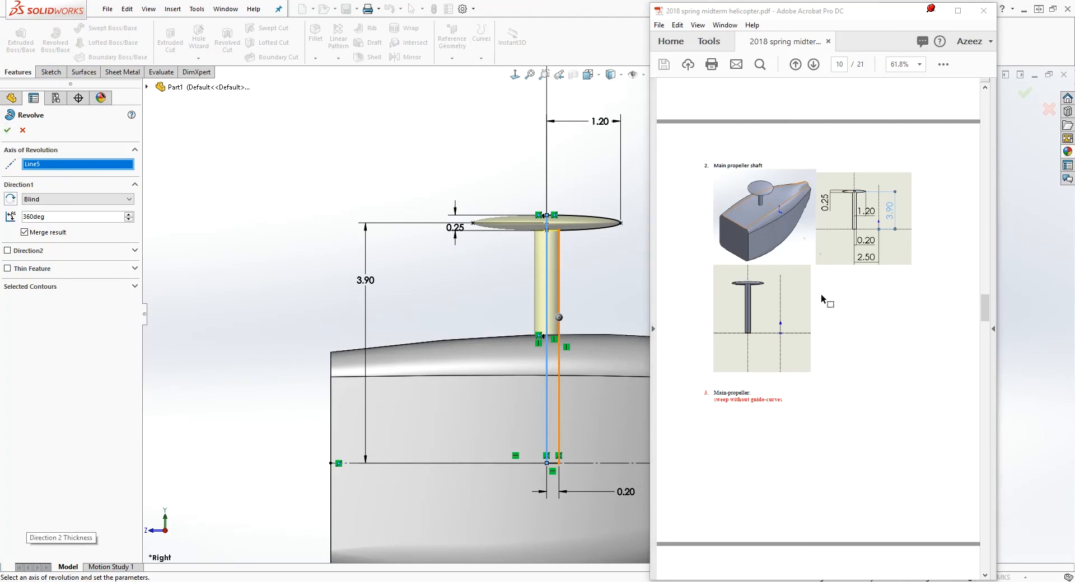
{"action": "left_click", "coordinate": [7, 133]}
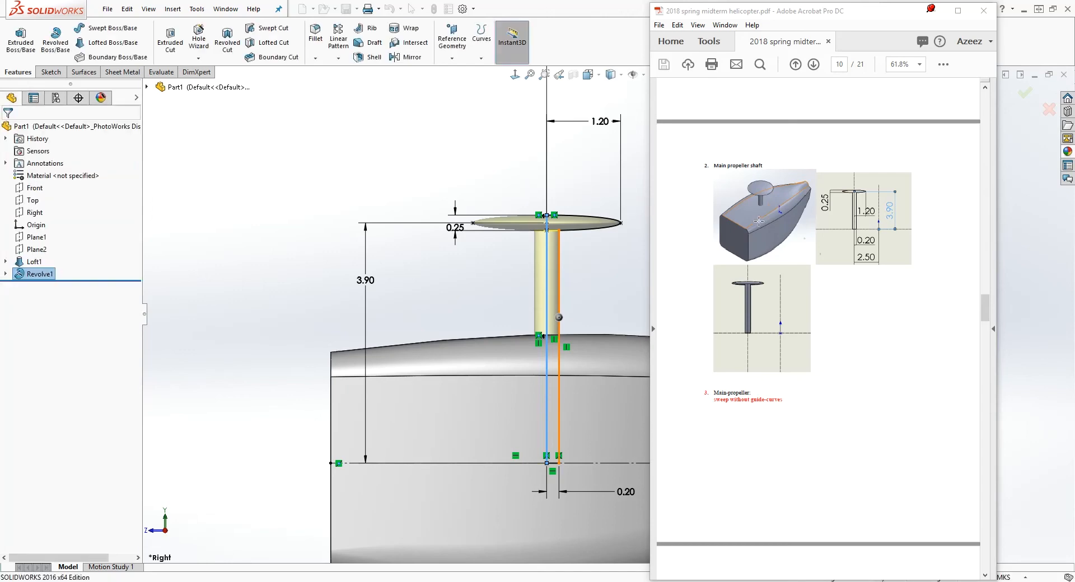
{"action": "left_click", "coordinate": [577, 308]}
{"action": "scroll", "coordinate": [597, 305], "scroll_direction": "up", "scroll_amount": 3}
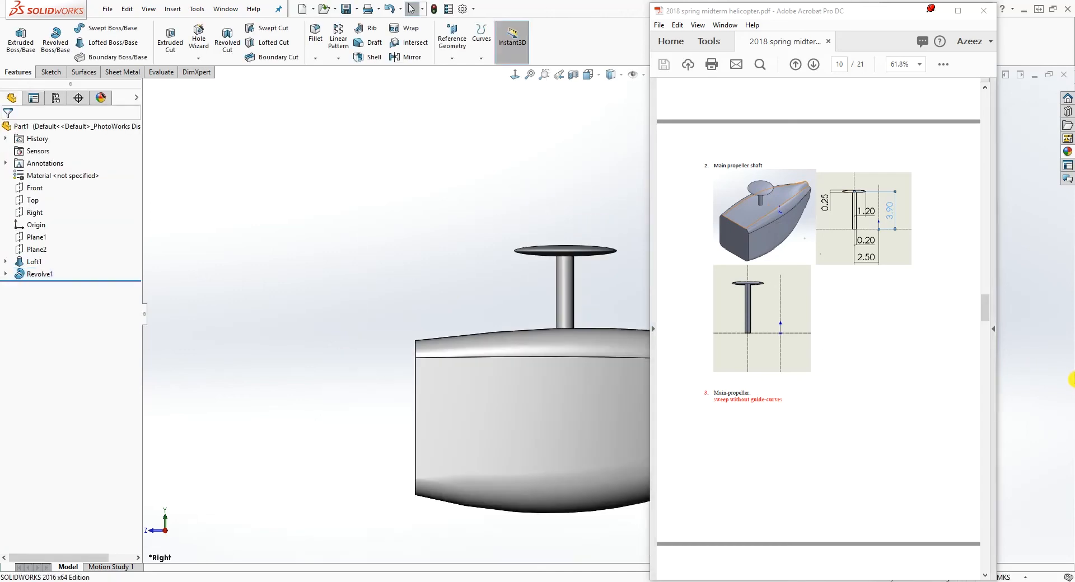
- Inspect the revolved shaft and review the PDF's main propeller pages and overall dimension drawing for the blade sketch and sweep dimensions
{"action": "scroll", "coordinate": [1059, 398], "scroll_direction": "down", "scroll_amount": 3}
{"action": "scroll", "coordinate": [386, 395], "scroll_direction": "up", "scroll_amount": 4}
{"action": "middle_click_drag", "start_coordinate": [473, 348], "coordinate": [493, 384]}
{"action": "scroll", "coordinate": [799, 308], "scroll_direction": "down", "scroll_amount": 8}
{"action": "scroll", "coordinate": [799, 306], "scroll_direction": "down", "scroll_amount": 3}
{"action": "scroll", "coordinate": [802, 496], "scroll_direction": "down", "scroll_amount": 2}
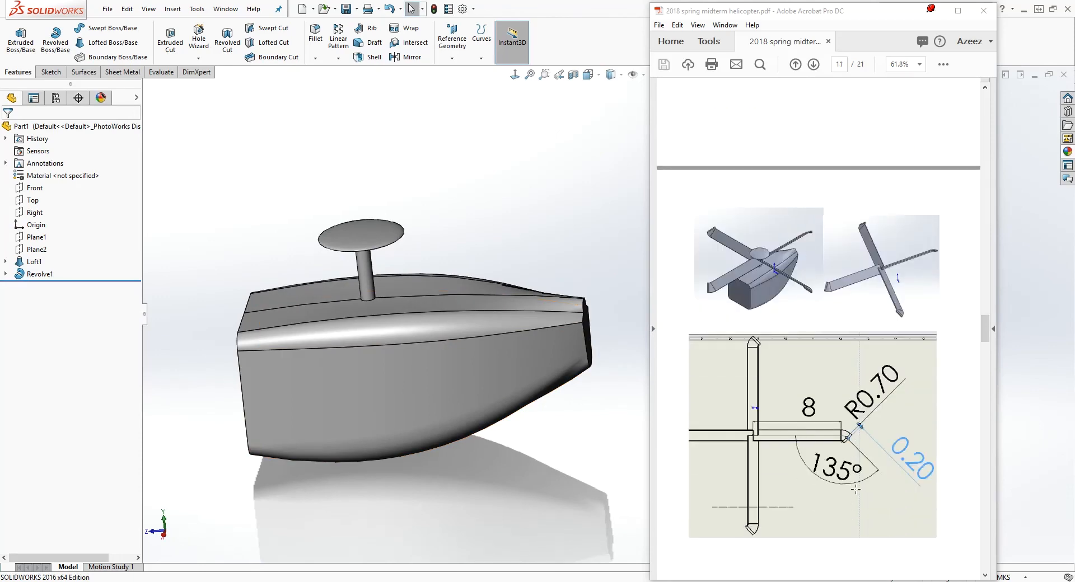
{"action": "scroll", "coordinate": [815, 373], "scroll_direction": "up", "scroll_amount": 4}
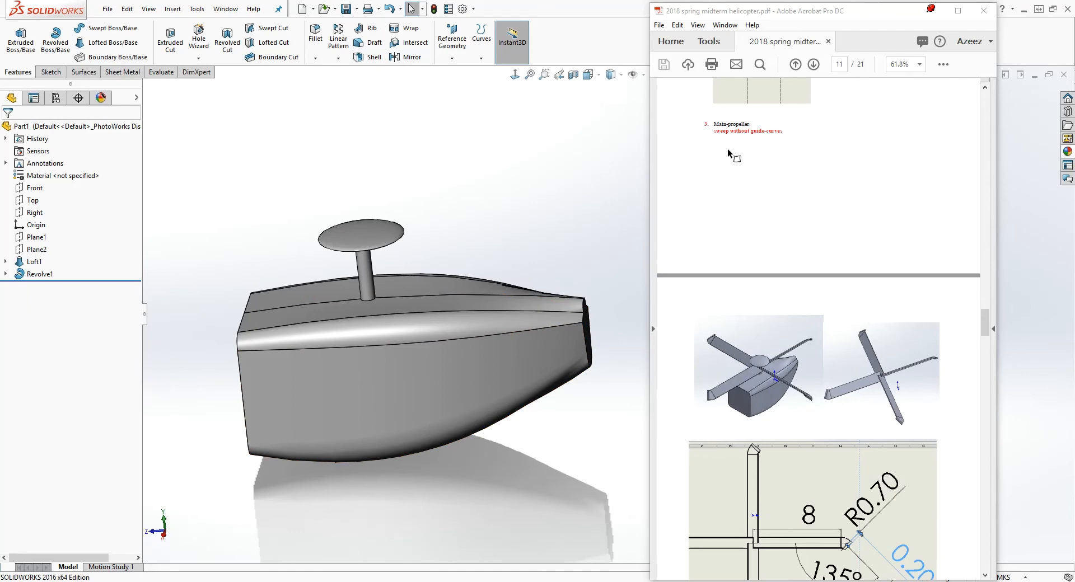
{"action": "scroll", "coordinate": [839, 349], "scroll_direction": "down", "scroll_amount": 2}
{"action": "scroll", "coordinate": [873, 402], "scroll_direction": "up", "scroll_amount": 10}
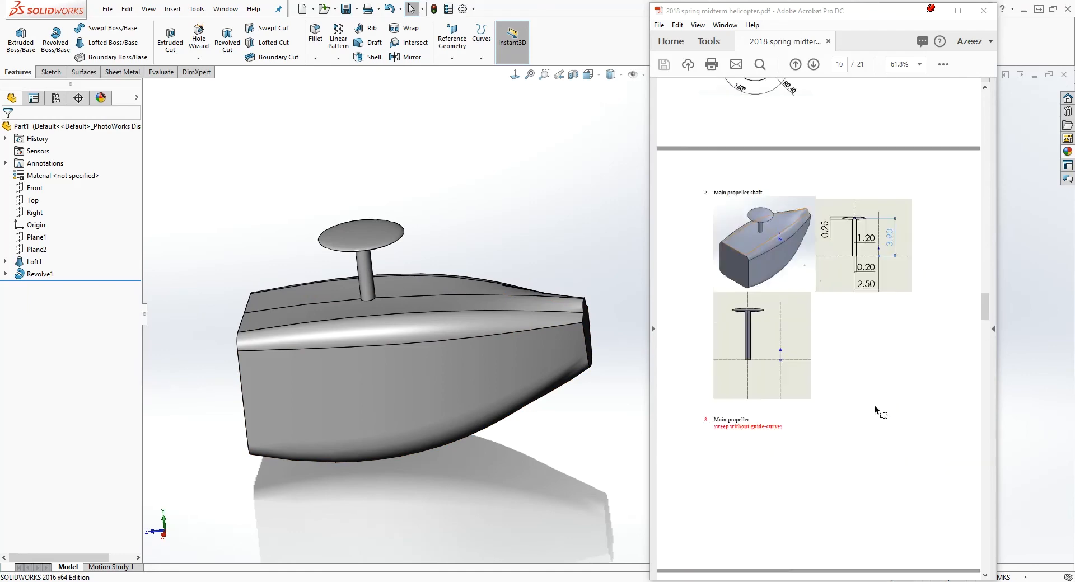
{"action": "scroll", "coordinate": [875, 398], "scroll_direction": "down", "scroll_amount": 5}
{"action": "scroll", "coordinate": [875, 398], "scroll_direction": "down", "scroll_amount": 12}
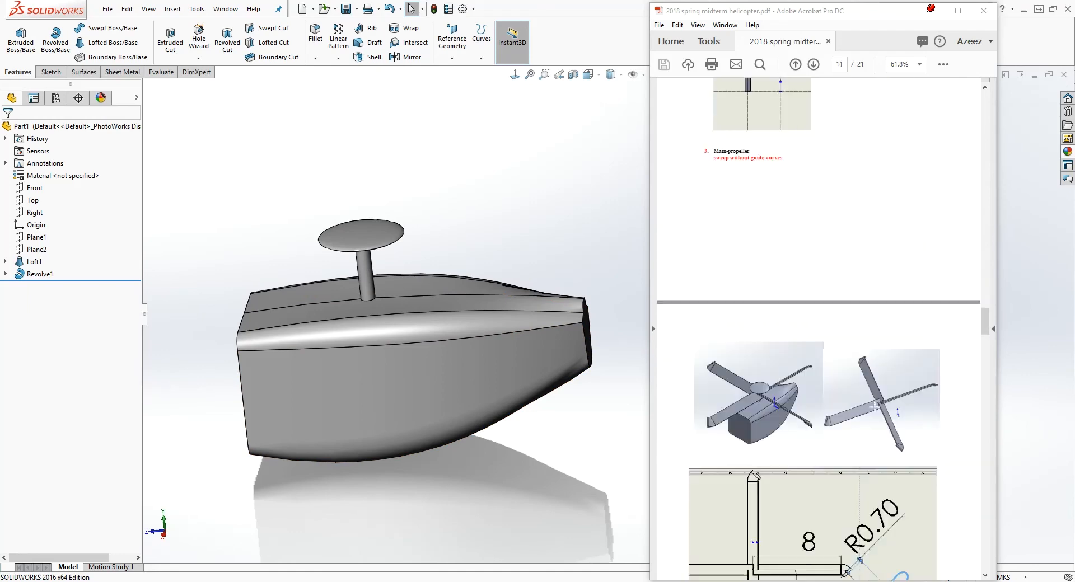
{"action": "scroll", "coordinate": [881, 456], "scroll_direction": "down", "scroll_amount": 12}
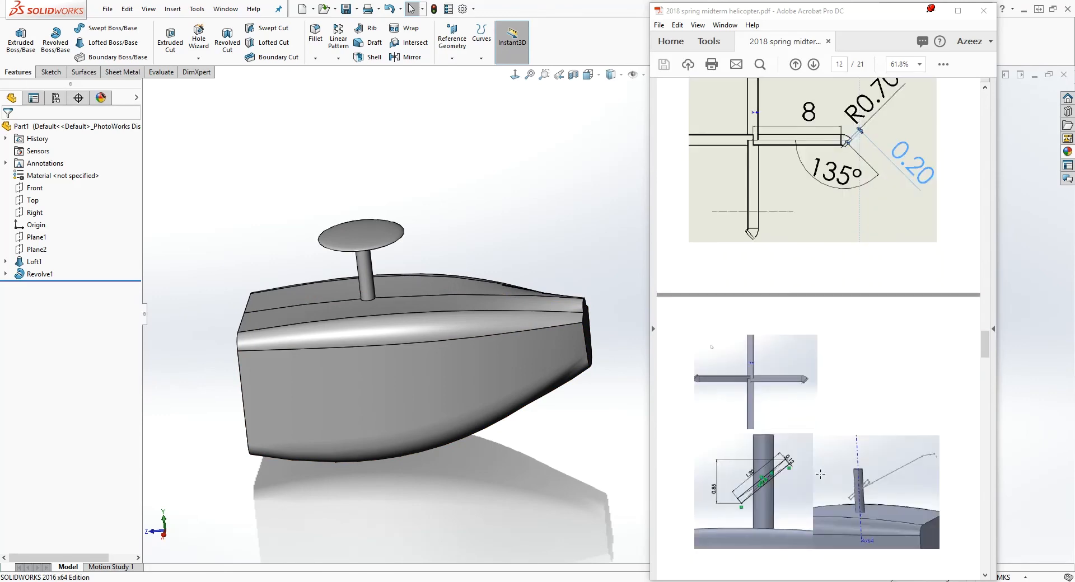
{"action": "scroll", "coordinate": [818, 402], "scroll_direction": "up", "scroll_amount": 20}
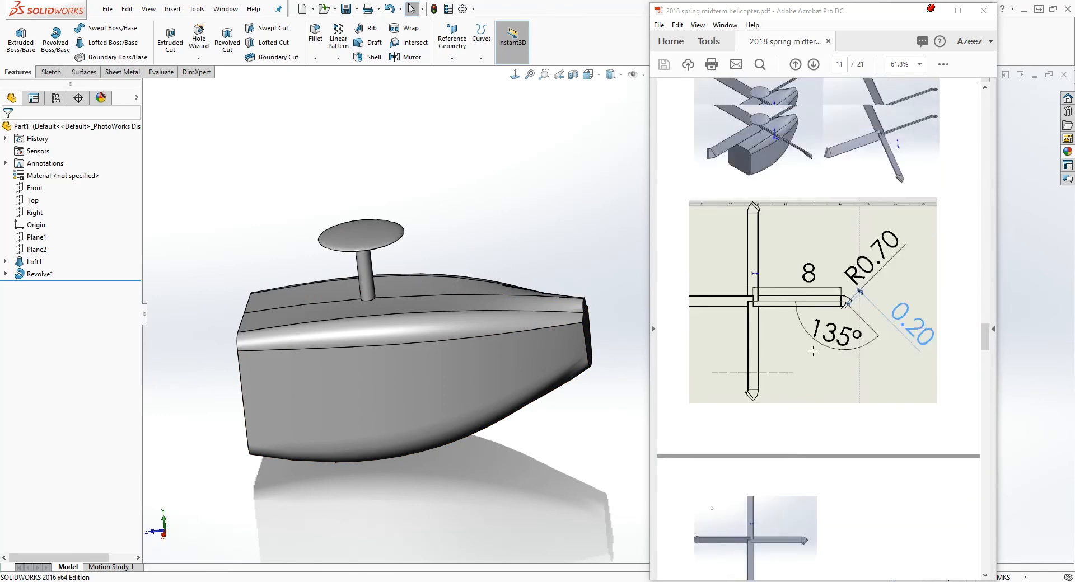
{"action": "scroll", "coordinate": [818, 374], "scroll_direction": "up", "scroll_amount": 20}
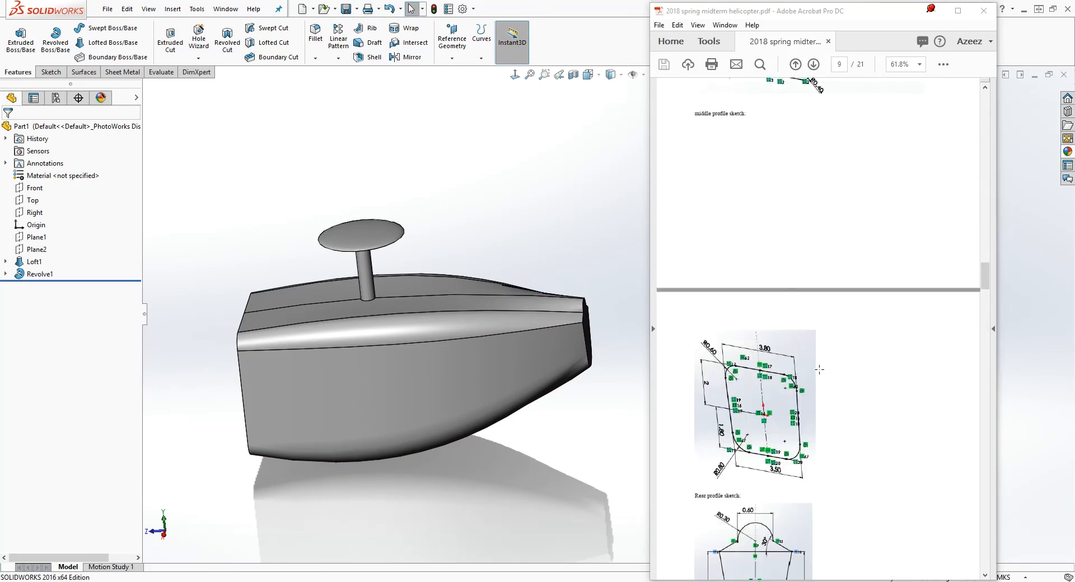
{"action": "scroll", "coordinate": [817, 377], "scroll_direction": "up", "scroll_amount": 13}
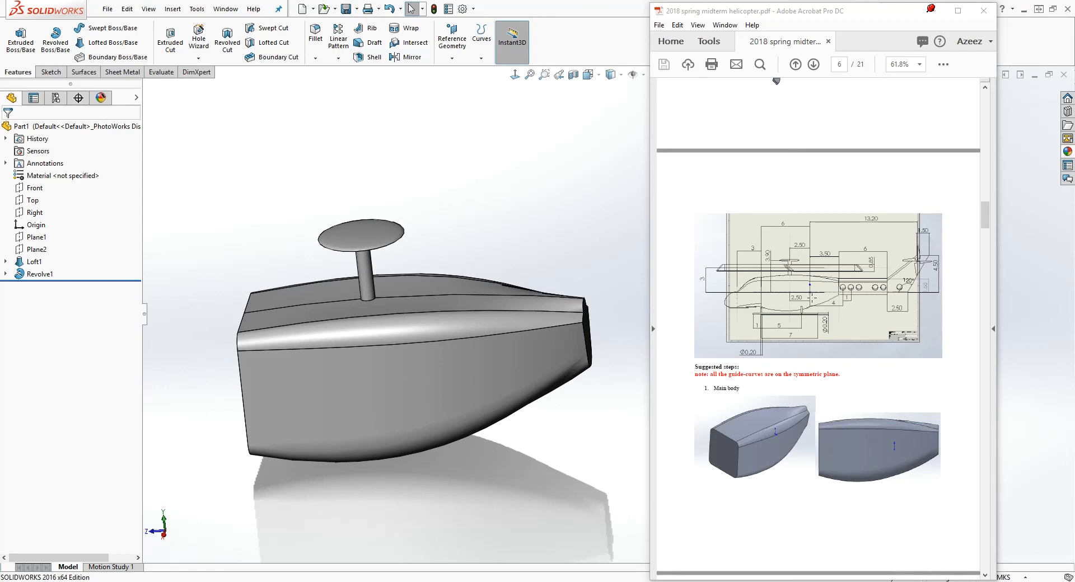
{"action": "scroll", "coordinate": [792, 376], "scroll_direction": "down", "scroll_amount": 20}
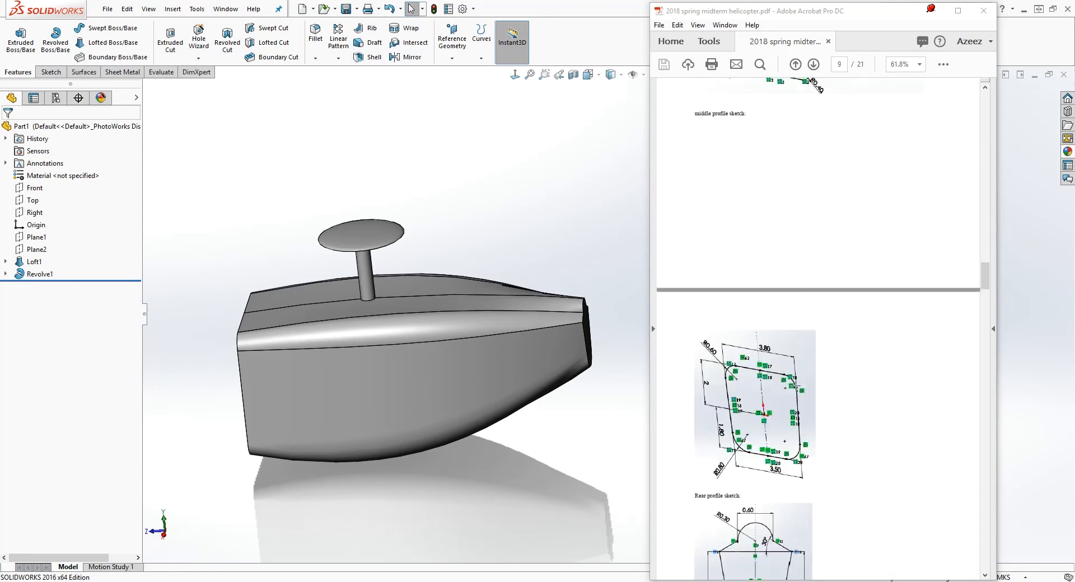
{"action": "scroll", "coordinate": [794, 384], "scroll_direction": "down", "scroll_amount": 9}
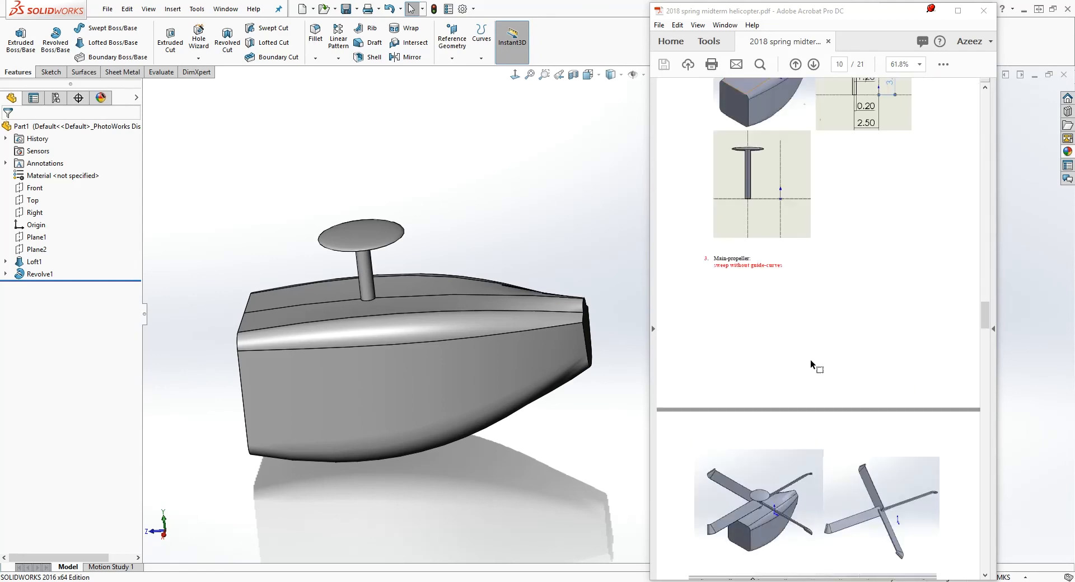
- Create a reference plane offset 3 m above the Top plane, crossing the main propeller shaft
{"action": "scroll", "coordinate": [811, 361], "scroll_direction": "down", "scroll_amount": 13}
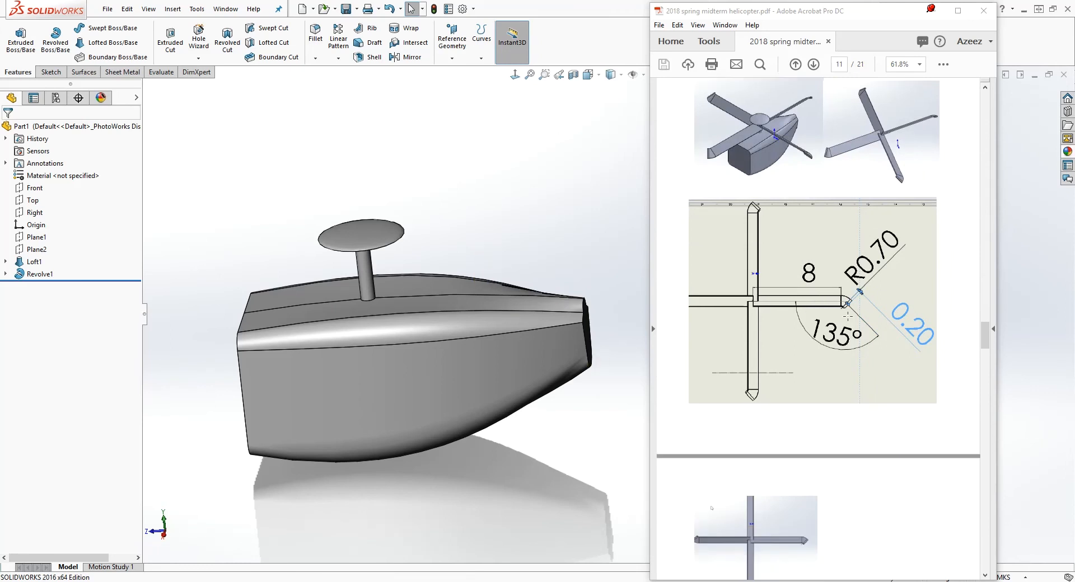
{"action": "middle_click_drag", "start_coordinate": [629, 270], "coordinate": [574, 224]}
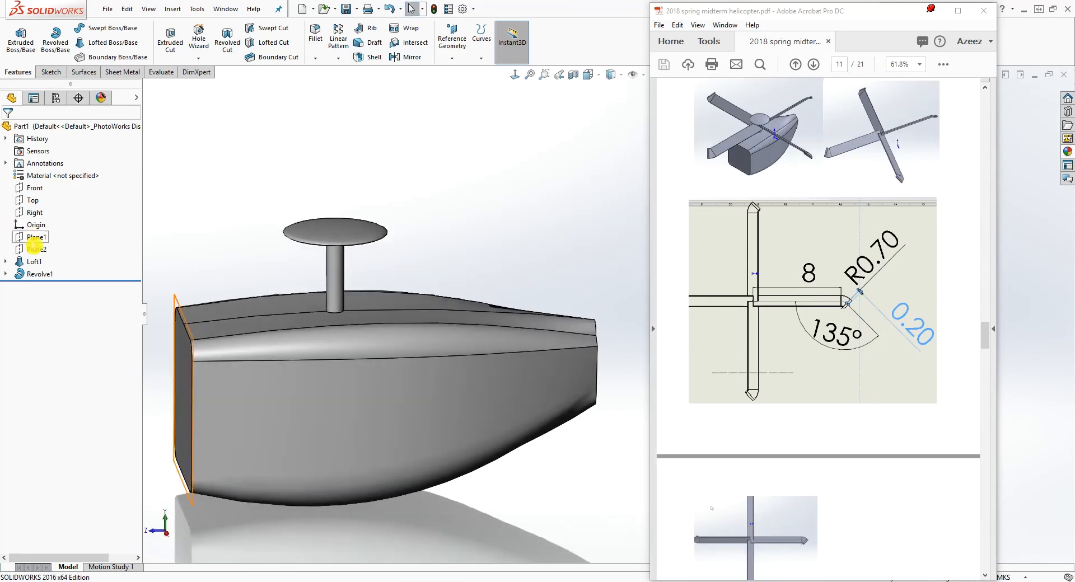
{"action": "left_click", "coordinate": [452, 58]}
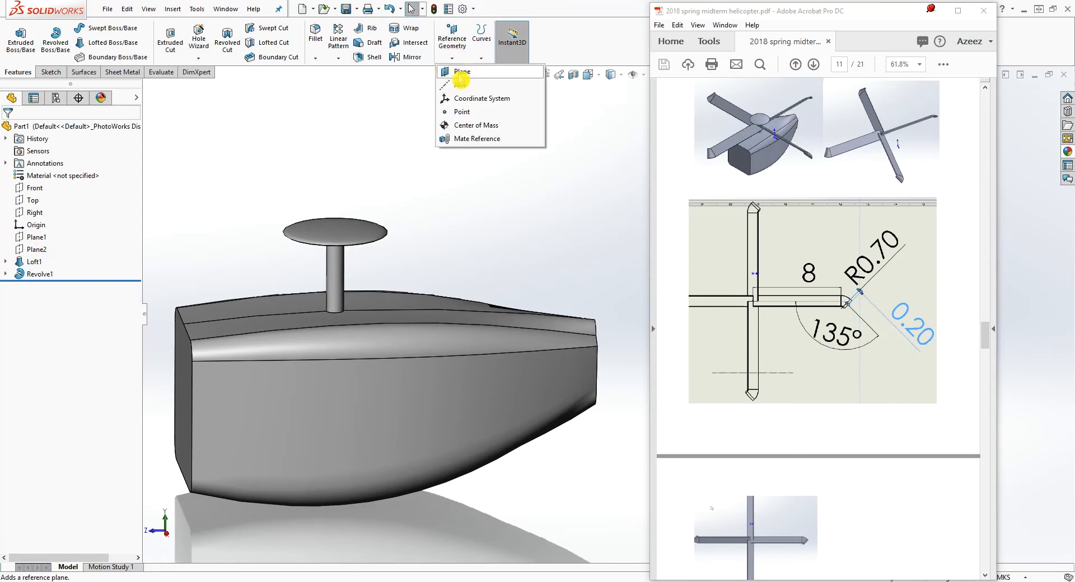
{"action": "left_click", "coordinate": [461, 73]}
{"action": "left_click", "coordinate": [147, 88]}
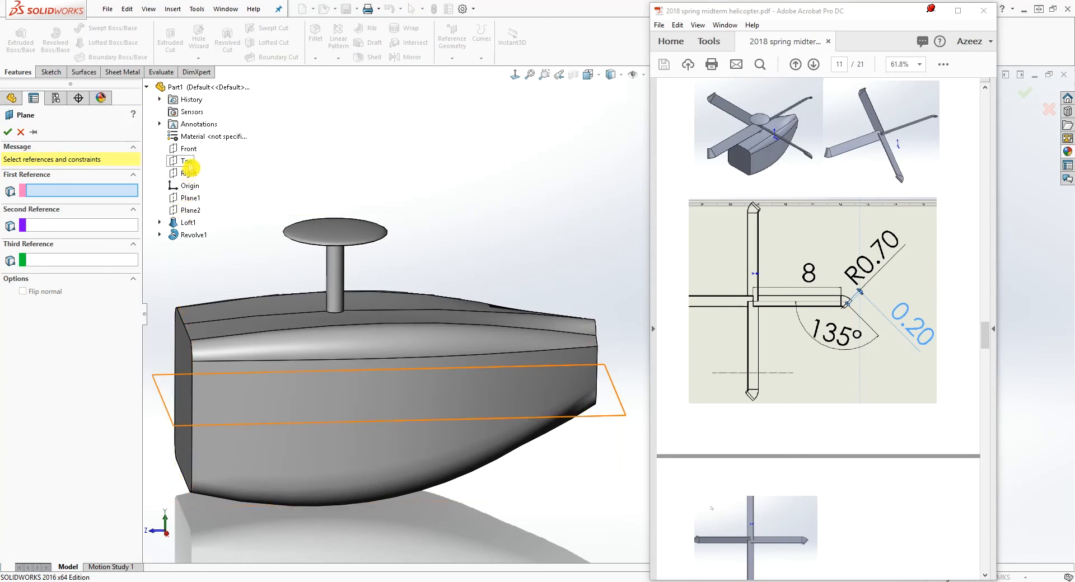
{"action": "left_click", "coordinate": [187, 162]}
{"action": "left_click", "coordinate": [10, 271]}
{"action": "type", "text": "3"}
{"action": "key", "text": "Return"}
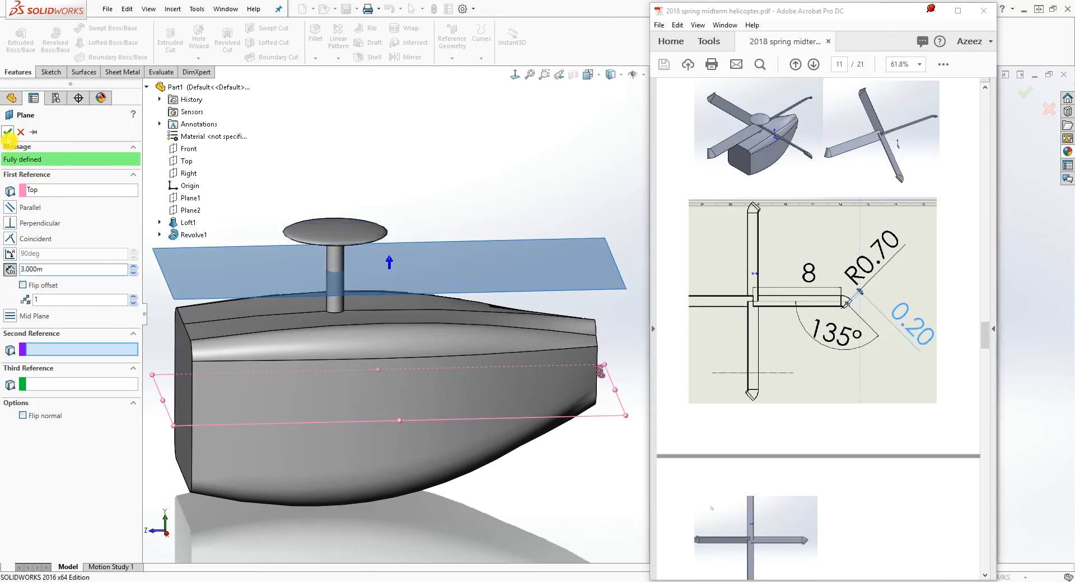
{"action": "left_click", "coordinate": [7, 132]}
- Start a sketch on the new offset plane and draw a horizontal line about 6.92 m long from the shaft's centre
{"action": "middle_click_drag", "start_coordinate": [278, 191], "coordinate": [513, 272]}
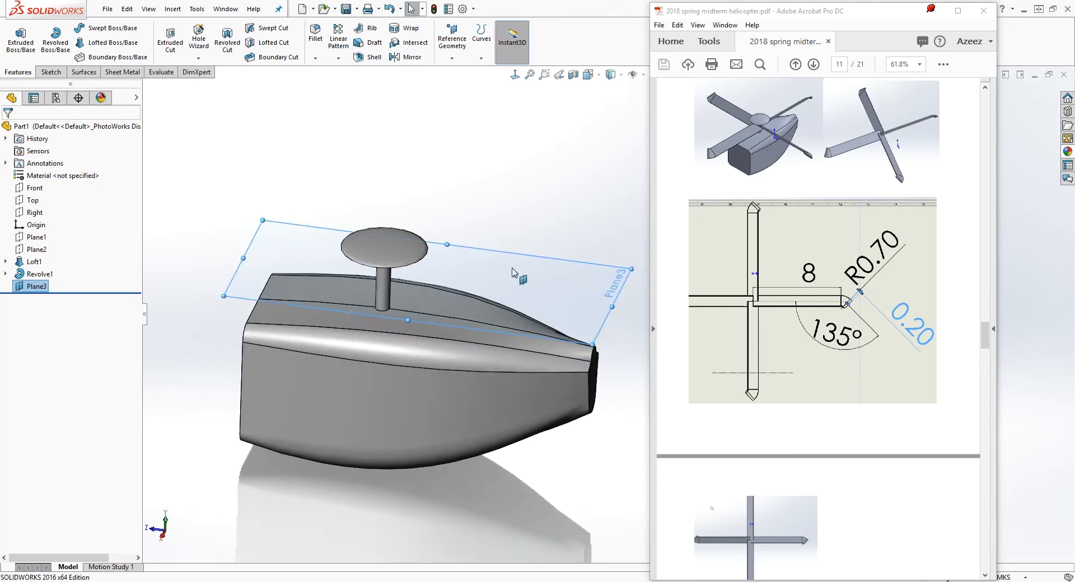
{"action": "left_click", "coordinate": [601, 286]}
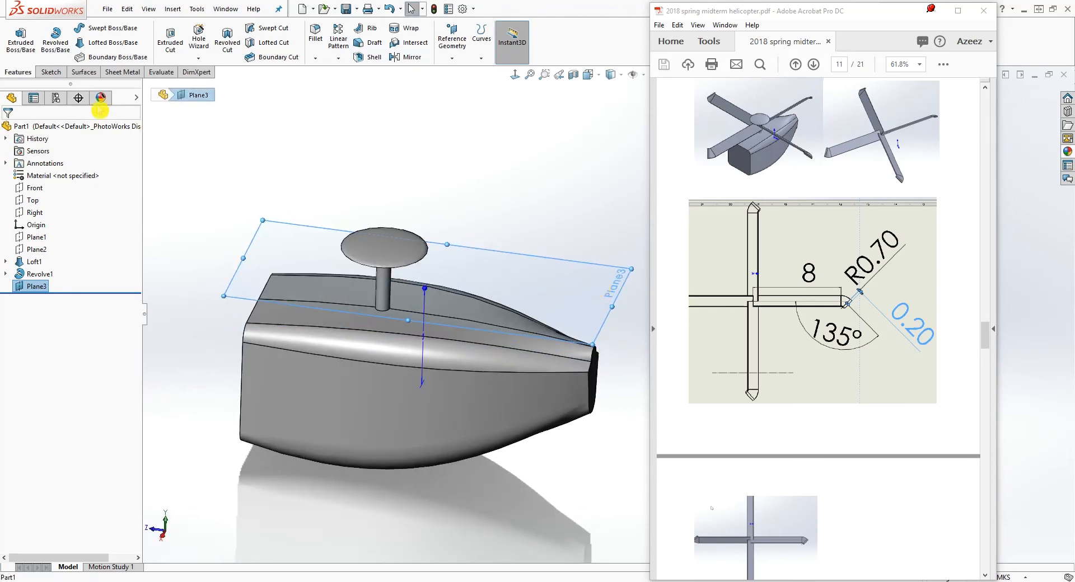
{"action": "left_click", "coordinate": [51, 73]}
{"action": "left_click", "coordinate": [16, 35]}
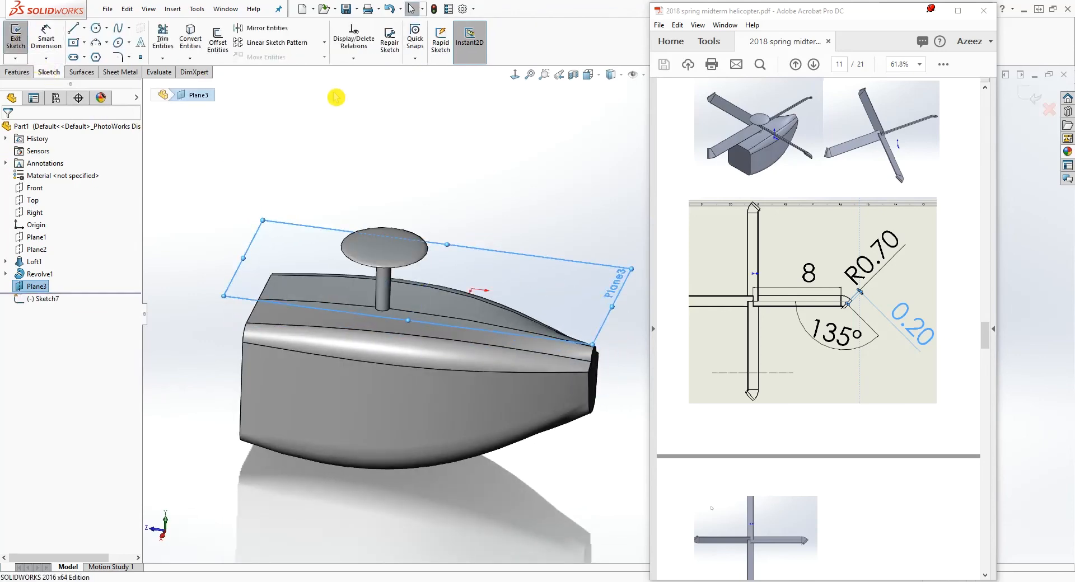
{"action": "left_click", "coordinate": [515, 74]}
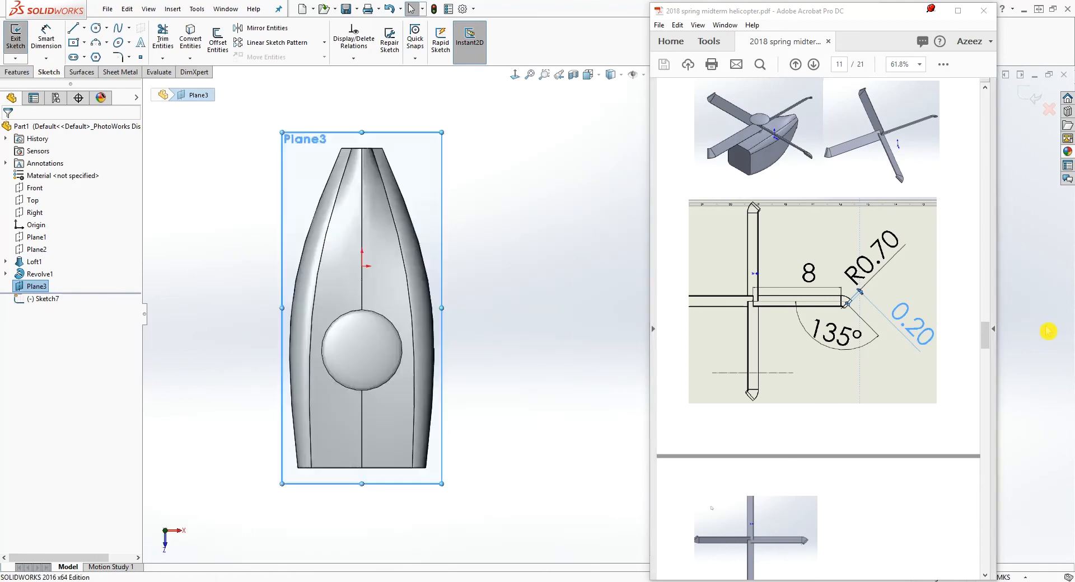
{"action": "scroll", "coordinate": [346, 404], "scroll_direction": "up", "scroll_amount": 1}
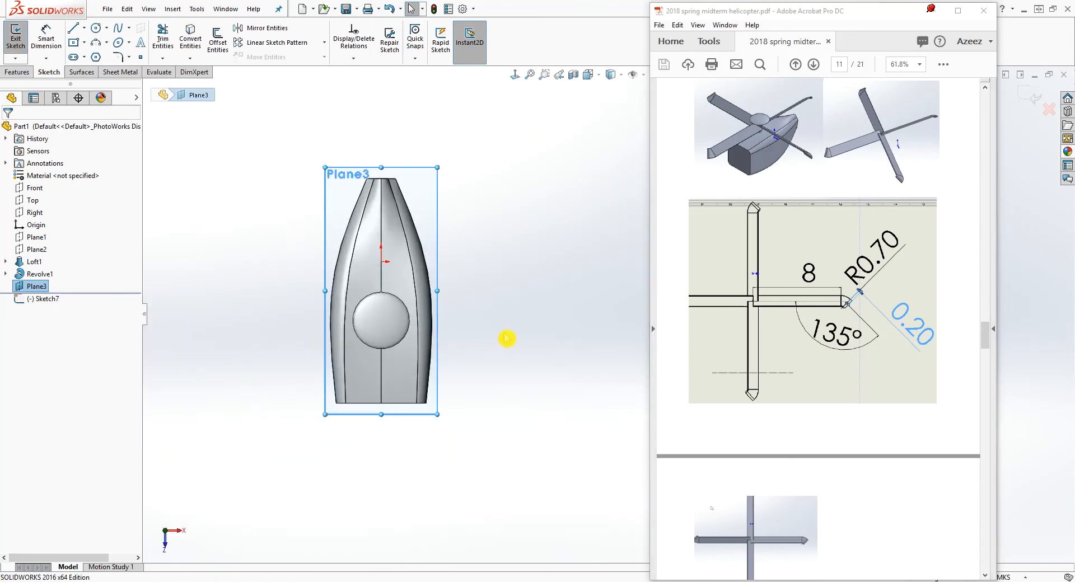
{"action": "scroll", "coordinate": [481, 336], "scroll_direction": "down", "scroll_amount": 1}
{"action": "left_click", "coordinate": [74, 31]}
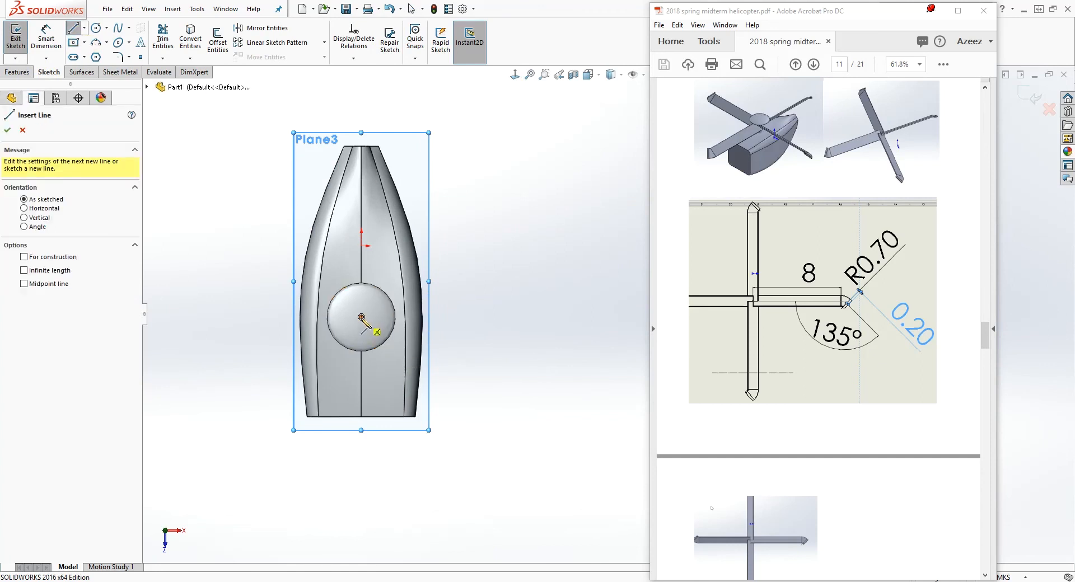
{"action": "left_click", "coordinate": [361, 318]}
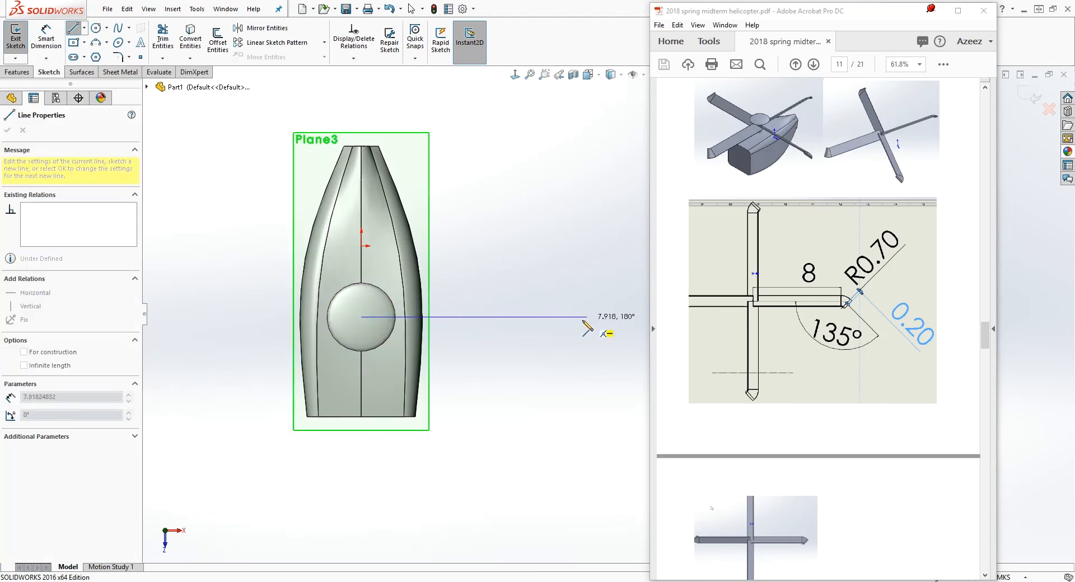
{"action": "left_click", "coordinate": [562, 318]}
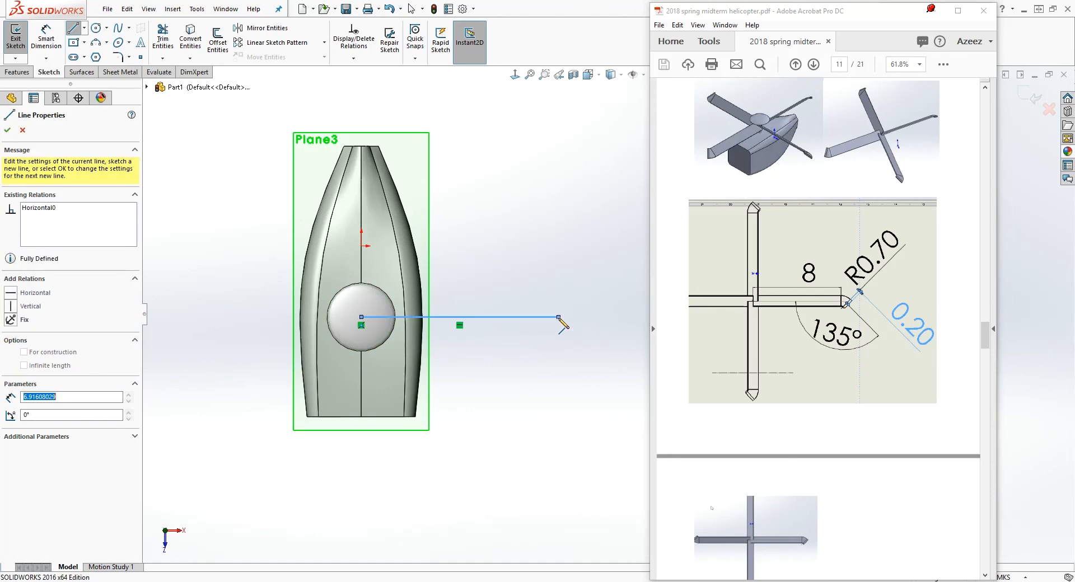
{"action": "key", "text": "Escape"}
- Sketch a line about 1.86 m long sloping down at 315° from the outer end of the horizontal line
{"action": "scroll", "coordinate": [604, 334], "scroll_direction": "down", "scroll_amount": 2}
{"action": "right_click_drag", "start_coordinate": [603, 331], "coordinate": [492, 321]}
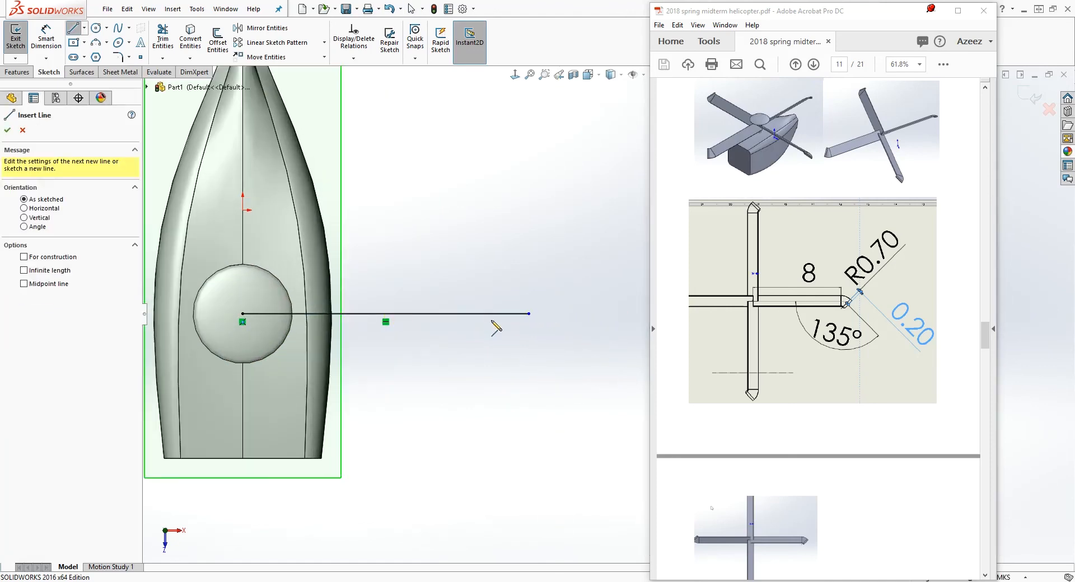
{"action": "left_click", "coordinate": [529, 315]}
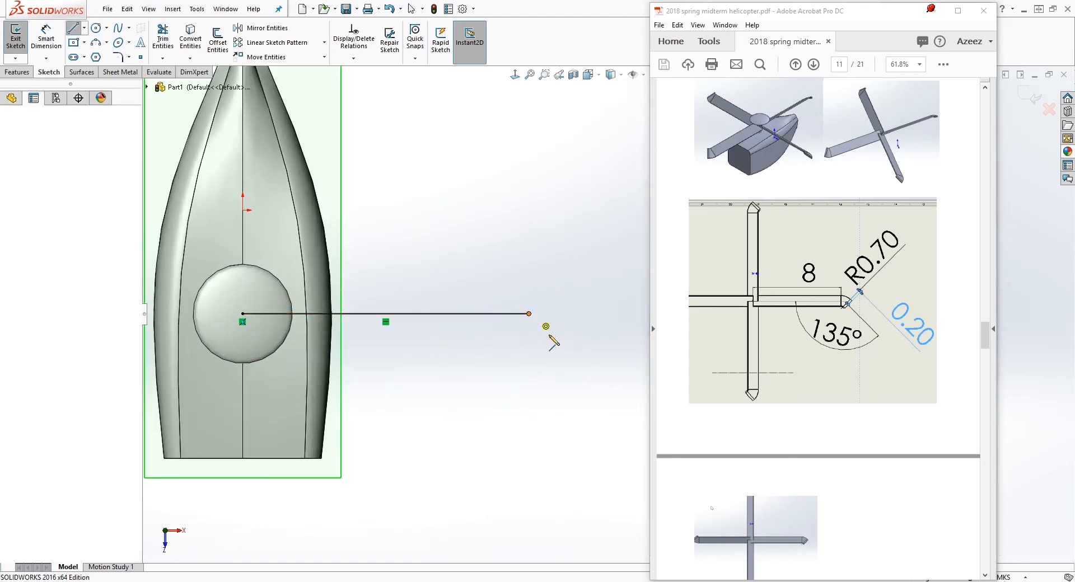
{"action": "left_click", "coordinate": [583, 368]}
{"action": "key", "text": "Escape"}
{"action": "right_click_drag", "start_coordinate": [484, 468], "coordinate": [484, 337]}
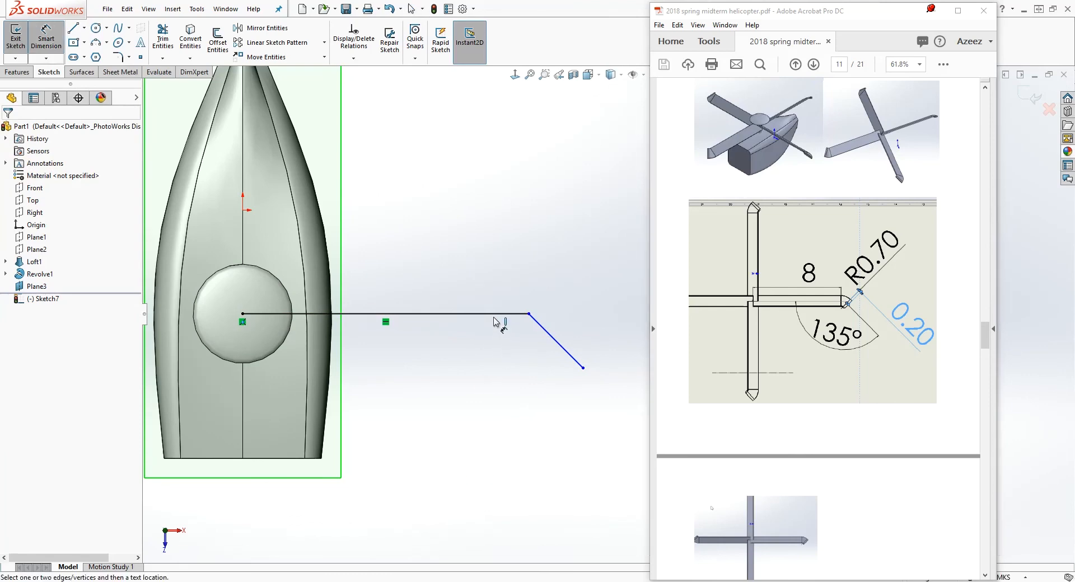
{"action": "left_click", "coordinate": [495, 314]}
{"action": "left_click", "coordinate": [556, 339]}
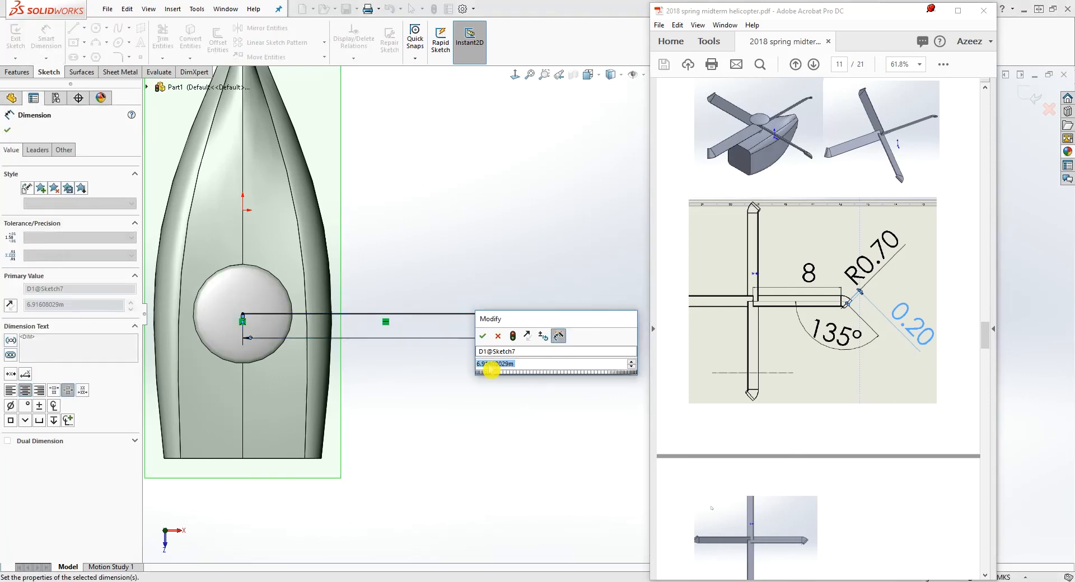
{"action": "key", "text": "Escape"}
{"action": "key", "text": "Escape"}
{"action": "left_click", "coordinate": [524, 348]}
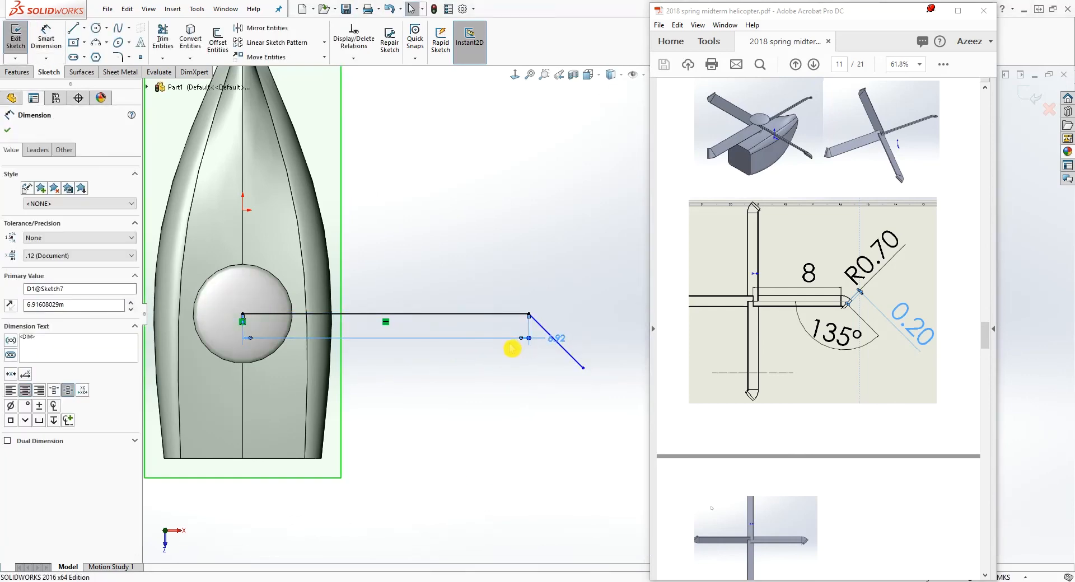
{"action": "key", "text": "Delete"}
{"action": "right_click_drag", "start_coordinate": [510, 447], "coordinate": [504, 398]}
{"action": "left_click", "coordinate": [488, 315]}
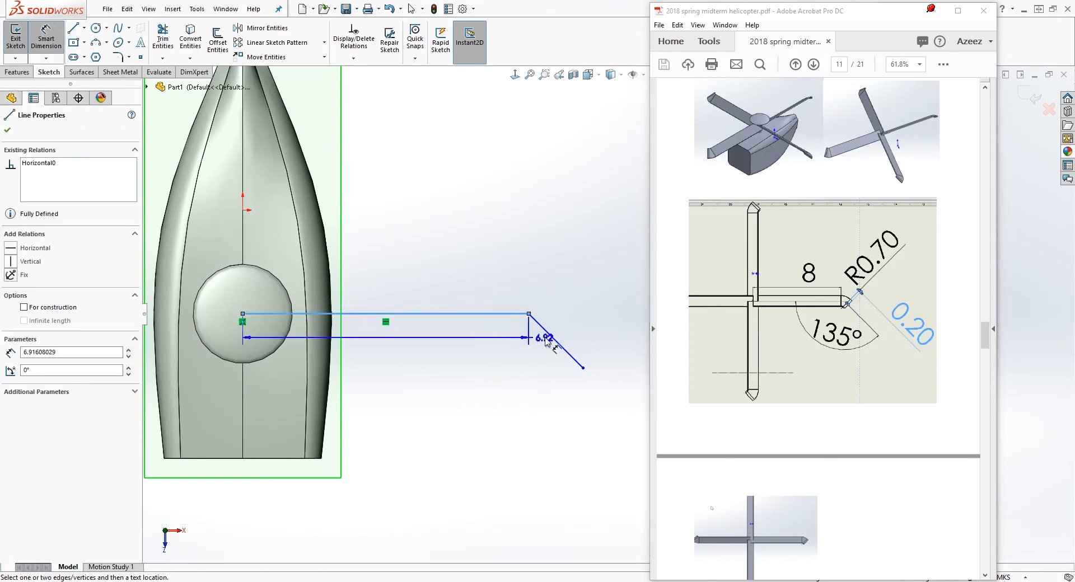
{"action": "left_click", "coordinate": [551, 336]}
{"action": "left_click", "coordinate": [477, 355]}
{"action": "key", "text": "Escape"}
{"action": "left_click", "coordinate": [552, 336]}
{"action": "key", "text": "Delete"}
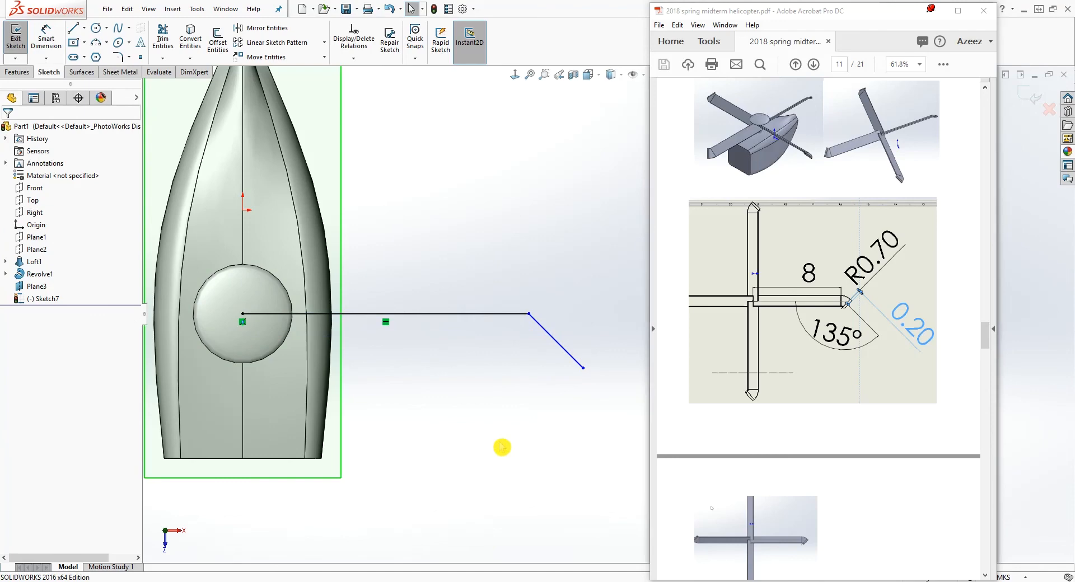
- Dimension the angle between the horizontal line and the sloping end line as 135°
{"action": "right_click_drag", "start_coordinate": [502, 448], "coordinate": [553, 347]}
{"action": "left_click", "coordinate": [477, 314]}
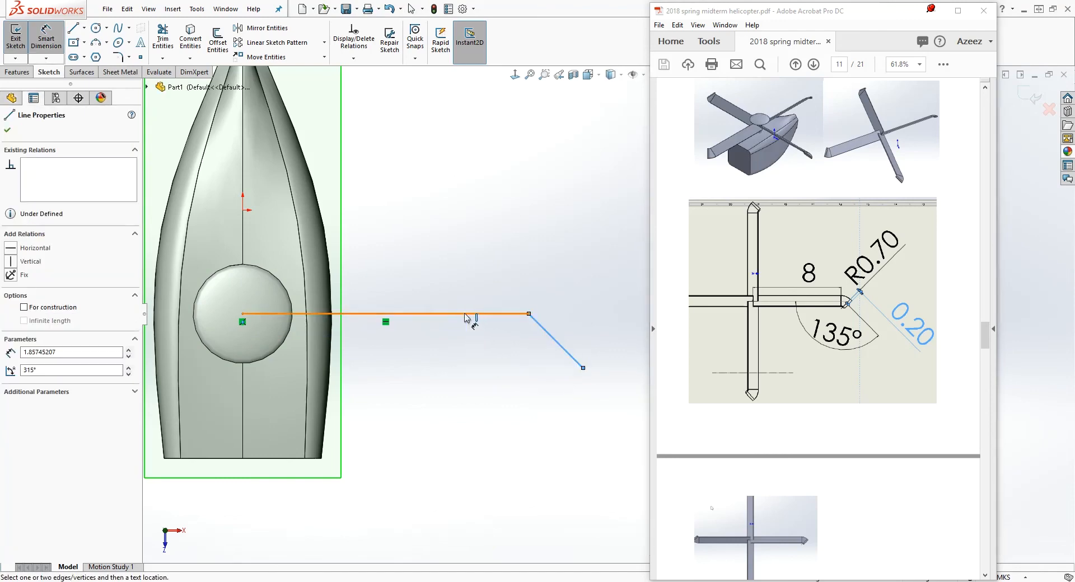
{"action": "left_click", "coordinate": [556, 341]}
{"action": "left_click", "coordinate": [499, 356]}
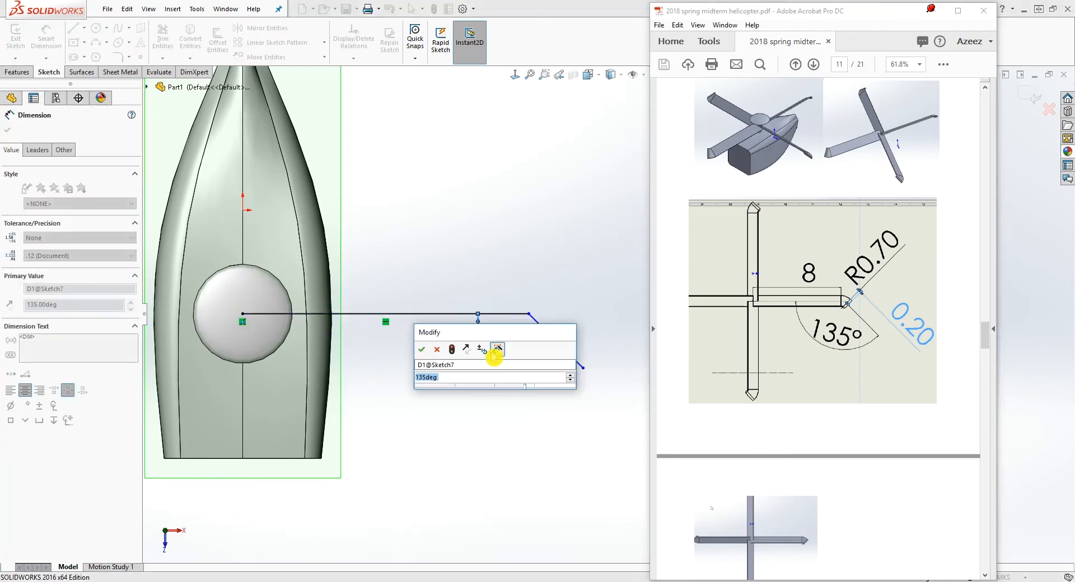
{"action": "key", "text": "Return"}
{"action": "key", "text": "Escape"}
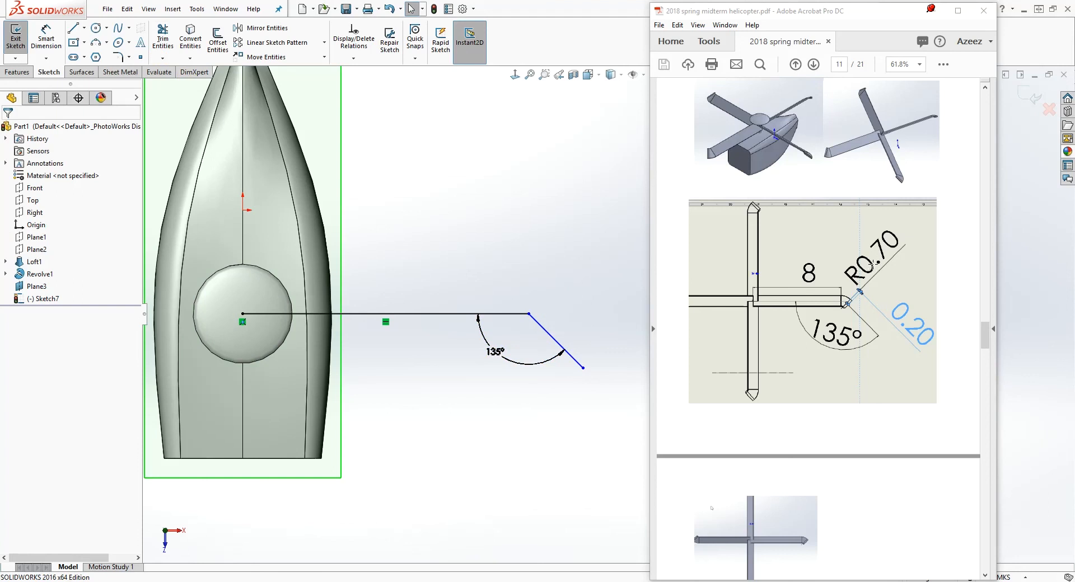
- Fillet the corner between the horizontal and sloping lines with a 0.7 m radius
{"action": "left_click", "coordinate": [119, 48]}
{"action": "left_click", "coordinate": [121, 56]}
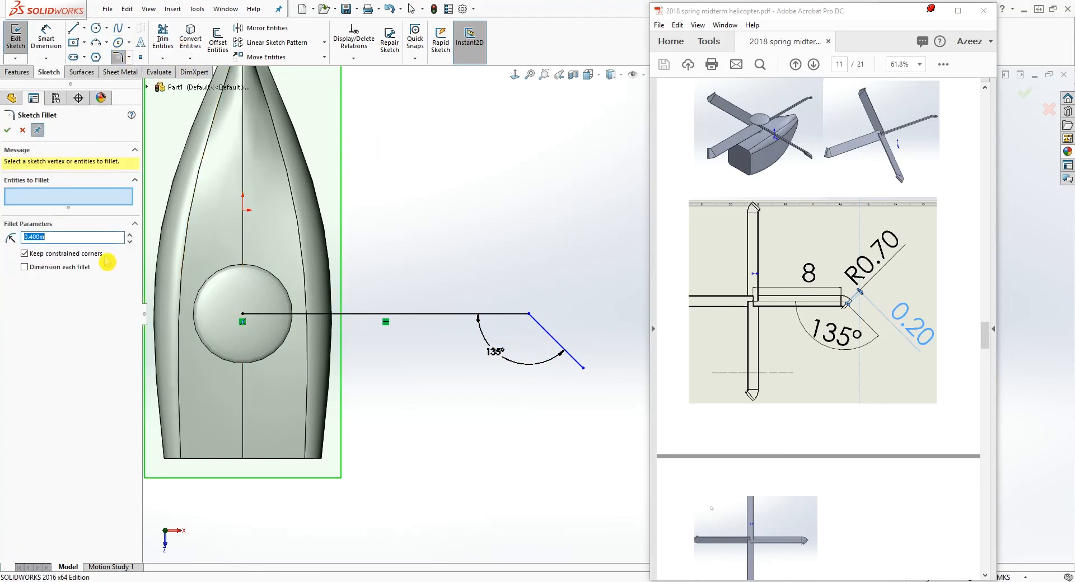
{"action": "left_click", "coordinate": [329, 252]}
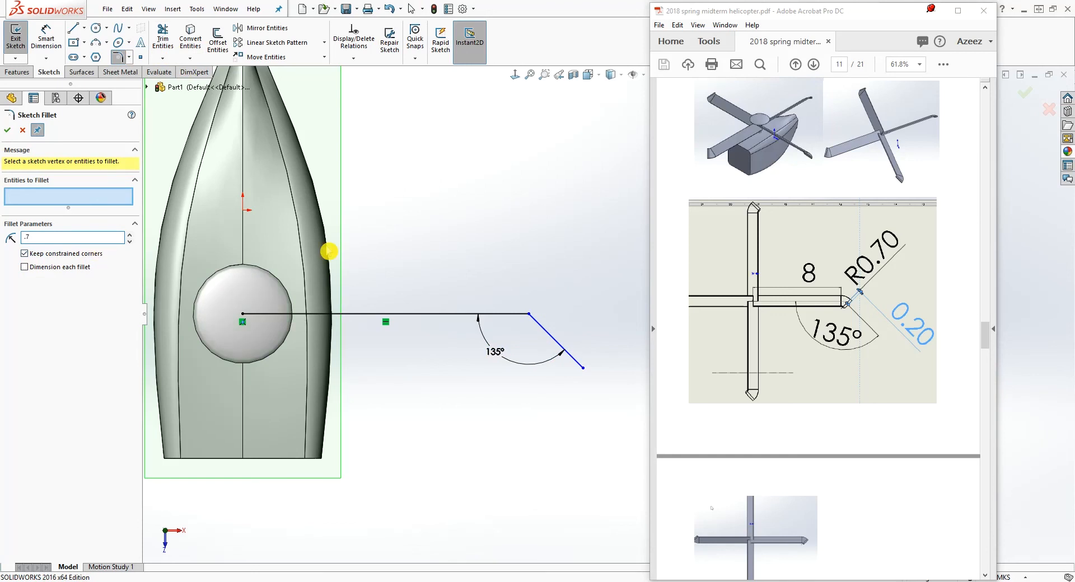
{"action": "left_click", "coordinate": [528, 315]}
{"action": "left_click", "coordinate": [7, 131]}
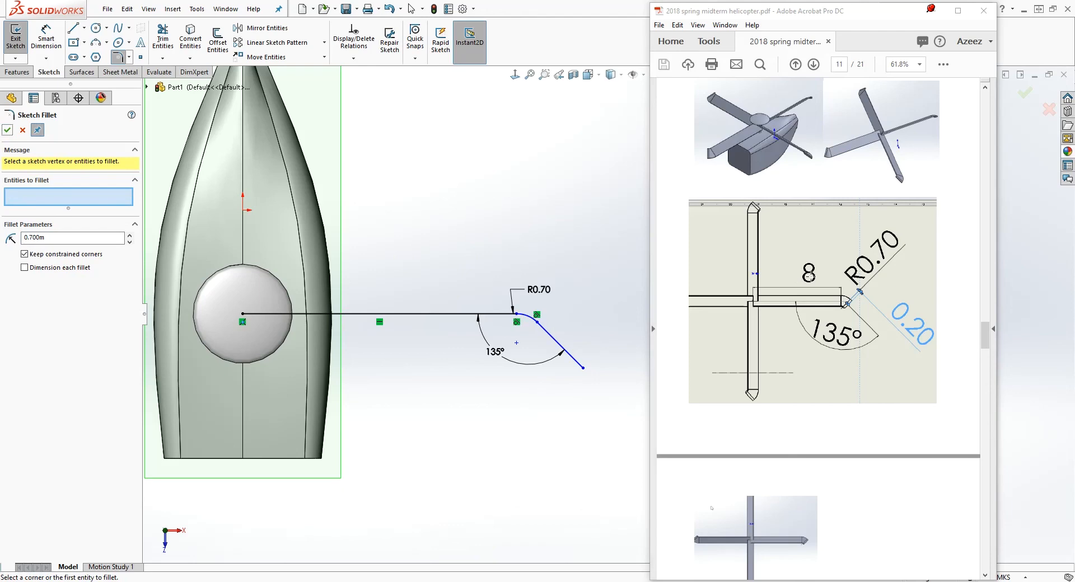
- Dimension the path's horizontal line to a length of 8 m
{"action": "right_click_drag", "start_coordinate": [483, 369], "coordinate": [463, 426]}
{"action": "left_click", "coordinate": [427, 315]}
{"action": "left_click", "coordinate": [407, 254]}
{"action": "left_click", "coordinate": [408, 257]}
{"action": "type", "text": "8"}
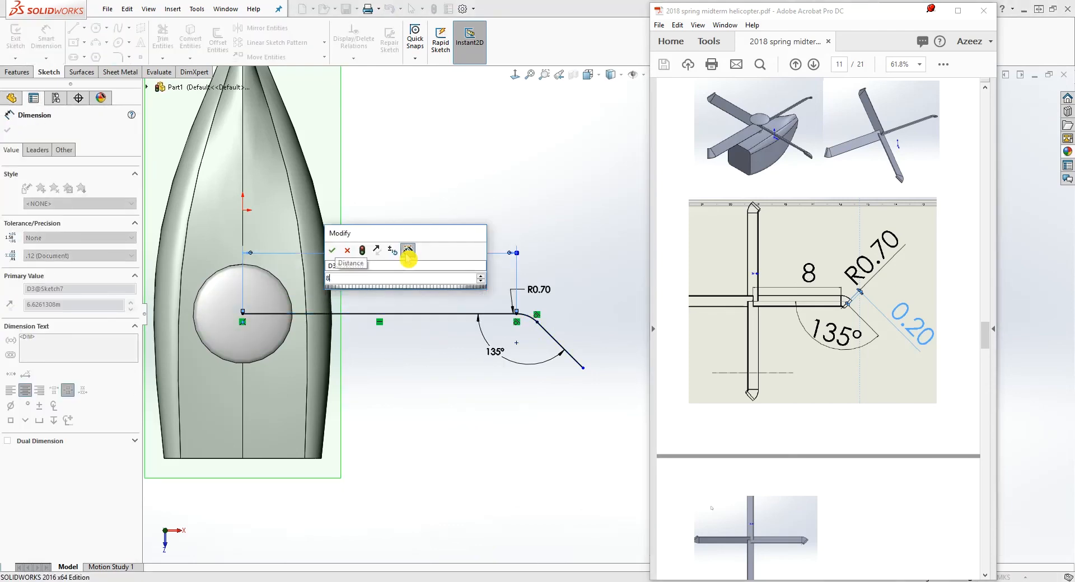
{"action": "key", "text": "Return"}
{"action": "key", "text": "Escape"}
- Dimension the sloping end line to 0.2 m and finish the path sketch
{"action": "scroll", "coordinate": [552, 365], "scroll_direction": "up", "scroll_amount": 4}
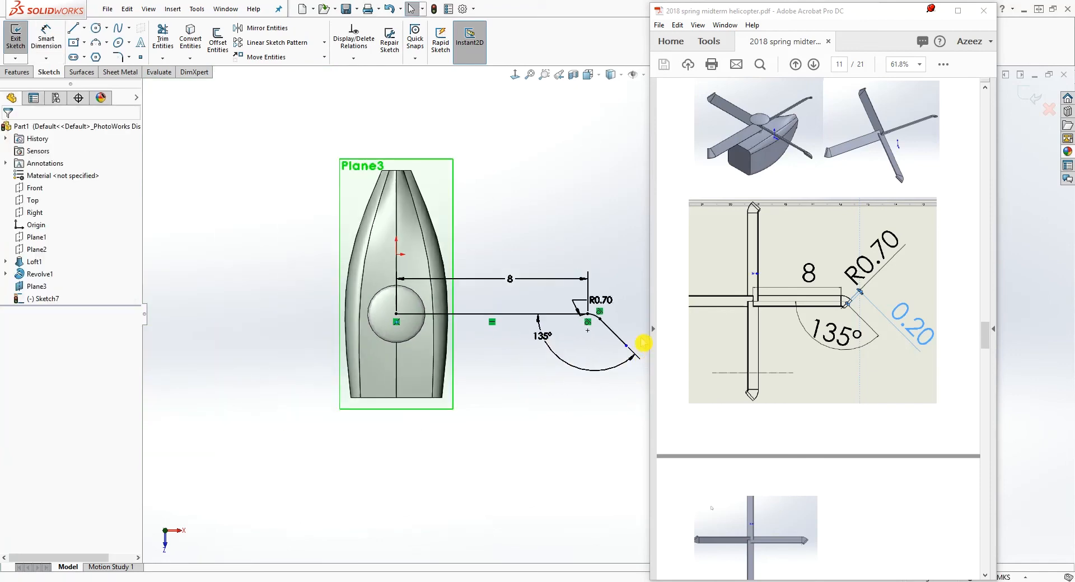
{"action": "scroll", "coordinate": [633, 329], "scroll_direction": "down", "scroll_amount": 5}
{"action": "right_click_drag", "start_coordinate": [566, 405], "coordinate": [562, 336]}
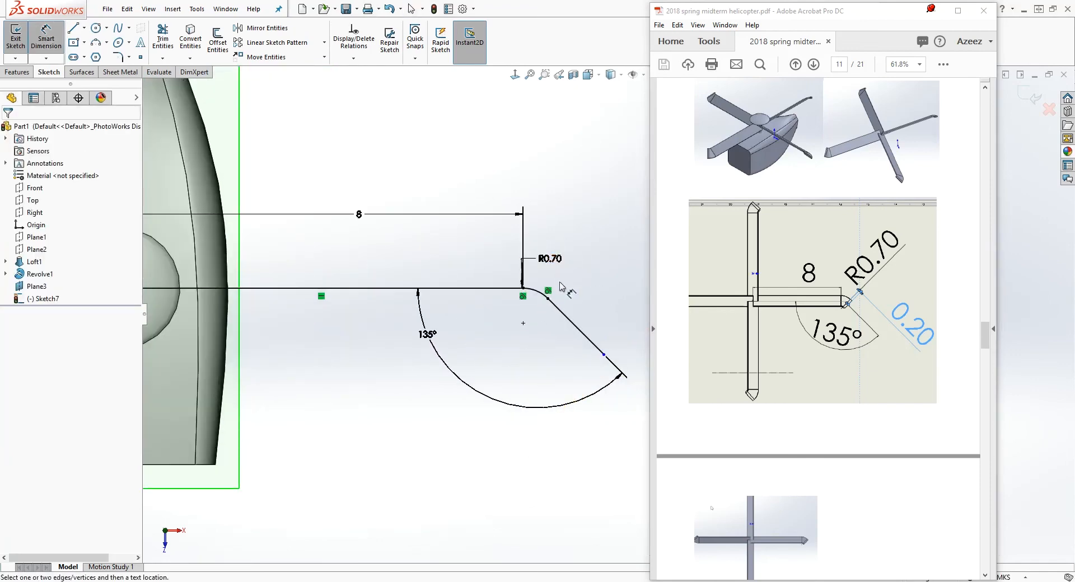
{"action": "left_click", "coordinate": [581, 338]}
{"action": "left_click", "coordinate": [609, 281]}
{"action": "type", "text": "0.2"}
{"action": "key", "text": "Return"}
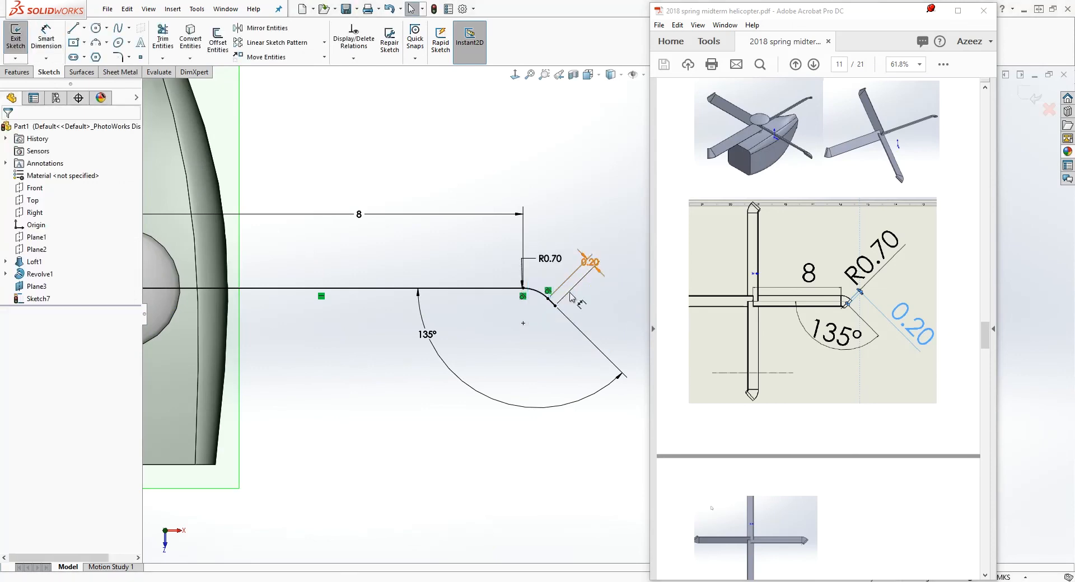
{"action": "left_click_drag", "start_coordinate": [549, 257], "coordinate": [567, 235]}
{"action": "scroll", "coordinate": [607, 314], "scroll_direction": "up", "scroll_amount": 3}
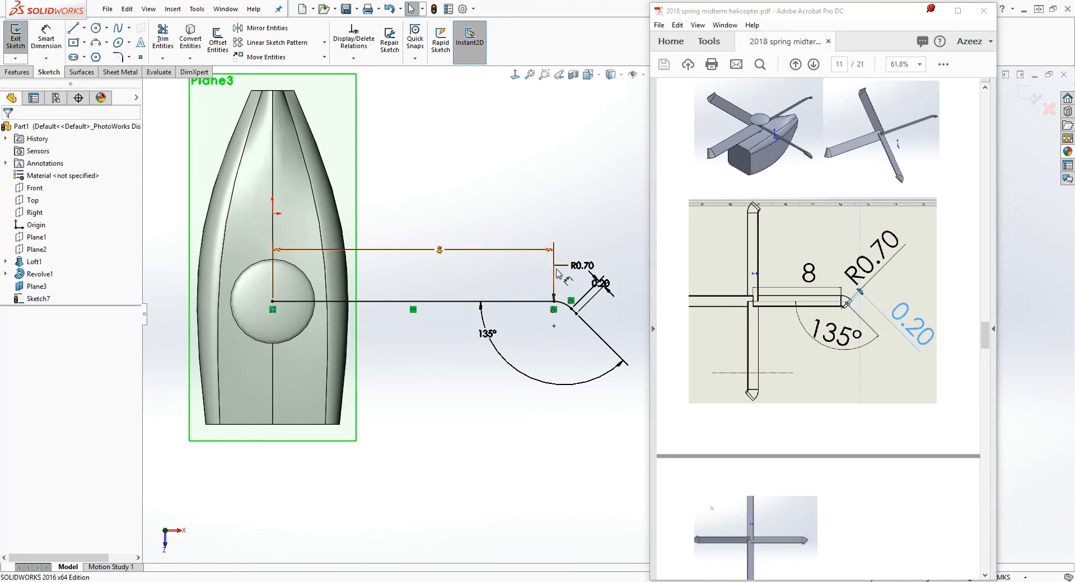
{"action": "left_click", "coordinate": [1044, 98]}
- Hide the offset plane that holds the propeller path sketch
{"action": "scroll", "coordinate": [420, 307], "scroll_direction": "up", "scroll_amount": 2}
{"action": "middle_click_drag", "start_coordinate": [420, 307], "coordinate": [448, 230]}
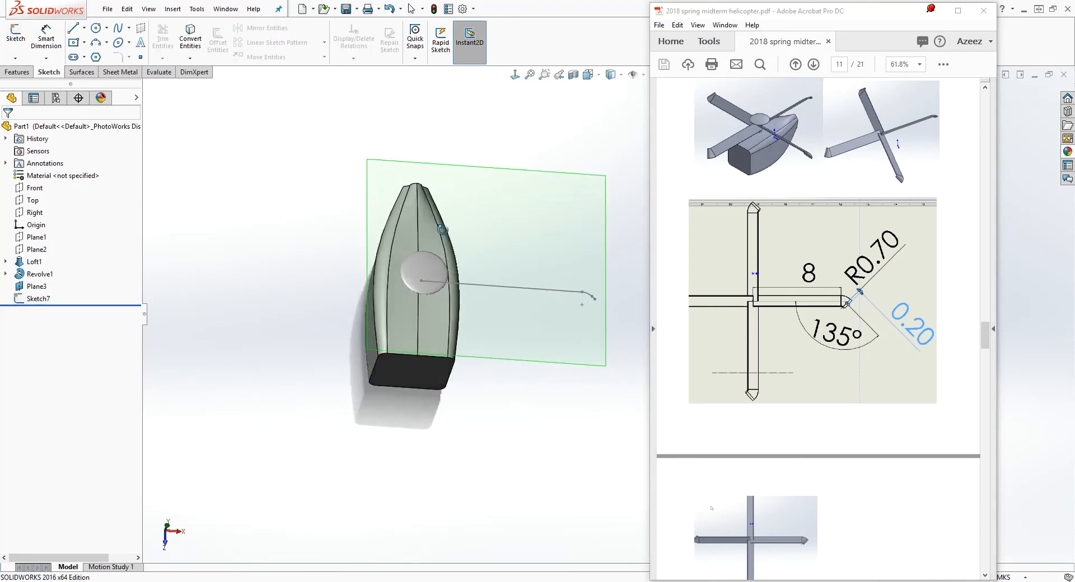
{"action": "right_click", "coordinate": [563, 205]}
{"action": "left_click", "coordinate": [590, 183]}
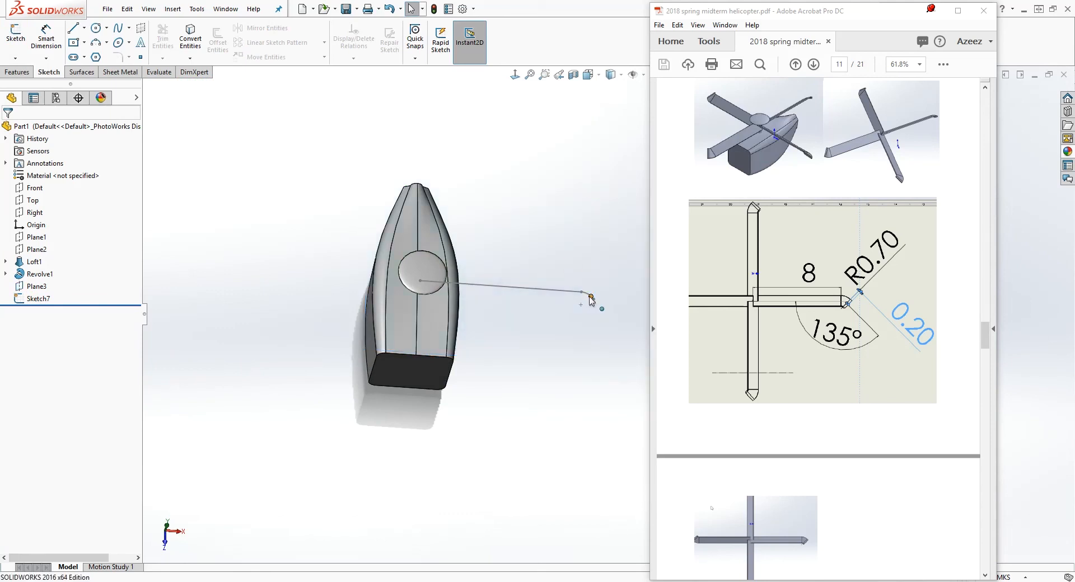
- Start a new sketch on the Right plane for the propeller blade profile and view it face-on
{"action": "scroll", "coordinate": [593, 297], "scroll_direction": "down", "scroll_amount": 5}
{"action": "middle_click_drag", "start_coordinate": [609, 287], "coordinate": [600, 172]}
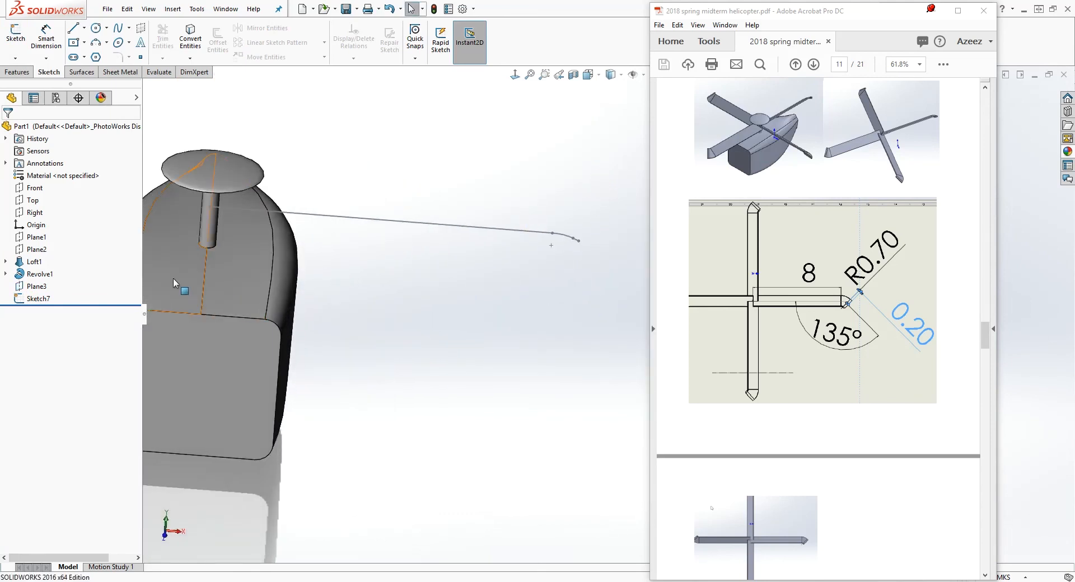
{"action": "left_click", "coordinate": [35, 212]}
{"action": "middle_click_drag", "start_coordinate": [420, 355], "coordinate": [358, 263]}
{"action": "left_click", "coordinate": [16, 34]}
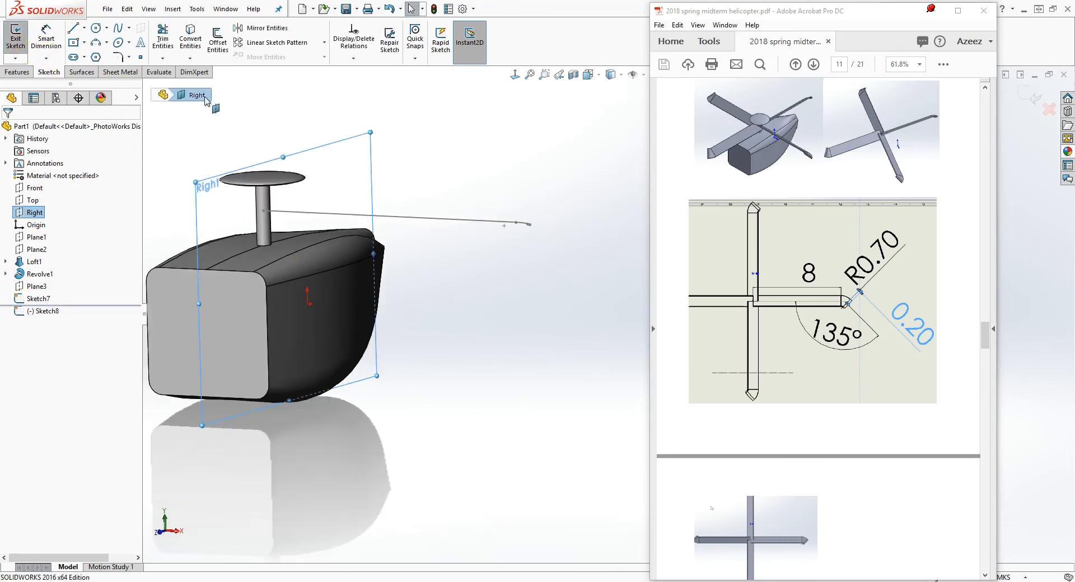
{"action": "left_click", "coordinate": [514, 78]}
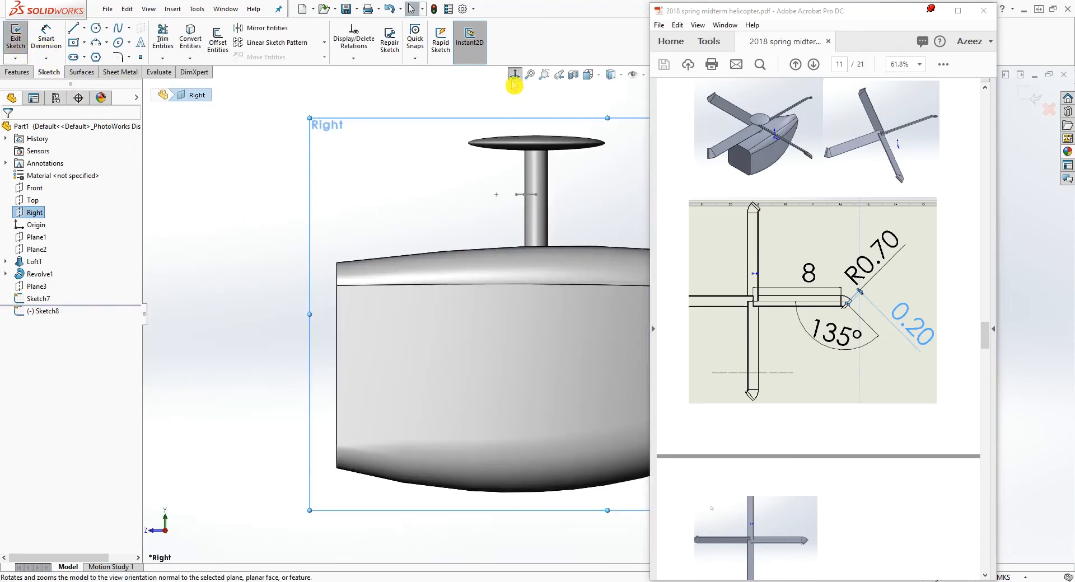
- Draw a tilted 3-point center rectangle of about 1.1 by 0.34 m across the rotor mast, just below the path's start
{"action": "scroll", "coordinate": [602, 204], "scroll_direction": "down", "scroll_amount": 6}
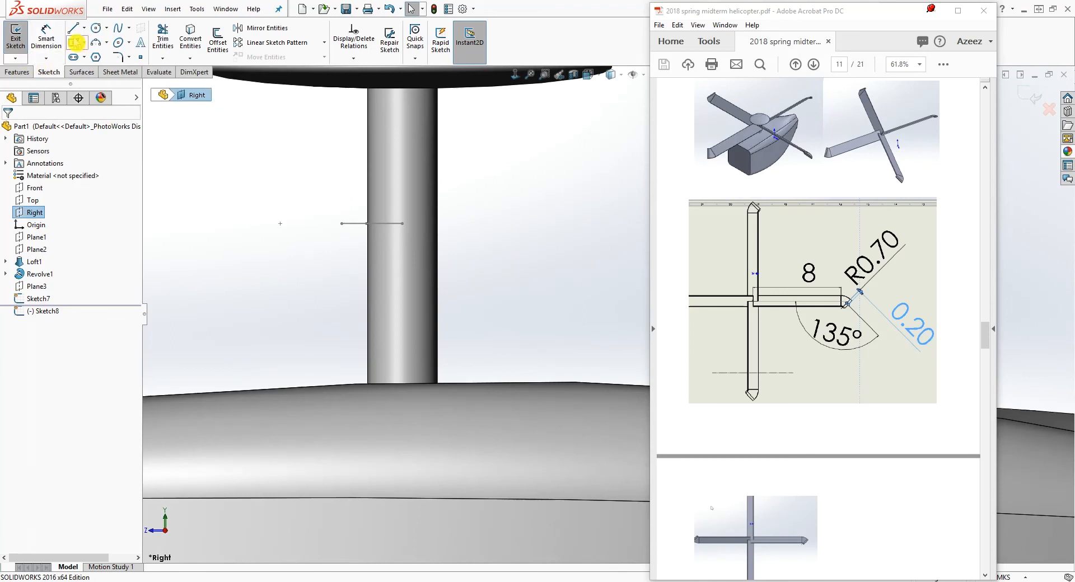
{"action": "left_click", "coordinate": [84, 42]}
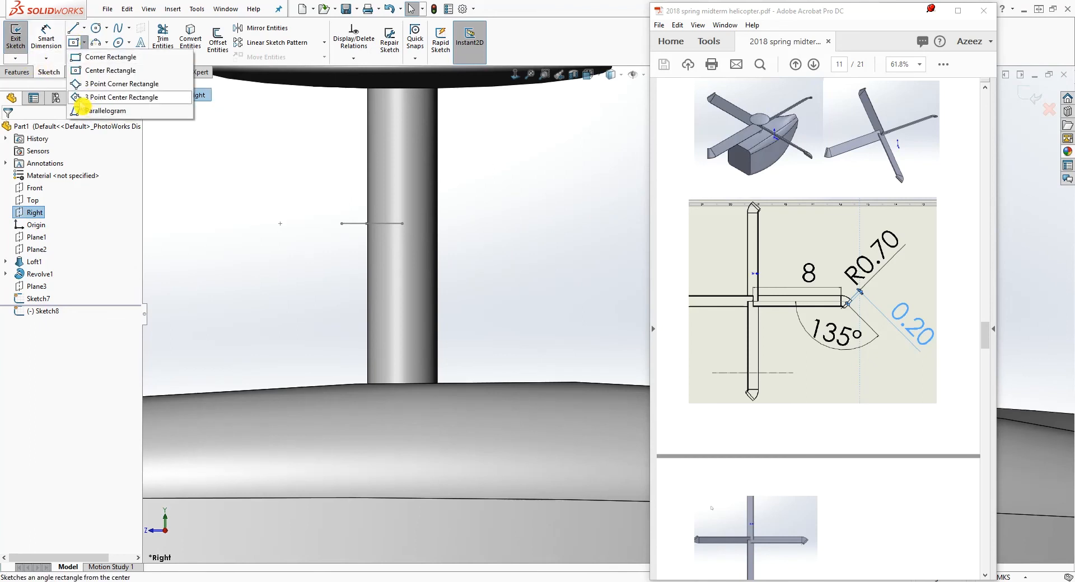
{"action": "left_click", "coordinate": [112, 97]}
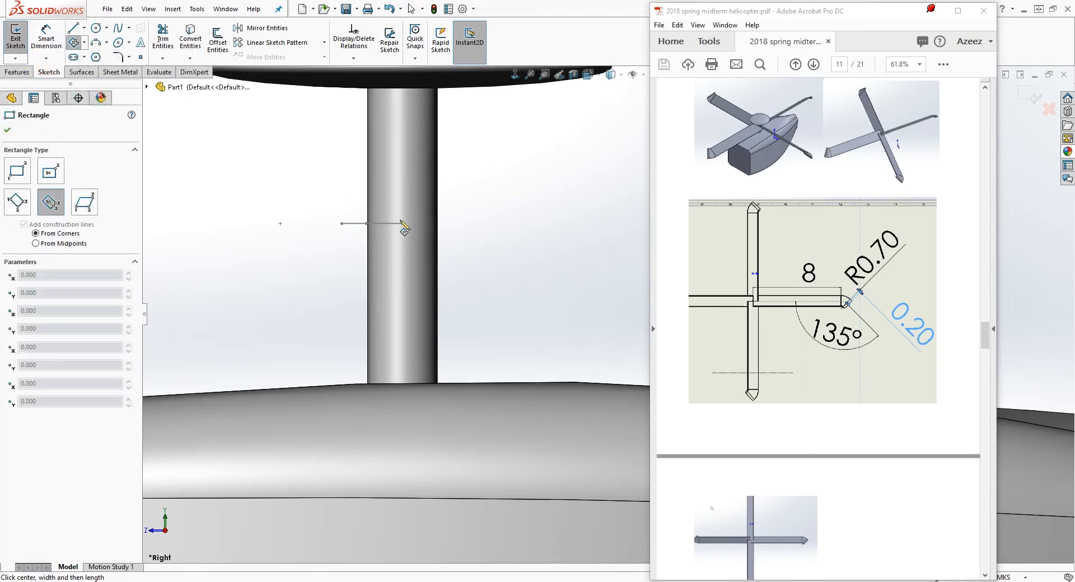
{"action": "scroll", "coordinate": [428, 238], "scroll_direction": "down", "scroll_amount": 1}
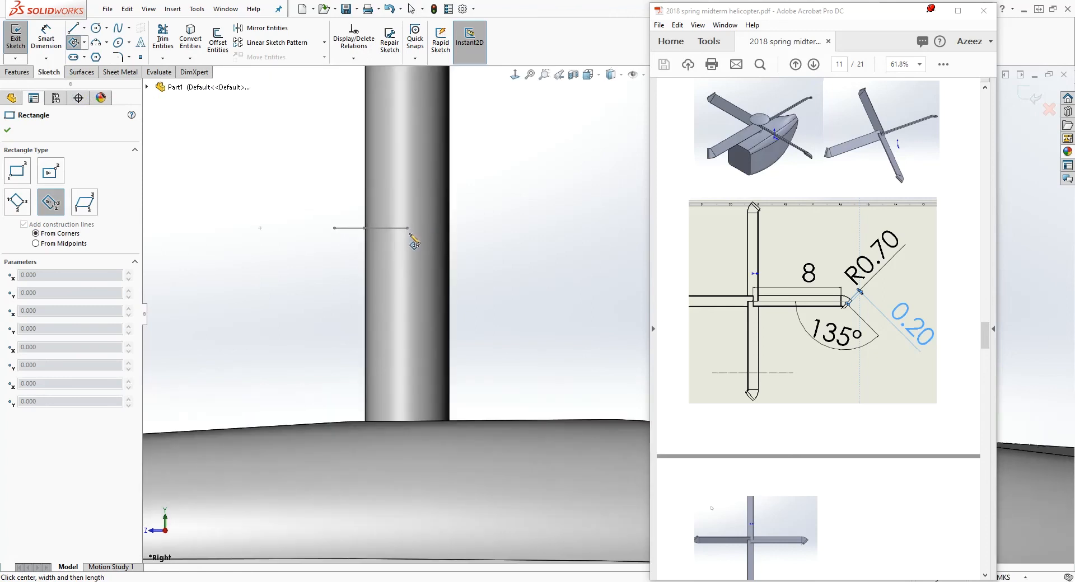
{"action": "left_click", "coordinate": [405, 243]}
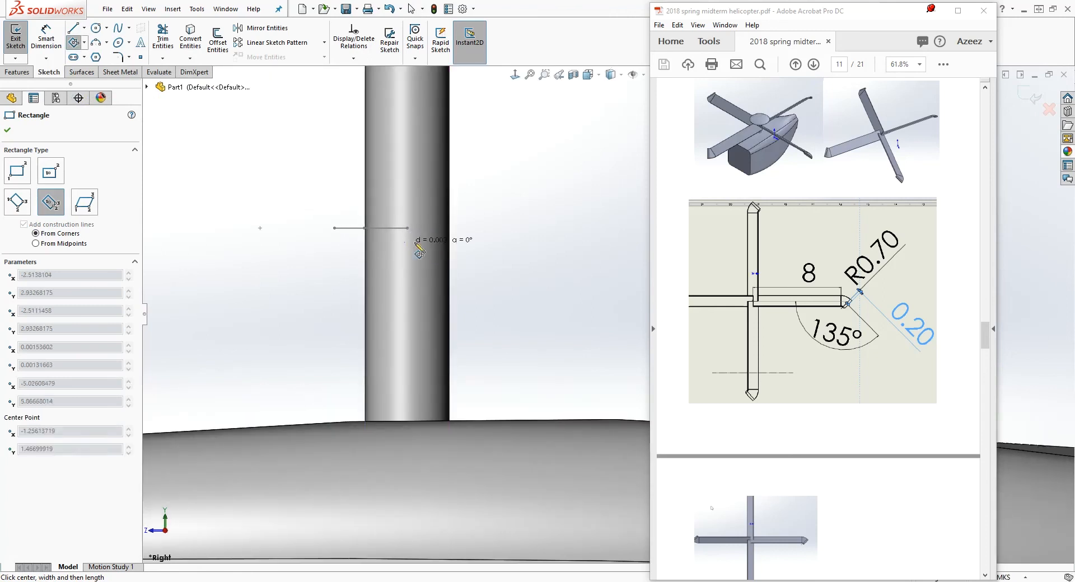
{"action": "left_click", "coordinate": [501, 178]}
{"action": "left_click", "coordinate": [527, 208]}
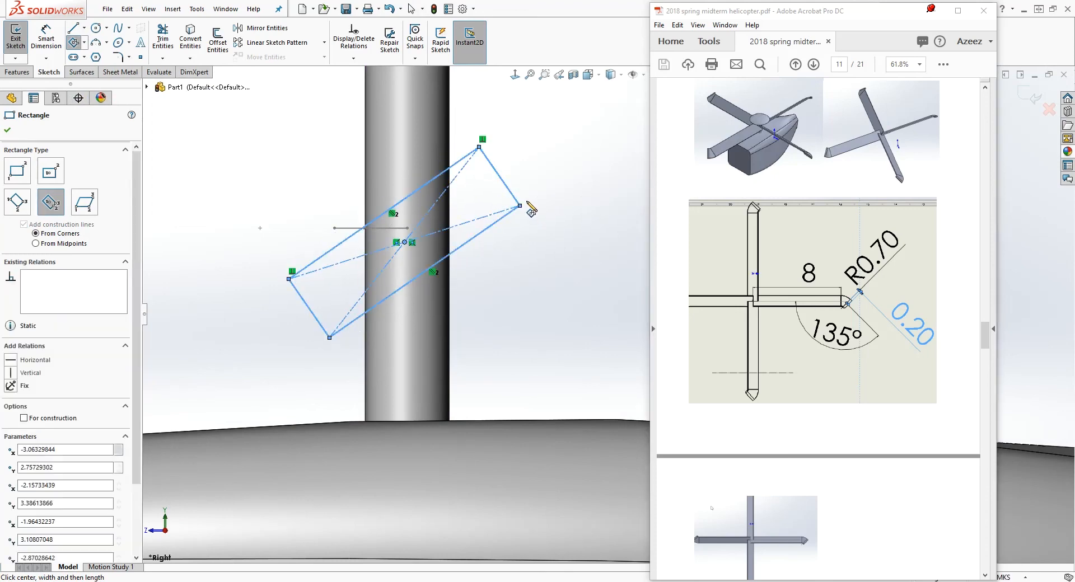
{"action": "key", "text": "Escape"}
- Make the rectangle's center point coincident with the start point of the propeller path
{"action": "middle_click_drag", "start_coordinate": [485, 291], "coordinate": [456, 247]}
{"action": "left_click", "coordinate": [447, 241]}
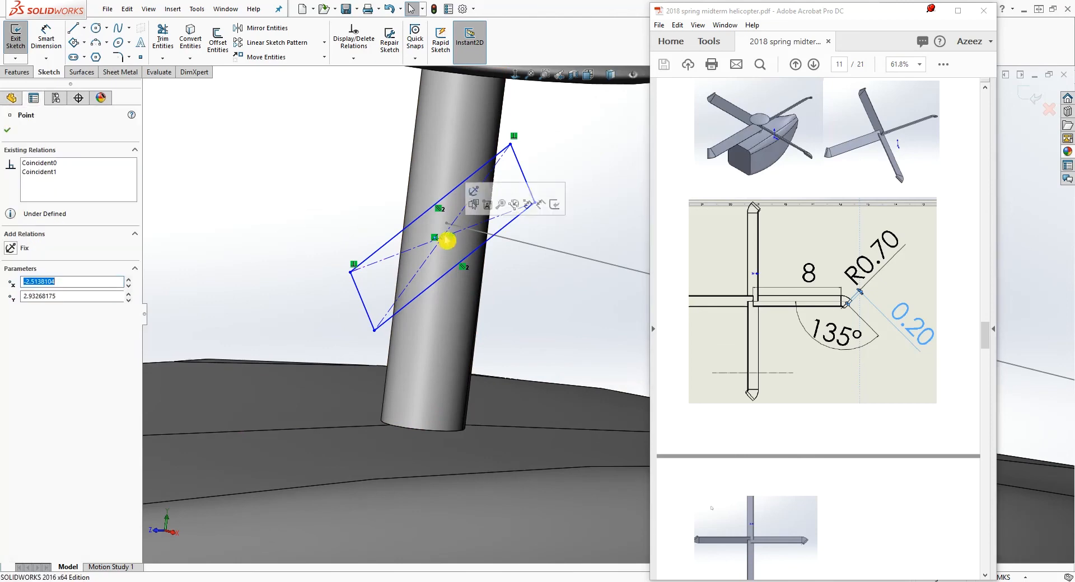
{"action": "mouse_move", "coordinate": [451, 231]}
{"action": "middle_mouse_down"}
{"action": "mouse_move", "coordinate": [515, 355]}
{"action": "mouse_move", "coordinate": [446, 226]}
{"action": "middle_mouse_up"}
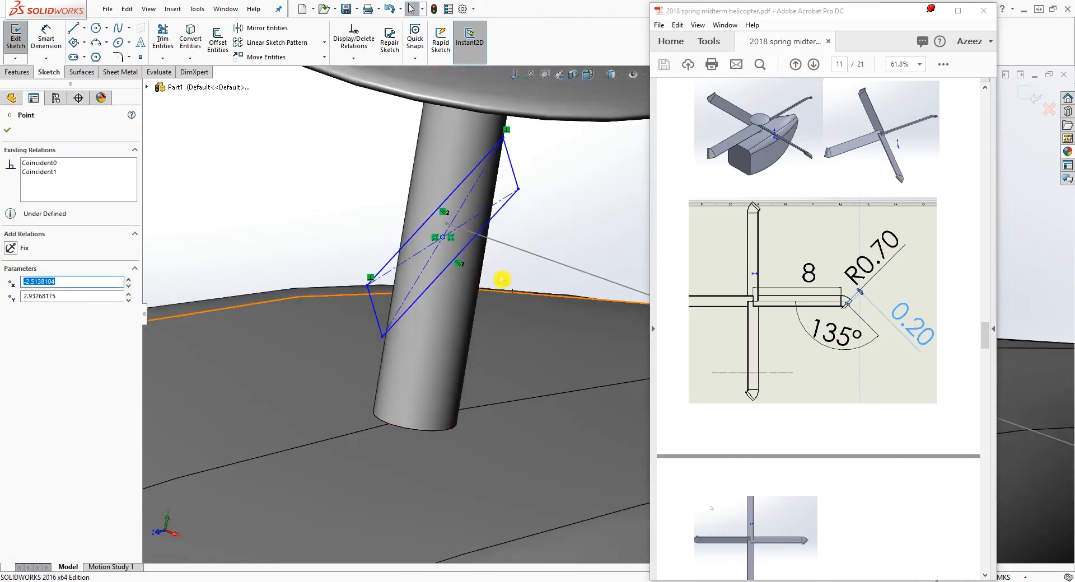
{"action": "left_click", "coordinate": [451, 227], "text": "ctrl"}
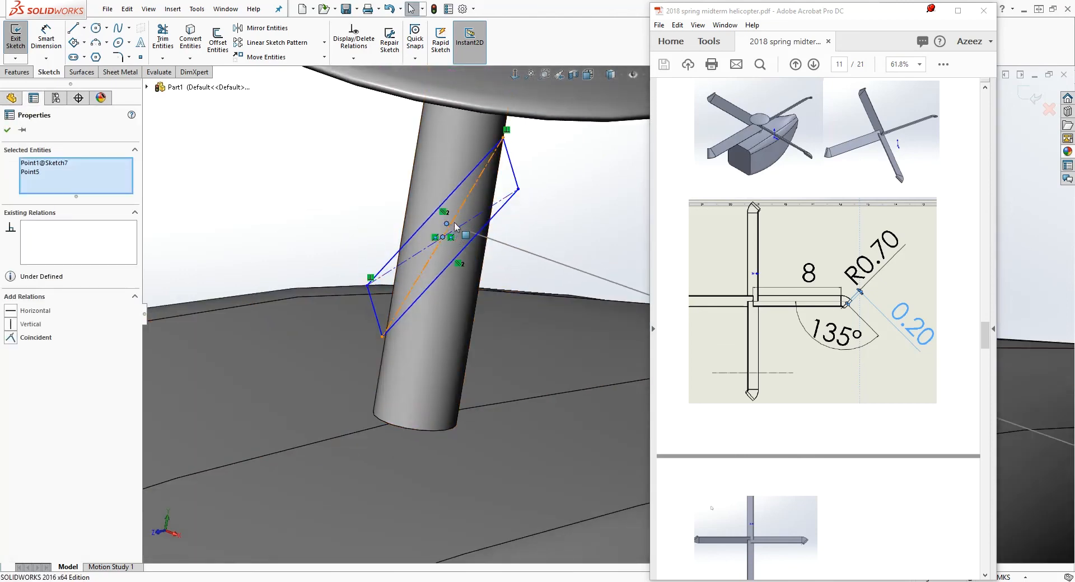
{"action": "left_click", "coordinate": [11, 339]}
{"action": "key", "text": "Escape"}
{"action": "scroll", "coordinate": [396, 332], "scroll_direction": "up", "scroll_amount": 2}
{"action": "middle_click_drag", "start_coordinate": [397, 332], "coordinate": [417, 252]}
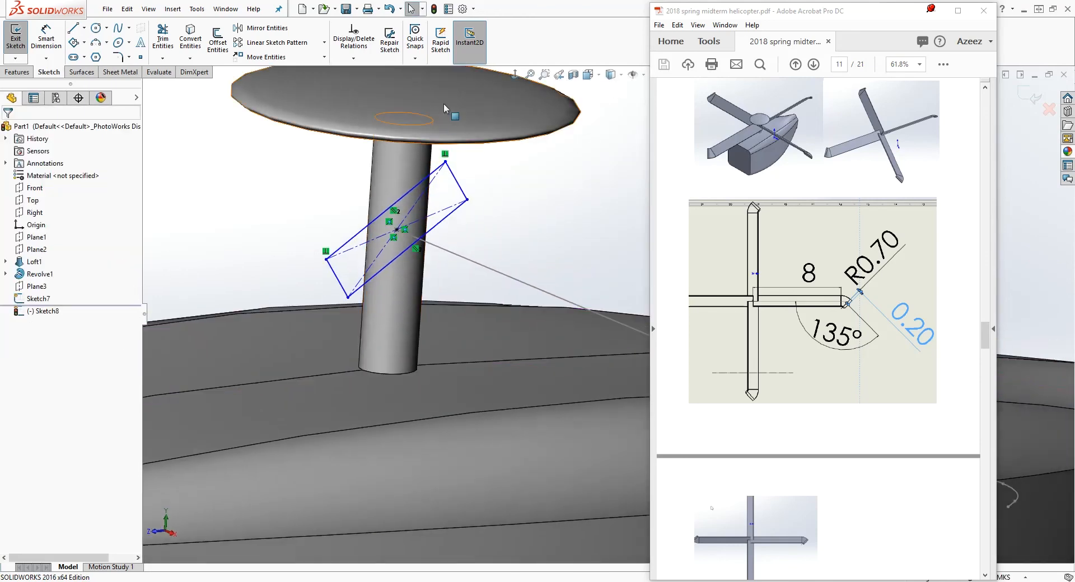
- Consult the blade profile drawing in the PDF and dimension the rectangle's long side to 1.2 m
{"action": "left_click", "coordinate": [515, 74]}
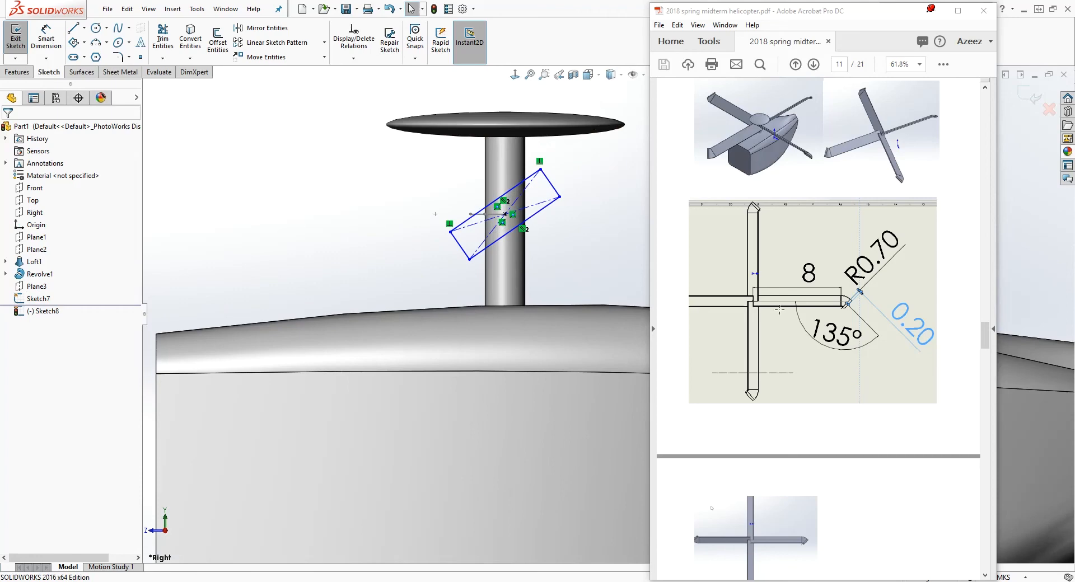
{"action": "scroll", "coordinate": [779, 310], "scroll_direction": "down", "scroll_amount": 6}
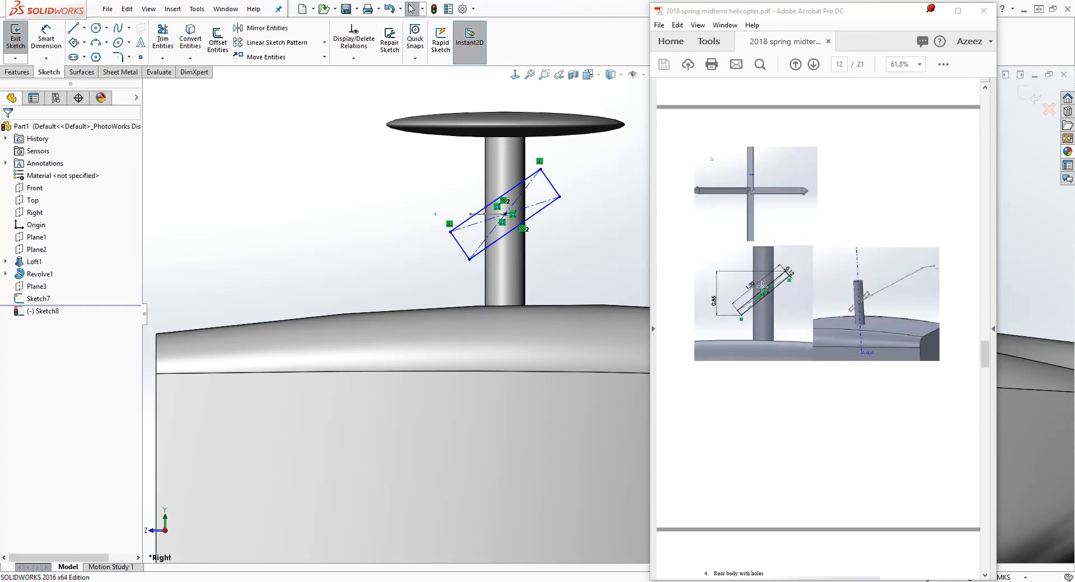
{"action": "left_click", "coordinate": [958, 10]}
{"action": "scroll", "coordinate": [581, 319], "scroll_direction": "down", "scroll_amount": 10}
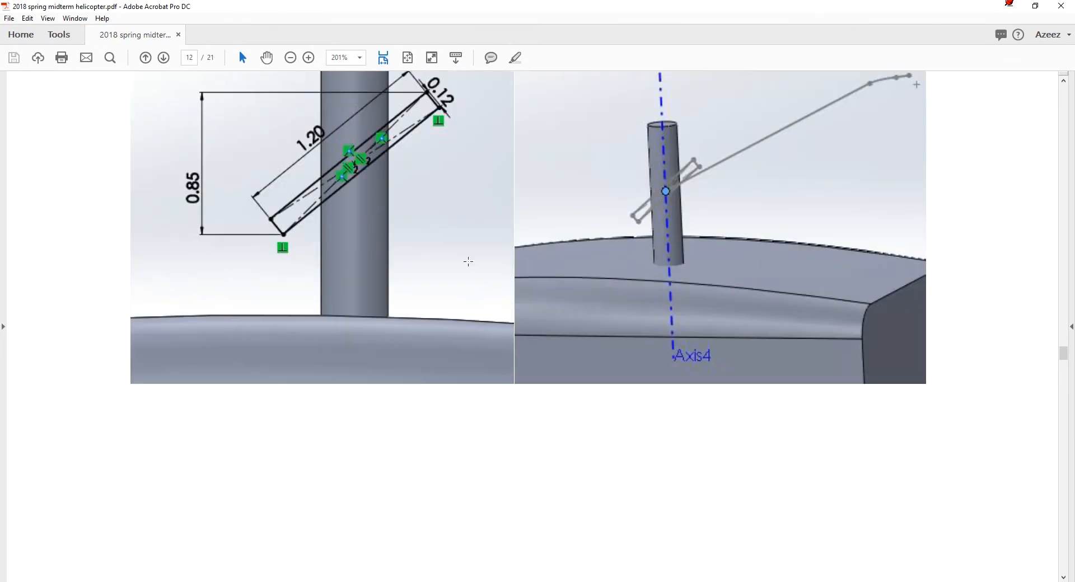
{"action": "scroll", "coordinate": [439, 242], "scroll_direction": "up", "scroll_amount": 1}
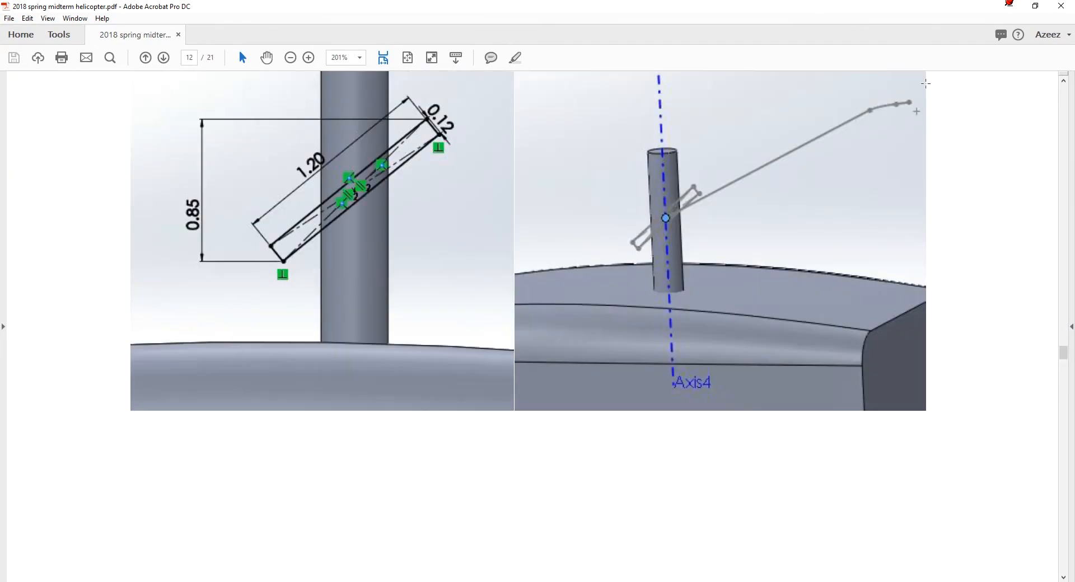
{"action": "left_click", "coordinate": [1036, 7]}
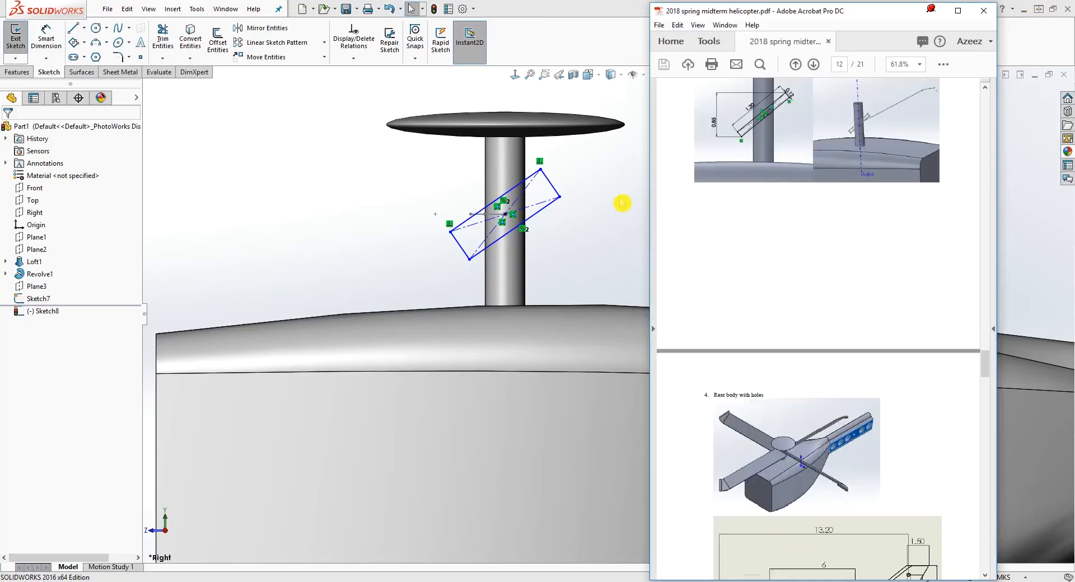
{"action": "left_click", "coordinate": [46, 39]}
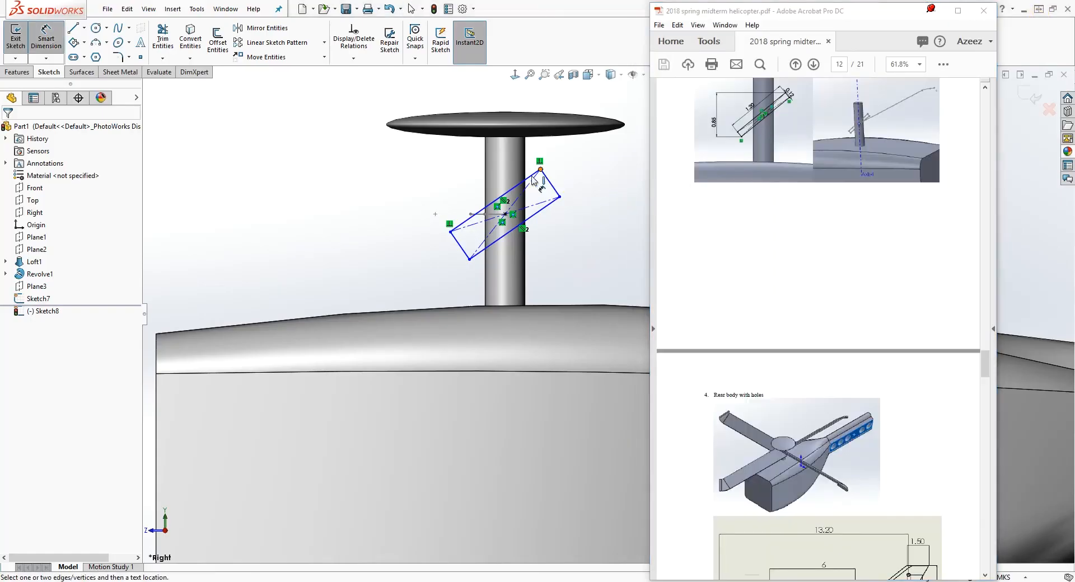
{"action": "left_click", "coordinate": [487, 205]}
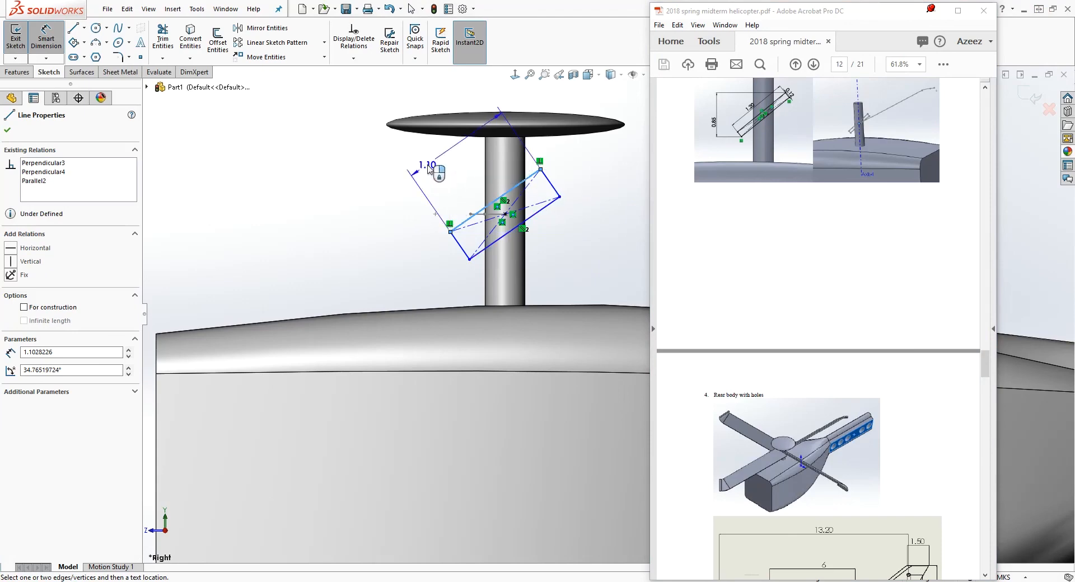
{"action": "left_click", "coordinate": [429, 169]}
{"action": "type", "text": "1.2"}
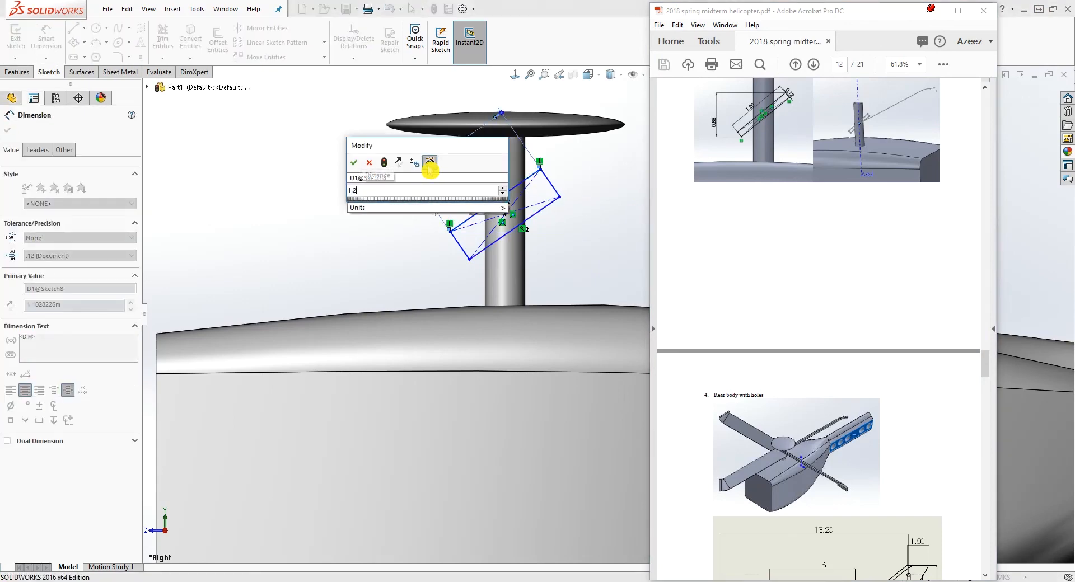
{"action": "key", "text": "Return"}
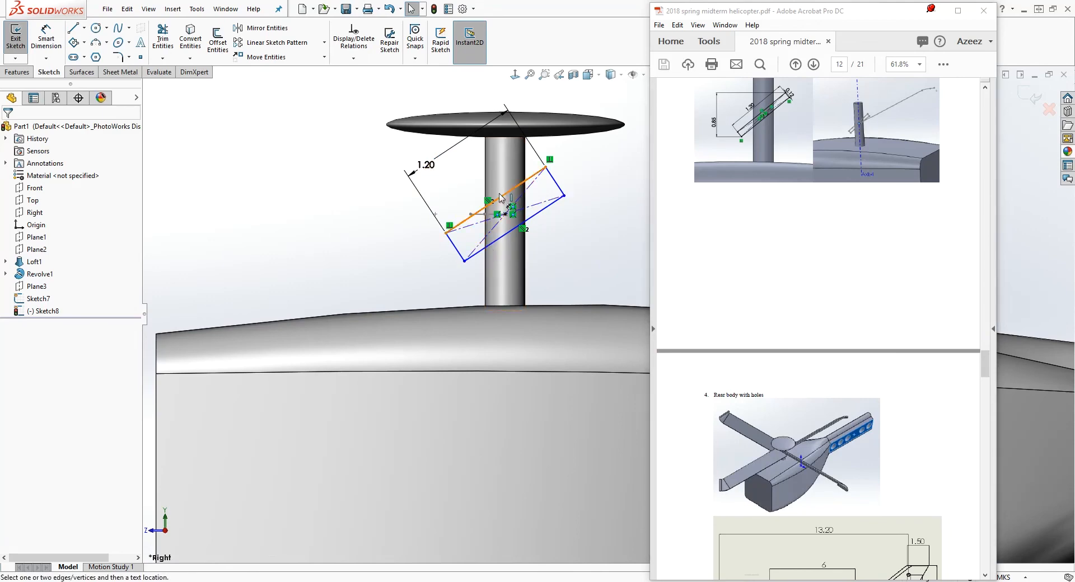
- Dimension the rectangle's short side to 0.12 m
{"action": "left_click", "coordinate": [555, 181]}
{"action": "left_click", "coordinate": [586, 158]}
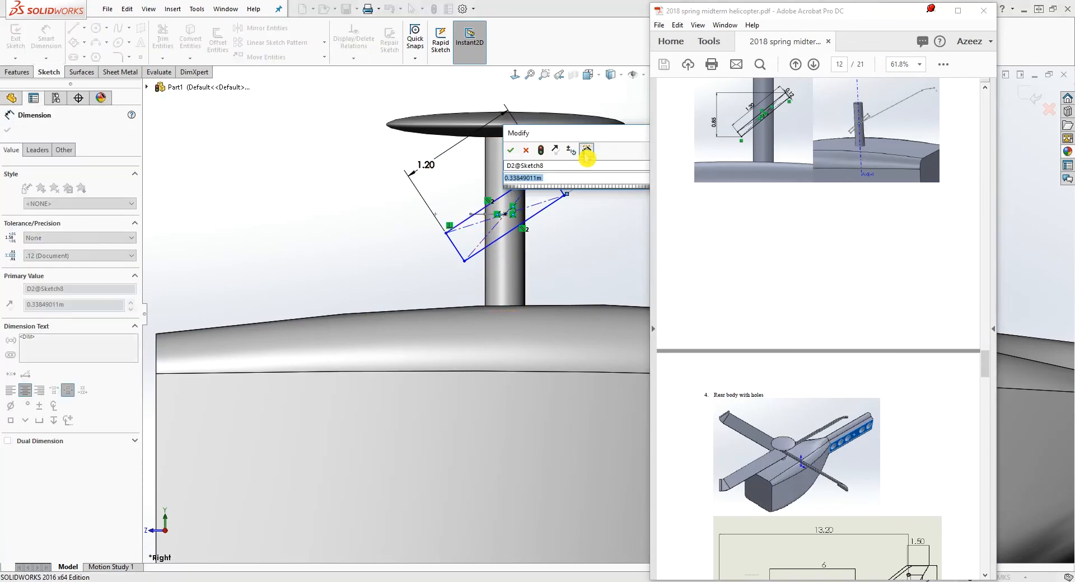
{"action": "key", "text": "BackSpace"}
{"action": "key", "text": "Return"}
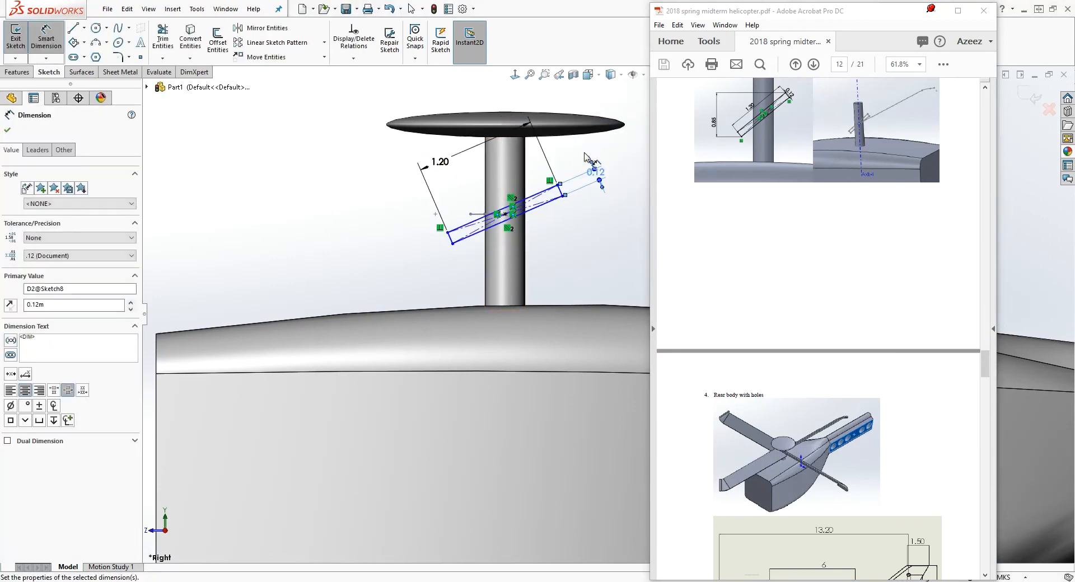
{"action": "key", "text": "Escape"}
- Dimension the vertical distance between the rectangle's opposite upper and lower corners to 0.85 m and finish the blade profile sketch
{"action": "scroll", "coordinate": [590, 209], "scroll_direction": "down", "scroll_amount": 2}
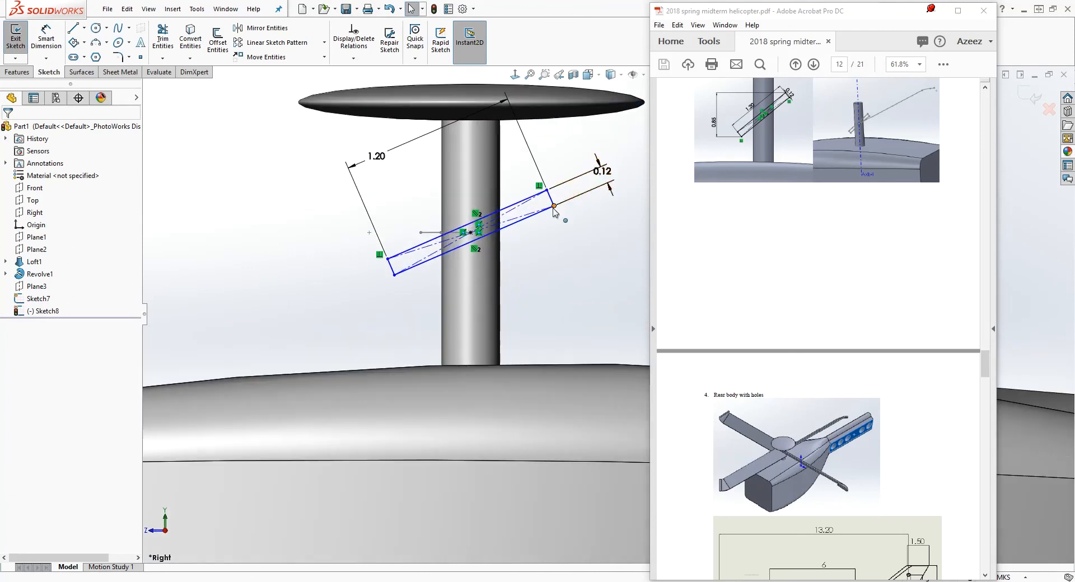
{"action": "right_click_drag", "start_coordinate": [547, 281], "coordinate": [547, 224]}
{"action": "left_click", "coordinate": [547, 191]}
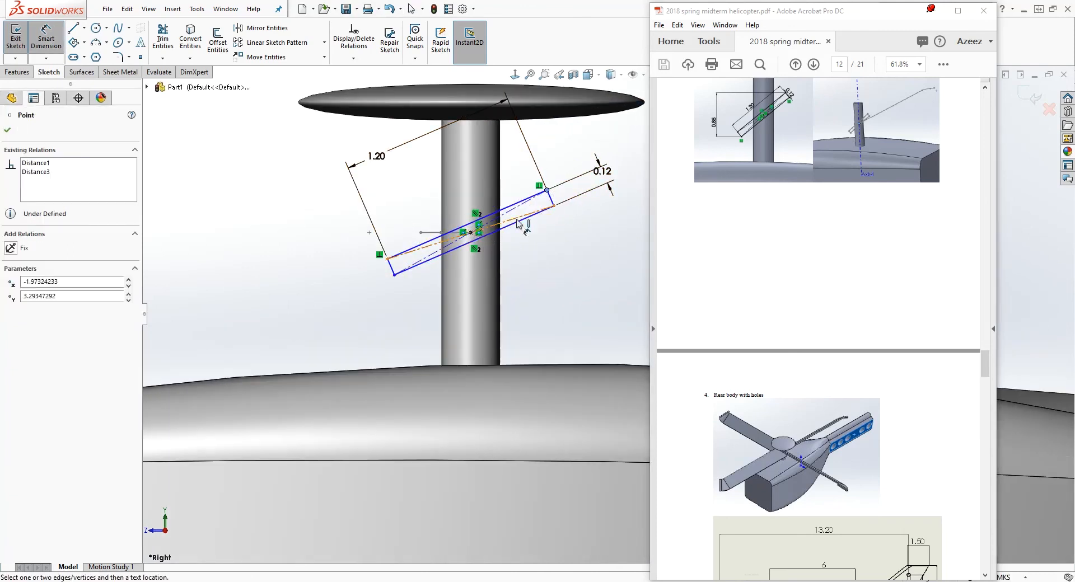
{"action": "left_click", "coordinate": [394, 275]}
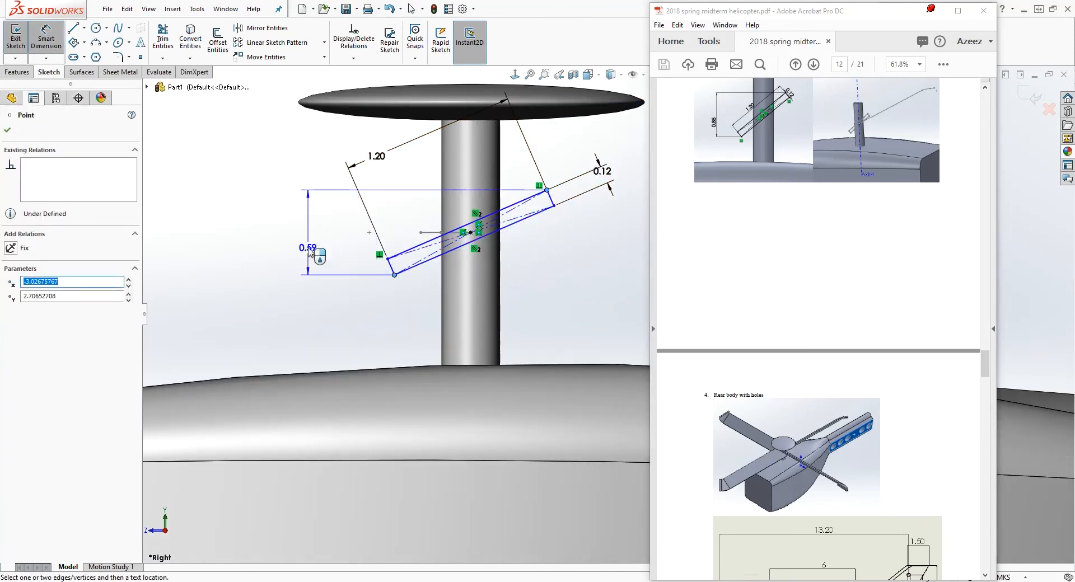
{"action": "left_click", "coordinate": [308, 246]}
{"action": "type", "text": "0.85"}
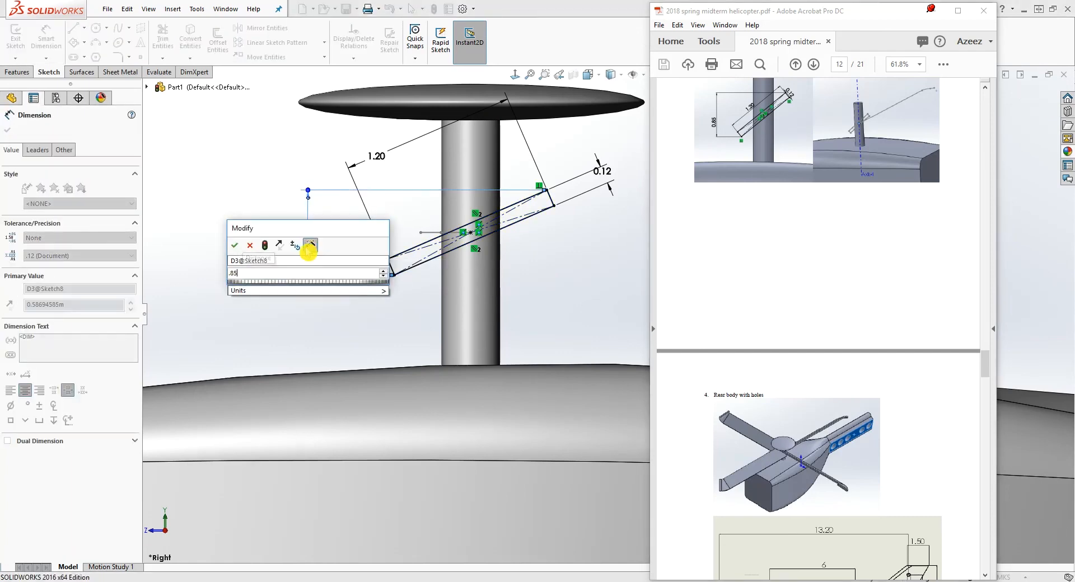
{"action": "key", "text": "Return"}
{"action": "key", "text": "Escape"}
{"action": "left_click_drag", "start_coordinate": [359, 185], "coordinate": [370, 192]}
{"action": "left_click", "coordinate": [575, 154]}
{"action": "mouse_move", "coordinate": [575, 154]}
{"action": "middle_mouse_down"}
{"action": "mouse_move", "coordinate": [580, 305]}
{"action": "mouse_move", "coordinate": [617, 330]}
{"action": "mouse_move", "coordinate": [592, 322]}
{"action": "middle_mouse_up"}
{"action": "scroll", "coordinate": [592, 321], "scroll_direction": "up", "scroll_amount": 2}
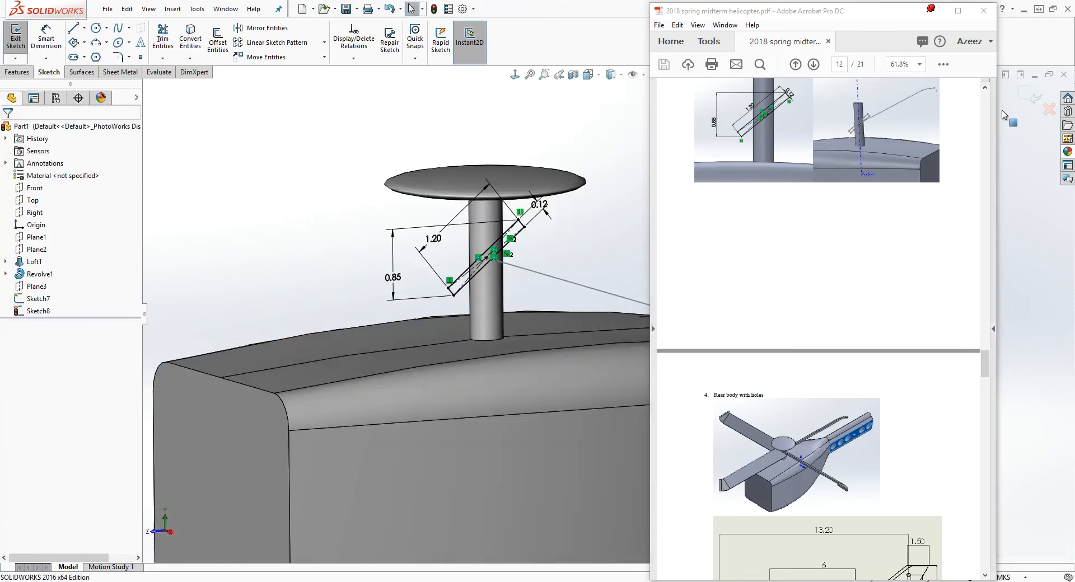
{"action": "left_click", "coordinate": [1025, 97]}
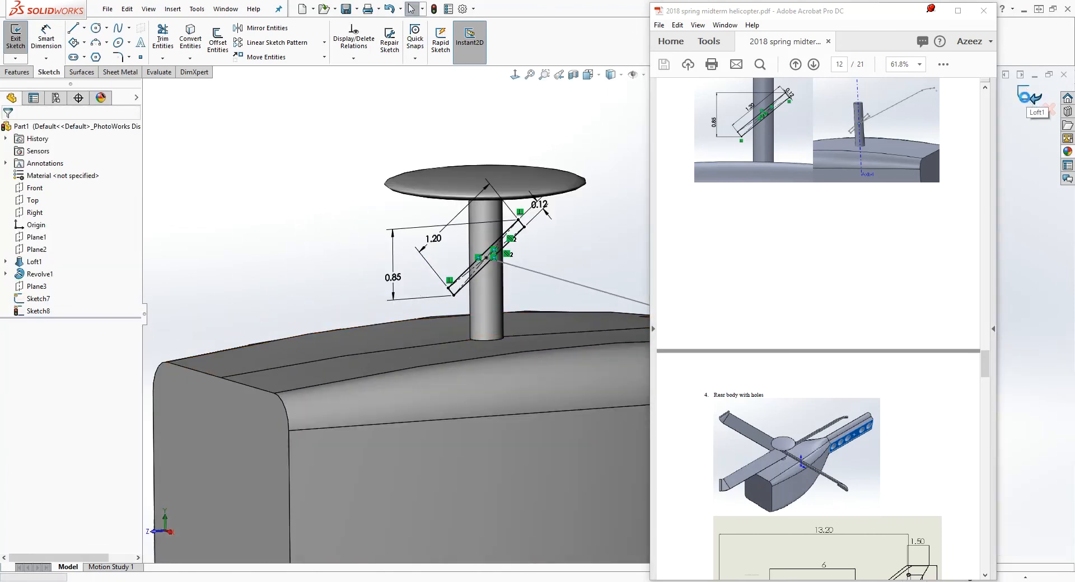
- Create a swept boss of the propeller blade, using the tilted rectangle as profile and the bent propeller line as path
{"action": "left_click", "coordinate": [17, 71]}
{"action": "left_click", "coordinate": [93, 32]}
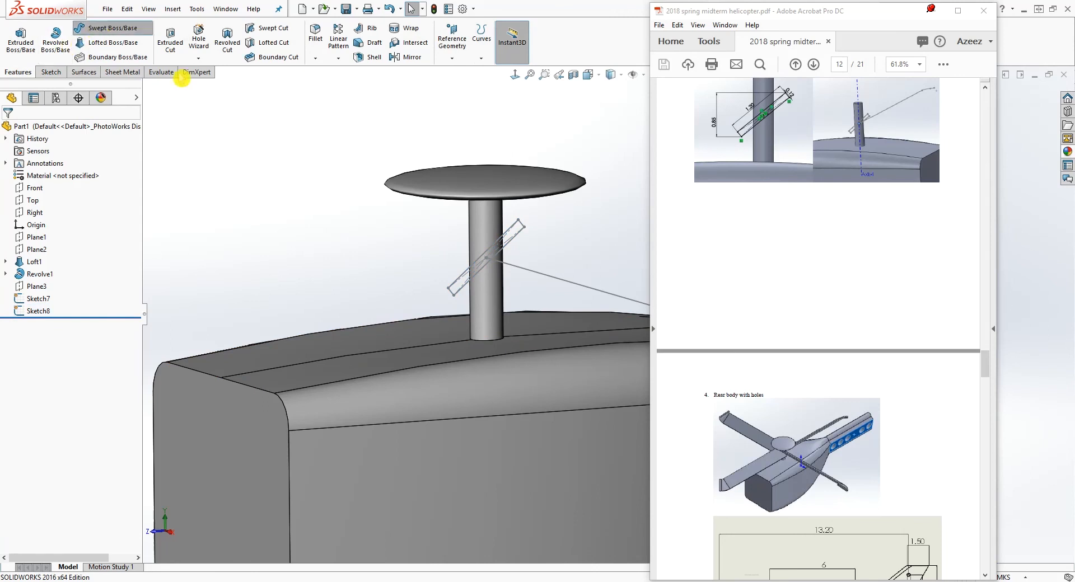
{"action": "left_click", "coordinate": [517, 230]}
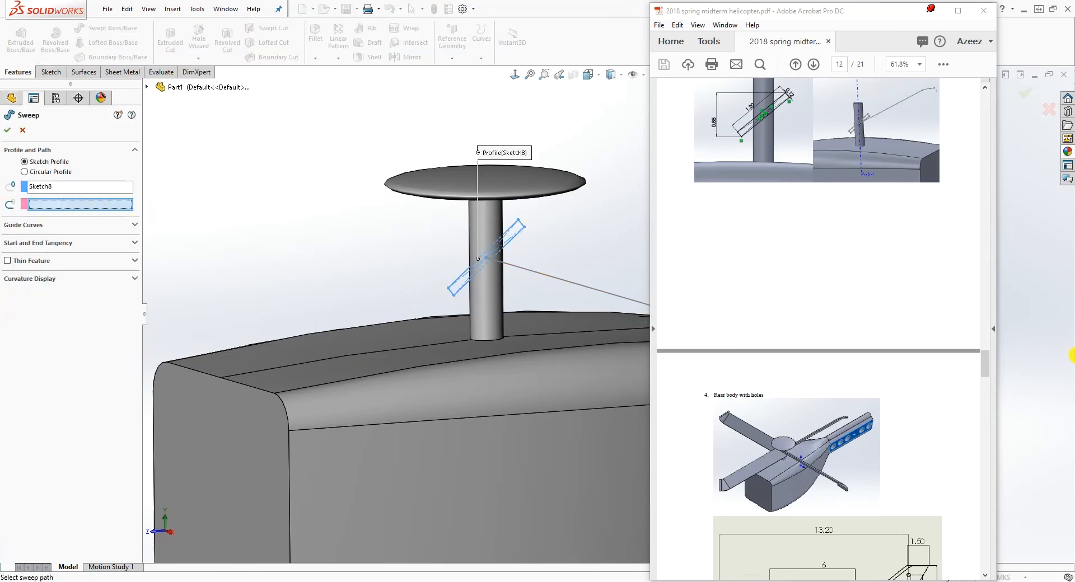
{"action": "scroll", "coordinate": [1057, 355], "scroll_direction": "down", "scroll_amount": 3}
{"action": "scroll", "coordinate": [1054, 355], "scroll_direction": "up", "scroll_amount": 3}
{"action": "left_click", "coordinate": [251, 256]}
{"action": "mouse_move", "coordinate": [499, 264]}
{"action": "middle_mouse_down"}
{"action": "mouse_move", "coordinate": [543, 230]}
{"action": "mouse_move", "coordinate": [518, 255]}
{"action": "mouse_move", "coordinate": [576, 440]}
{"action": "mouse_move", "coordinate": [583, 379]}
{"action": "mouse_move", "coordinate": [343, 324]}
{"action": "middle_mouse_up"}
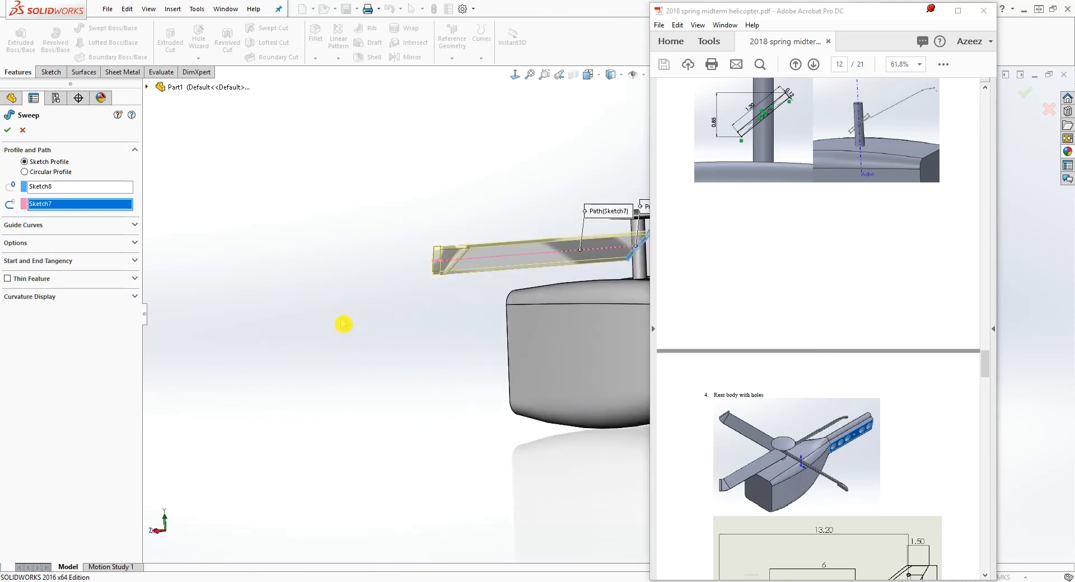
{"action": "left_click", "coordinate": [8, 132]}
{"action": "middle_click_drag", "start_coordinate": [1037, 327], "coordinate": [565, 374]}
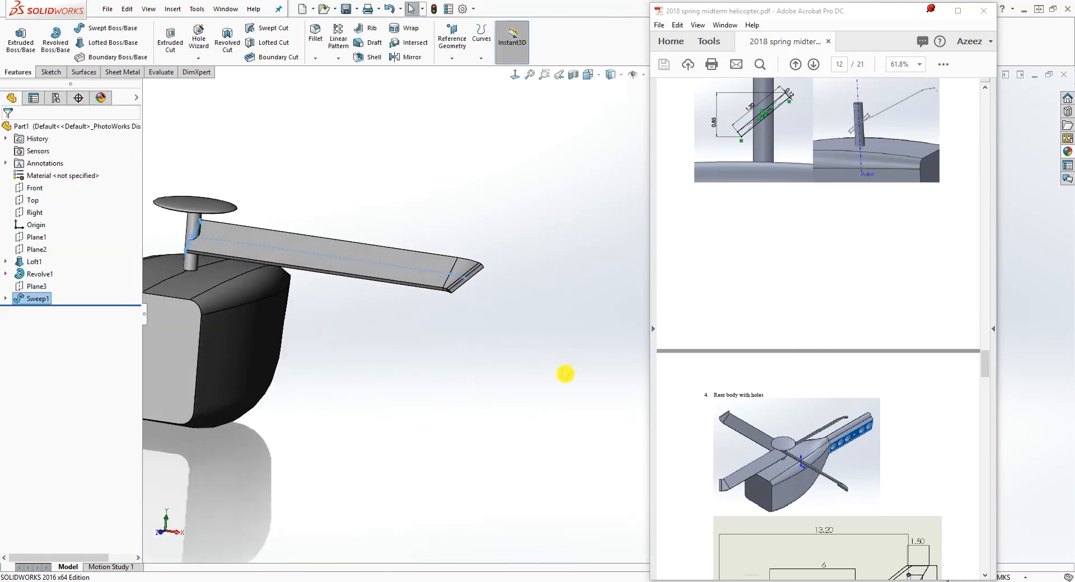
{"action": "left_click", "coordinate": [564, 373]}
{"action": "middle_click_drag", "start_coordinate": [331, 276], "coordinate": [332, 264]}
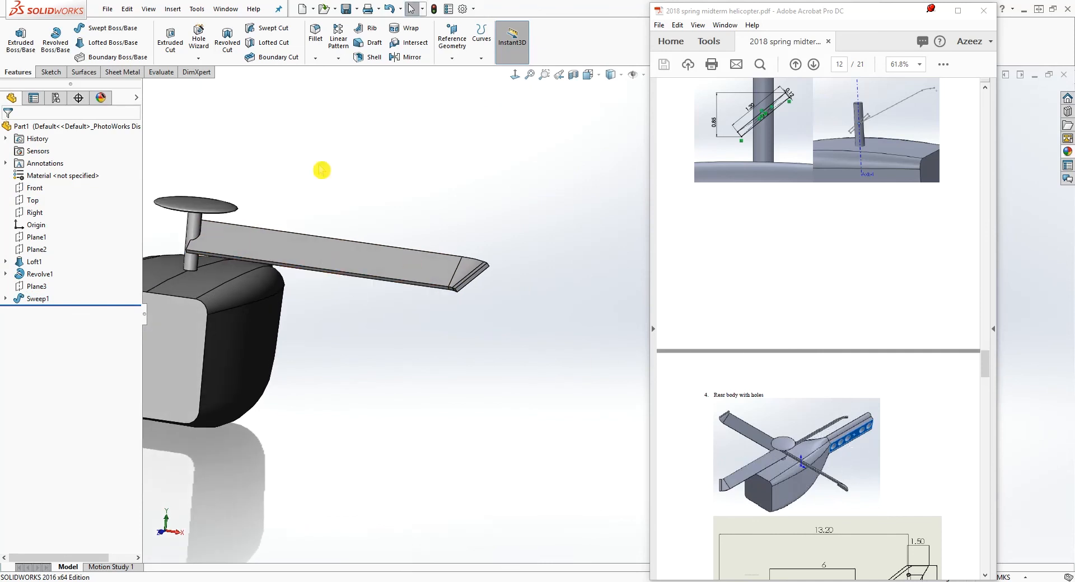
- Start a circular pattern and display the model's temporary axes so the mast's centre axis can be picked
{"action": "left_click", "coordinate": [336, 59]}
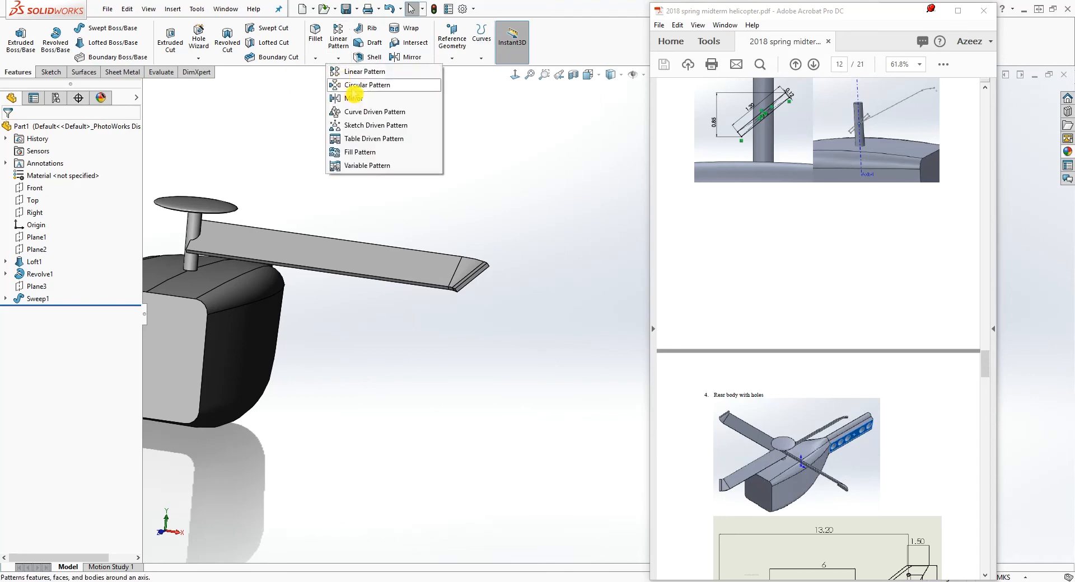
{"action": "left_click", "coordinate": [354, 90]}
{"action": "middle_click_drag", "start_coordinate": [353, 135], "coordinate": [353, 325]}
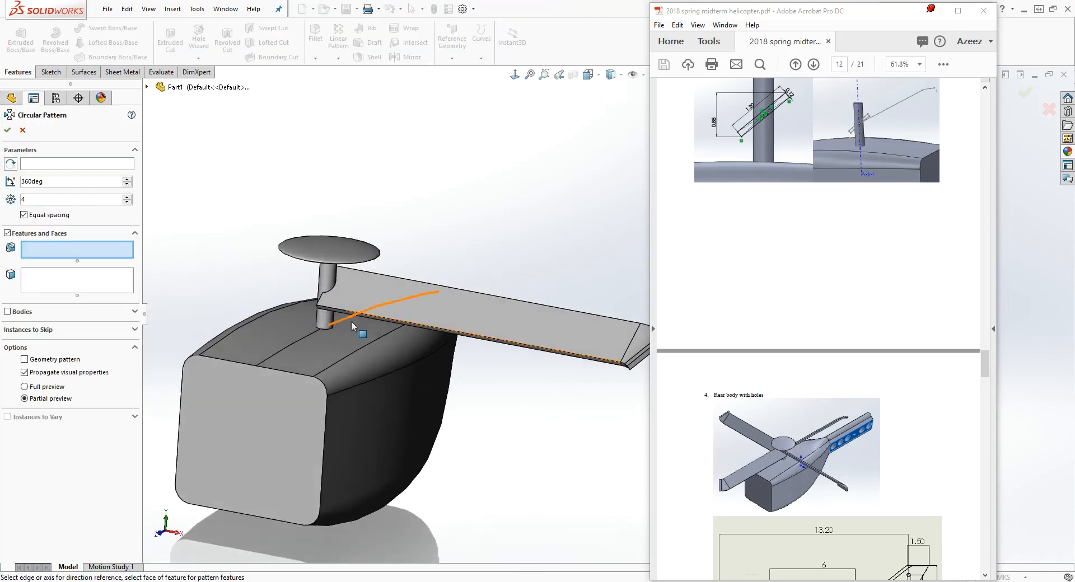
{"action": "middle_click_drag", "start_coordinate": [411, 363], "coordinate": [400, 412]}
{"action": "scroll", "coordinate": [392, 410], "scroll_direction": "down", "scroll_amount": 1}
{"action": "middle_click_drag", "start_coordinate": [342, 267], "coordinate": [375, 250]}
{"action": "left_click", "coordinate": [392, 286]}
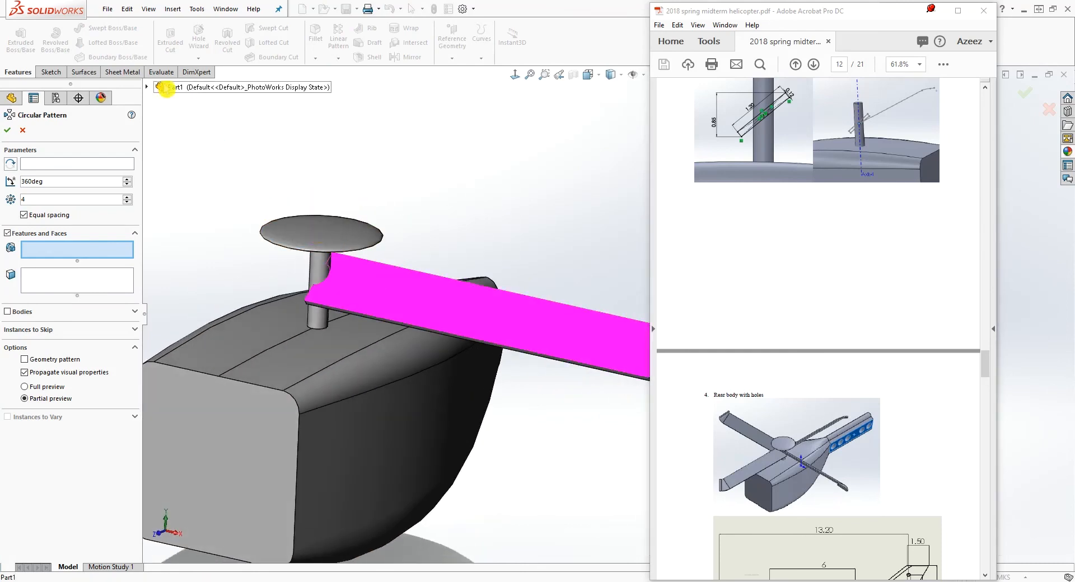
{"action": "left_click", "coordinate": [148, 9]}
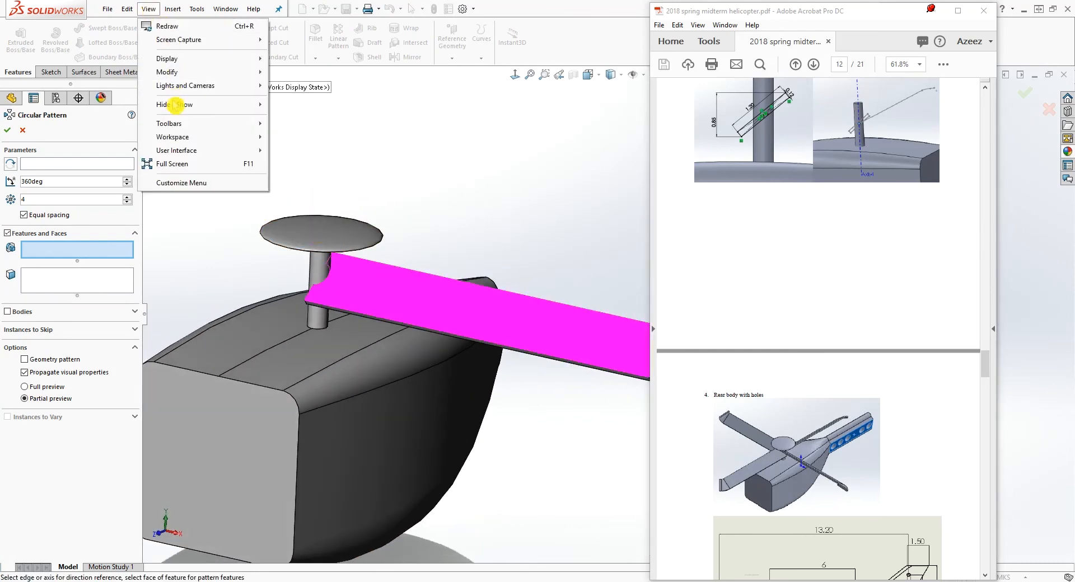
{"action": "mouse_move", "coordinate": [175, 105]}
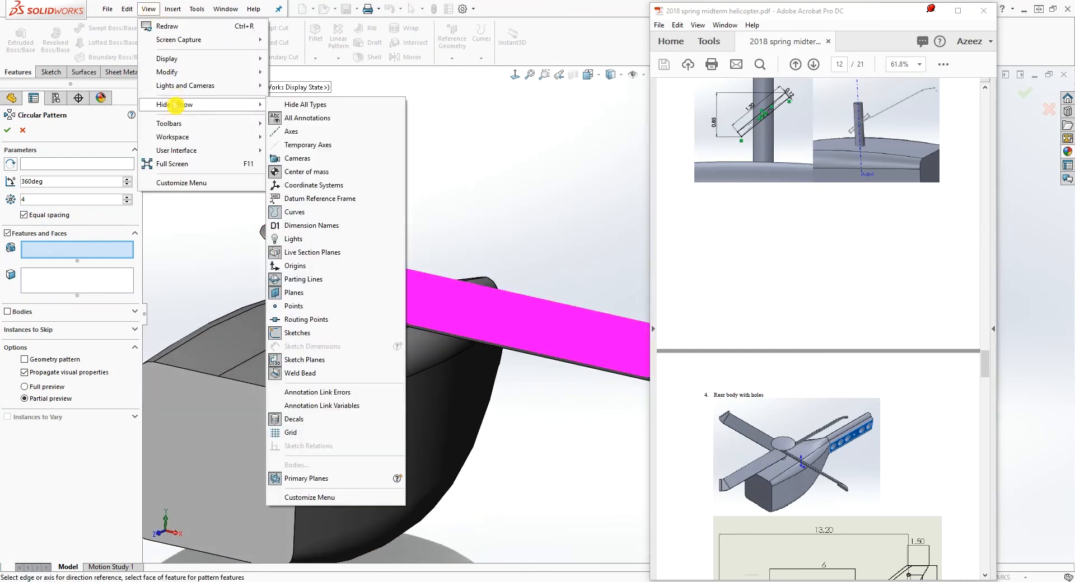
{"action": "left_click", "coordinate": [323, 146]}
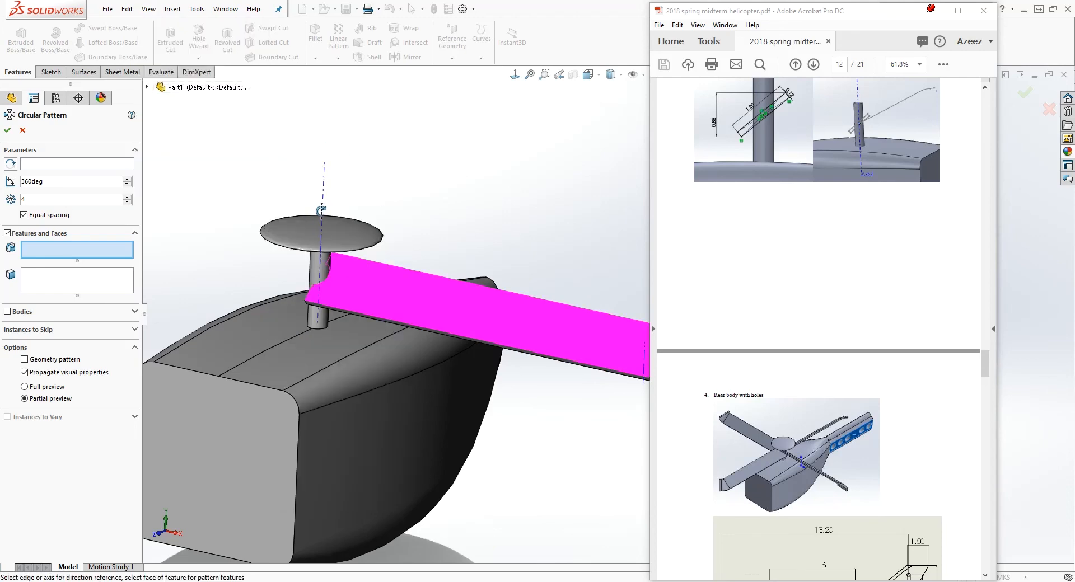
- Circular-pattern the swept blade around the mast's axis with 4 equally spaced instances over 360 degrees
{"action": "left_click", "coordinate": [49, 165]}
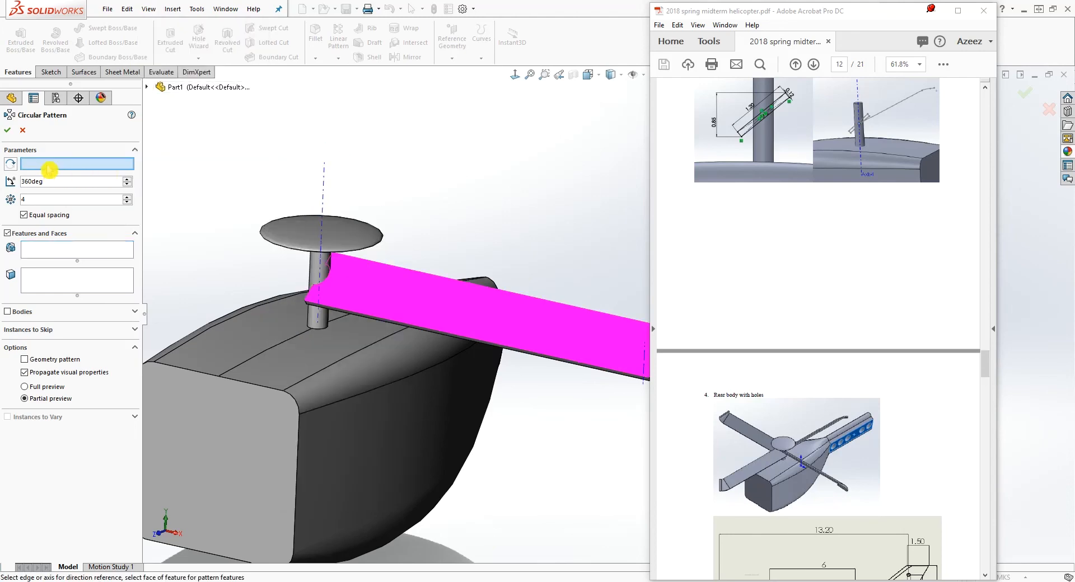
{"action": "left_click", "coordinate": [323, 183]}
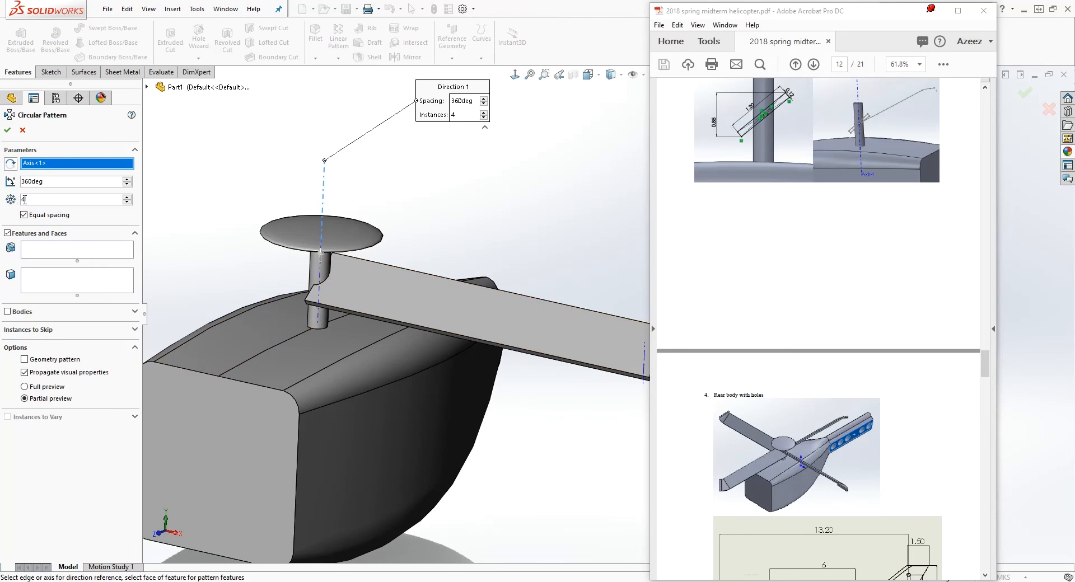
{"action": "left_click", "coordinate": [47, 253]}
{"action": "left_click", "coordinate": [400, 298]}
{"action": "middle_click_drag", "start_coordinate": [400, 297], "coordinate": [158, 295]}
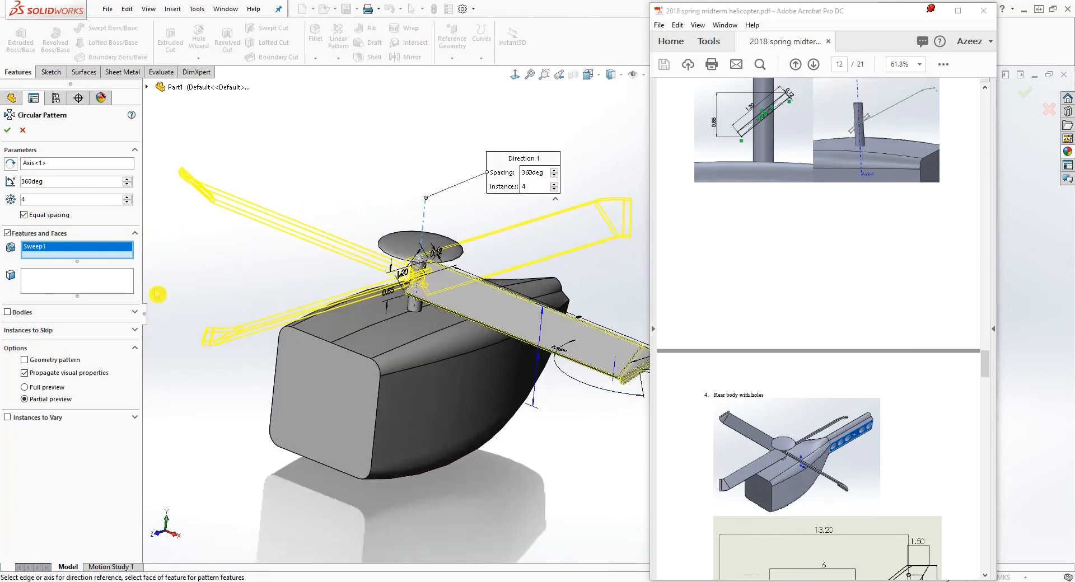
{"action": "left_click", "coordinate": [10, 134]}
- Hide the temporary axes in the model
{"action": "scroll", "coordinate": [583, 257], "scroll_direction": "up", "scroll_amount": 5}
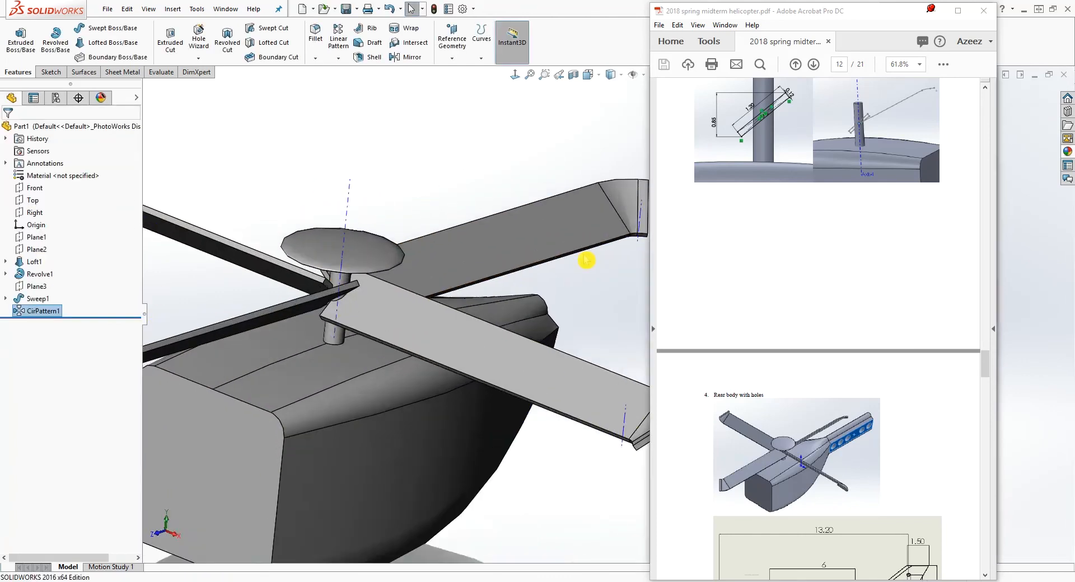
{"action": "scroll", "coordinate": [597, 260], "scroll_direction": "down", "scroll_amount": 3}
{"action": "middle_click_drag", "start_coordinate": [588, 269], "coordinate": [465, 336]}
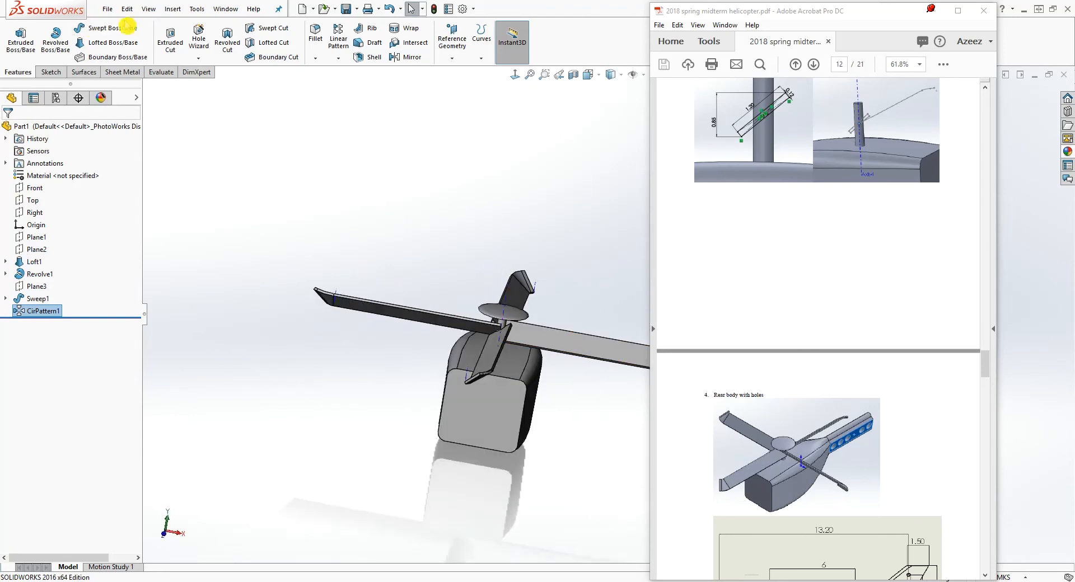
{"action": "left_click", "coordinate": [157, 13]}
{"action": "mouse_move", "coordinate": [175, 105]}
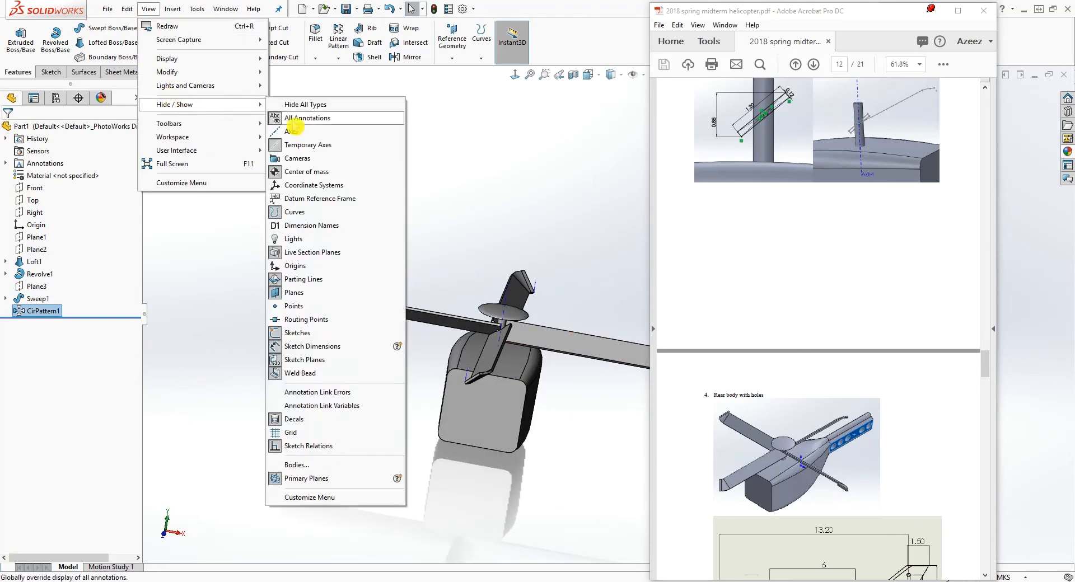
{"action": "left_click", "coordinate": [308, 147]}
- Examine the four-blade propeller and body from several angles, ending with the top view
{"action": "scroll", "coordinate": [597, 319], "scroll_direction": "down", "scroll_amount": 4}
{"action": "mouse_move", "coordinate": [597, 319]}
{"action": "middle_mouse_down"}
{"action": "mouse_move", "coordinate": [564, 266]}
{"action": "mouse_move", "coordinate": [507, 277]}
{"action": "mouse_move", "coordinate": [580, 298]}
{"action": "mouse_move", "coordinate": [586, 311]}
{"action": "middle_mouse_up"}
{"action": "scroll", "coordinate": [599, 354], "scroll_direction": "up", "scroll_amount": 6}
{"action": "scroll", "coordinate": [600, 360], "scroll_direction": "down", "scroll_amount": 4}
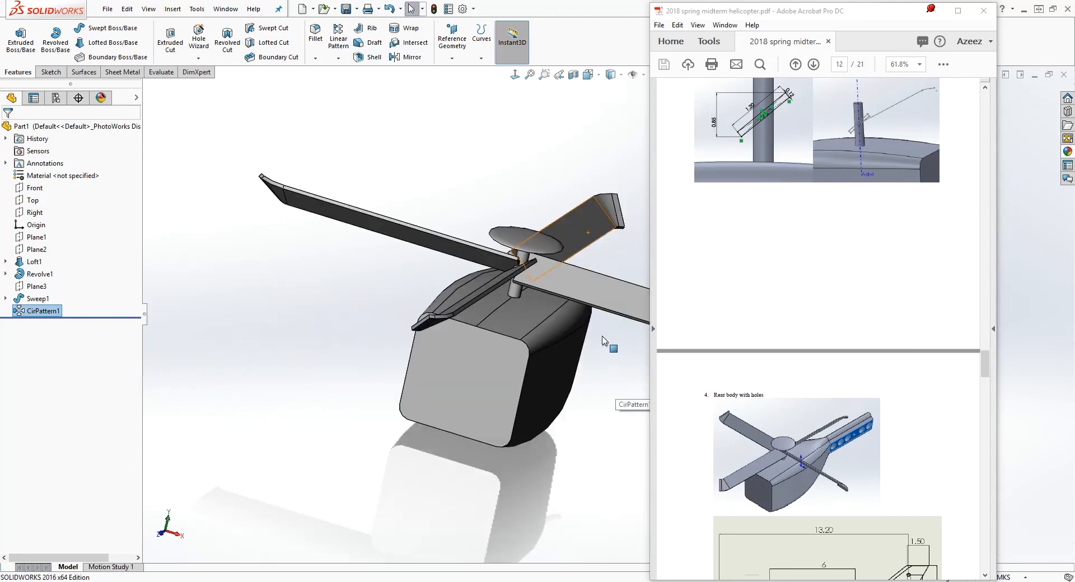
{"action": "middle_click_drag", "start_coordinate": [603, 358], "coordinate": [460, 335]}
{"action": "middle_click_drag", "start_coordinate": [489, 383], "coordinate": [443, 376]}
{"action": "right_click_drag", "start_coordinate": [476, 374], "coordinate": [493, 336]}
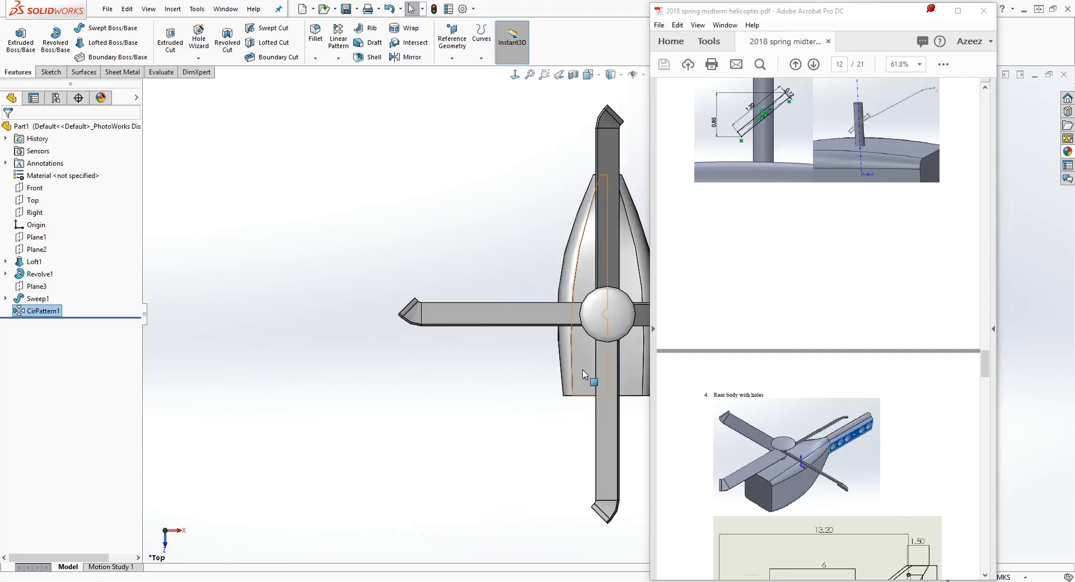